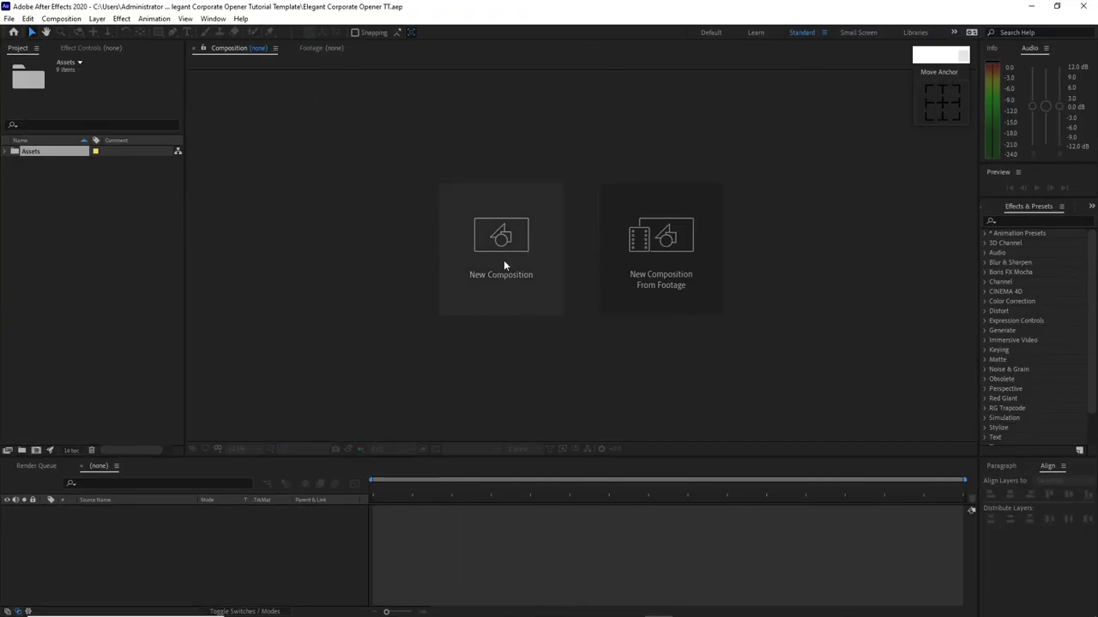
- Create a composition named BG at 3840 x 2160 px with a duration of 8 seconds
click(504, 260)
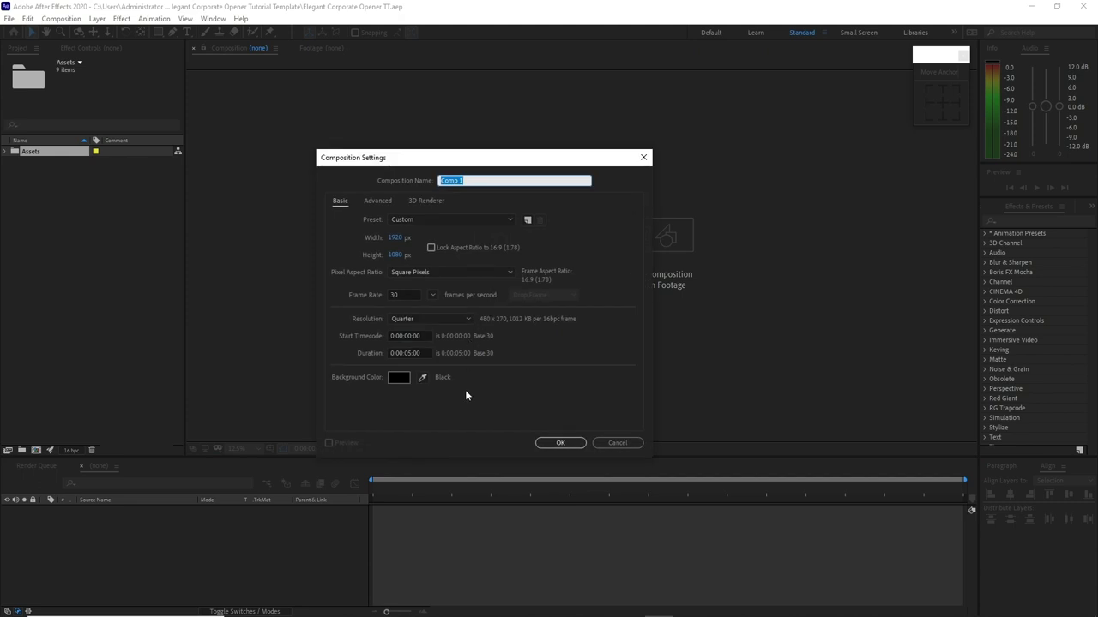
text(BG)
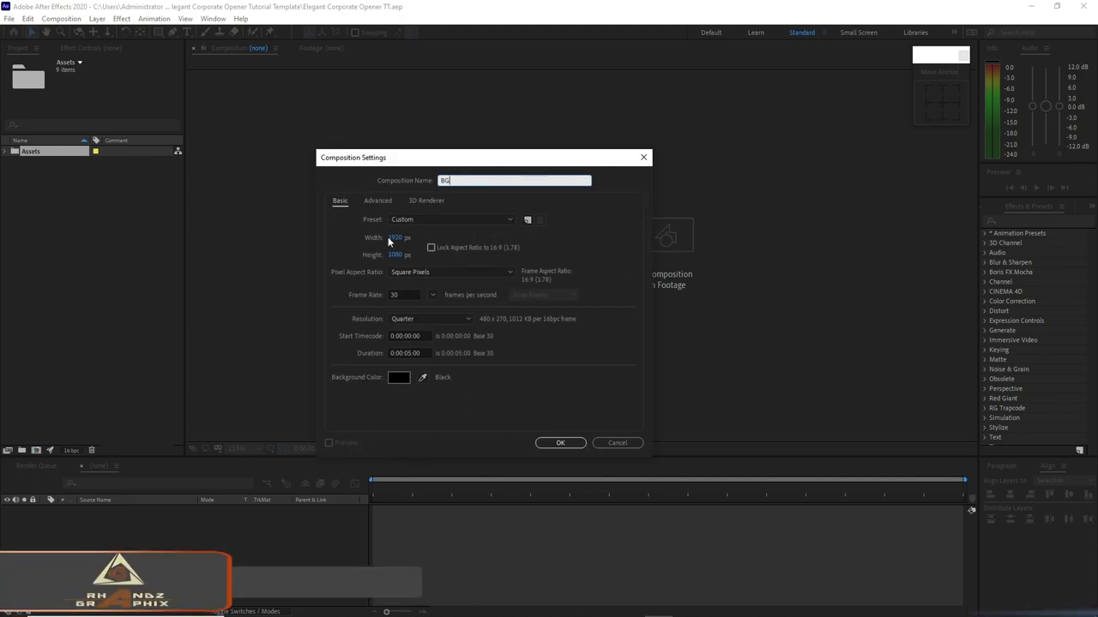
click(394, 237)
text(3840)
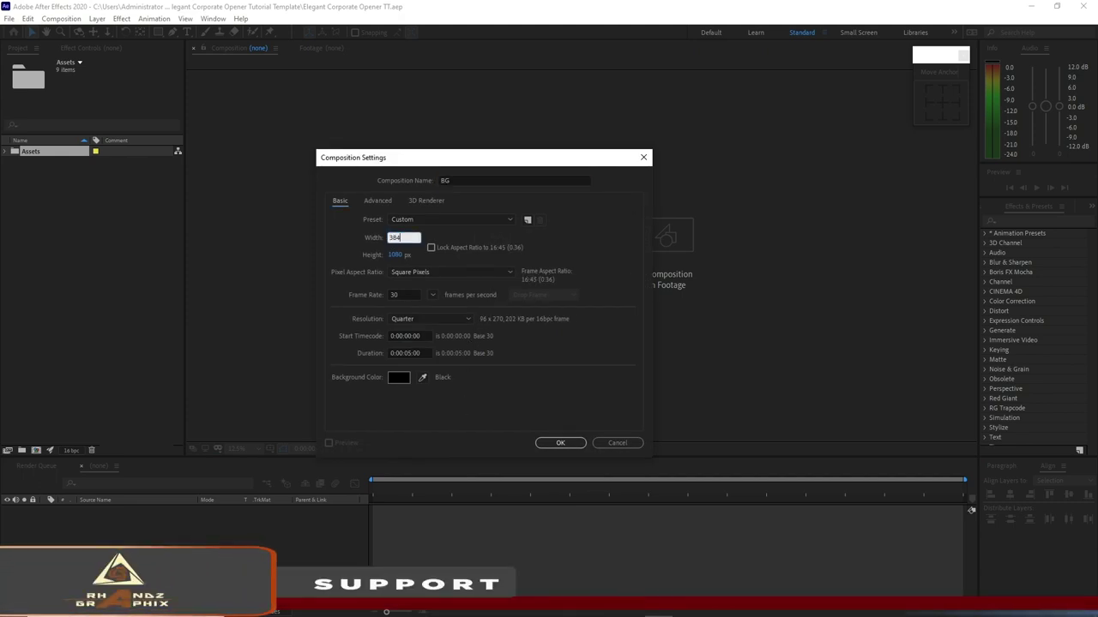
click(398, 254)
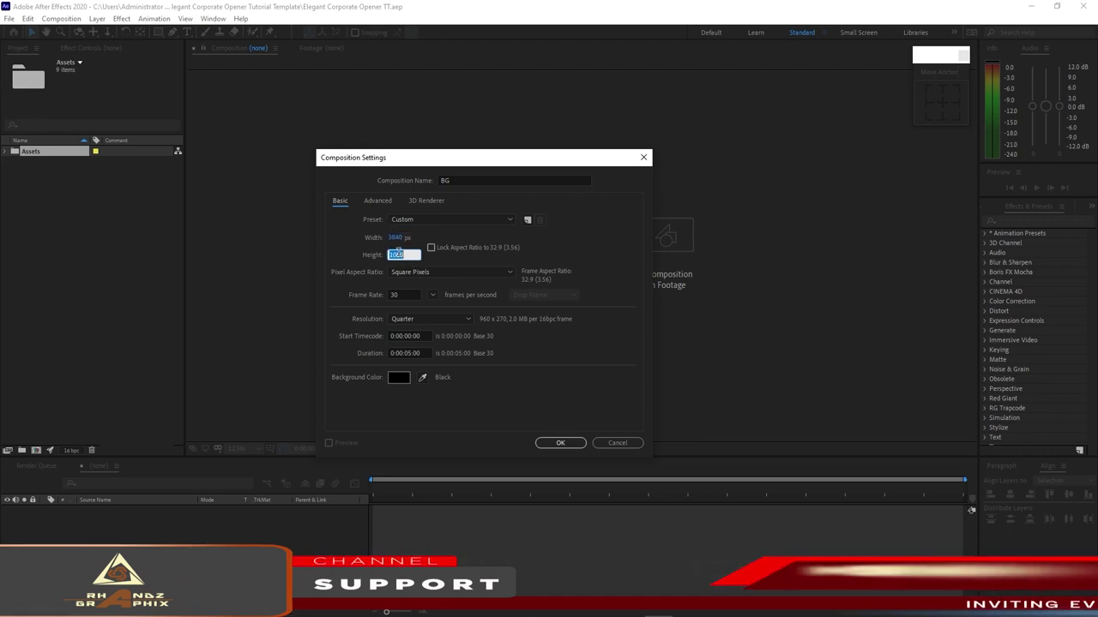
text(2160)
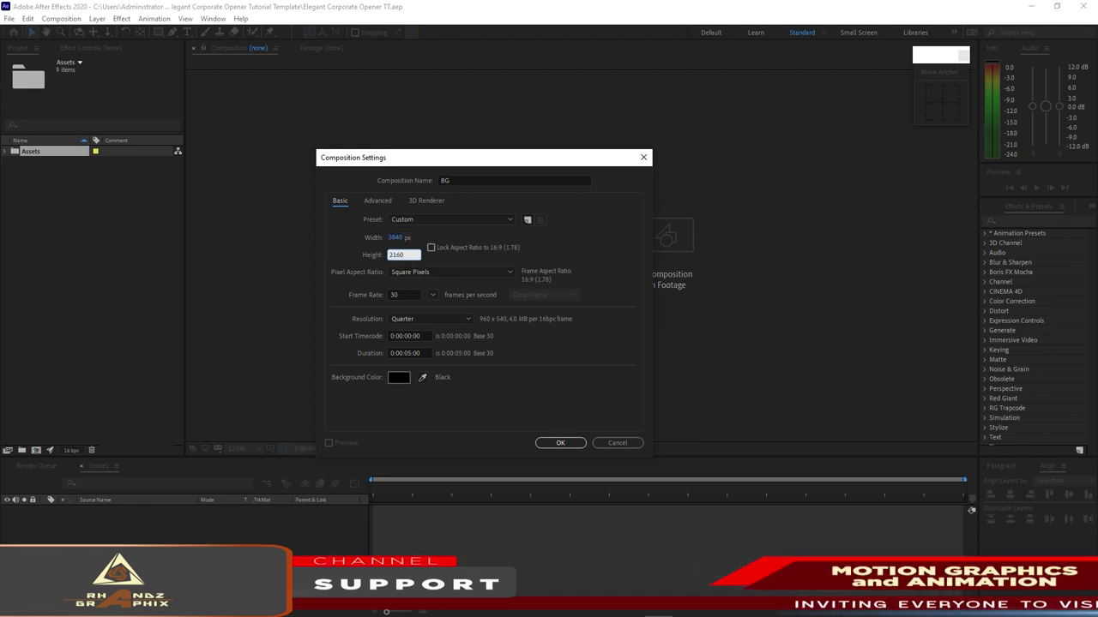
click(406, 353)
text(800)
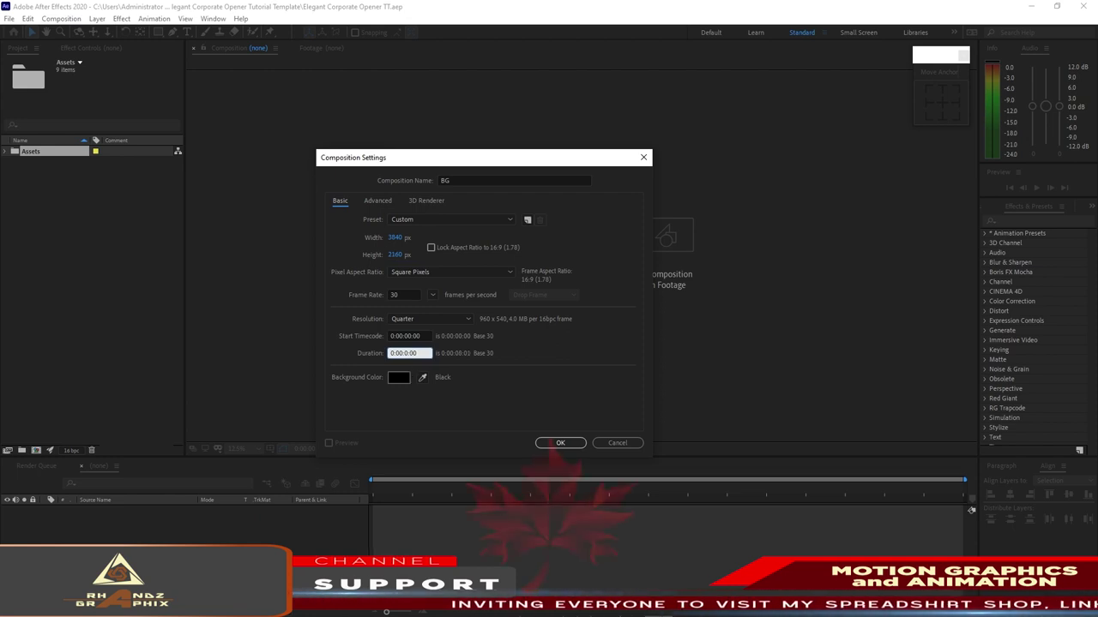
click(554, 443)
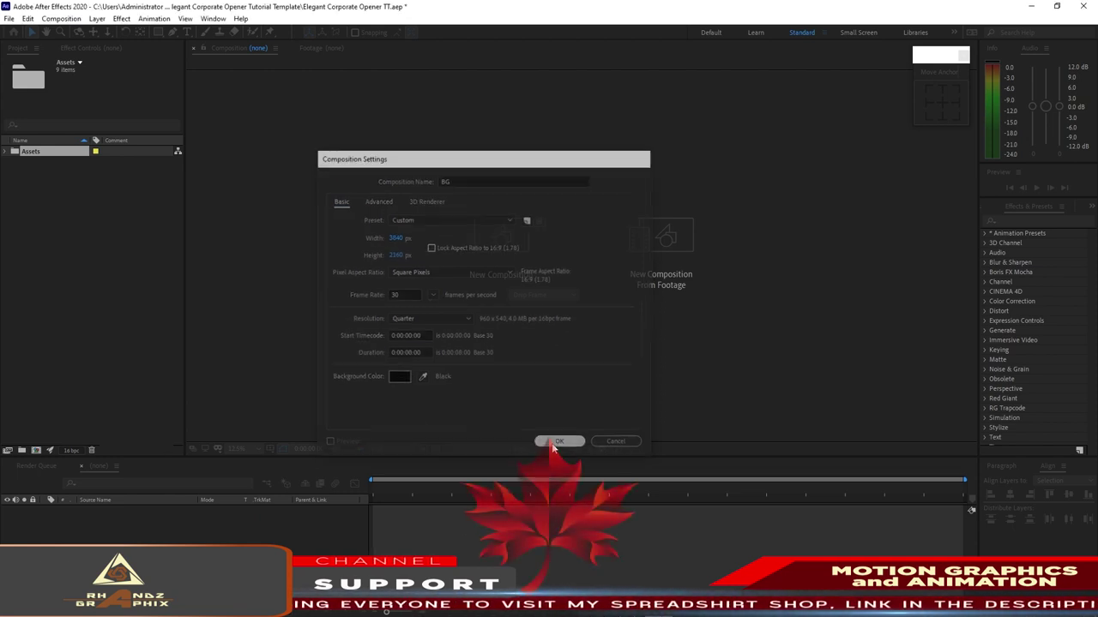
- Add a composition-sized solid named BG and move the BG composition out of the Assets folder
click(97, 18)
mouse_move(112, 32)
click(288, 44)
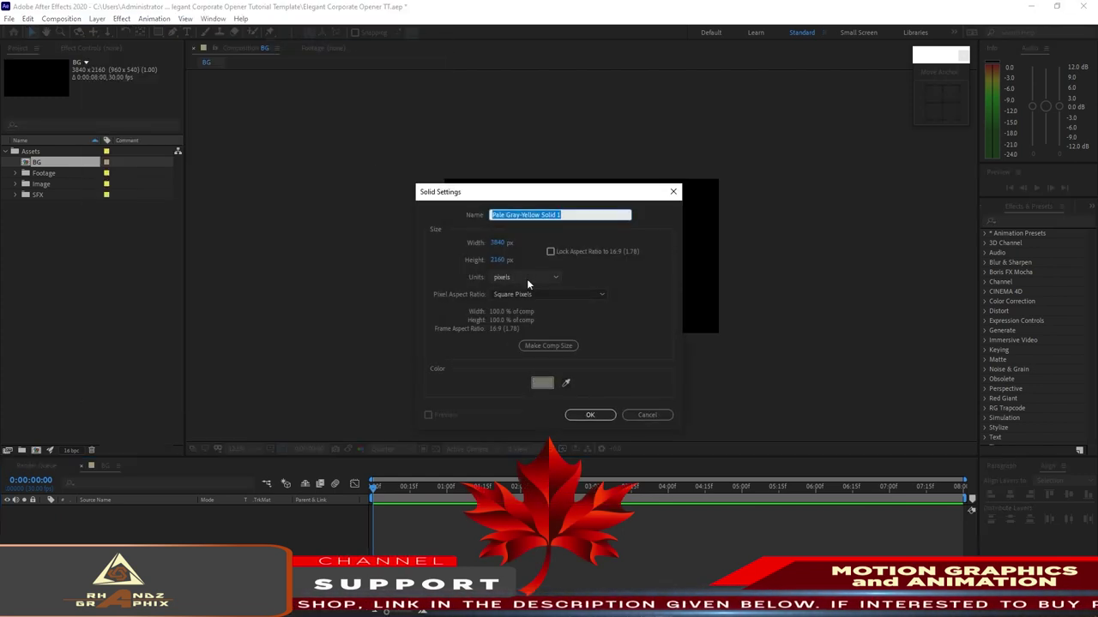
text(BG)
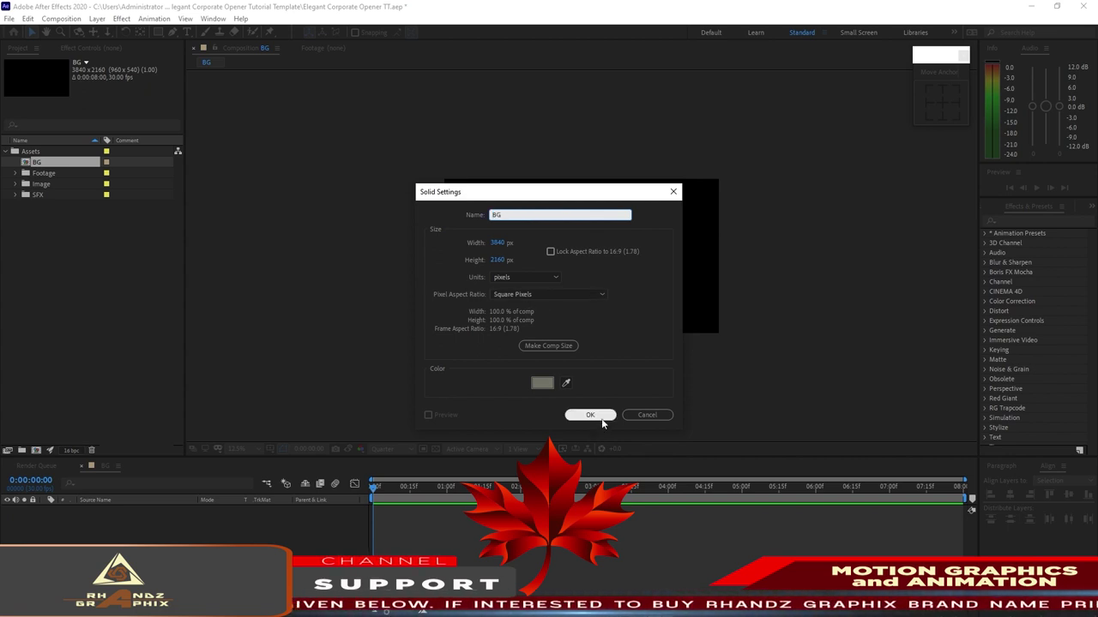
click(590, 414)
key(Caps_Lock)
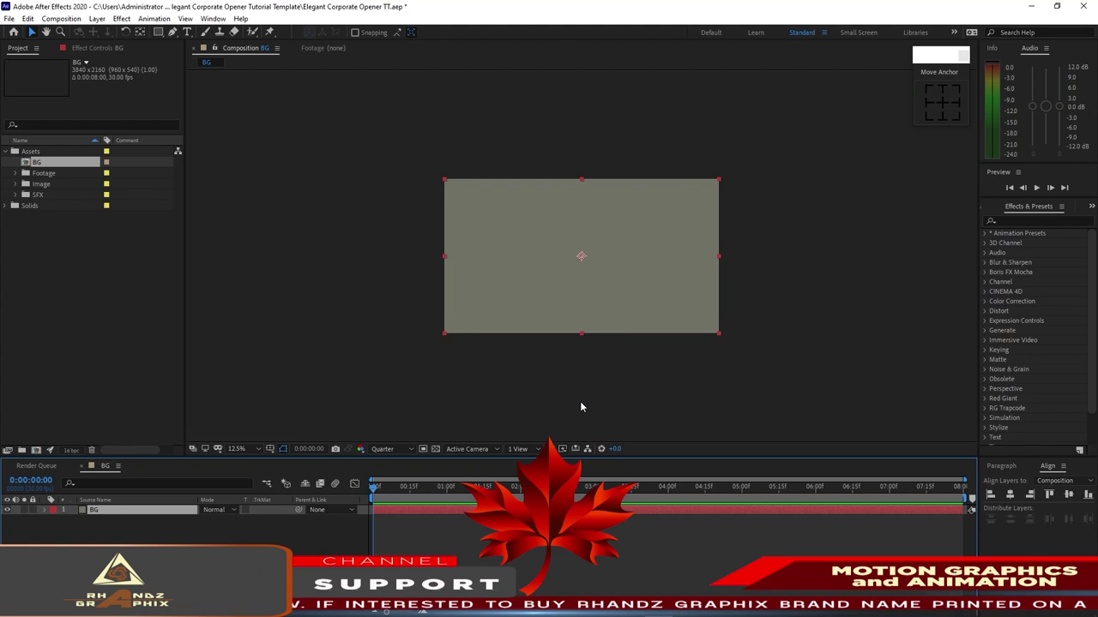
drag(68, 162, 71, 200)
- Add a shape layer and draw a polygon with an outer radius of about 337 in the frame's upper-left area
click(97, 18)
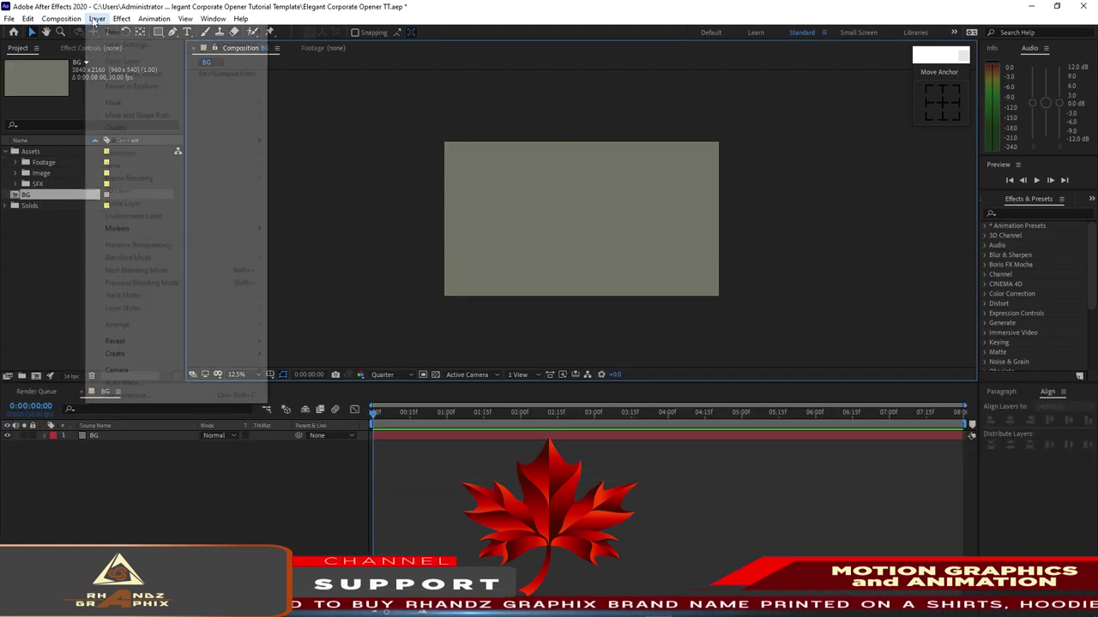
mouse_move(120, 31)
click(307, 95)
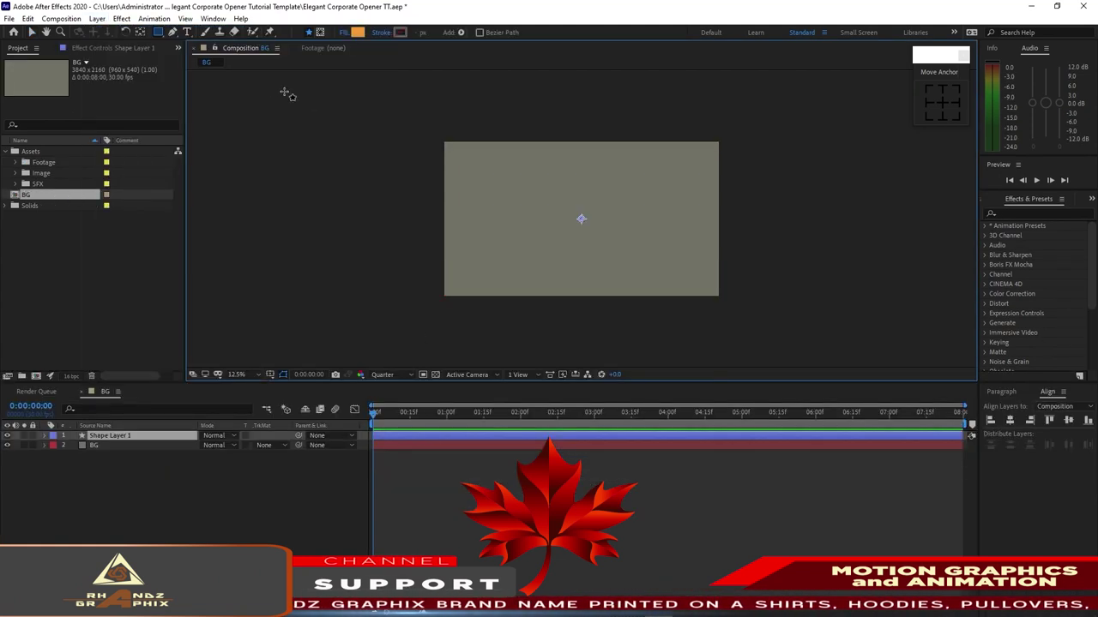
click(158, 33)
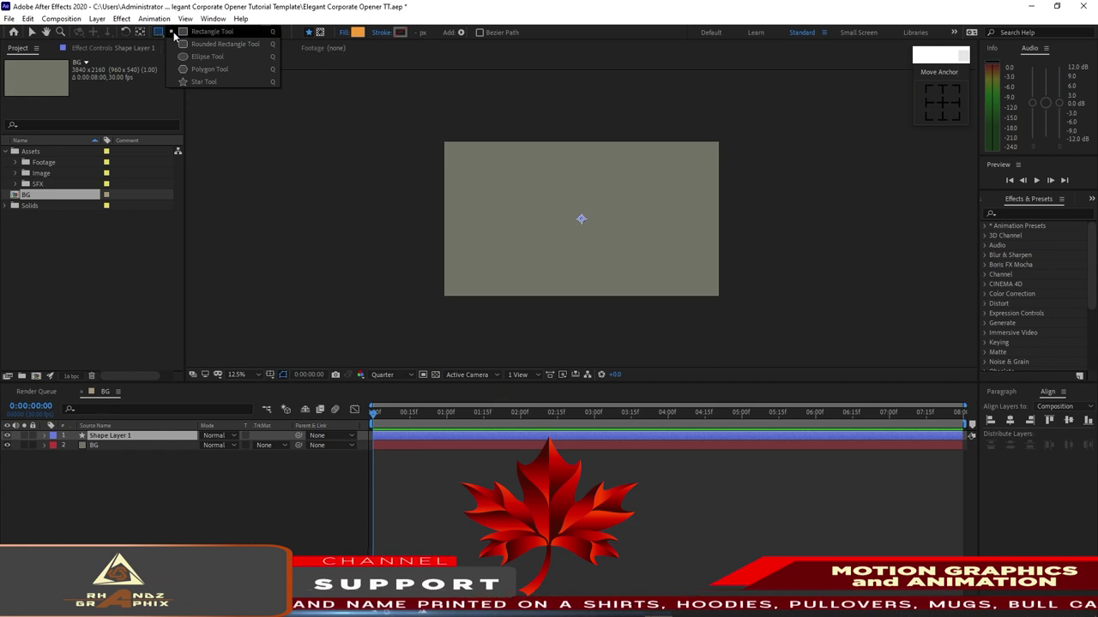
click(207, 69)
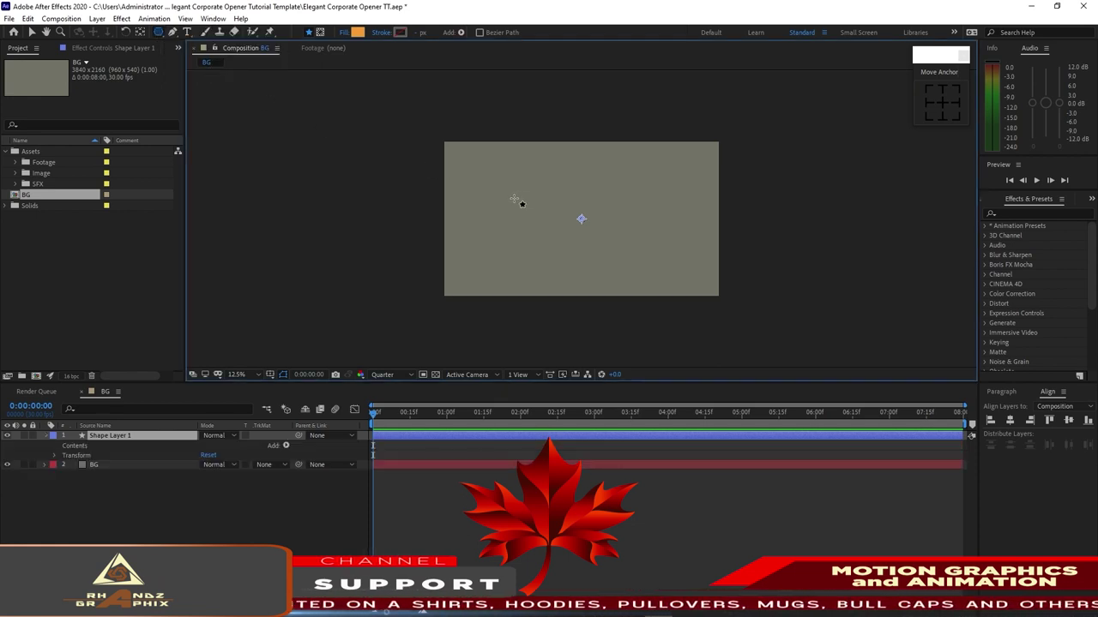
drag(528, 202, 547, 221)
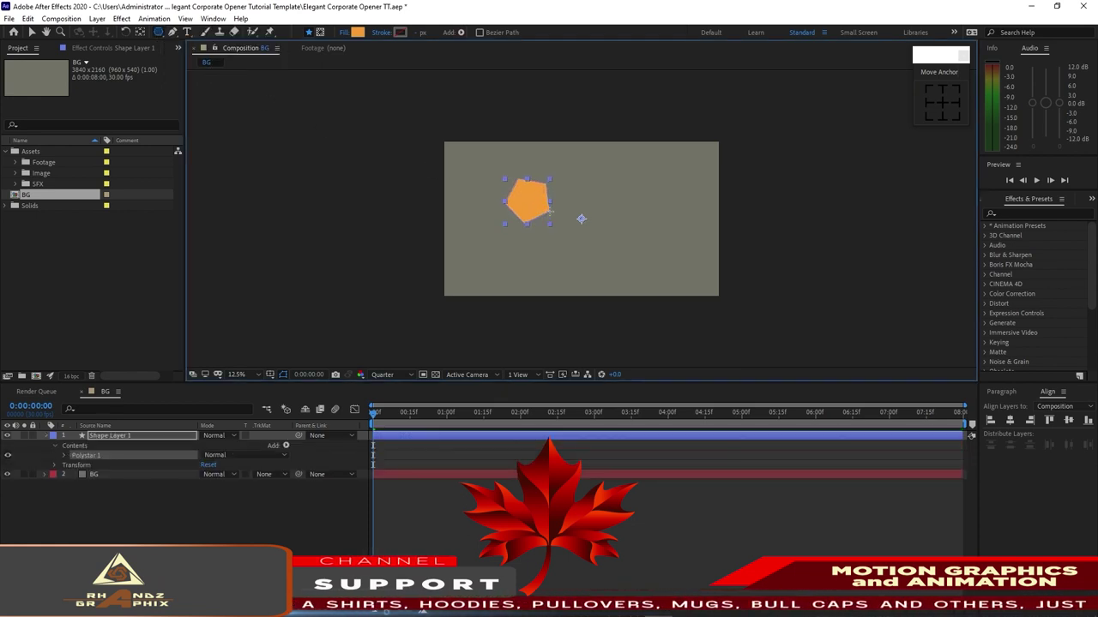
- Turn the polygon into a hexagon with 6 points, 0° rotation and an outer radius of 130
click(65, 455)
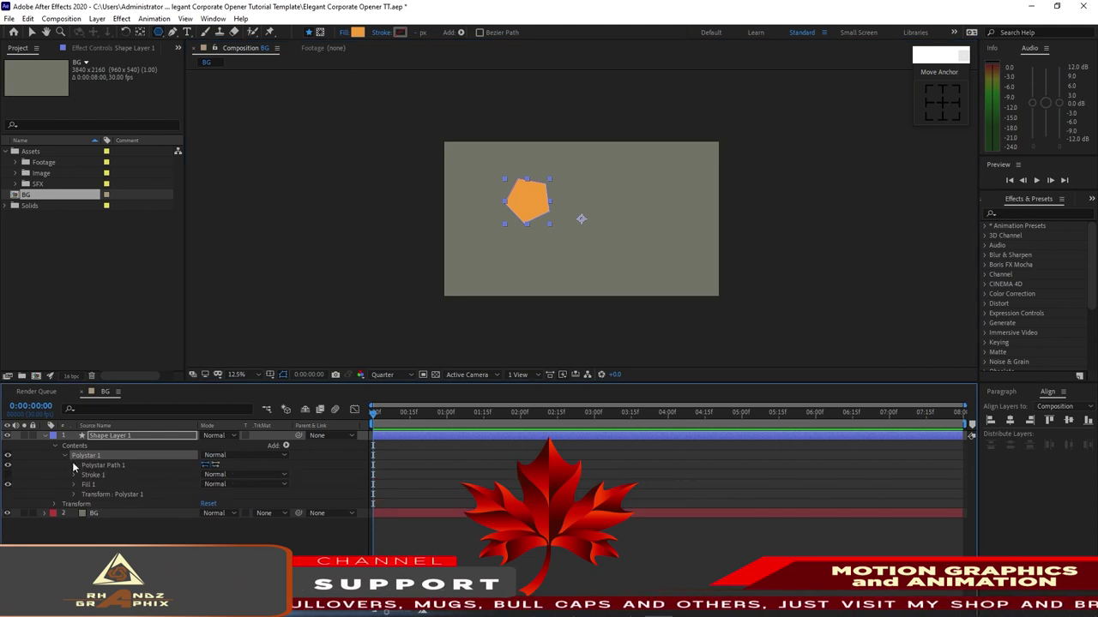
click(74, 465)
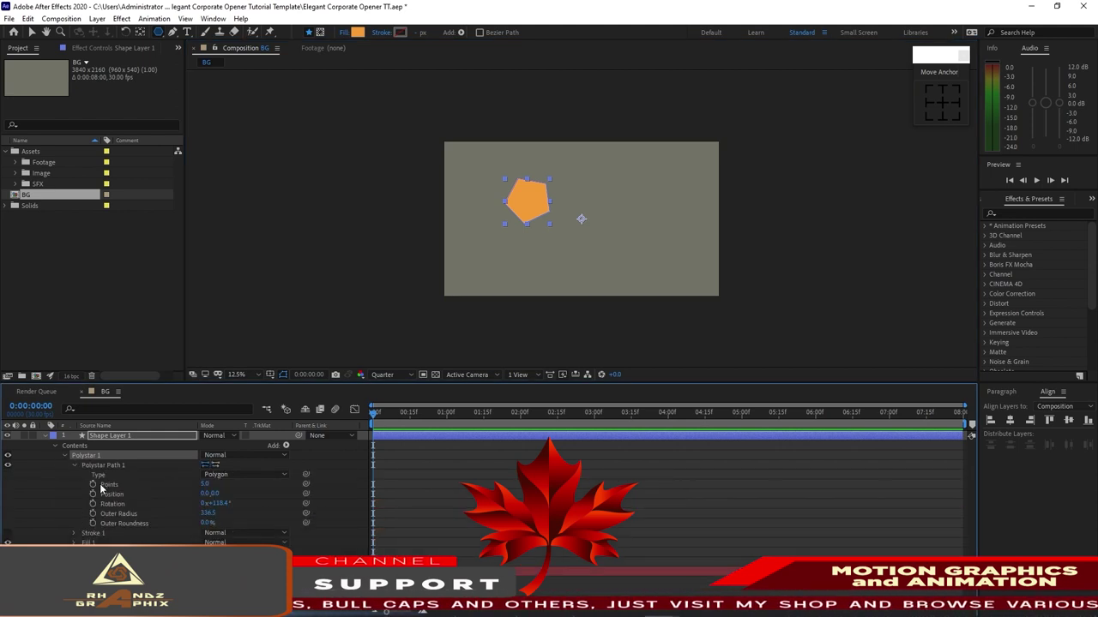
click(203, 485)
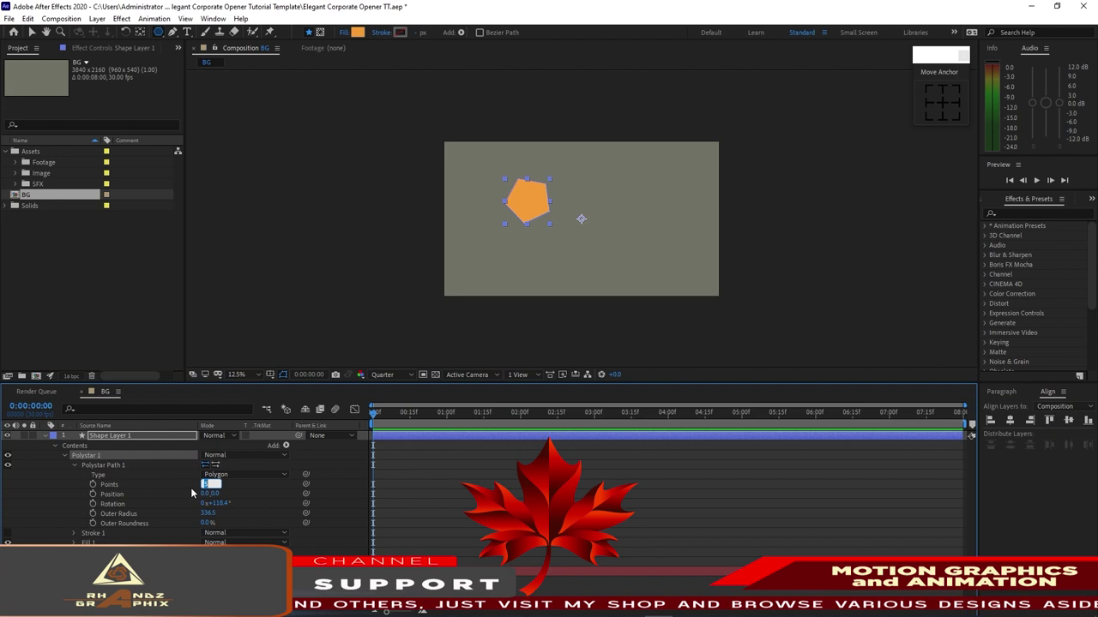
text(6)
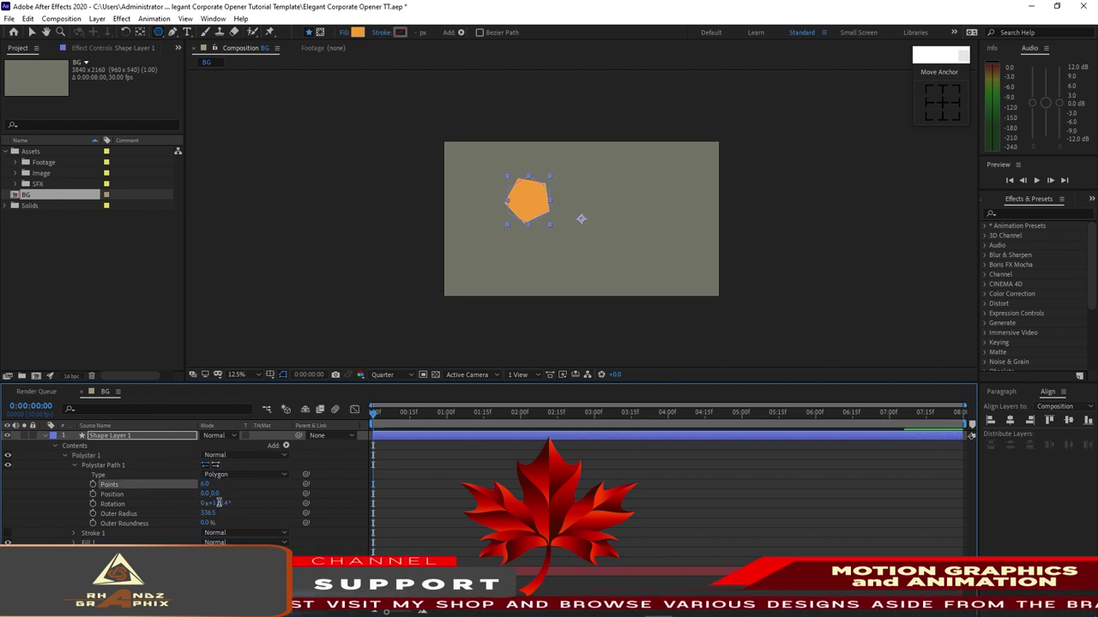
click(215, 504)
text(0)
key(Tab)
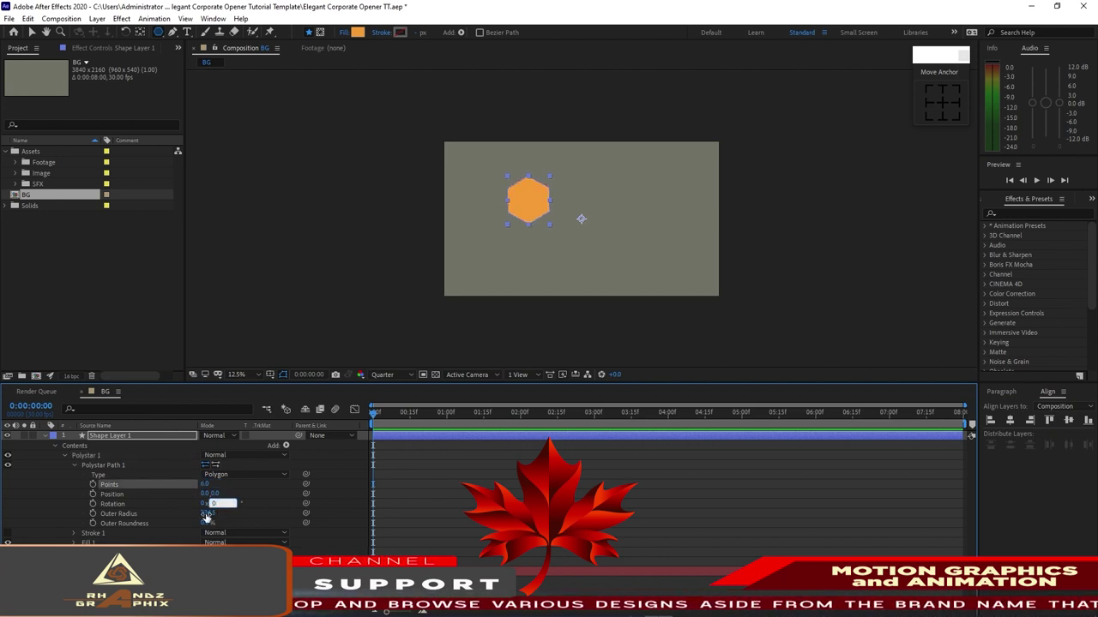
text(130)
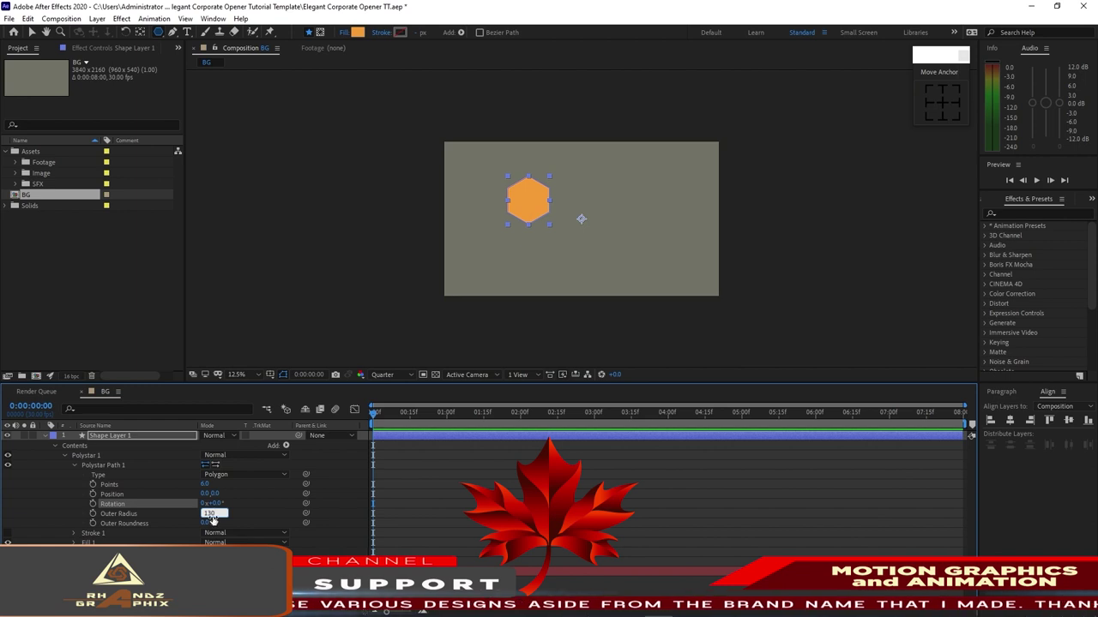
click(74, 465)
click(45, 436)
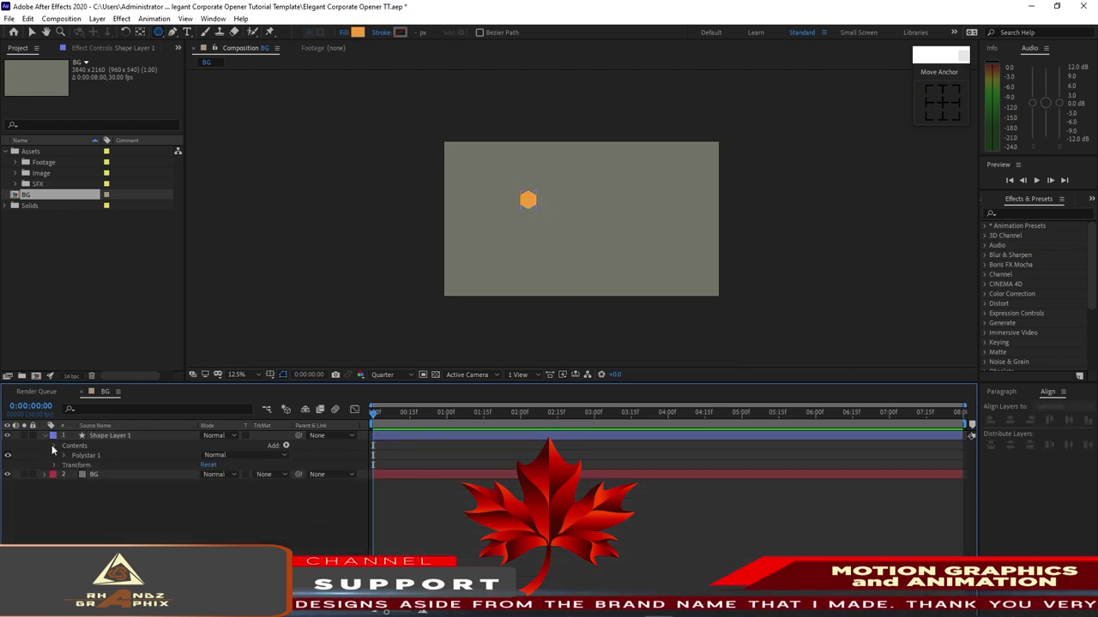
- Center the hexagon layer's anchor point on the shape and align the layer horizontally and vertically to the composition's center
key(v)
click(534, 204)
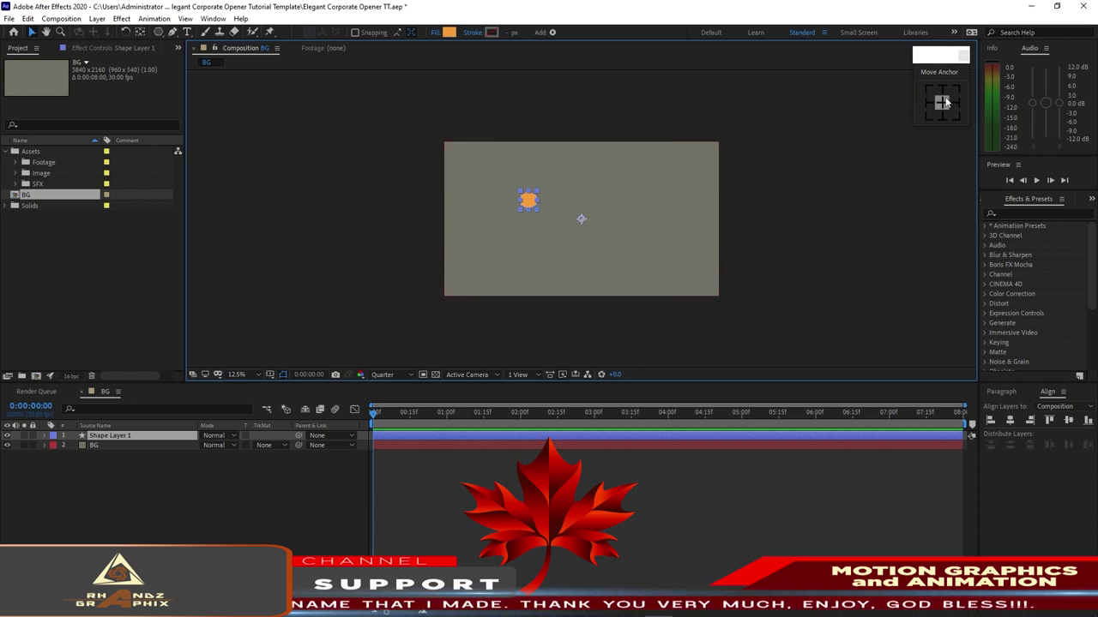
click(941, 103)
click(1010, 420)
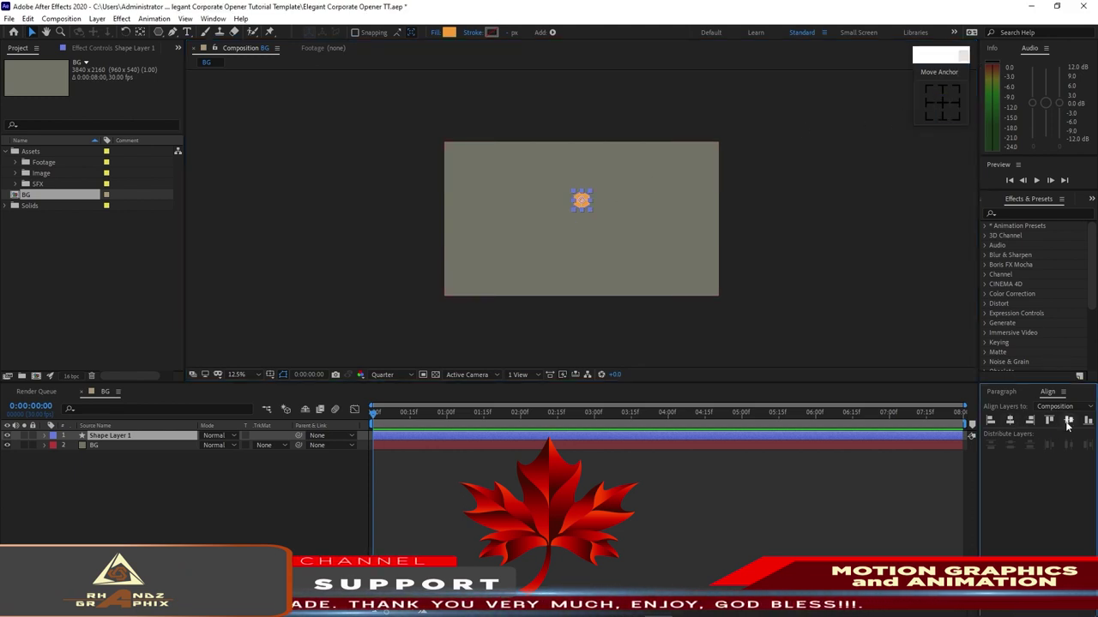
click(1069, 420)
key(period)
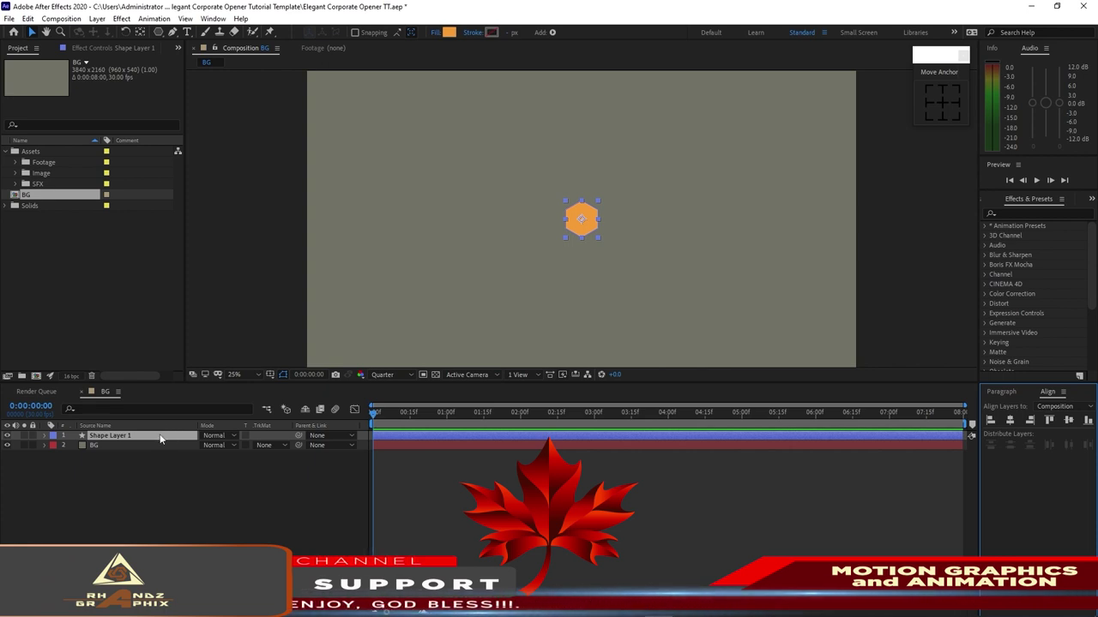
- Duplicate the hexagon shape layer six times
key(ctrl+d)
key(ctrl+d)
key(ctrl+d)
key(ctrl+d)
key(ctrl+d)
key(ctrl+d)
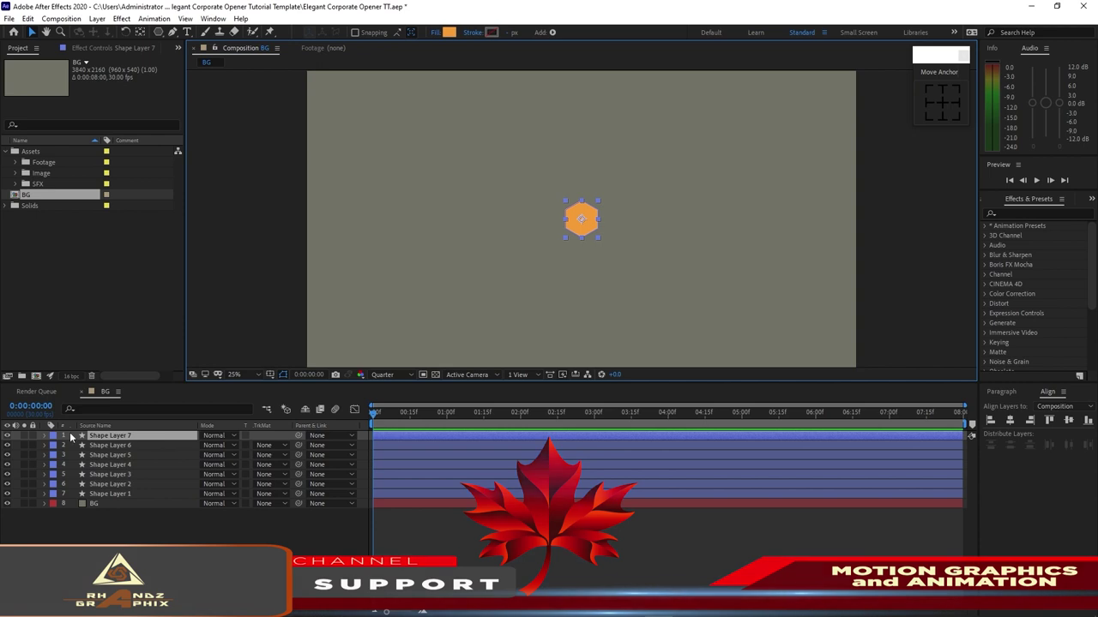
- Reposition the hexagon layers into a honeycomb with narrow gaps: four along Y 1080 and three below along Y 1284
shift+click(98, 474)
shift+click(107, 483)
shift+click(117, 495)
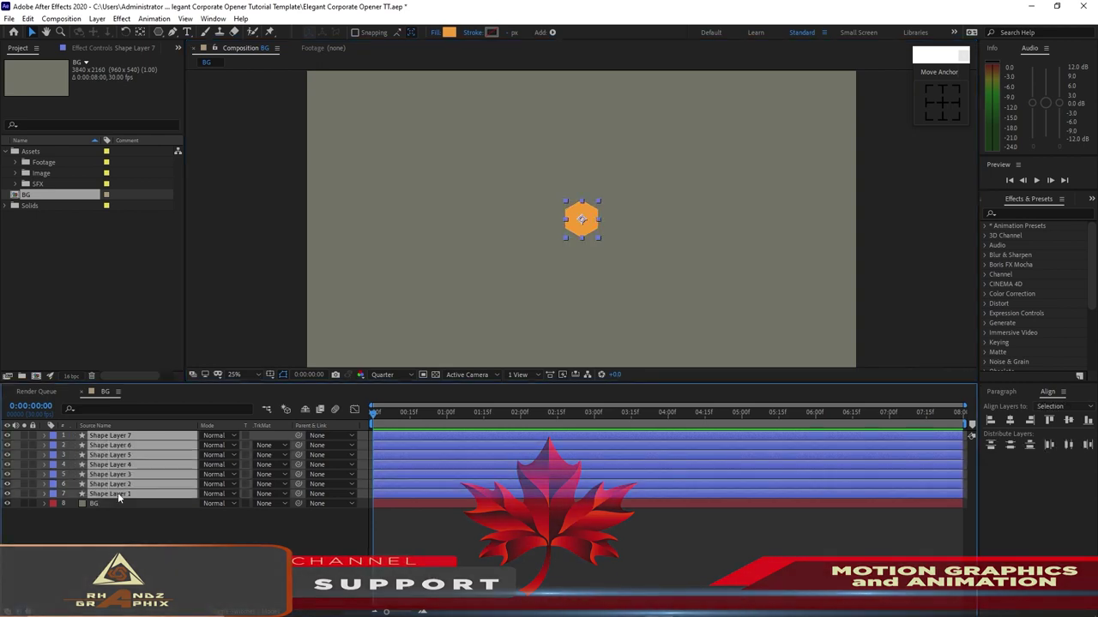
key(p)
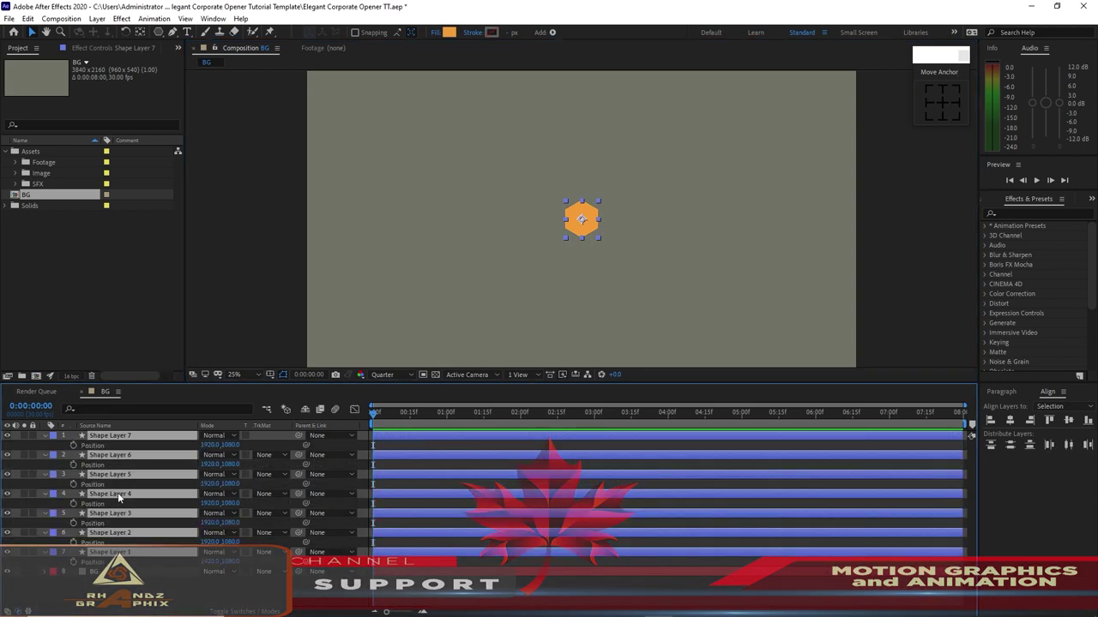
click(161, 588)
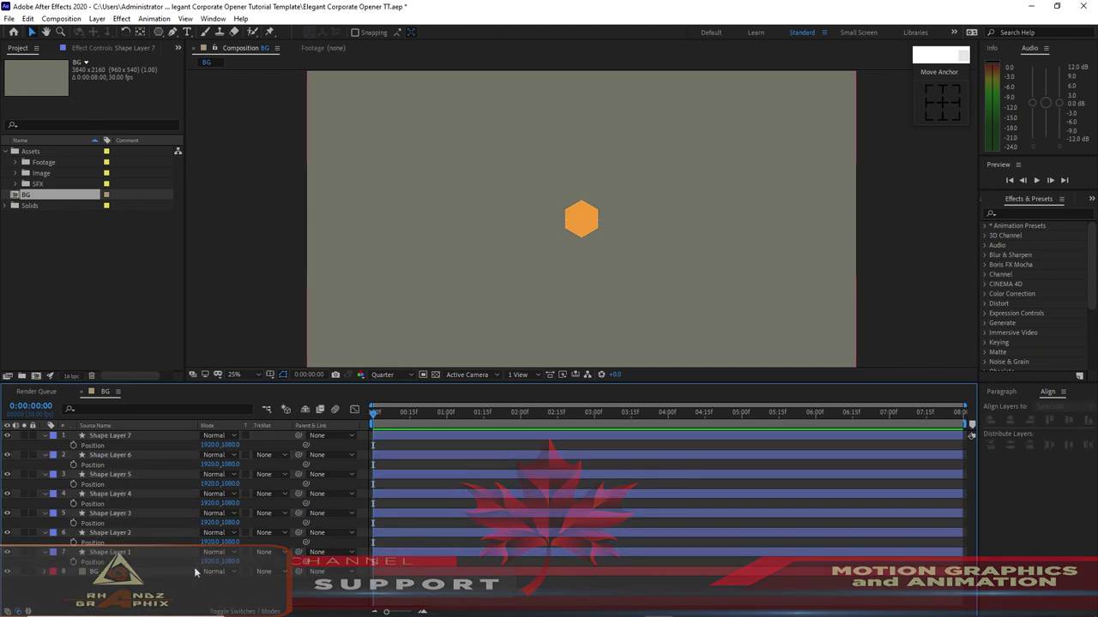
drag(209, 561, 0, 536)
key(period)
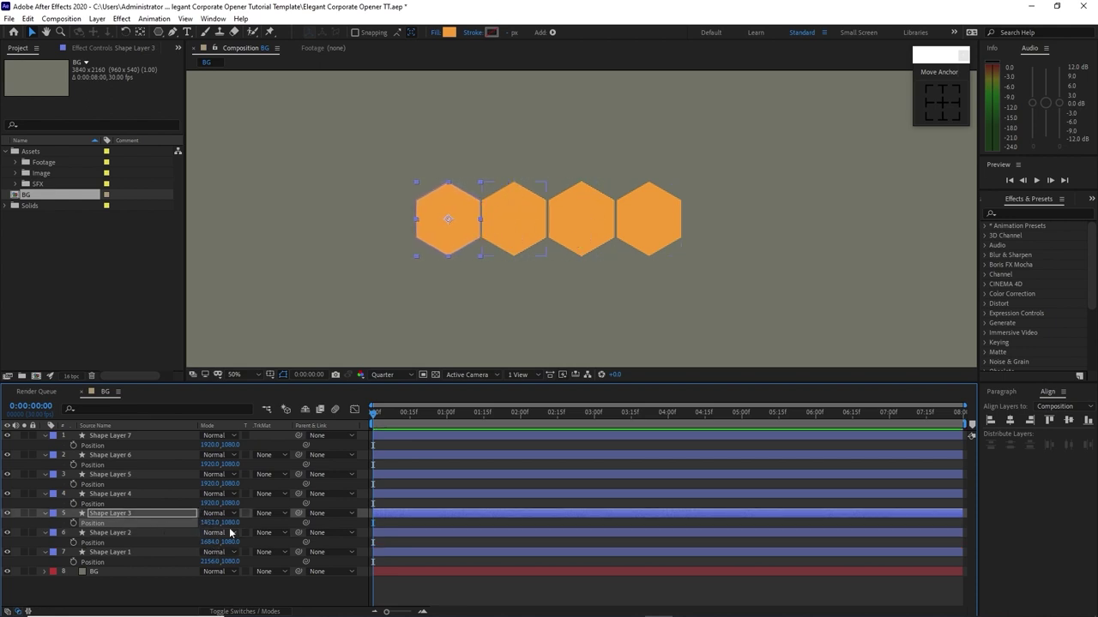
drag(230, 503, 206, 489)
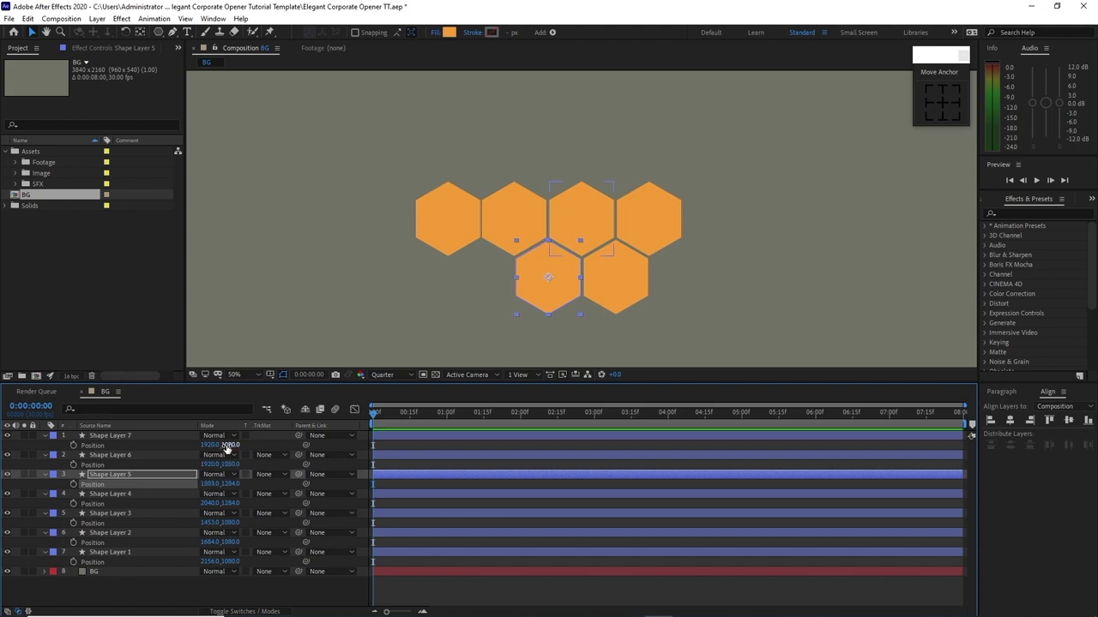
drag(228, 445, 142, 447)
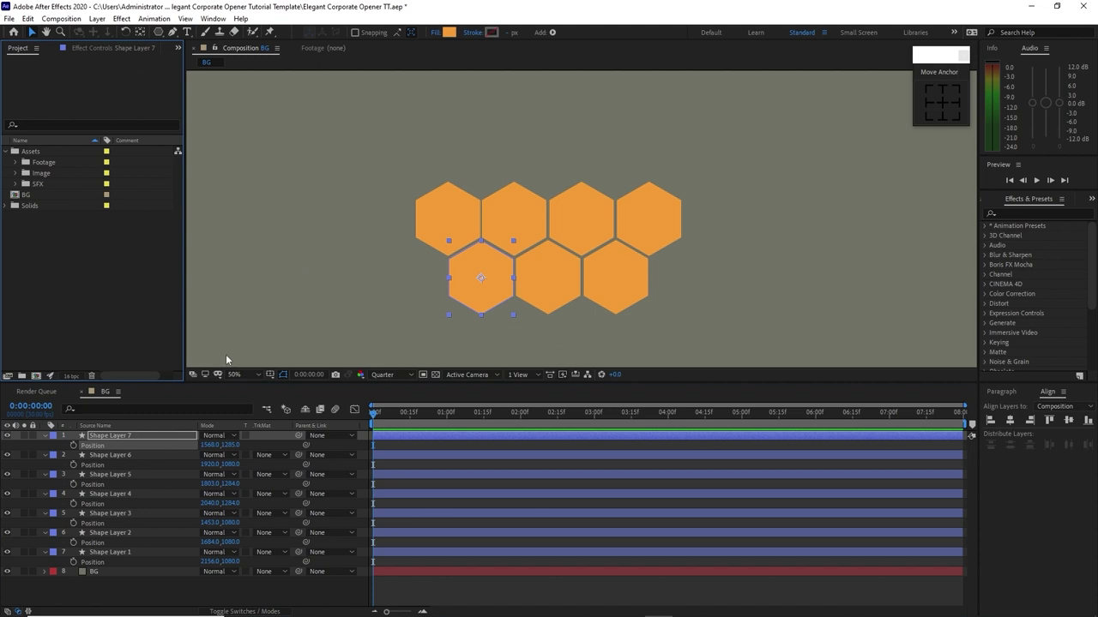
- Pre-compose the seven hexagon shape layers into a new composition named Transparent Hexa, moving all attributes into it
click(284, 274)
key(comma)
key(comma)
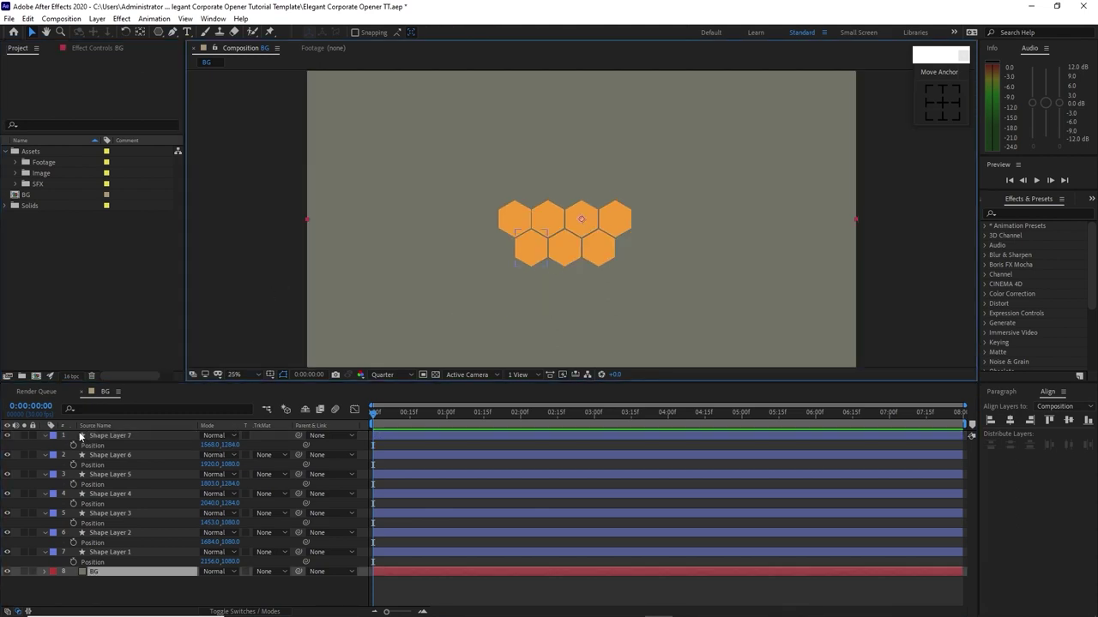
drag(72, 434, 156, 565)
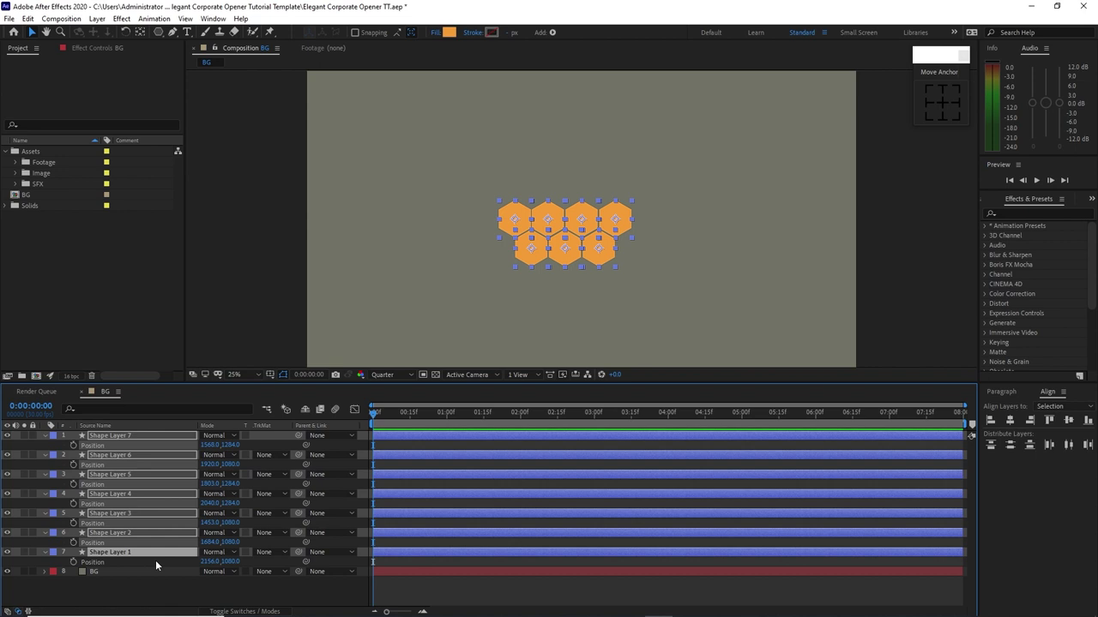
key(p)
right_click(130, 487)
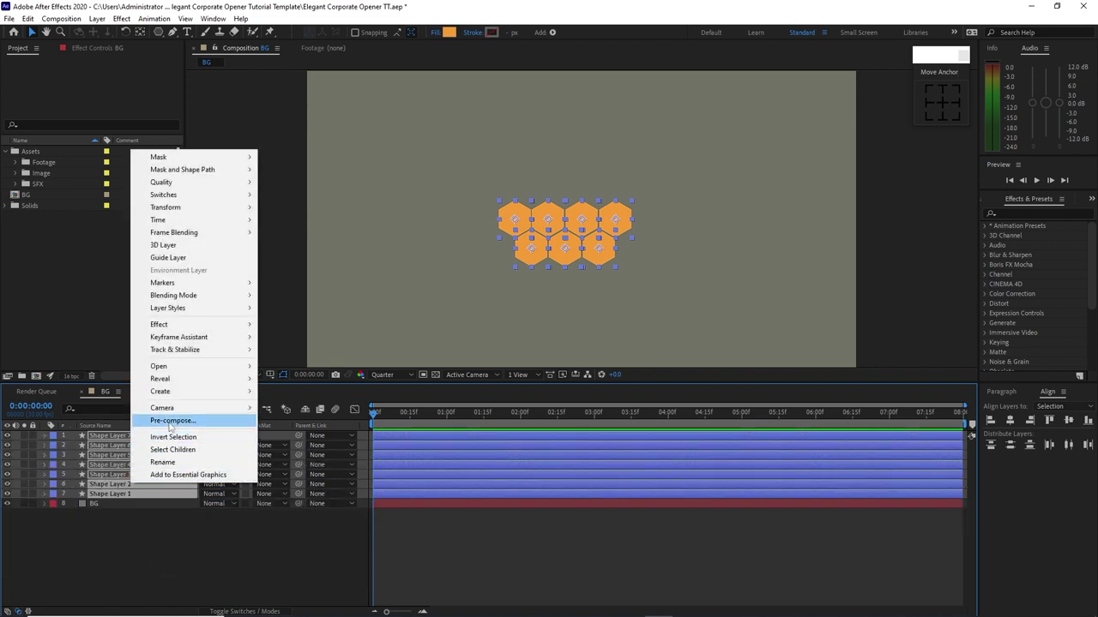
click(172, 420)
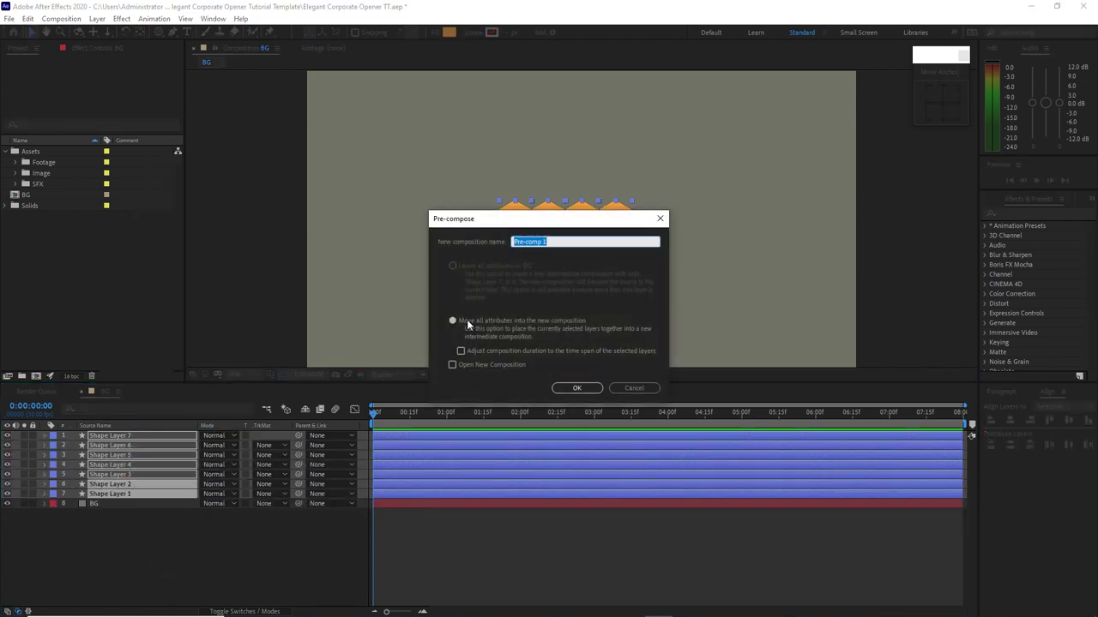
text(Transparent Hex)
click(498, 341)
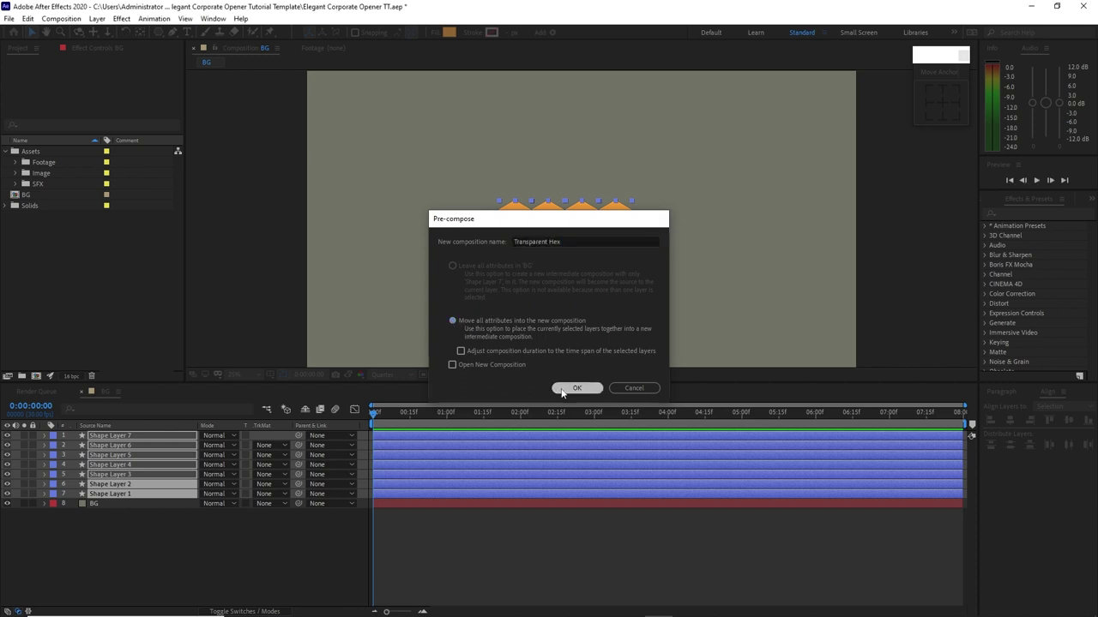
click(566, 388)
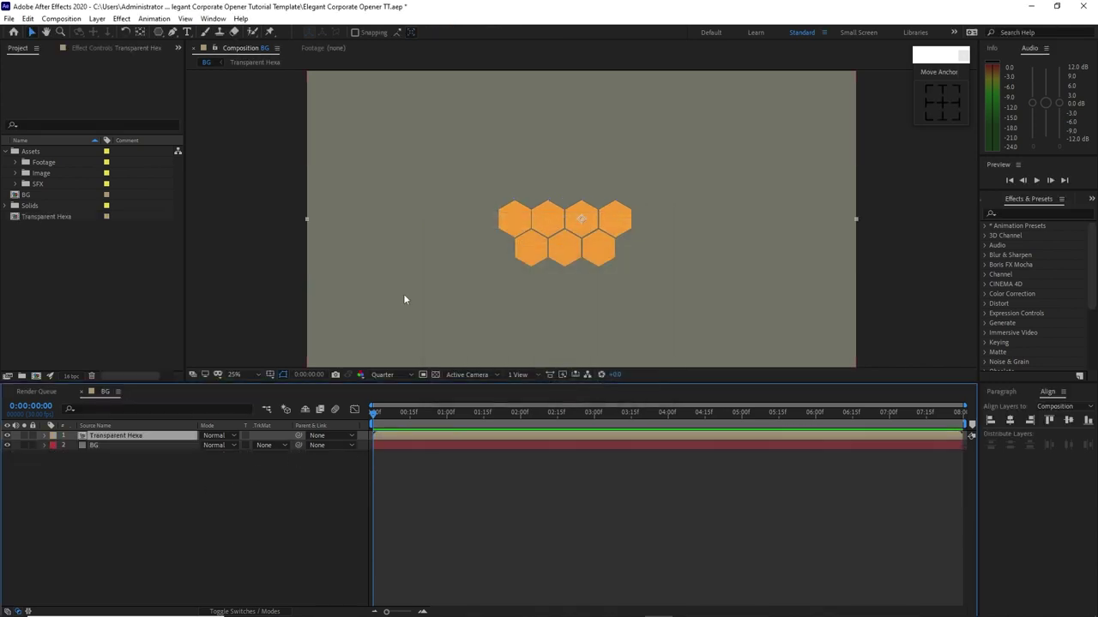
- Set the Transparent Hexa layer's opacity to 25%, rotation to 12° and scale to 130%
key(s)
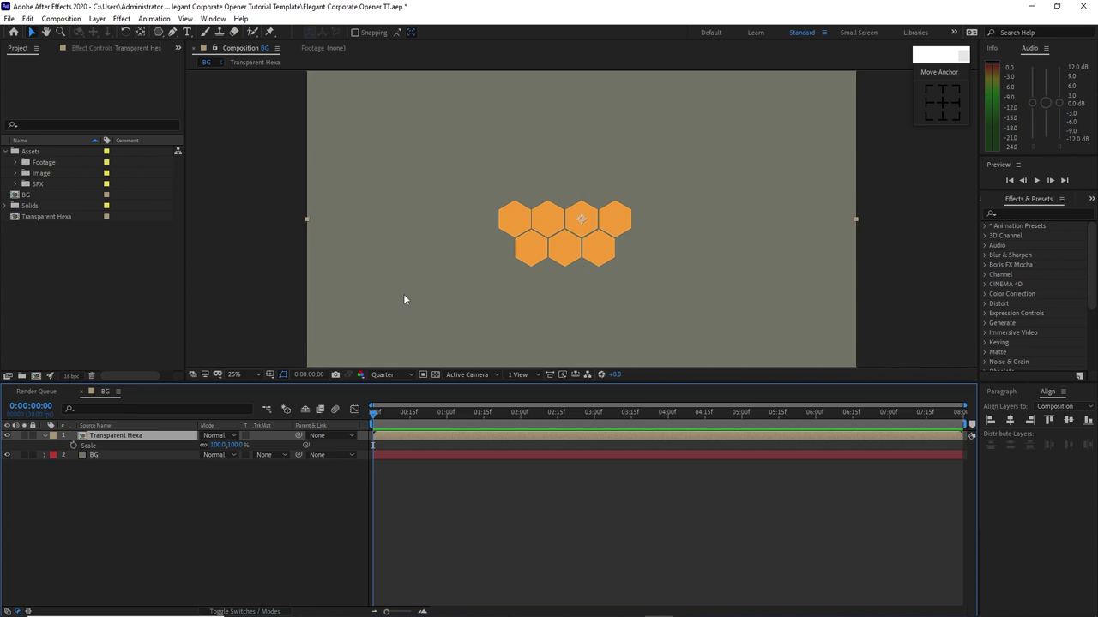
key(shift+t)
key(shift+r)
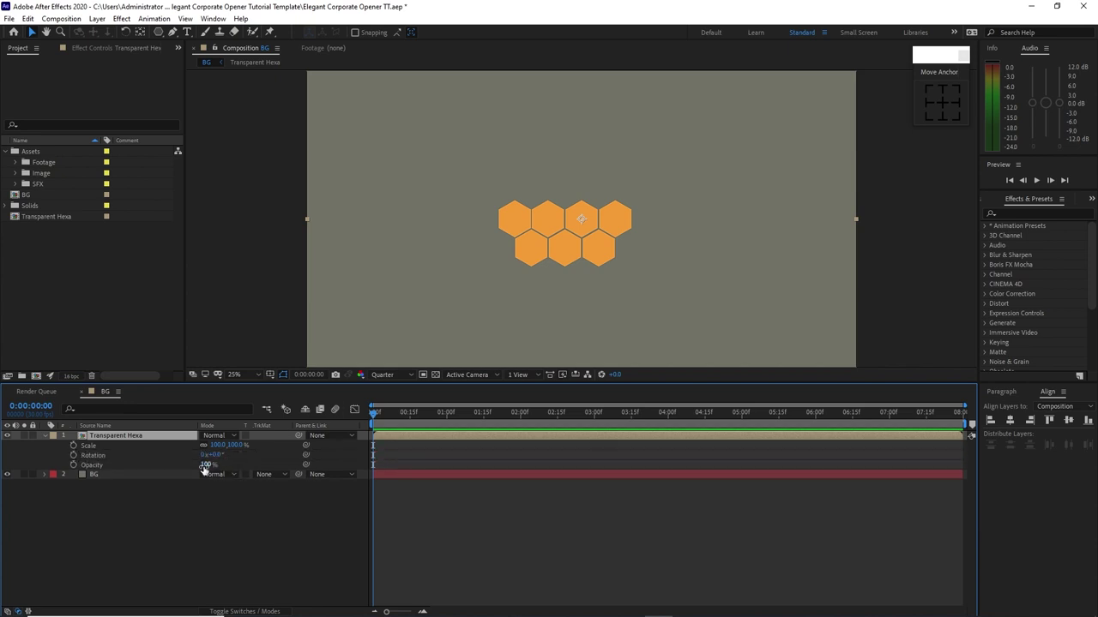
click(208, 464)
text(25)
click(216, 455)
text(1)
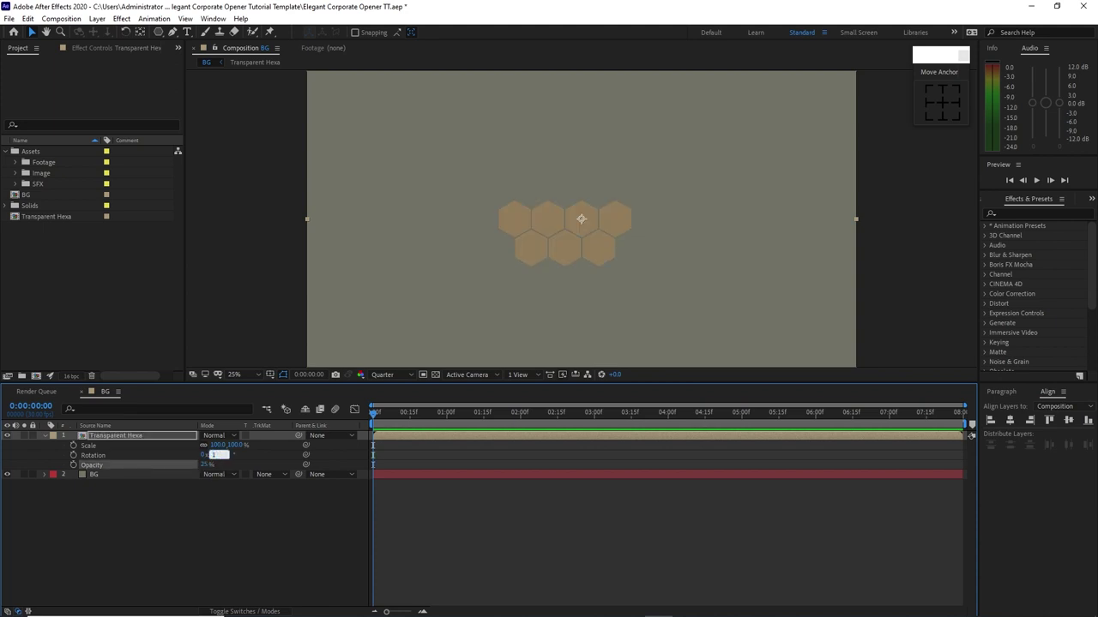
text(2)
click(214, 445)
text(130)
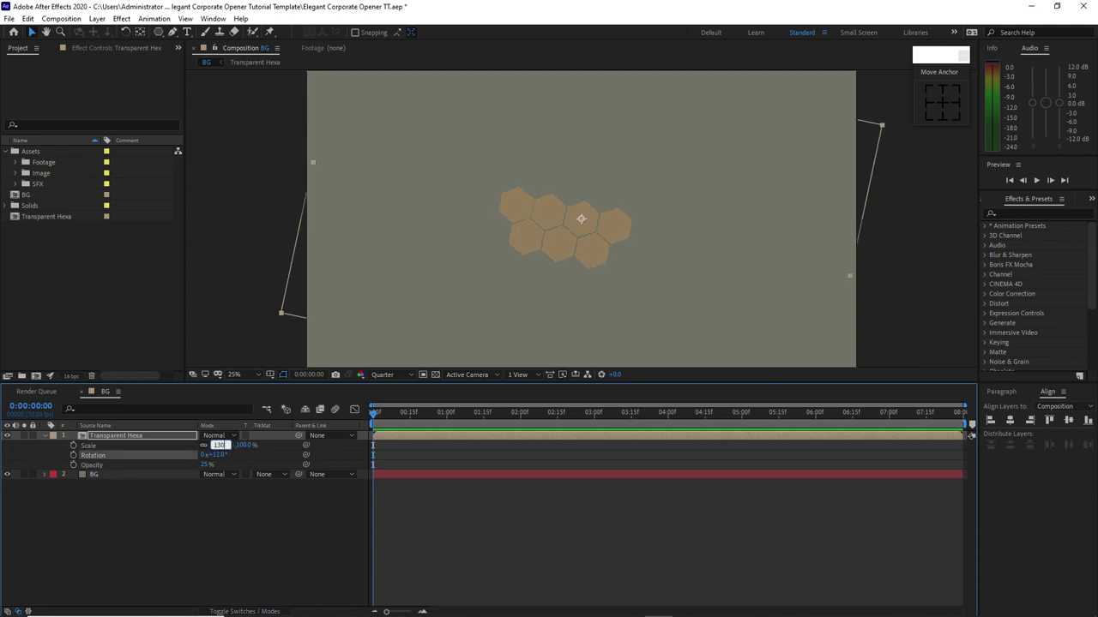
key(Return)
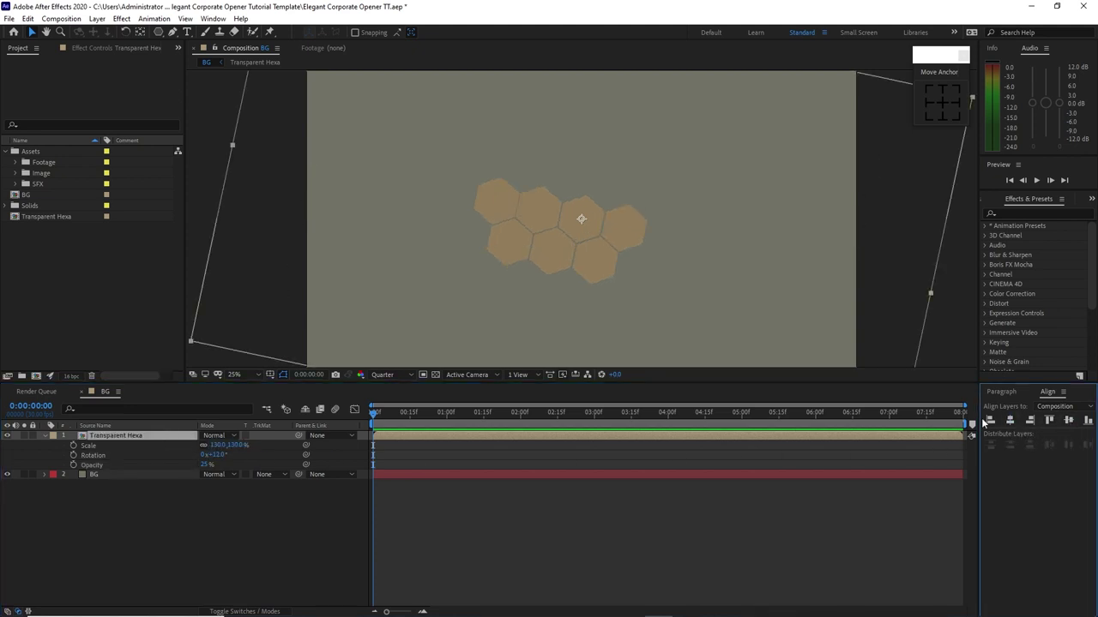
click(44, 436)
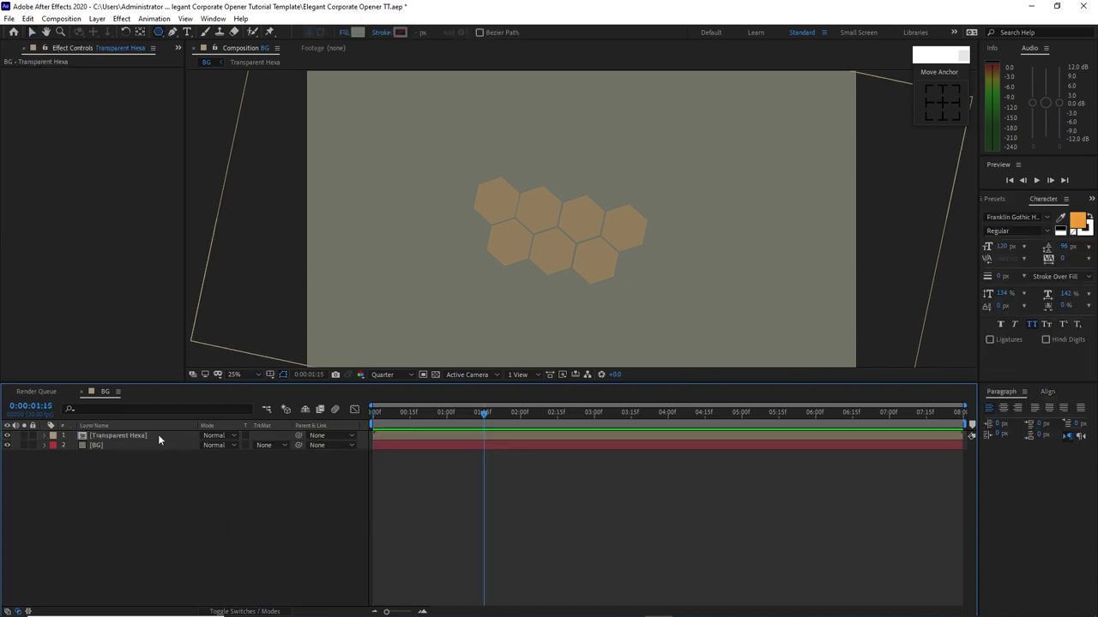
- Add a text layer reading COMPANY NAME over the hexagon pattern
click(187, 32)
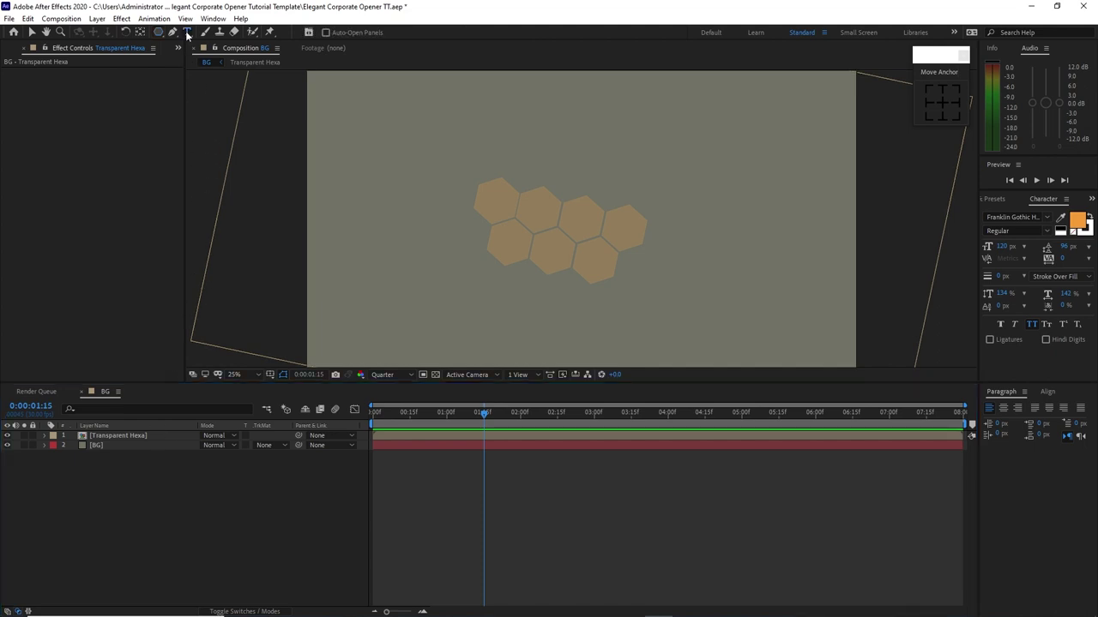
click(474, 203)
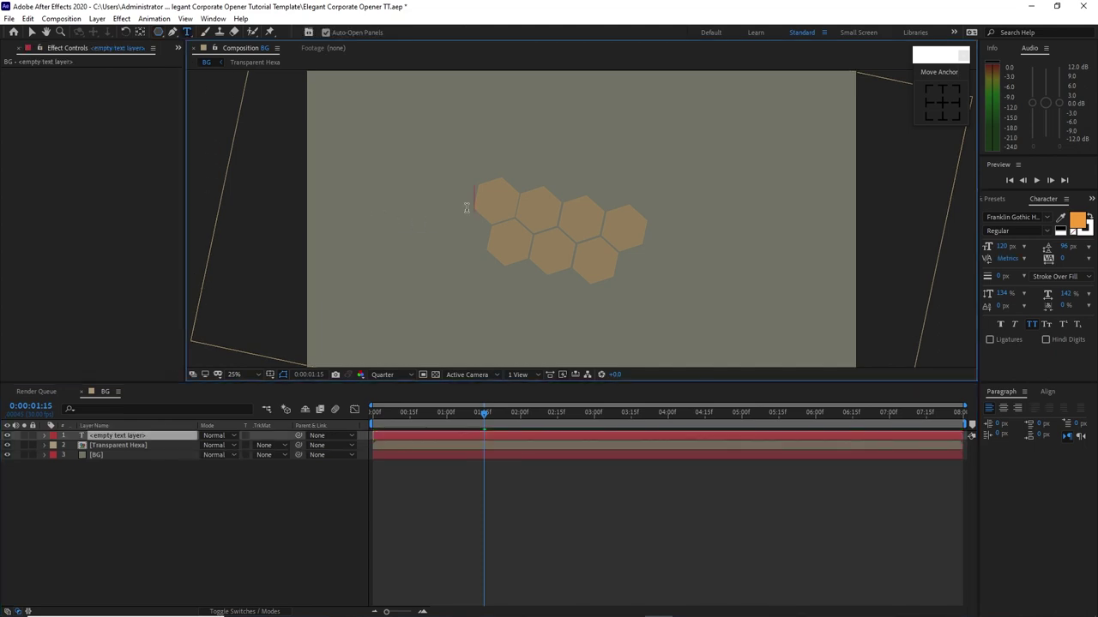
text(COMPA)
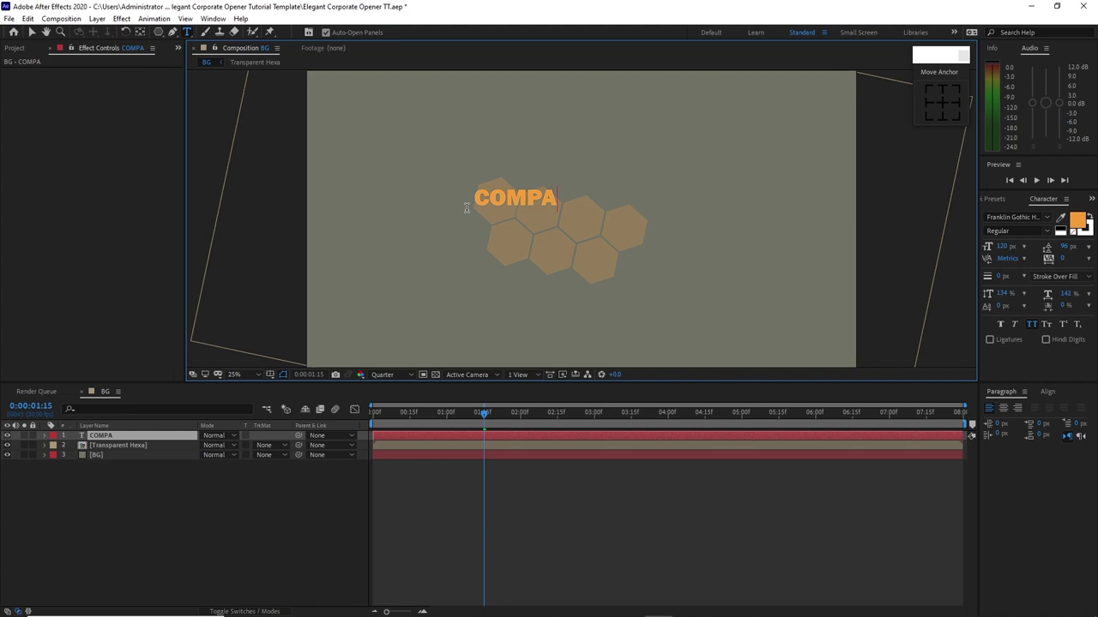
text(NY NAM)
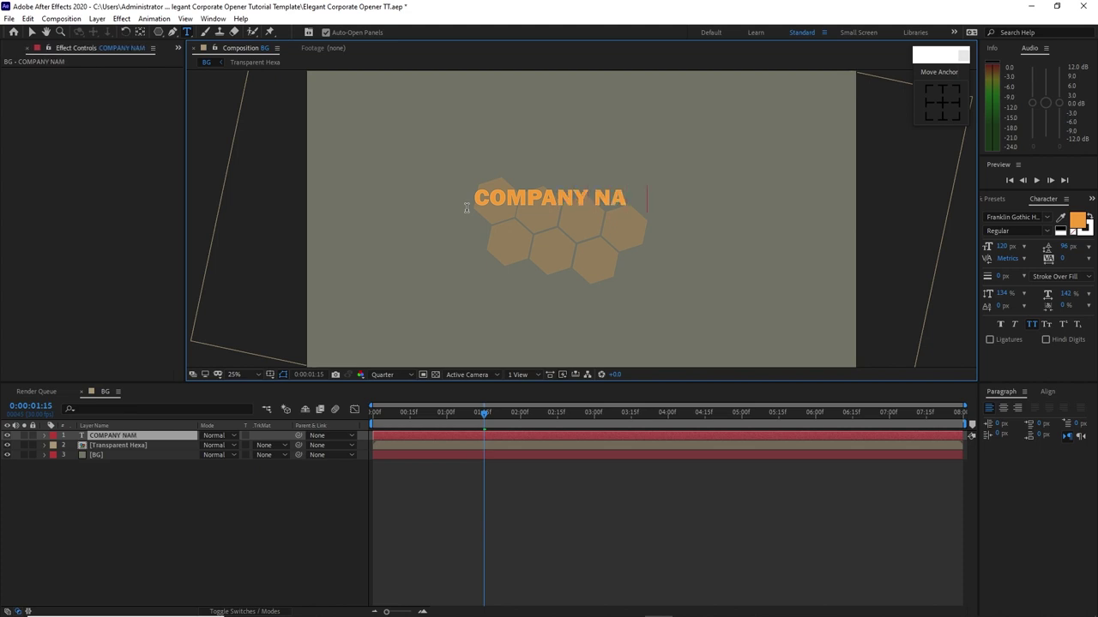
text(E)
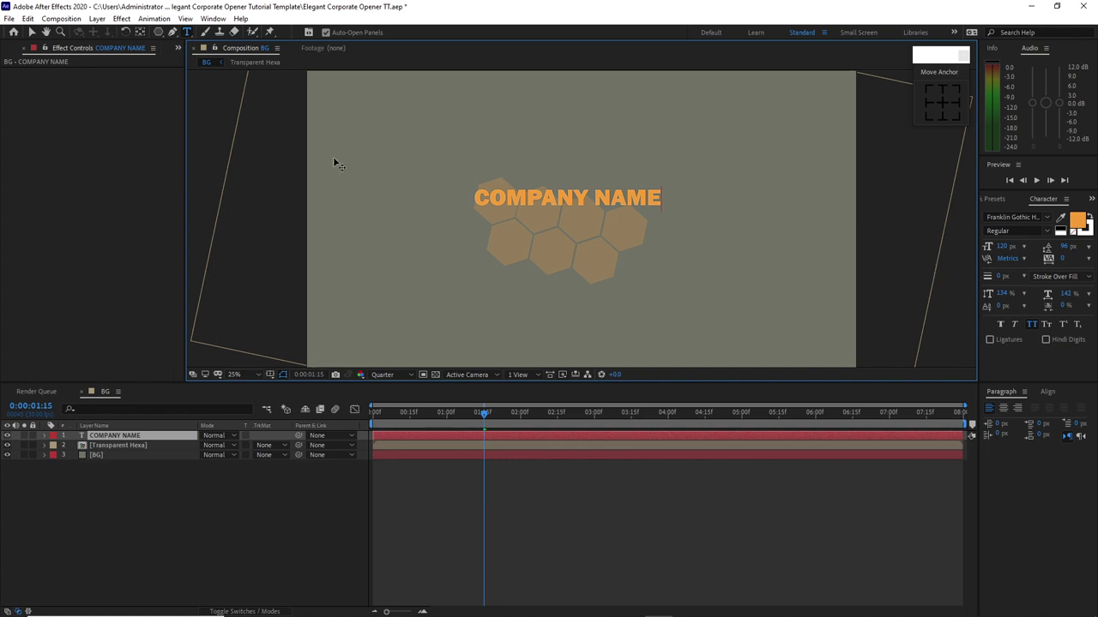
click(30, 31)
- Center-justify the COMPANY NAME text and align its layer horizontally and vertically to the composition's center
click(1047, 392)
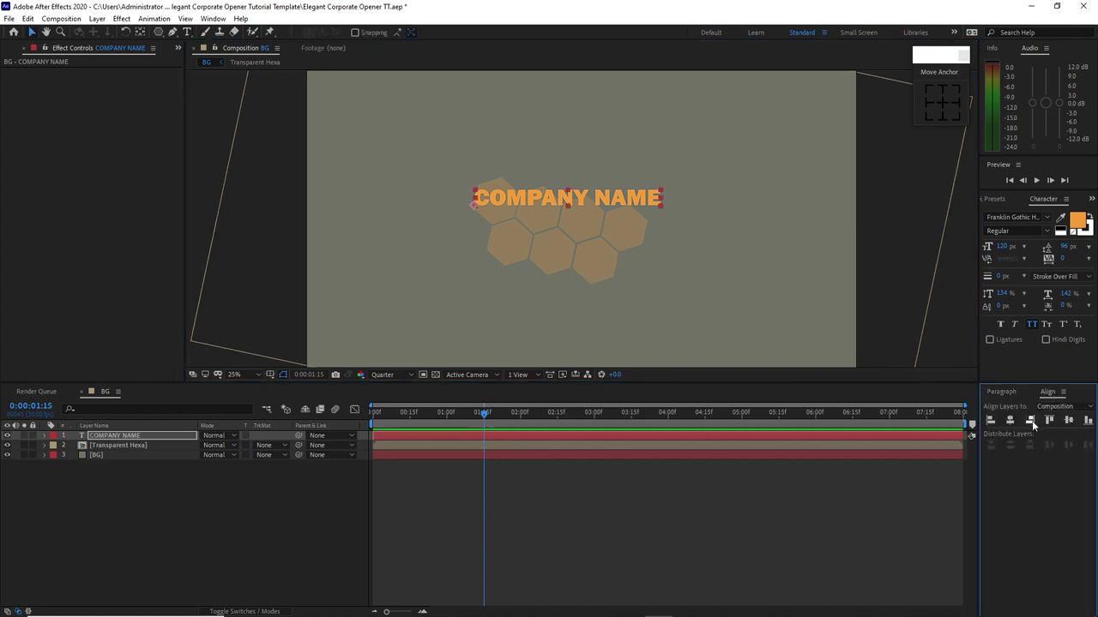
click(1010, 419)
key(Caps_Lock)
click(1048, 420)
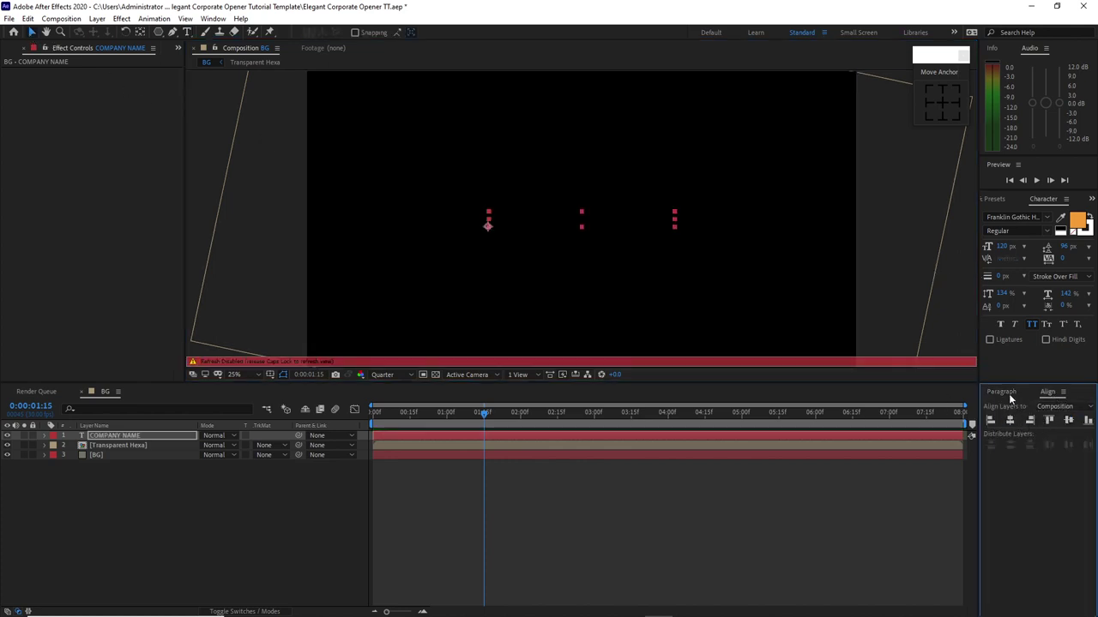
click(1000, 391)
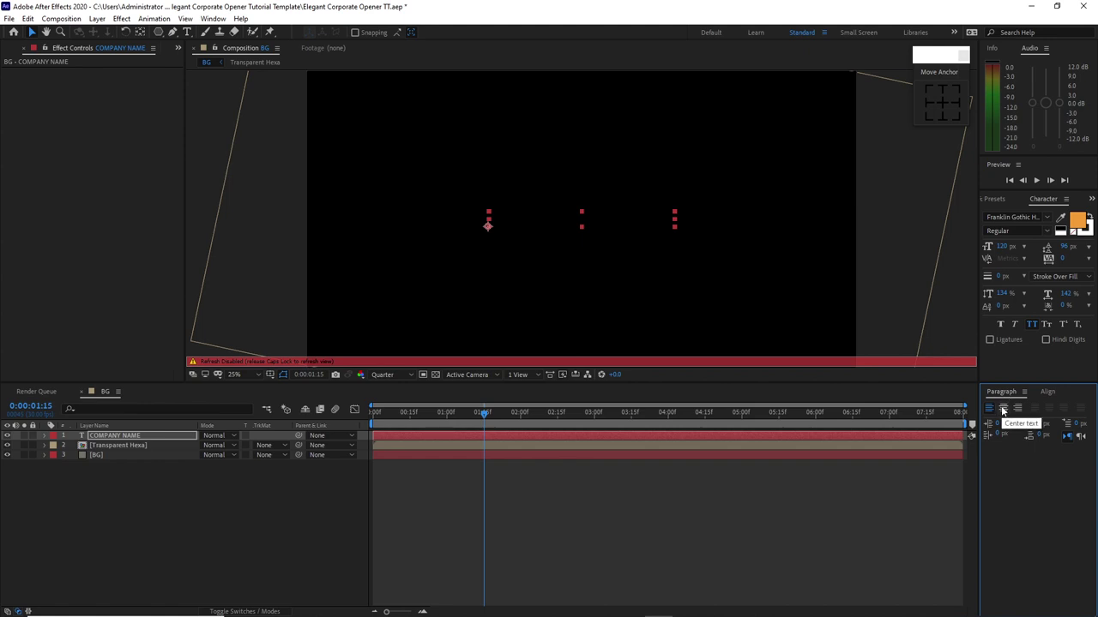
click(1003, 409)
key(Caps_Lock)
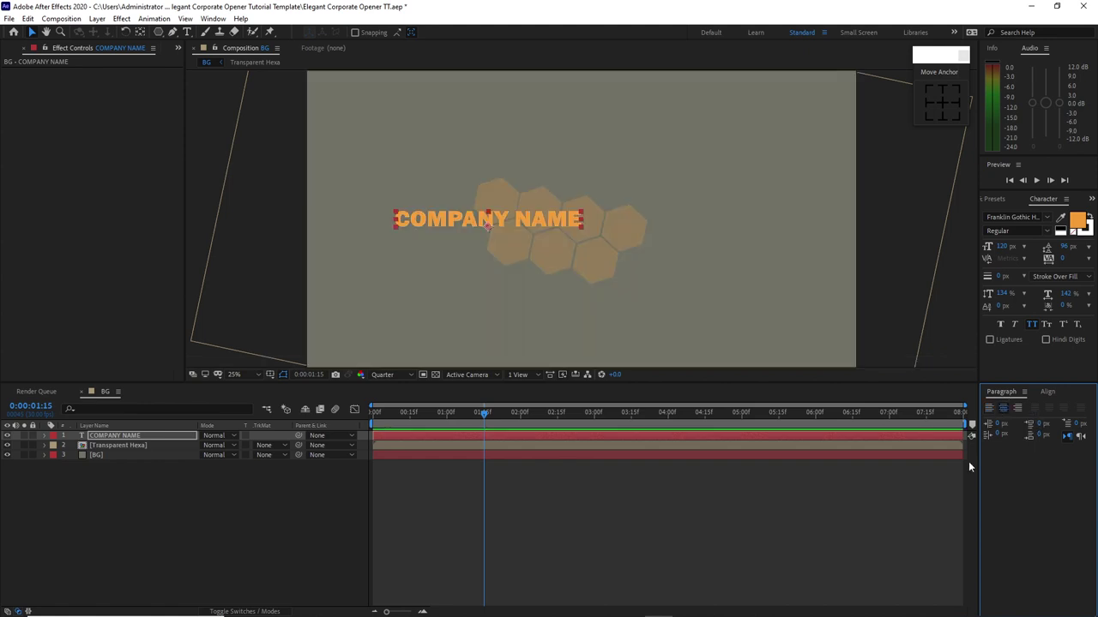
click(1041, 393)
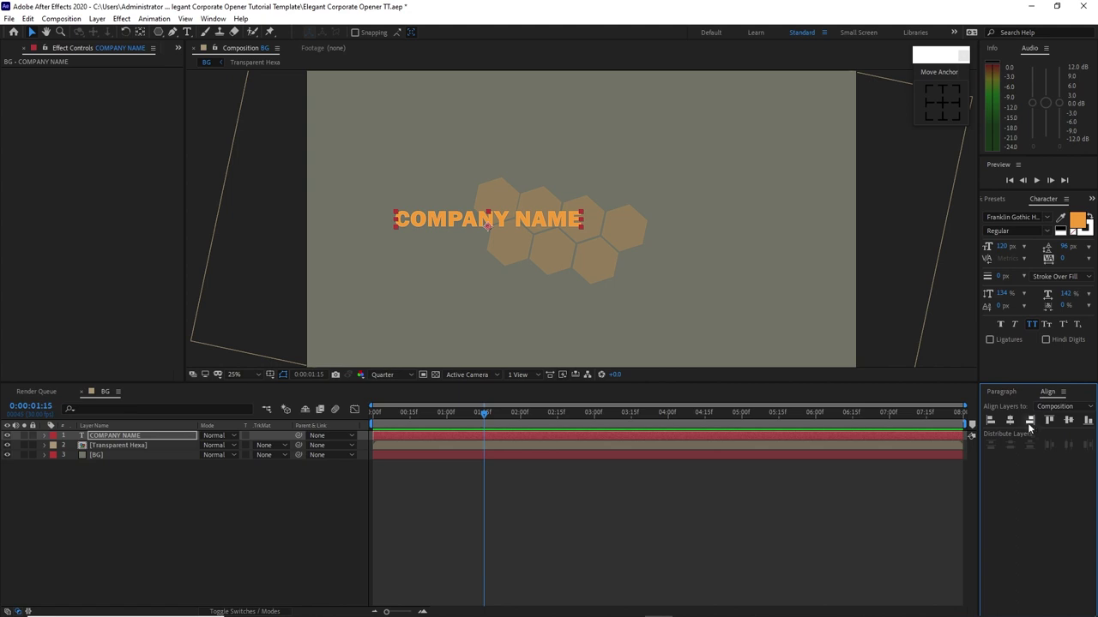
click(1009, 420)
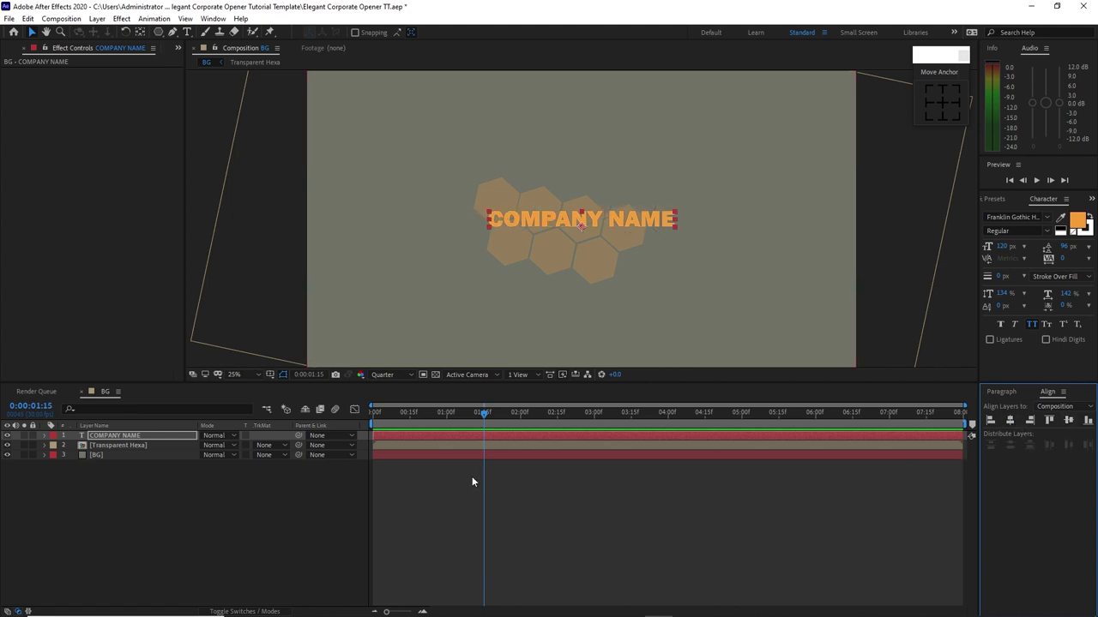
click(170, 436)
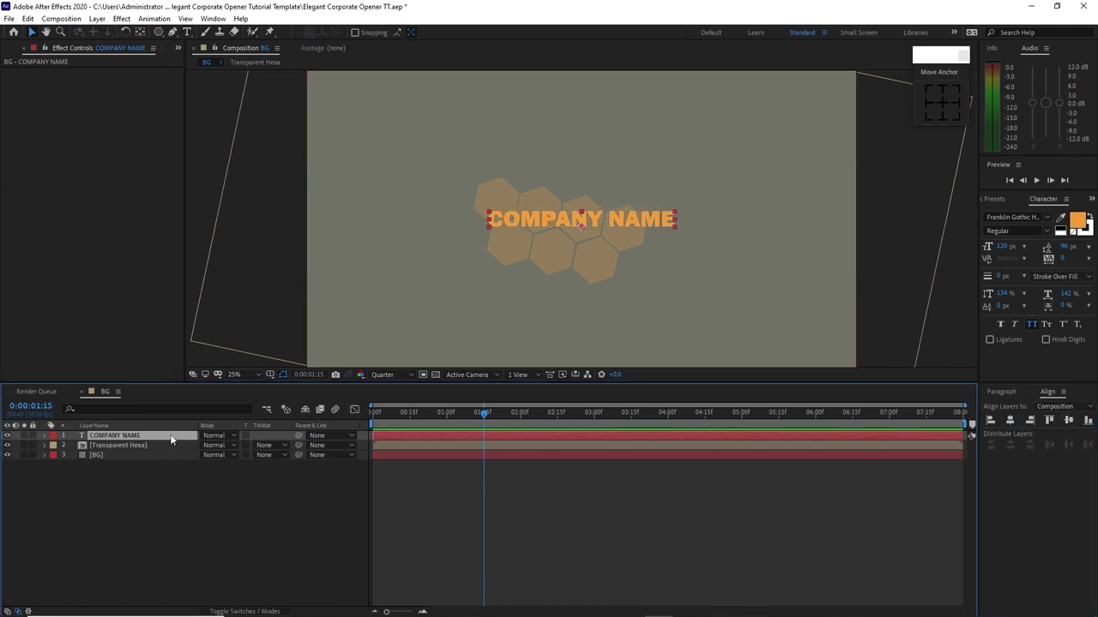
- Draw a background-coloured rectangle as a new shape layer just covering the COMPANY NAME text and align it horizontally to the composition
click(178, 546)
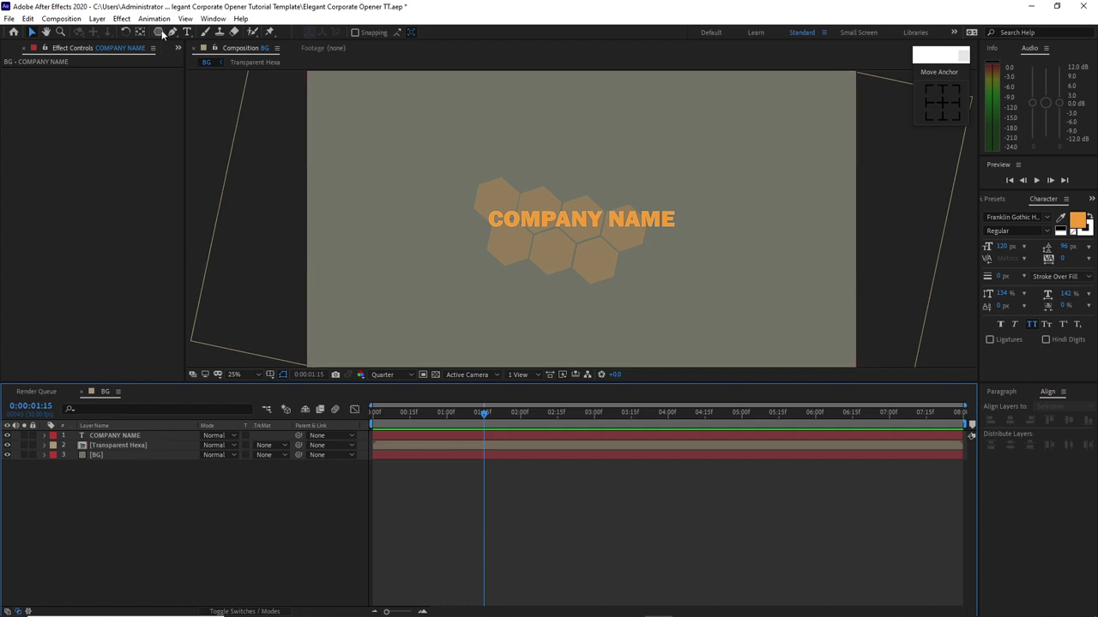
drag(161, 33, 206, 39)
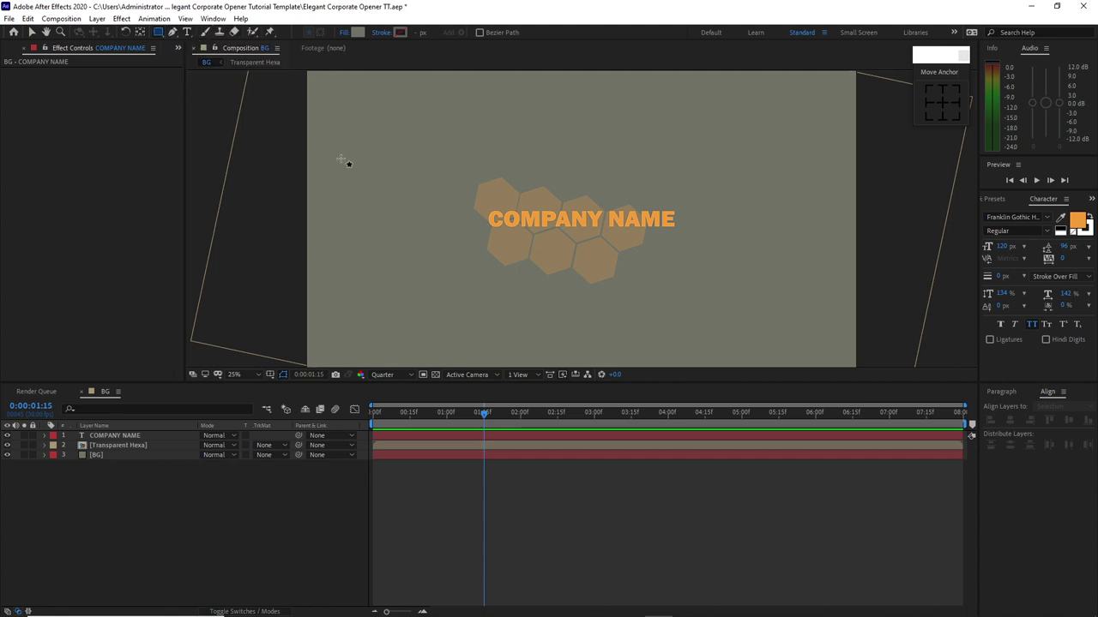
mouse_move(481, 211)
mouse_down()
mouse_move(573, 230)
mouse_move(682, 230)
mouse_up()
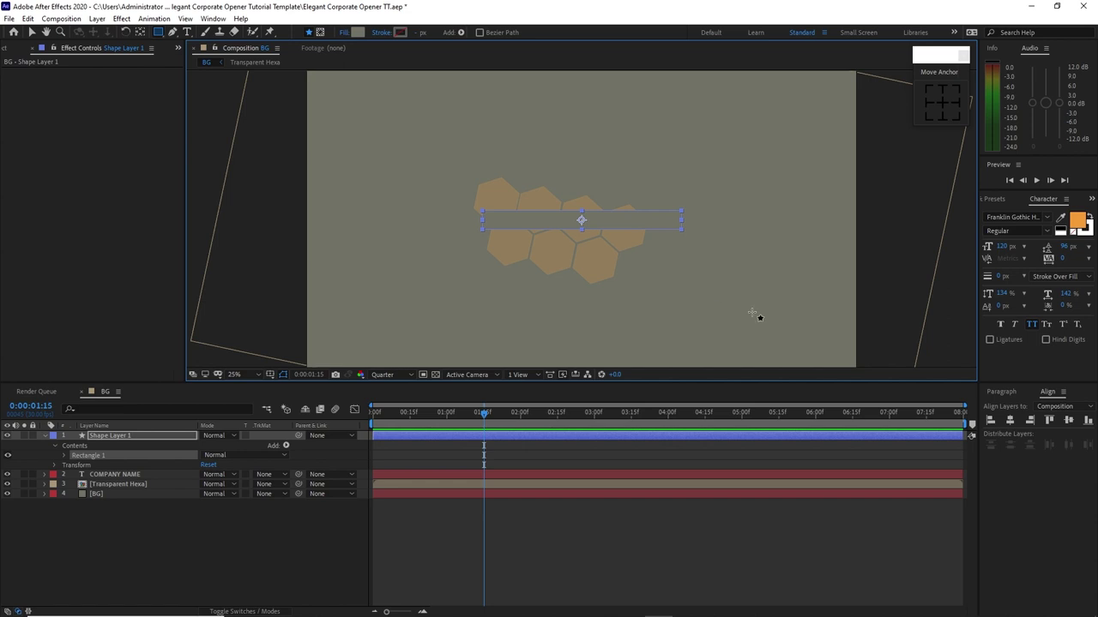
click(1010, 422)
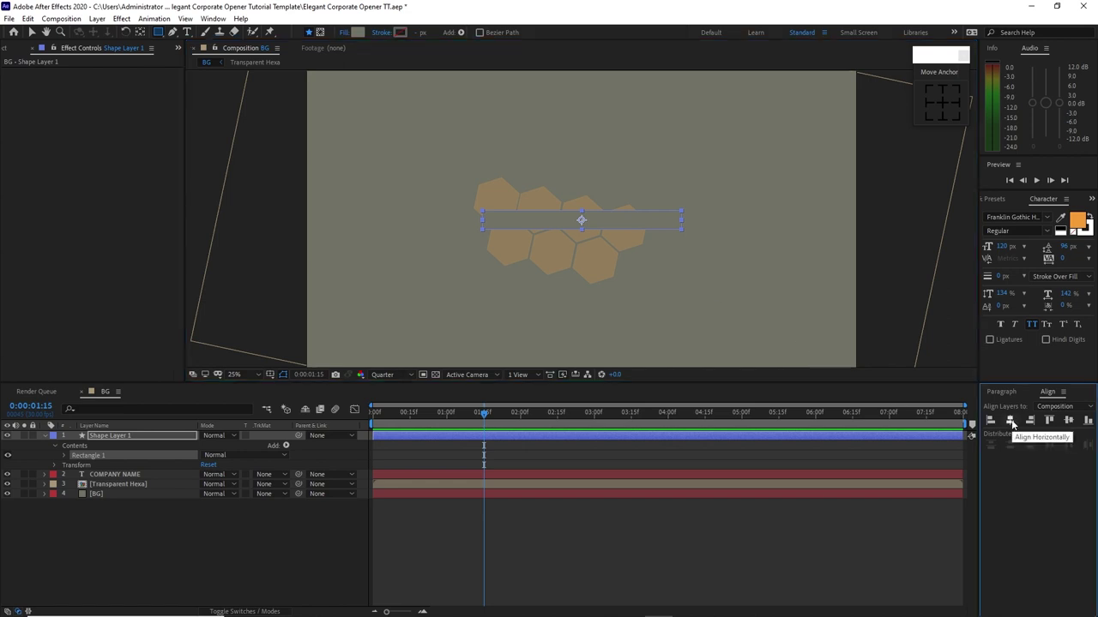
click(184, 490)
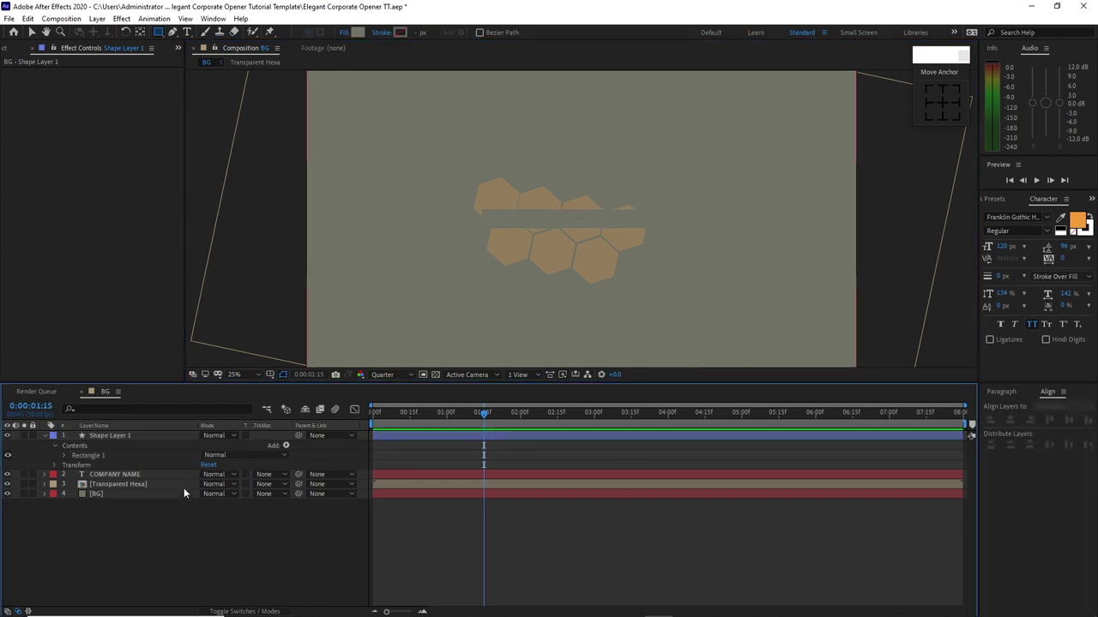
- Animate the COMPANY NAME layer's position, keyframing it at 0:00 and raising its Y position to 995.6 at 1:00
click(168, 478)
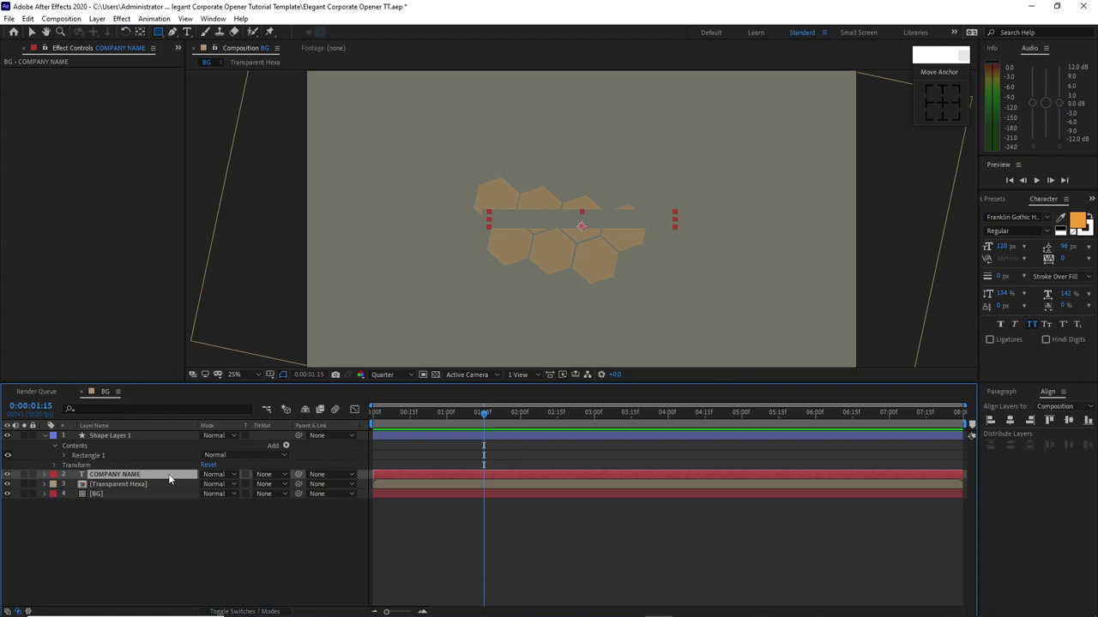
key(p)
drag(484, 413, 346, 415)
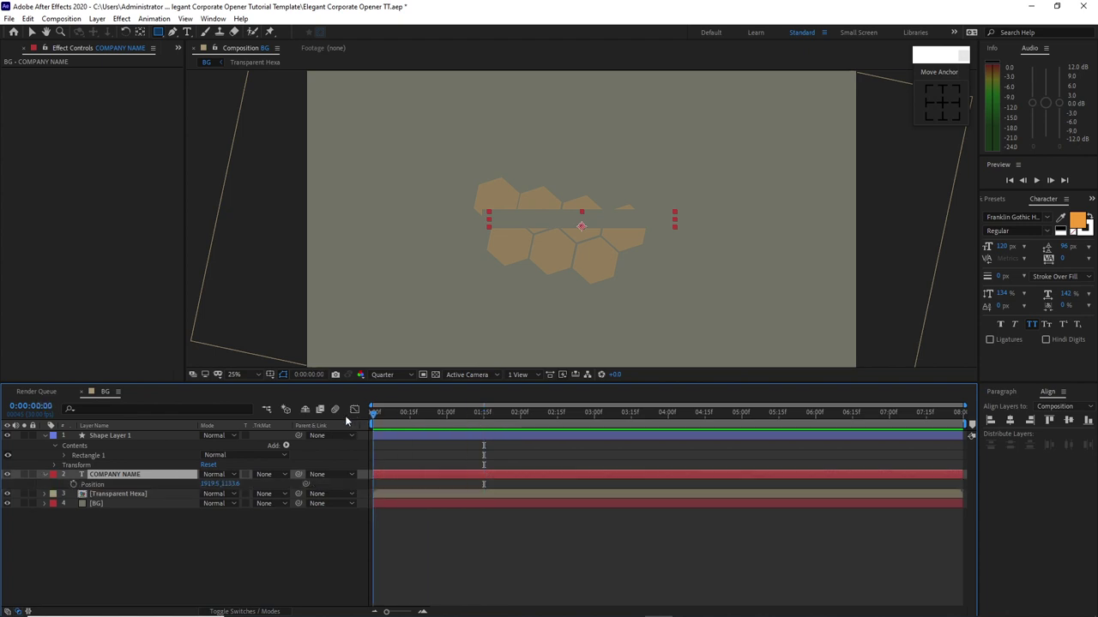
click(74, 485)
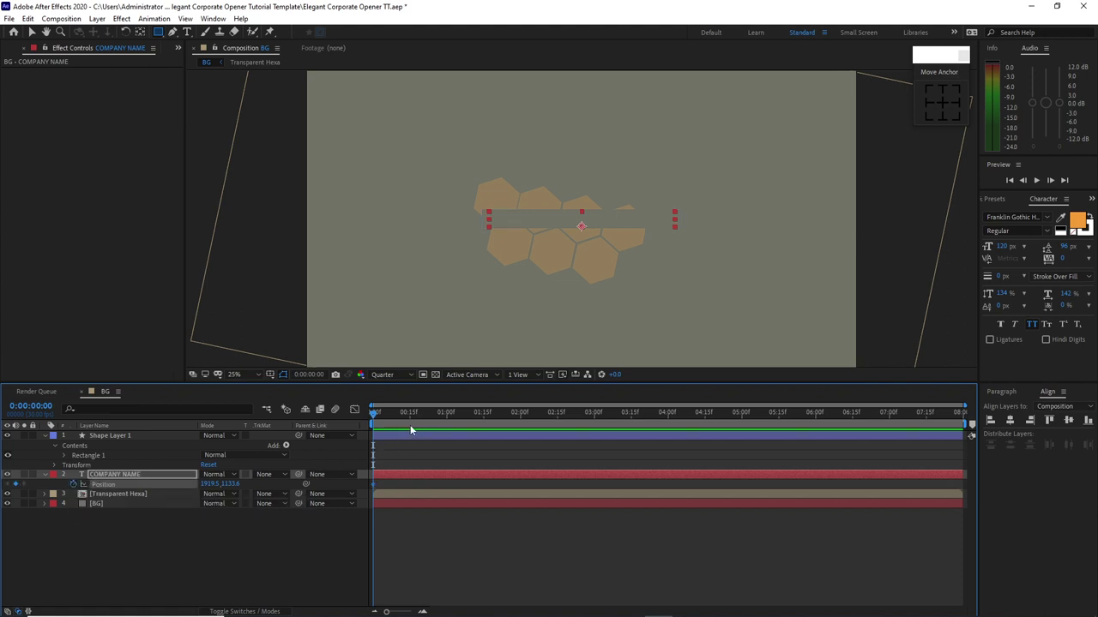
click(446, 420)
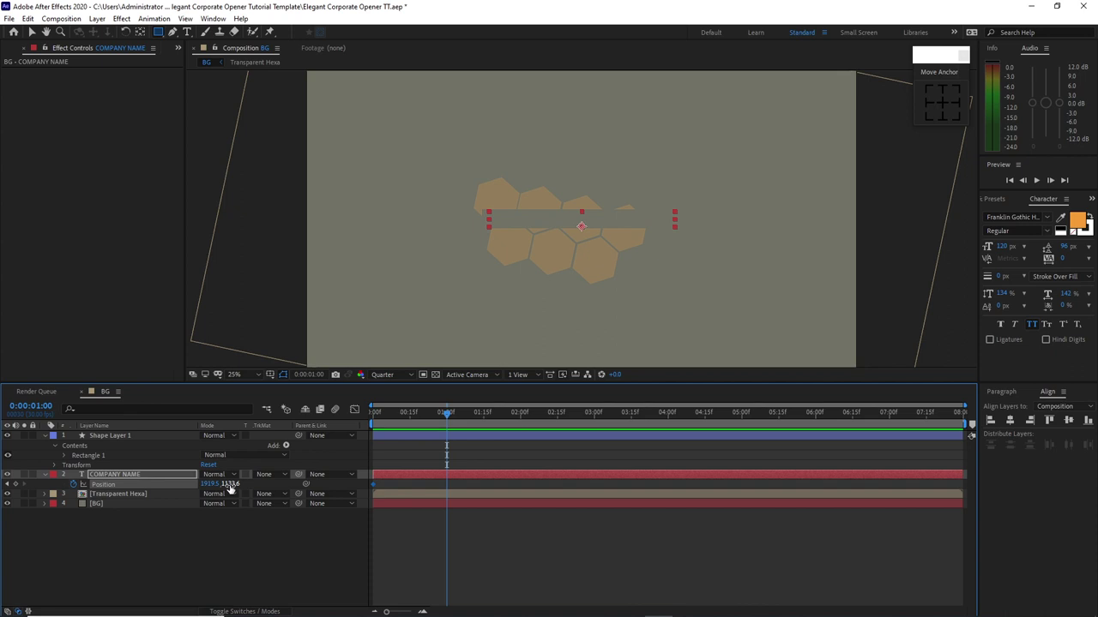
drag(230, 486, 154, 483)
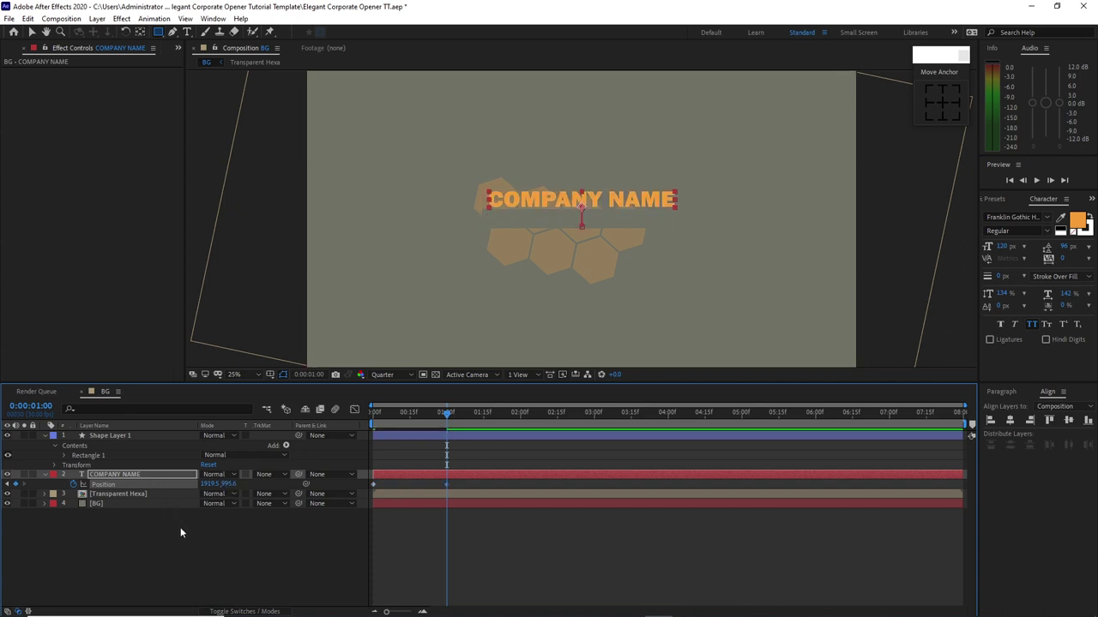
- Add a Tracking animator to the COMPANY NAME text and keyframe its tracking type and amount at 1:15
click(484, 421)
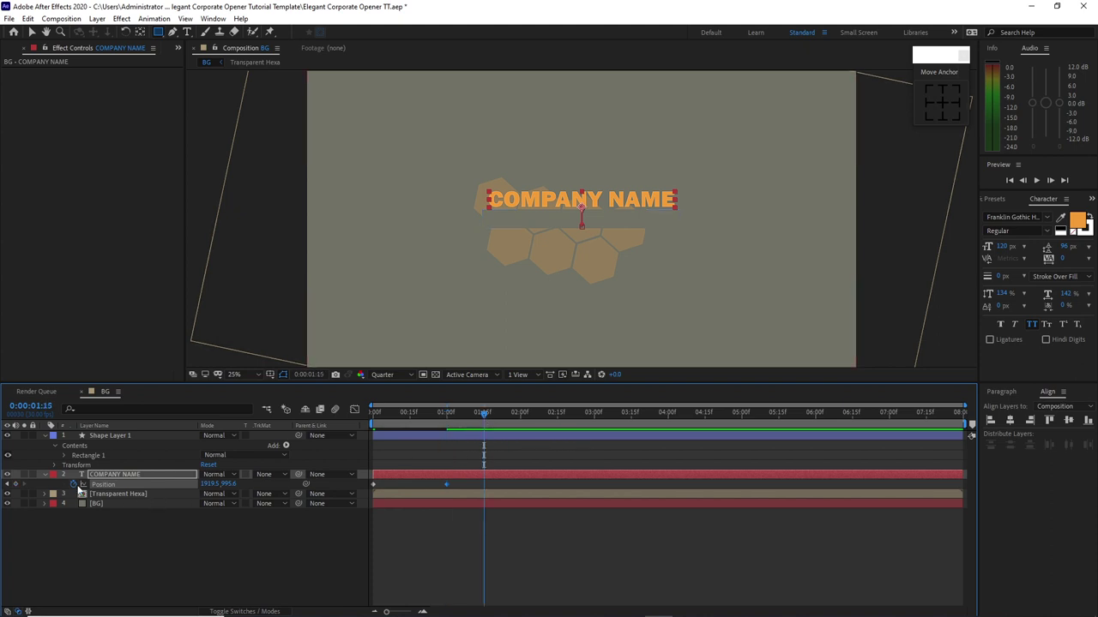
click(45, 476)
click(46, 476)
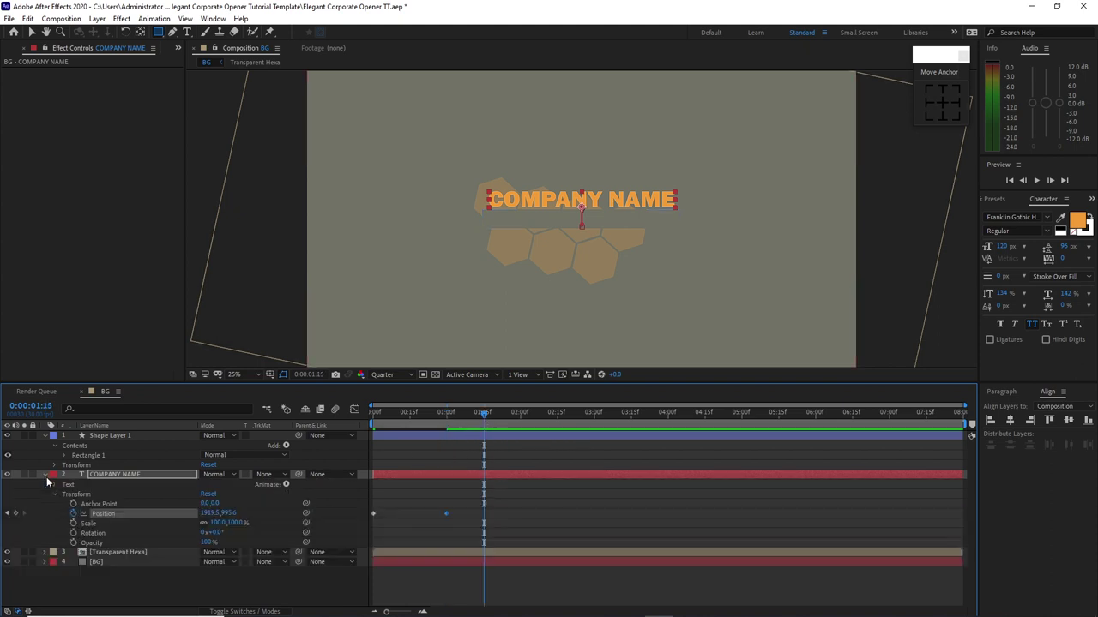
click(287, 486)
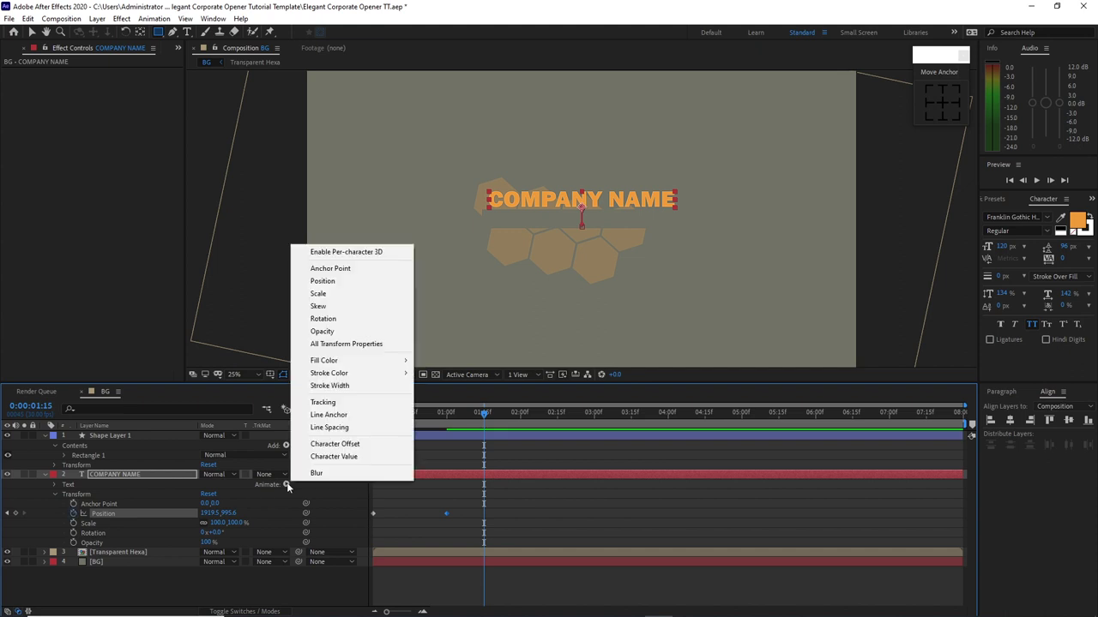
click(314, 406)
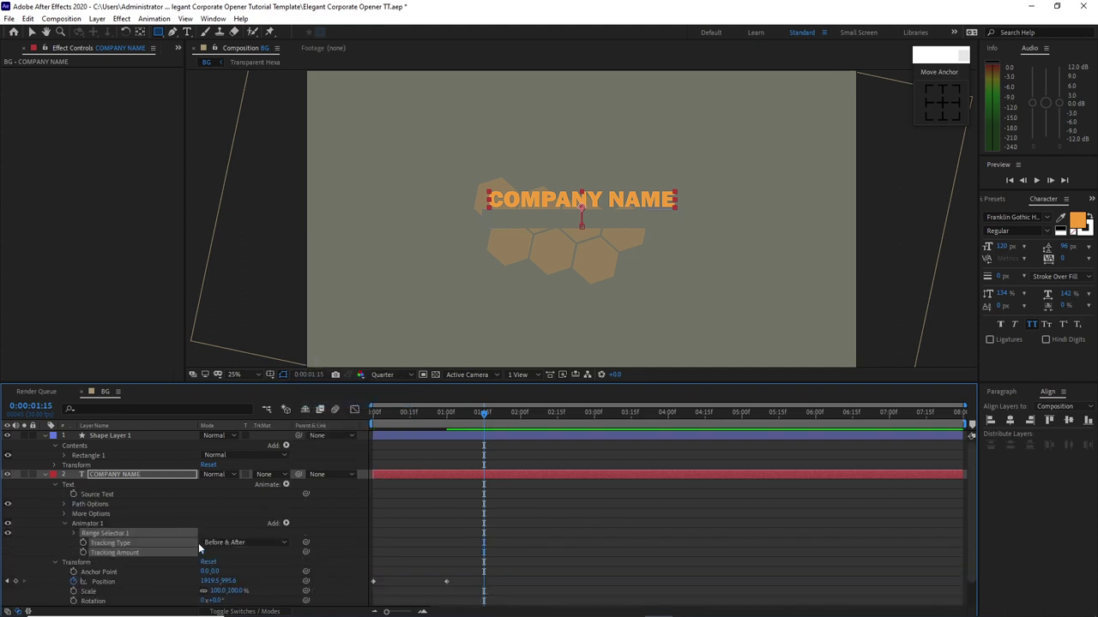
click(83, 552)
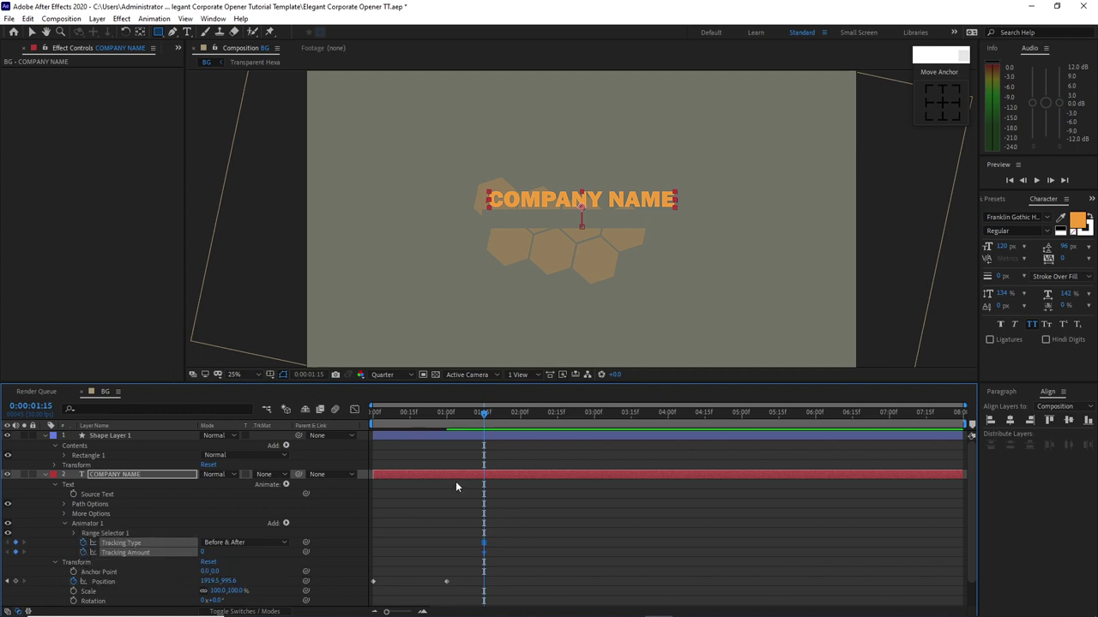
- Set the COMPANY NAME tracking amount to 42 at 2:00 and collapse the text and rectangle layers' properties
click(521, 419)
click(203, 553)
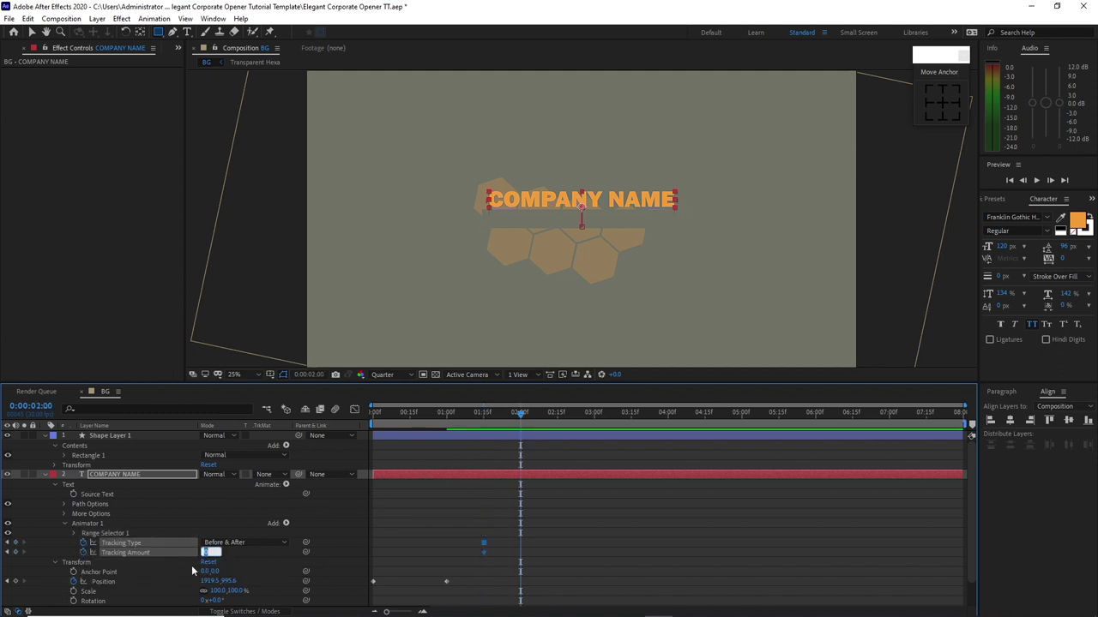
text(42)
key(Return)
click(55, 484)
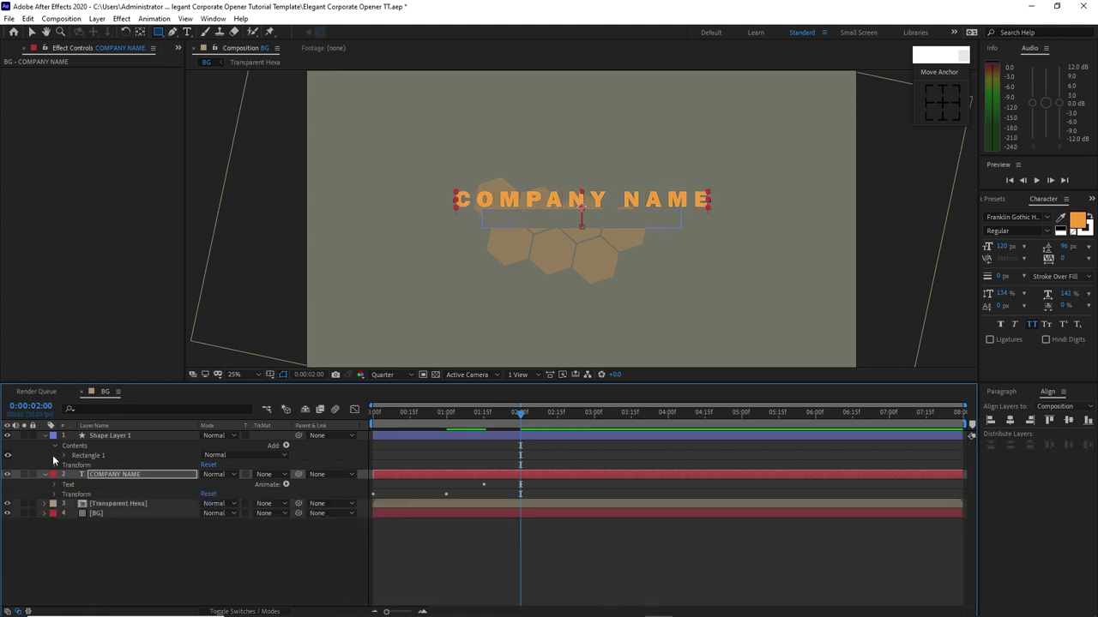
click(44, 434)
click(45, 445)
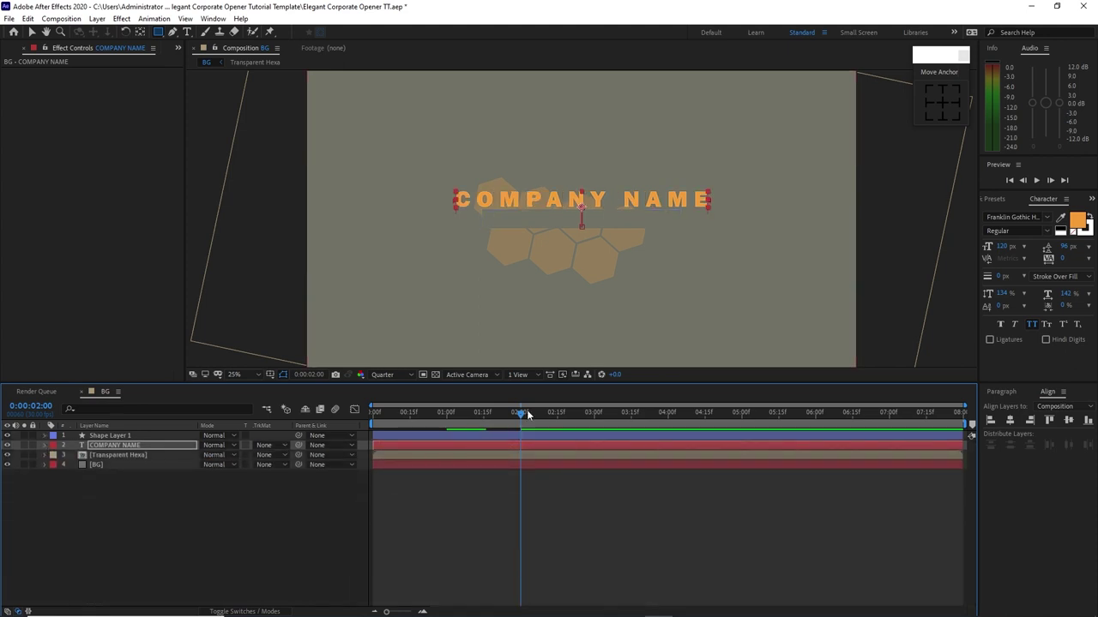
- Set the COMPANY NAME layer's track matte to Alpha Inverted using the rectangle above it and scrub the reveal
drag(525, 415, 374, 413)
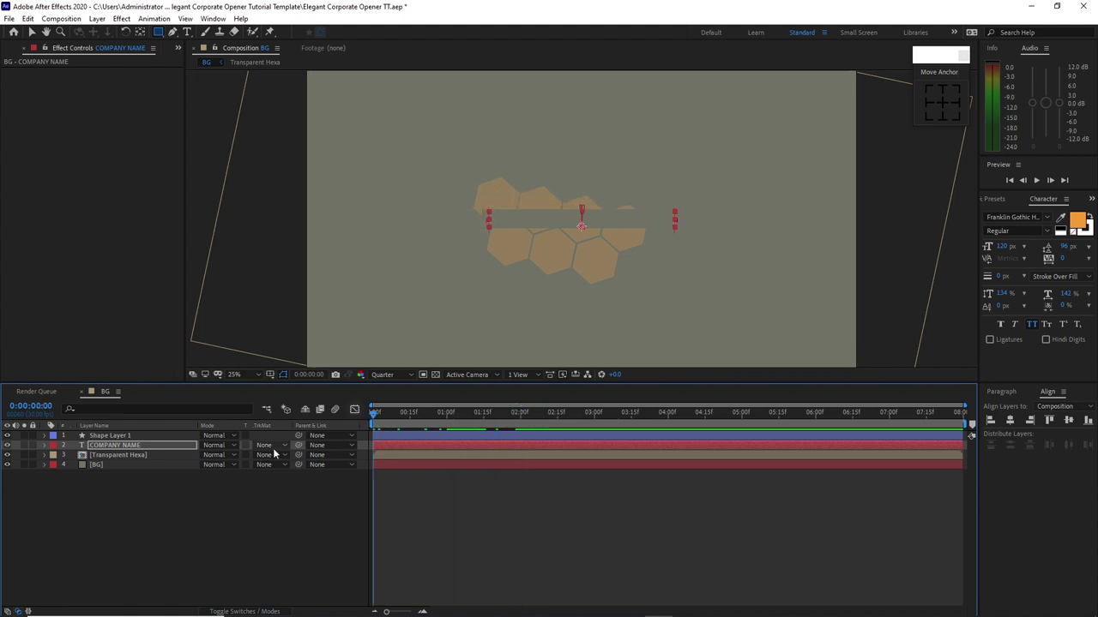
click(264, 445)
click(283, 486)
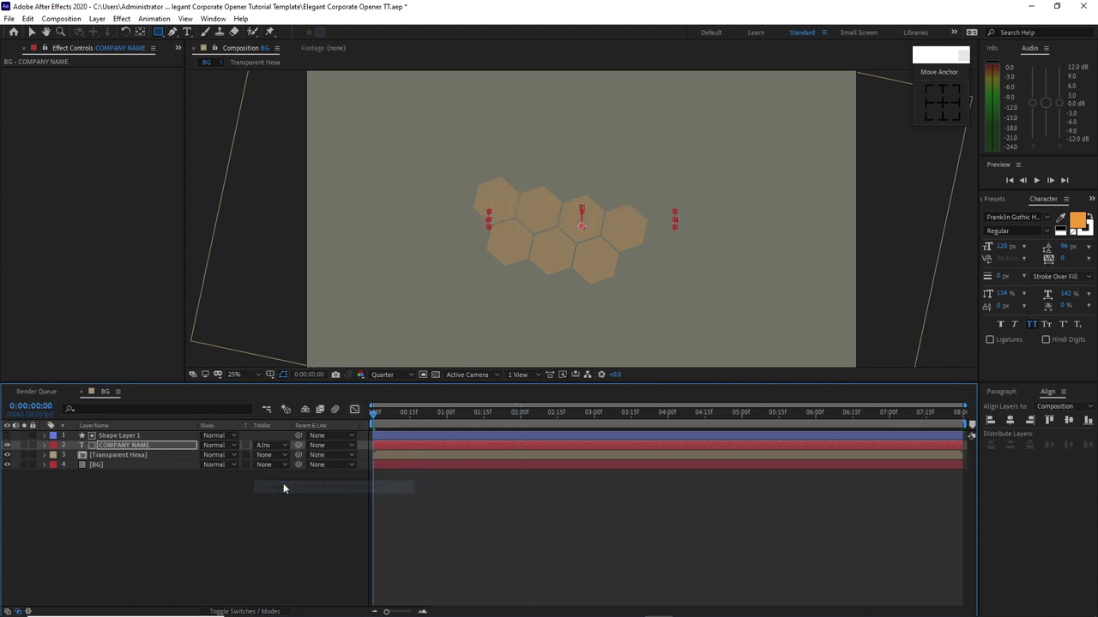
drag(370, 415, 464, 430)
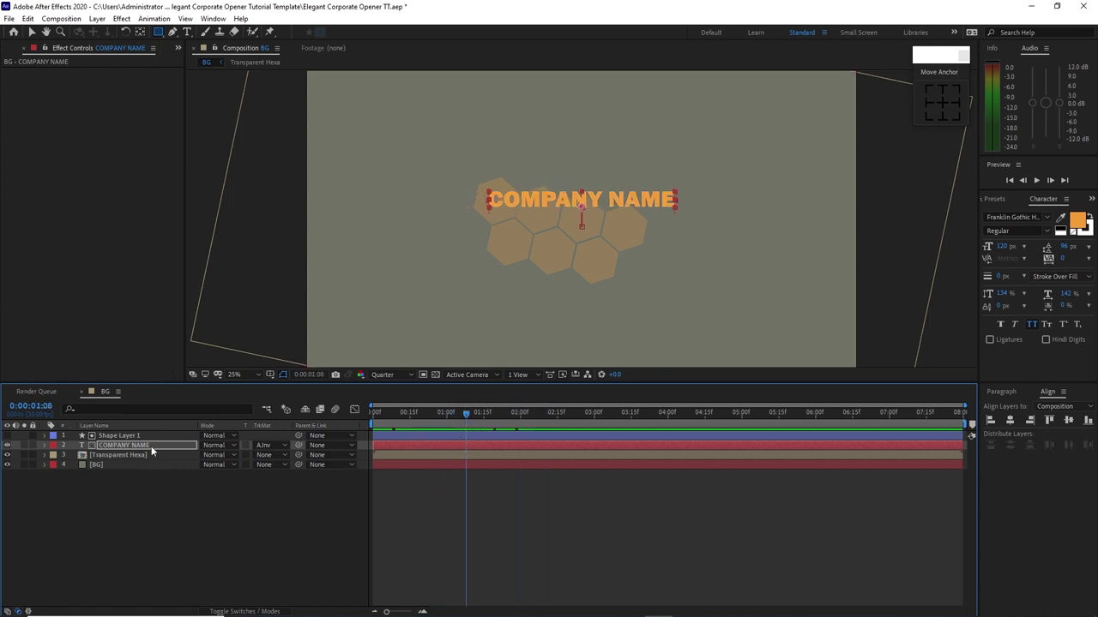
- Apply a Drop Shadow effect to COMPANY NAME with distance 20 and softness 50, and preview the animation
click(125, 20)
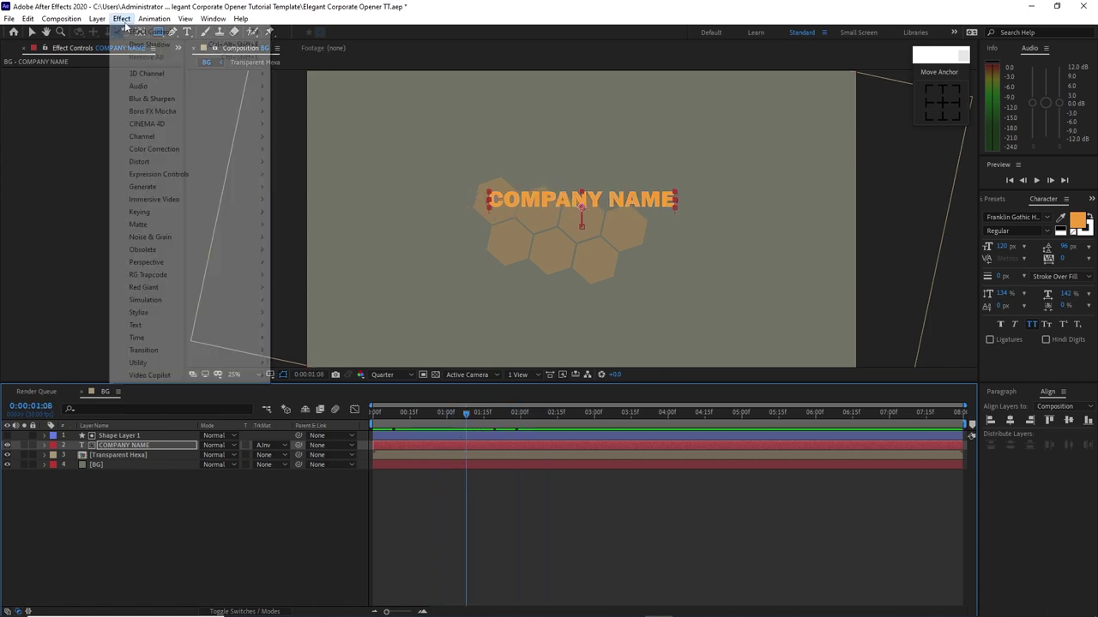
mouse_move(204, 264)
click(289, 364)
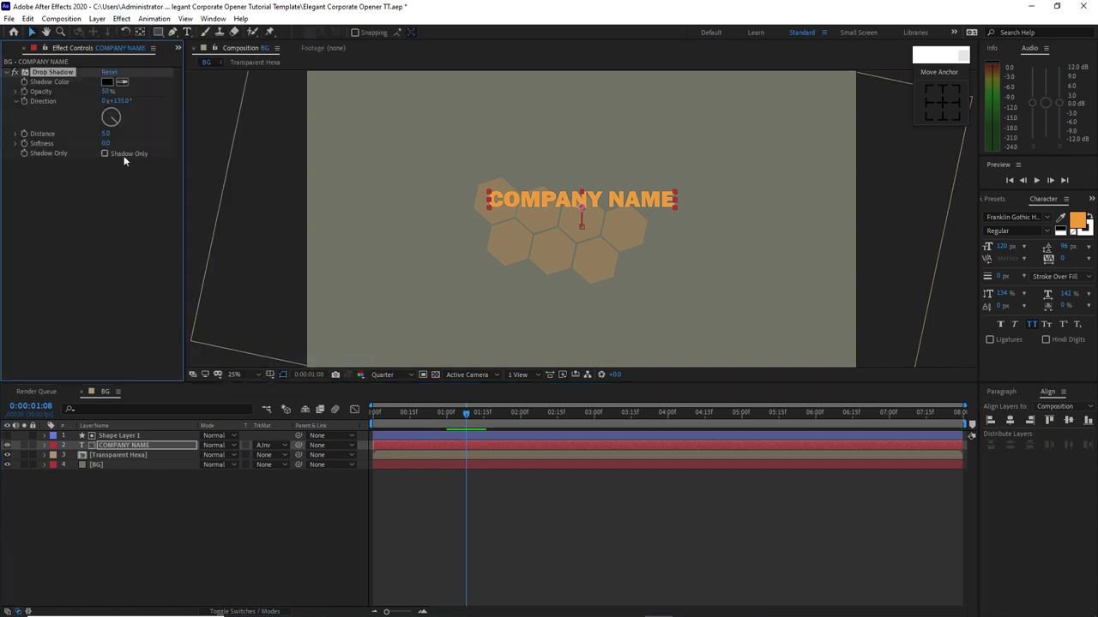
click(108, 135)
text(20)
key(Tab)
text(50)
click(193, 128)
key(space)
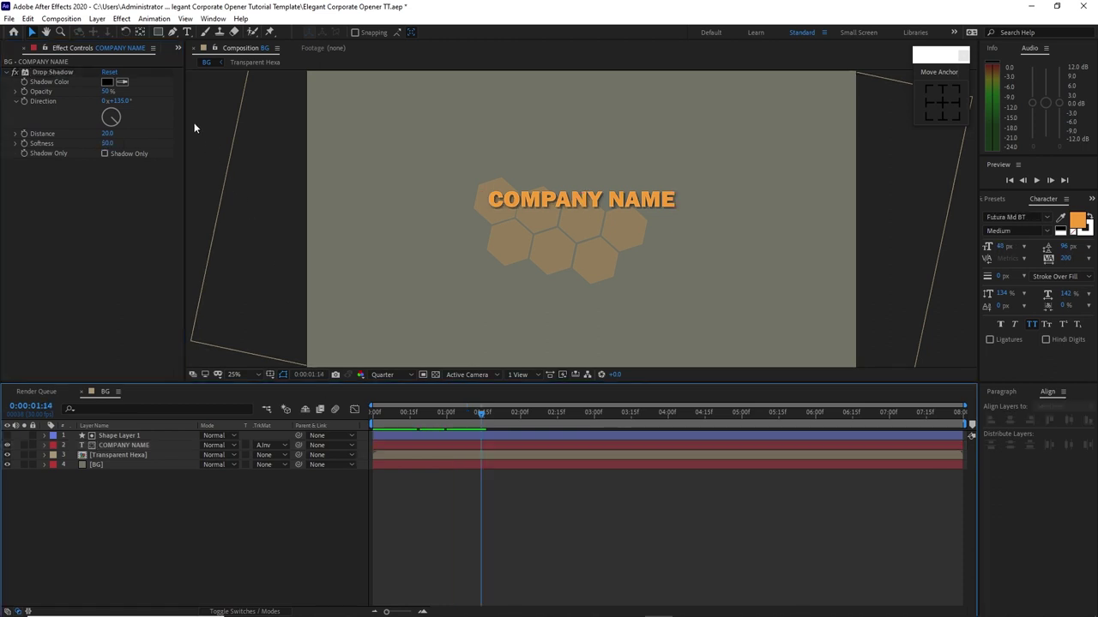
- Add a text layer reading TAGLINE below the COMPANY NAME title
click(187, 32)
click(434, 233)
text(TA)
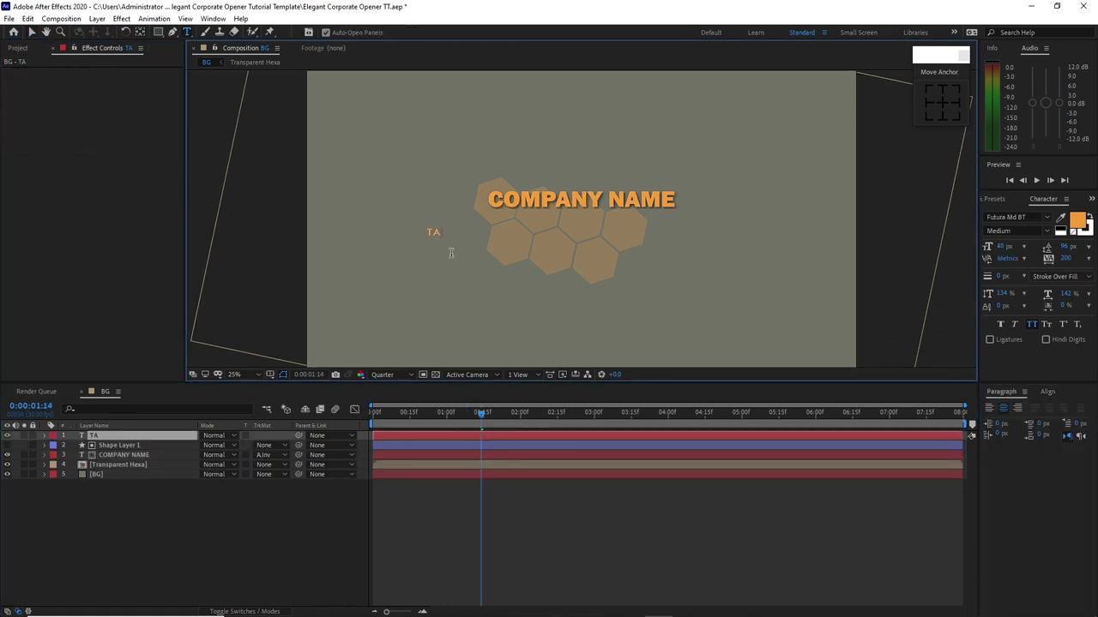
text(GLINE)
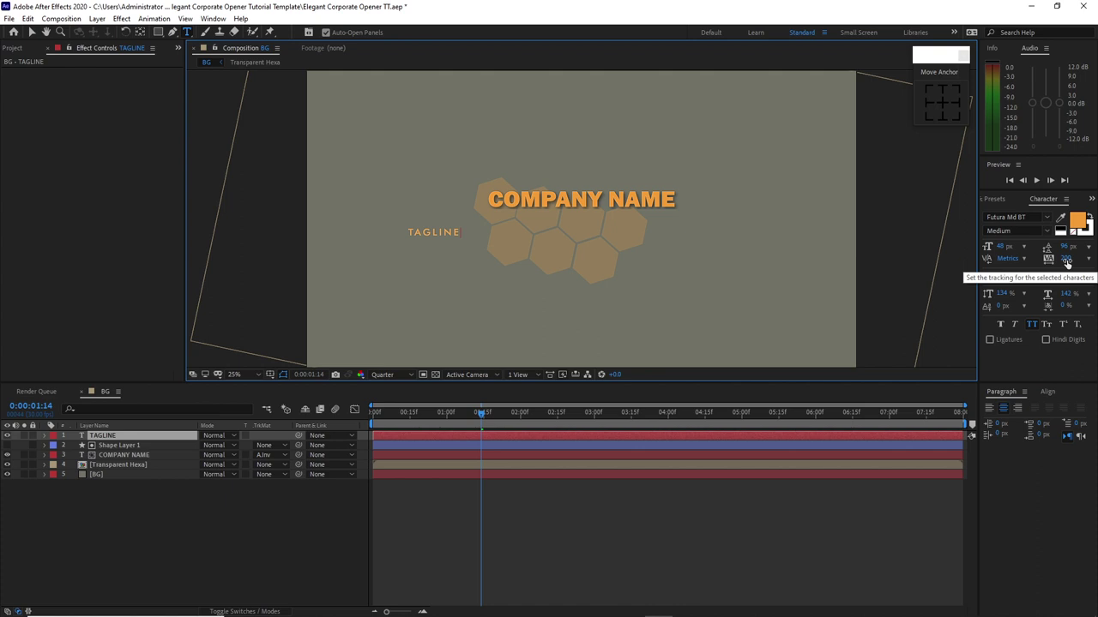
- Center the TAGLINE layer horizontally in the composition and move it up slightly, closer to the title
click(32, 32)
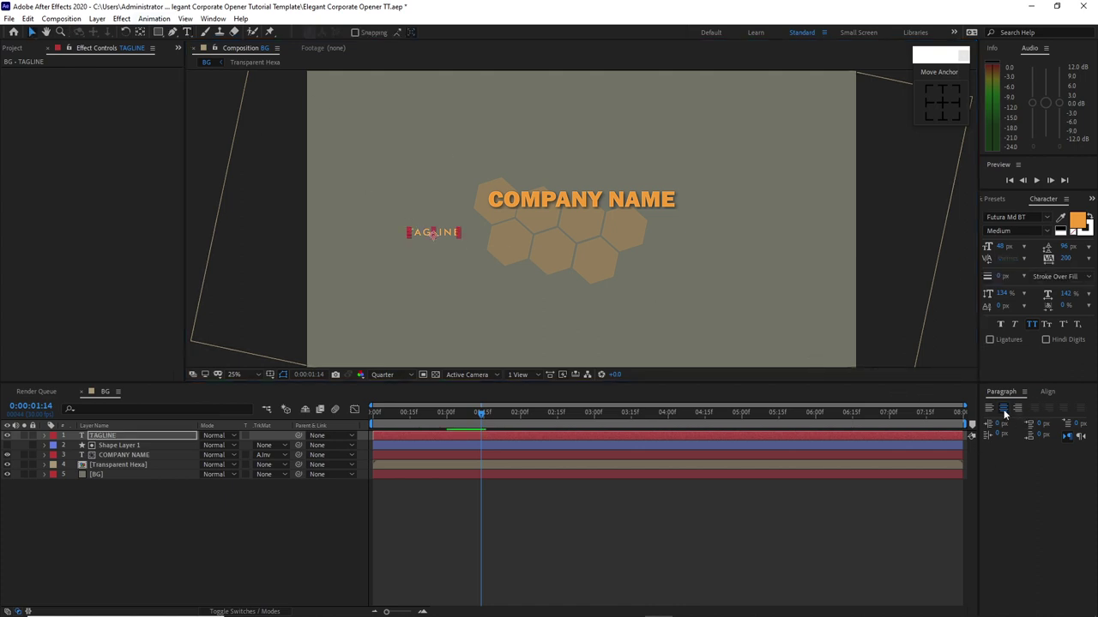
click(1047, 391)
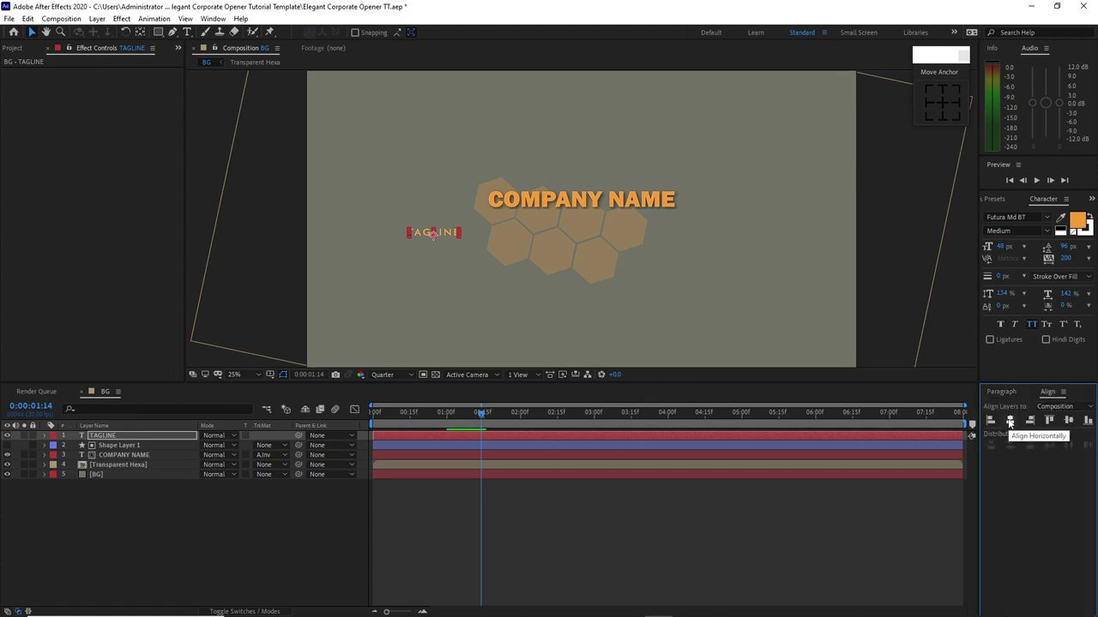
click(1009, 421)
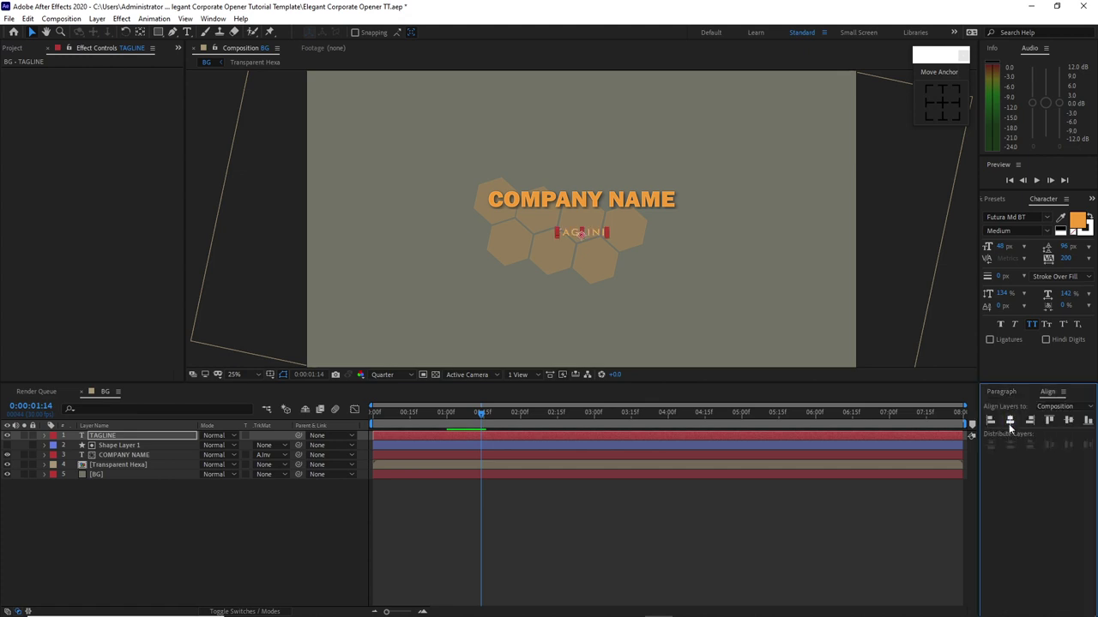
drag(581, 236, 582, 230)
click(1010, 421)
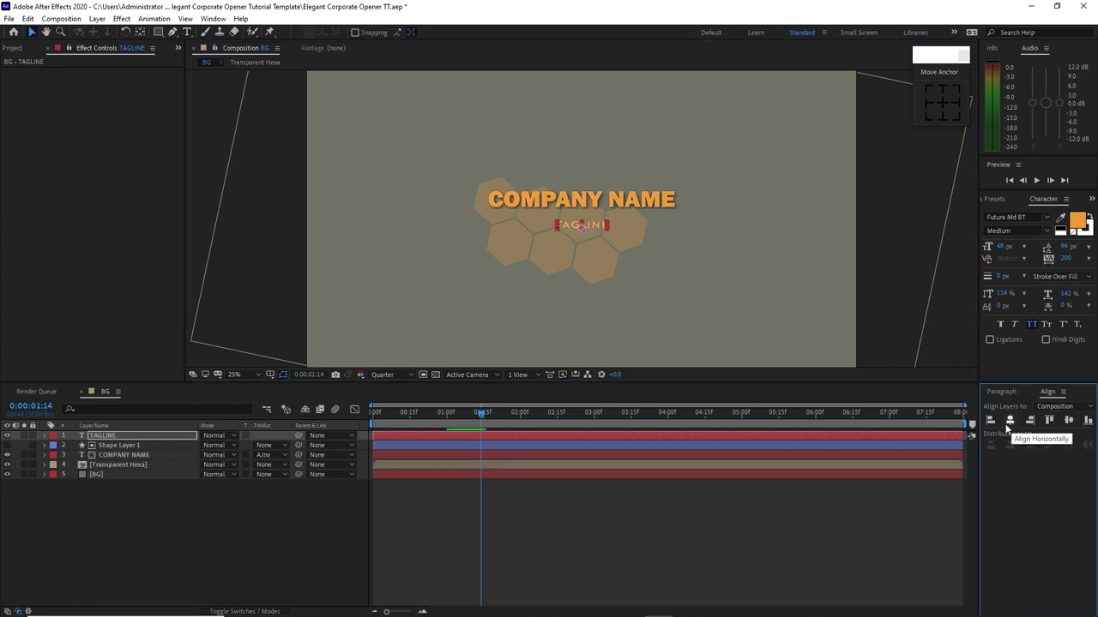
- Add a Tracking animator to the TAGLINE text and keyframe its tracking type and amount at 0:15
click(45, 435)
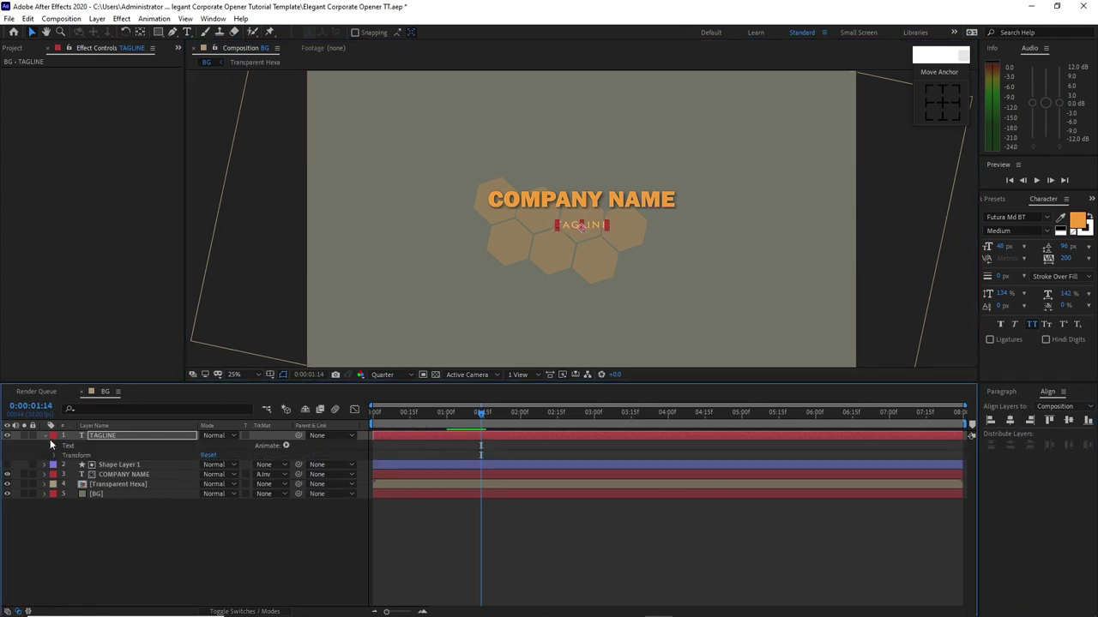
click(286, 445)
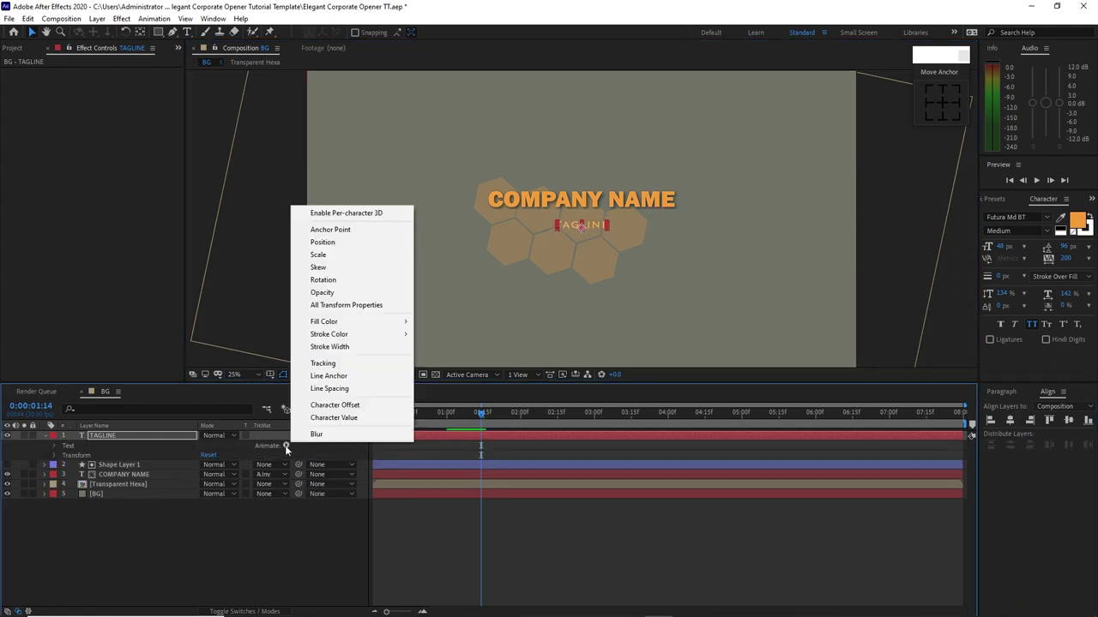
click(319, 365)
drag(417, 414, 409, 417)
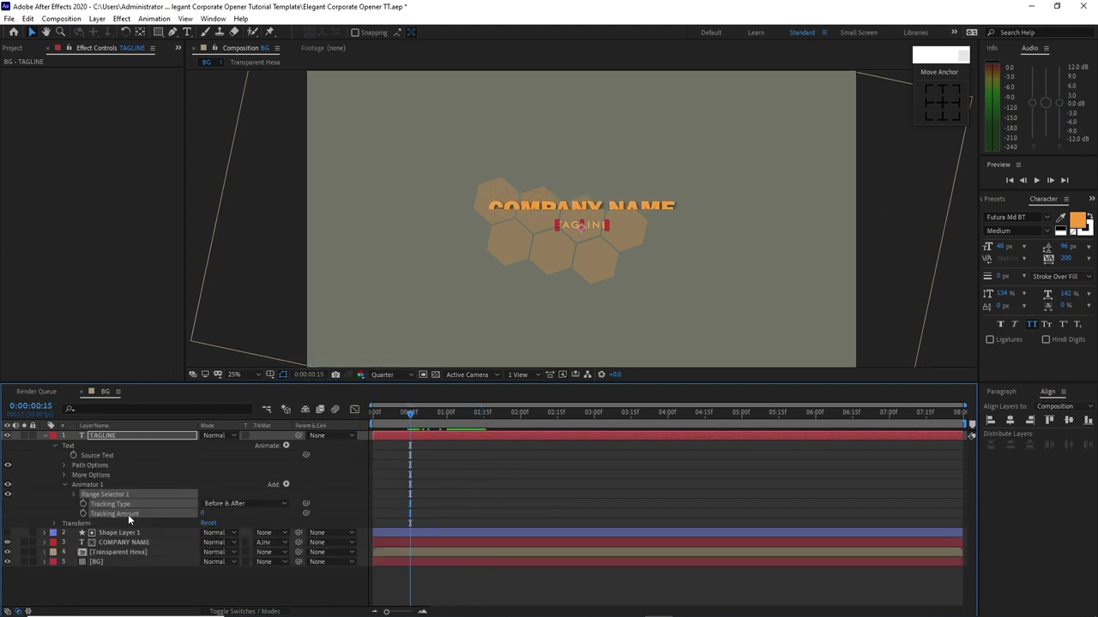
click(83, 513)
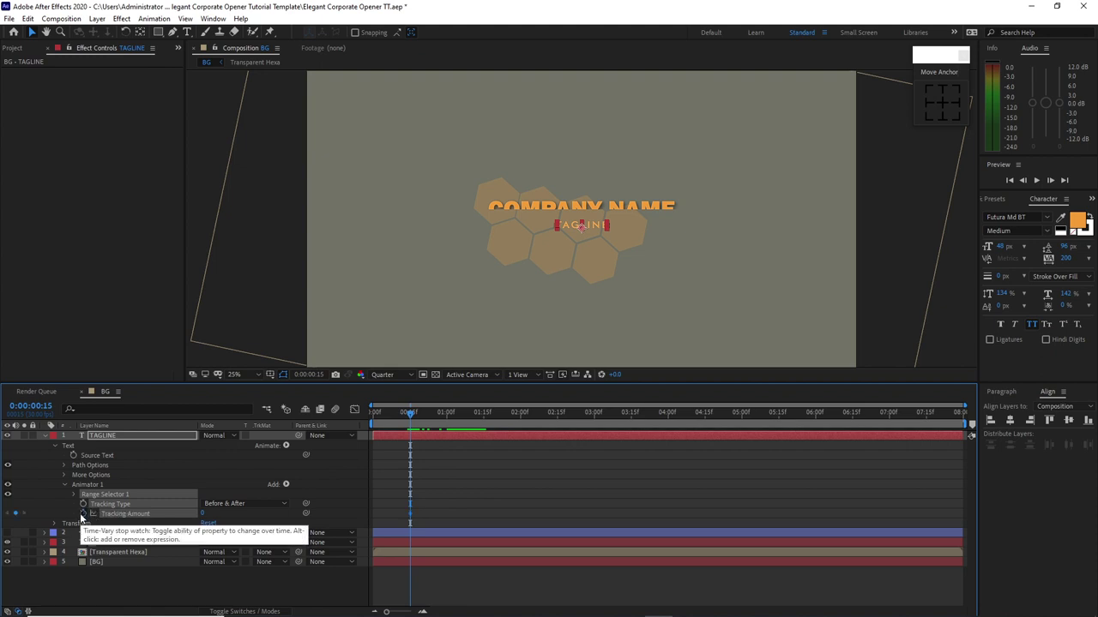
click(84, 503)
- Animate the TAGLINE tracking amount from 193 at 0:15 to 0 at 3:00
click(202, 513)
text(19)
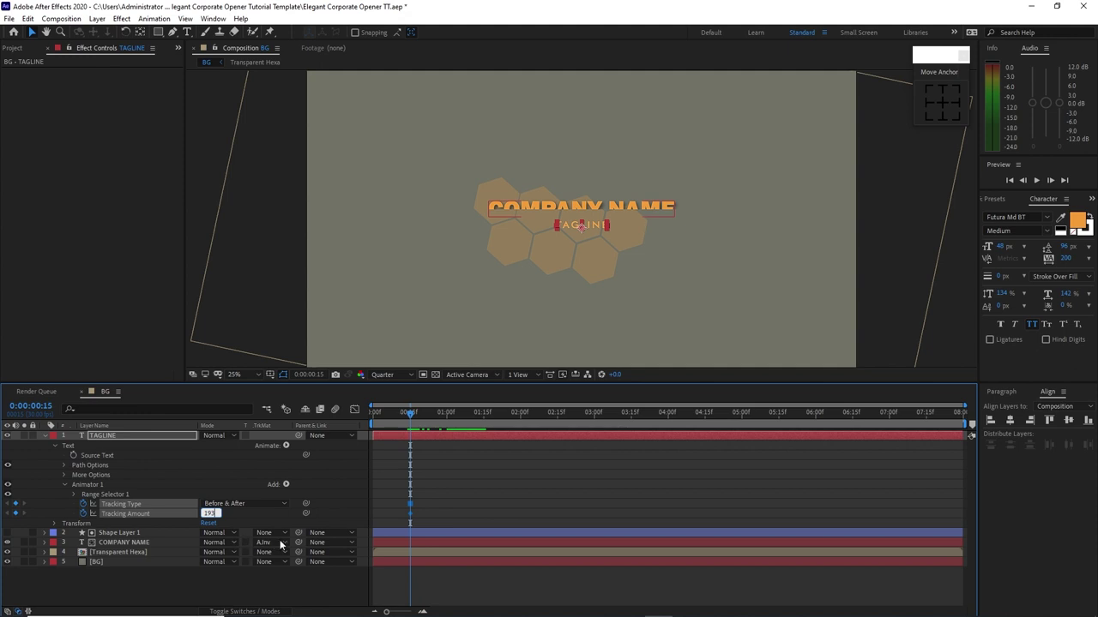
text(3)
key(Return)
drag(411, 415, 596, 452)
click(207, 514)
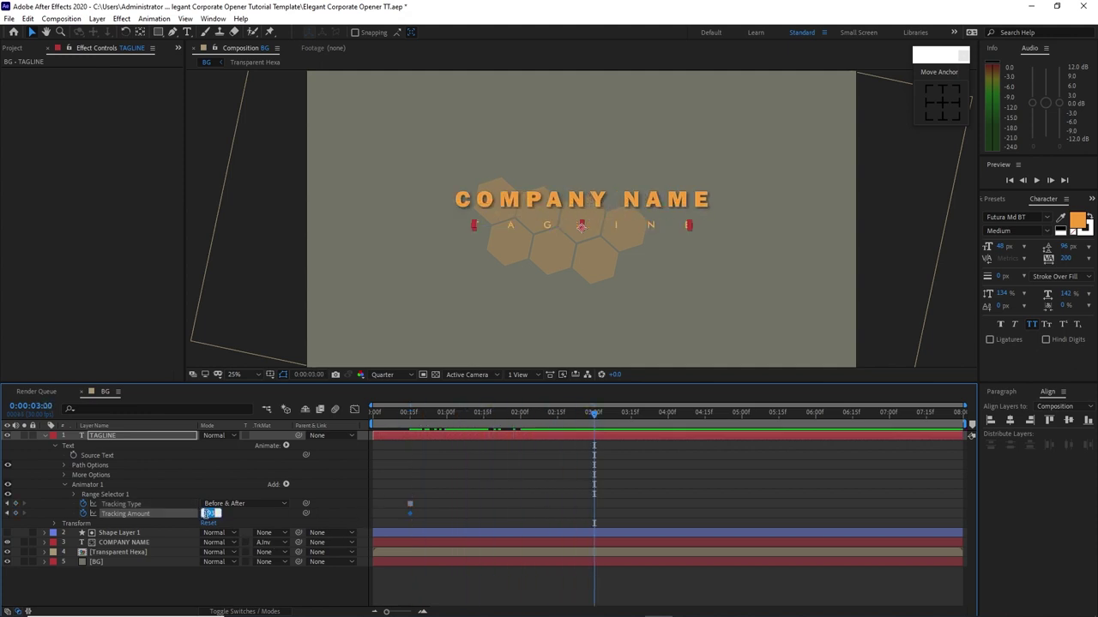
text(0)
- Draw a background-coloured rectangle as a new shape layer covering the widely spaced TAGLINE text at 0:15
click(409, 420)
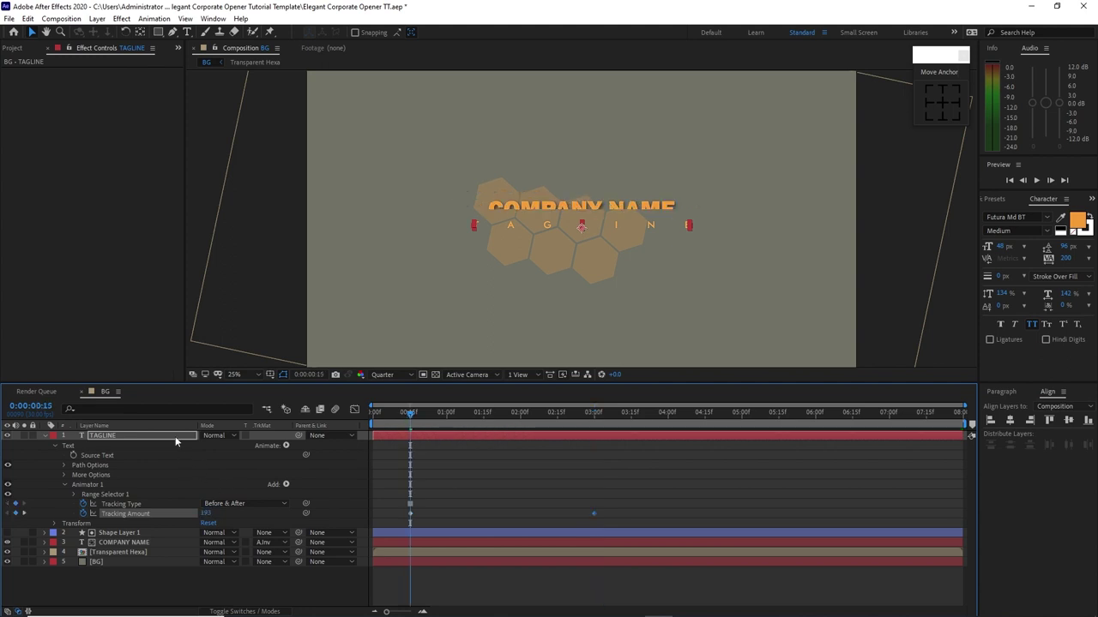
key(p)
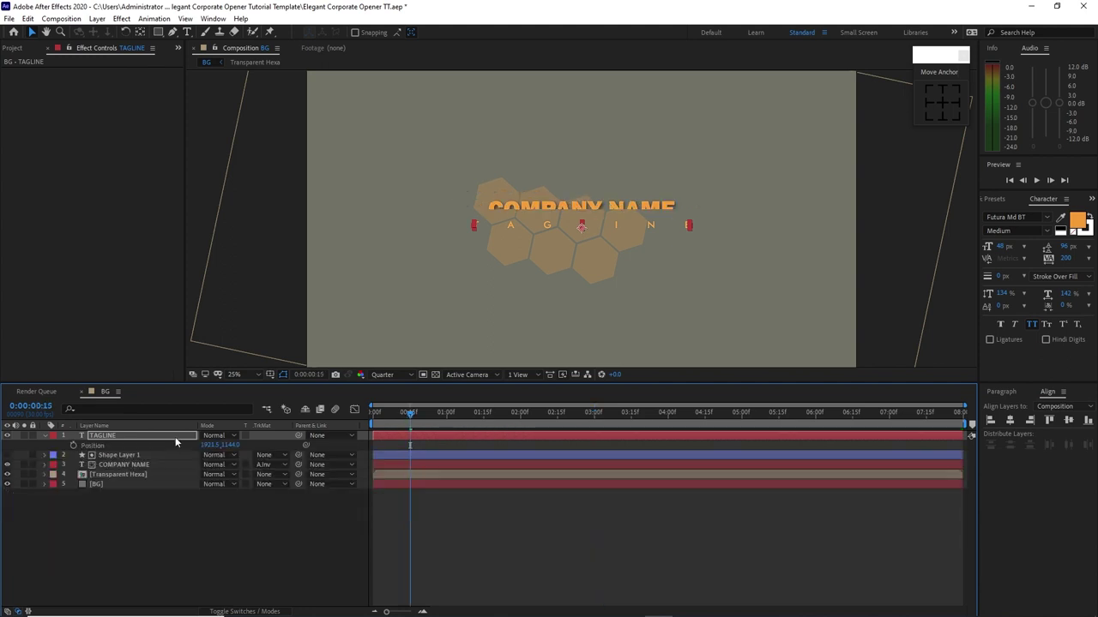
click(171, 571)
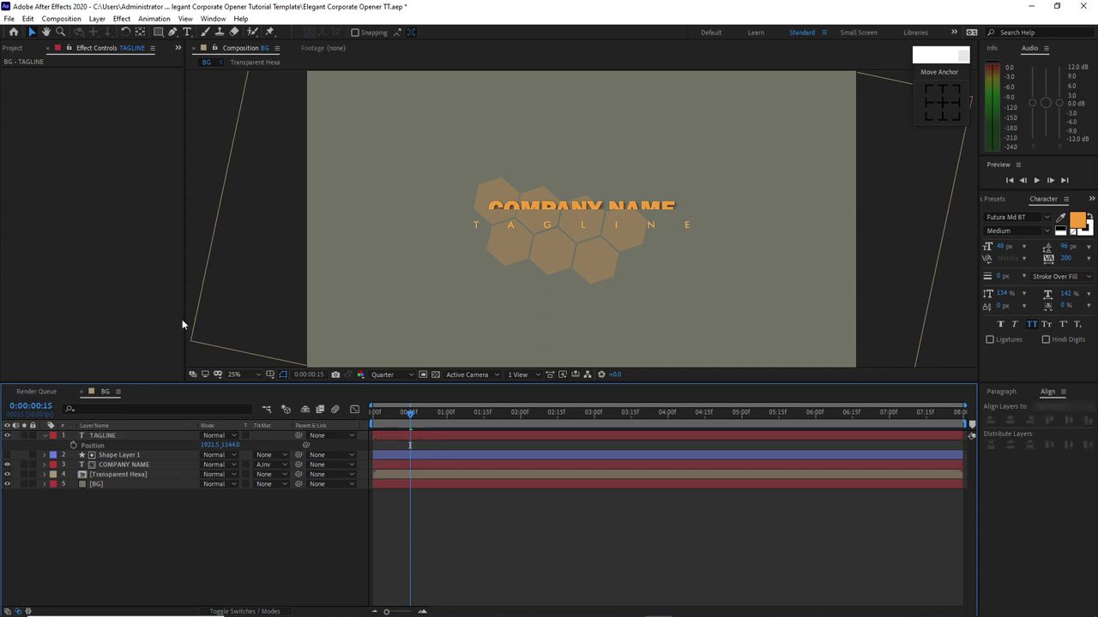
click(158, 32)
drag(461, 220, 694, 231)
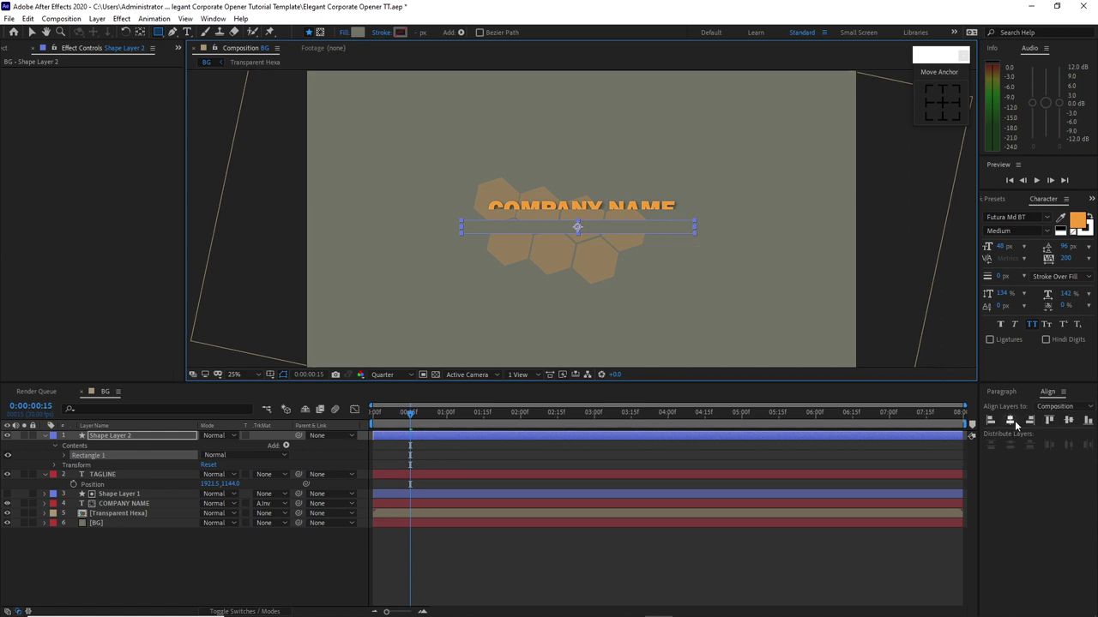
- Center the new rectangle layer horizontally in the composition and make the TAGLINE layer start at 0:15
click(1011, 422)
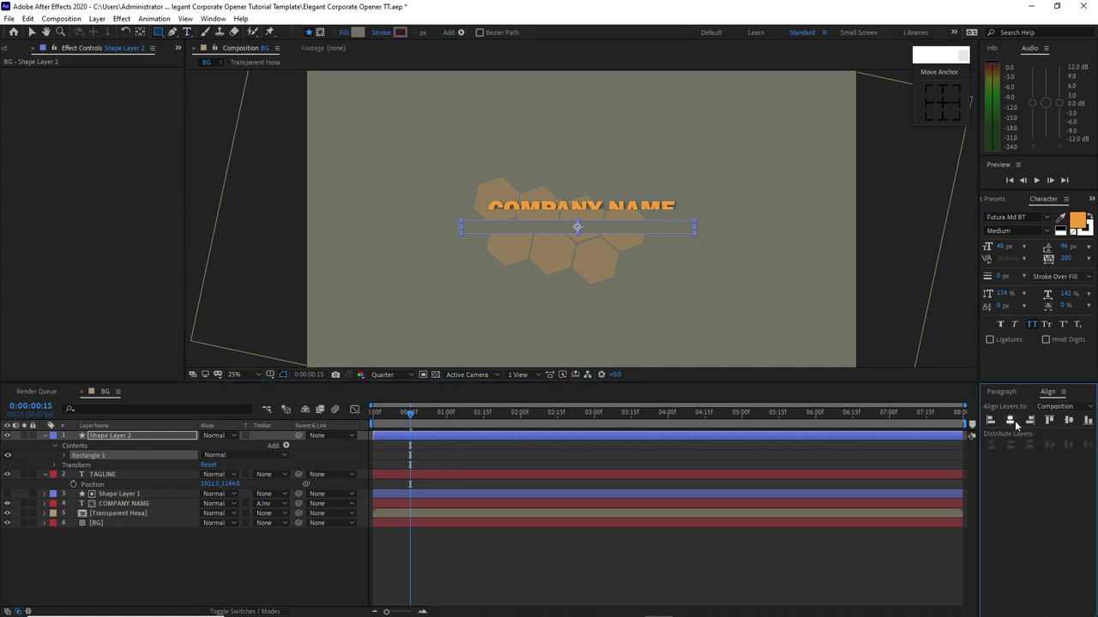
click(879, 460)
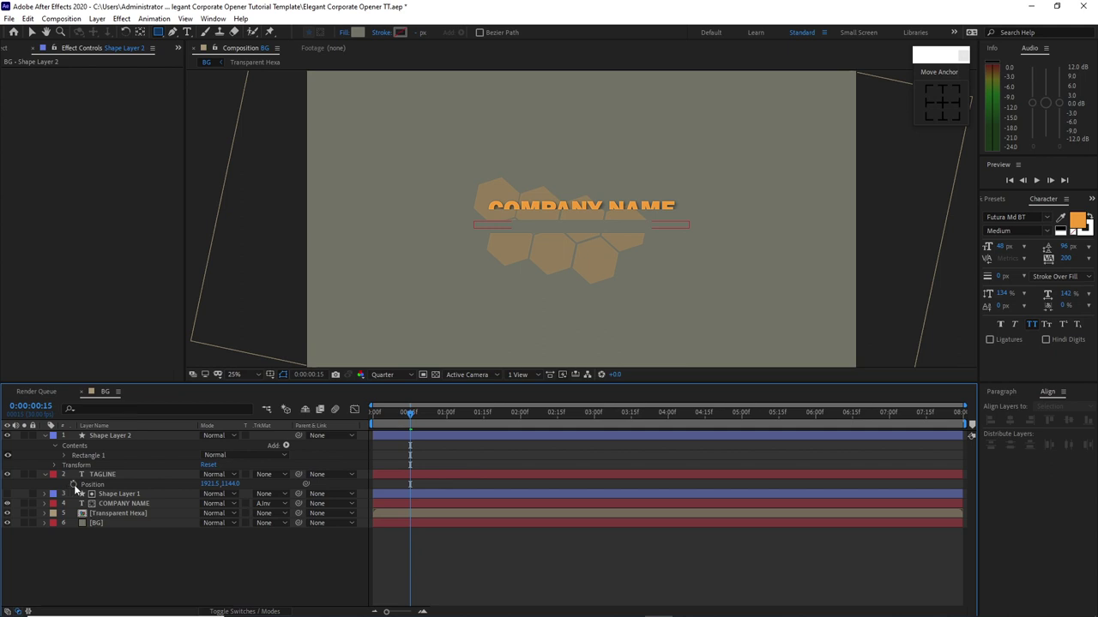
click(121, 475)
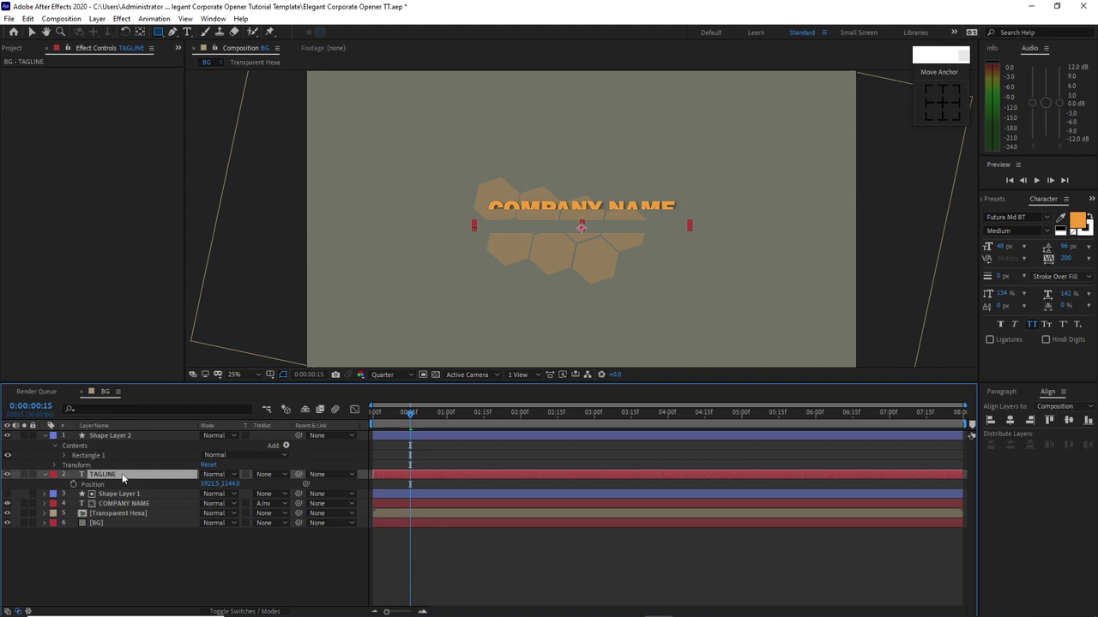
key(bracketleft)
- Animate the TAGLINE layer's vertical position from 1144 at 0:15 to 1079 at 1:15
click(73, 485)
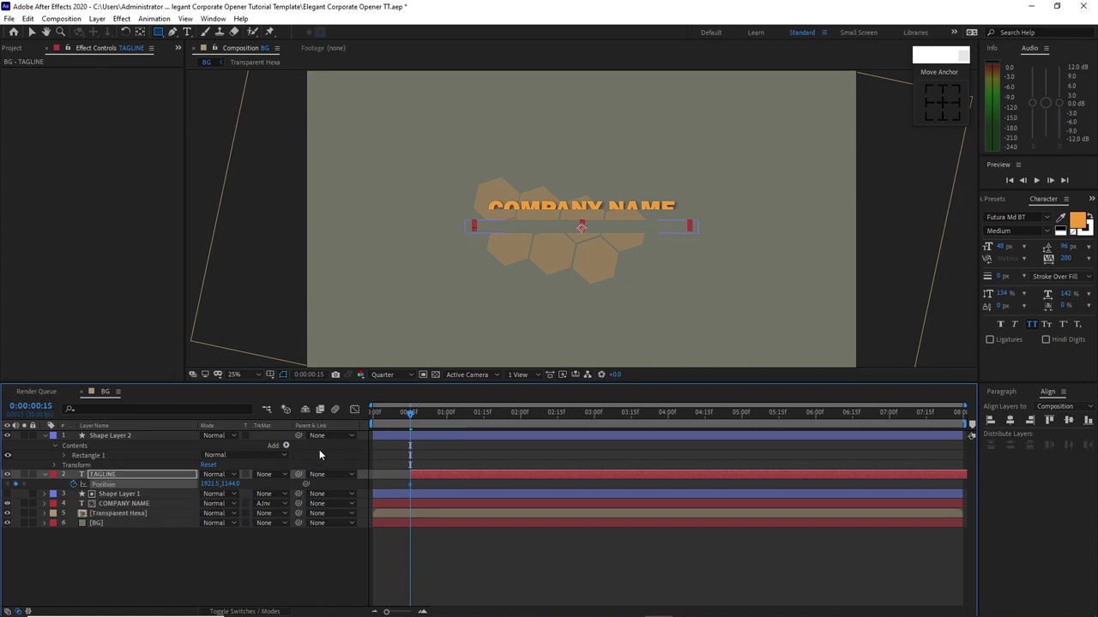
click(485, 420)
drag(230, 484, 197, 482)
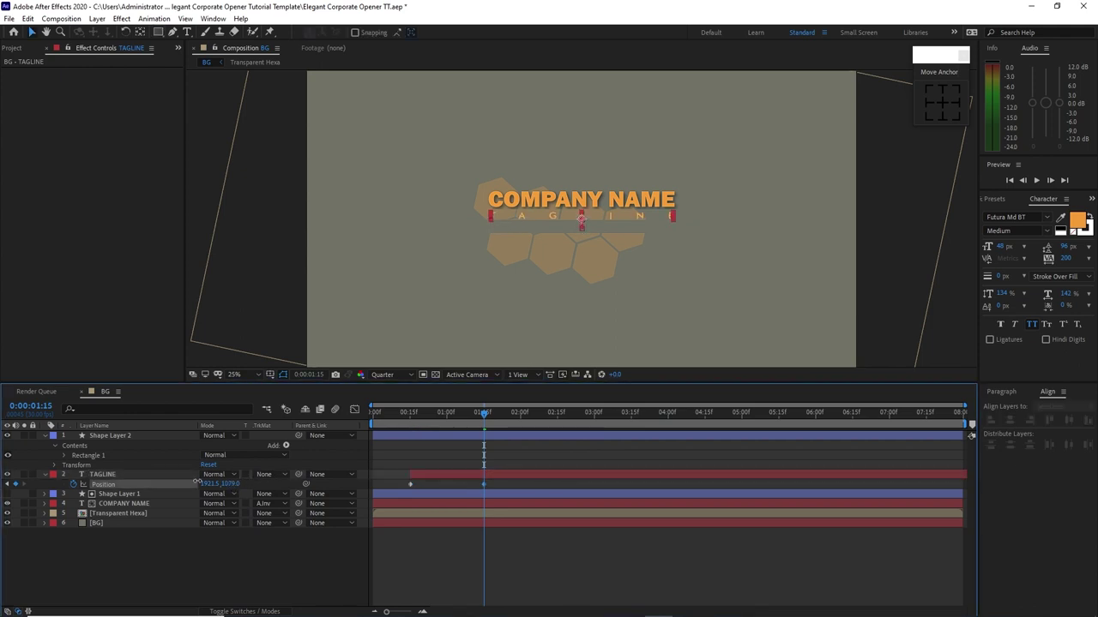
key(u)
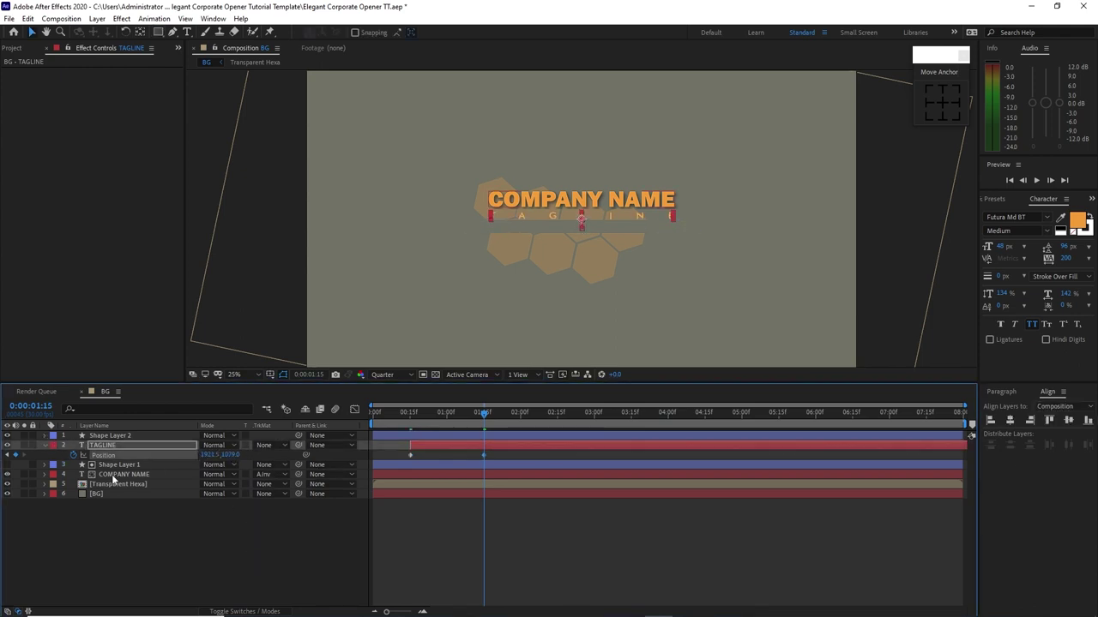
key(u)
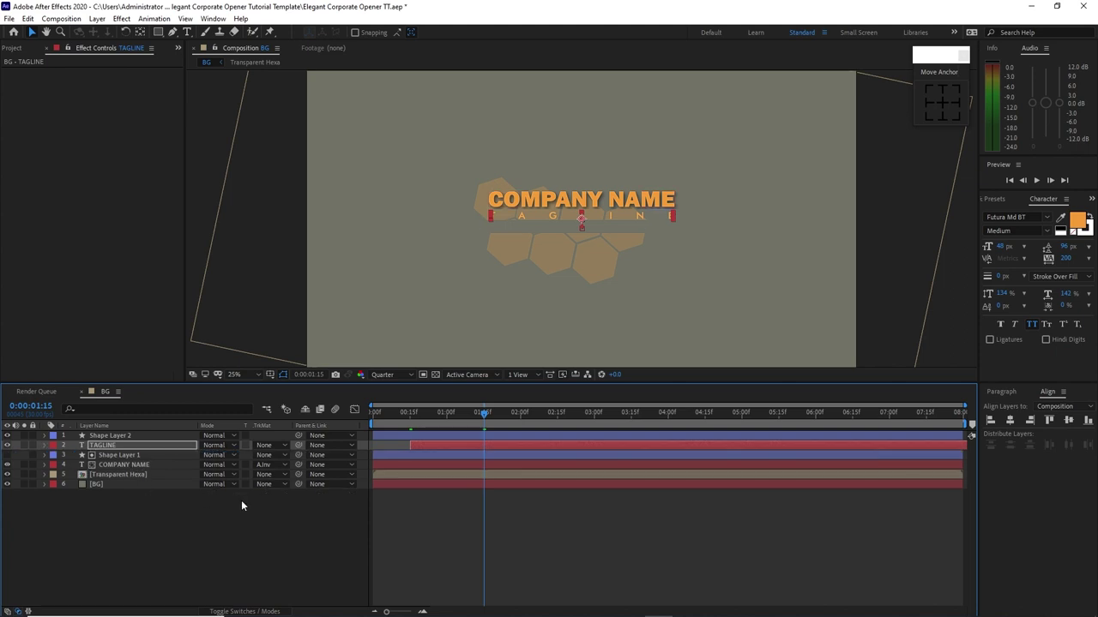
- Set the TAGLINE layer's track matte to Alpha Inverted Matte "Shape Layer 2" and check the text at 2:14
click(283, 446)
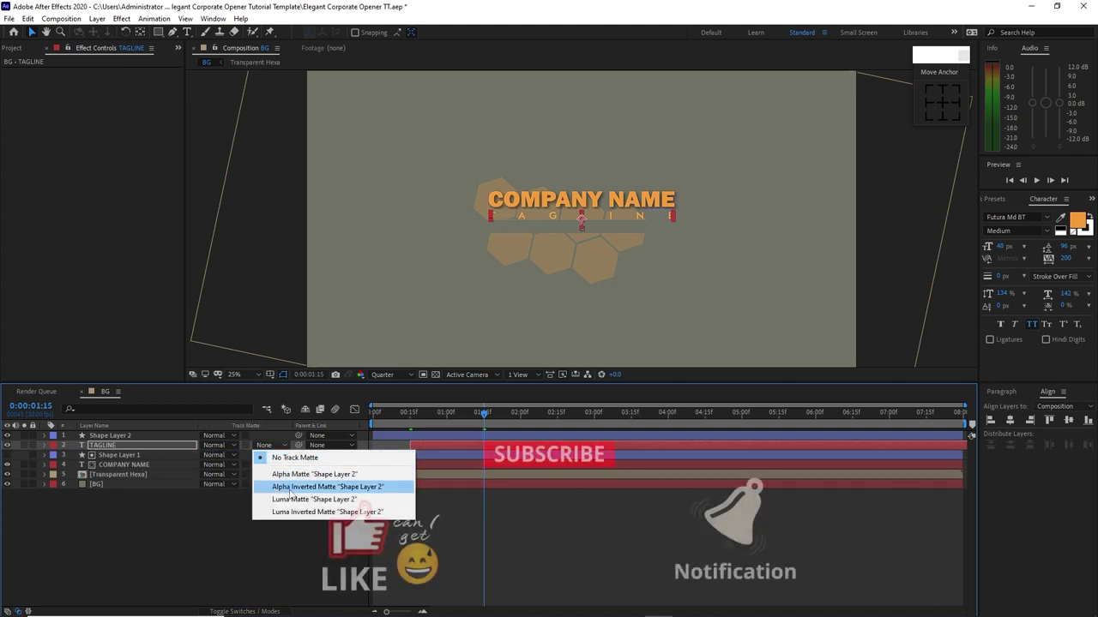
click(289, 487)
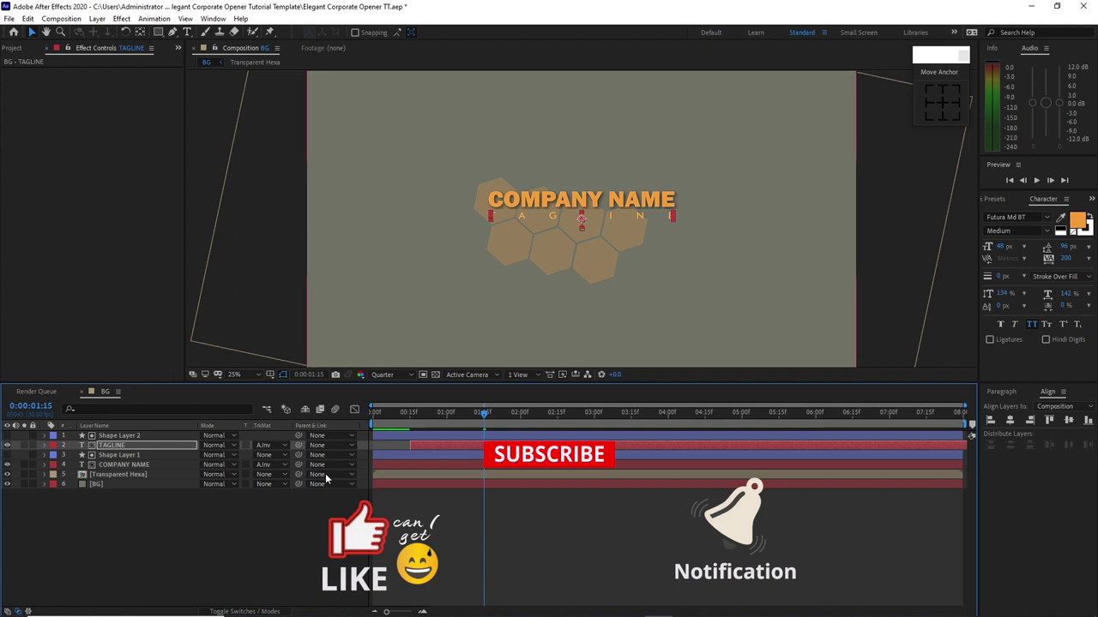
drag(488, 411, 555, 413)
click(123, 464)
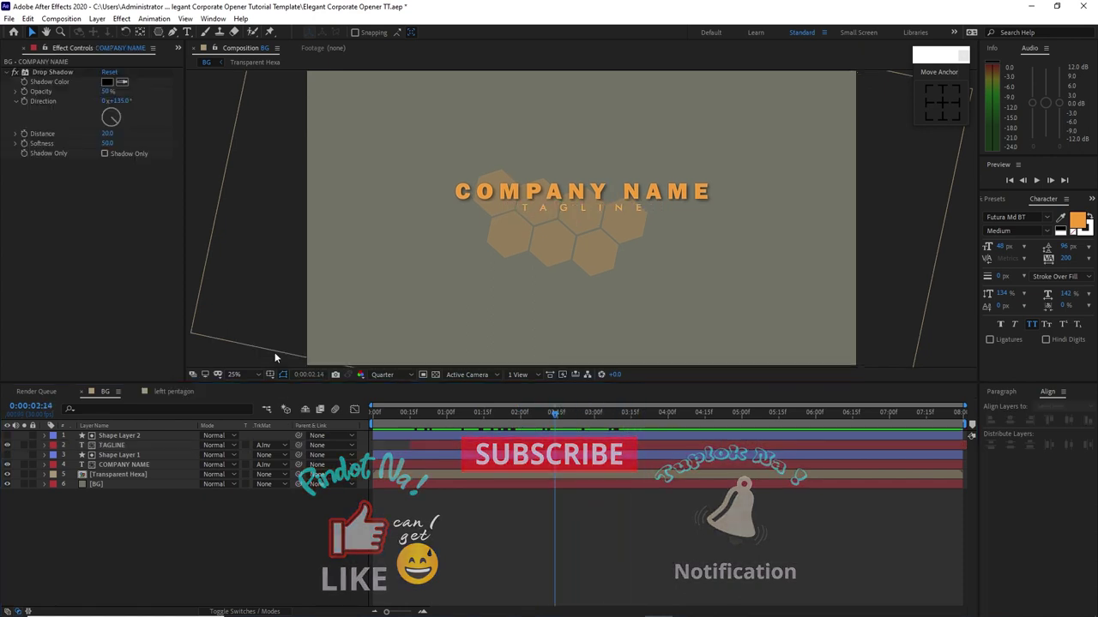
- Draw an orange pentagon on a new shape layer and set its rotation to 130° and outer radius to 1050
click(160, 34)
drag(369, 147, 429, 211)
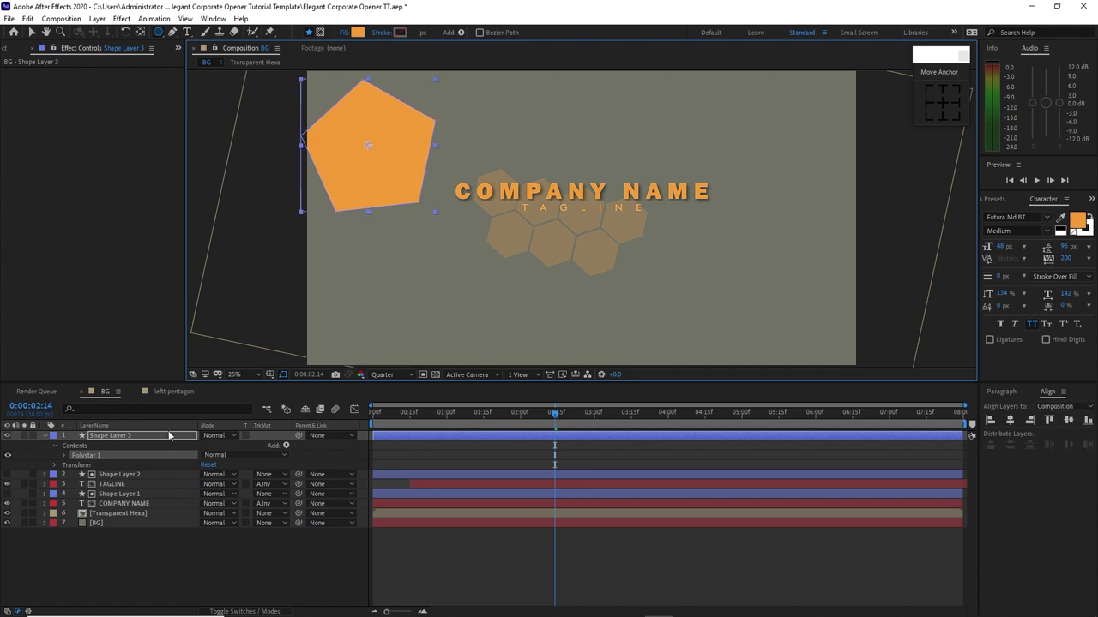
click(66, 455)
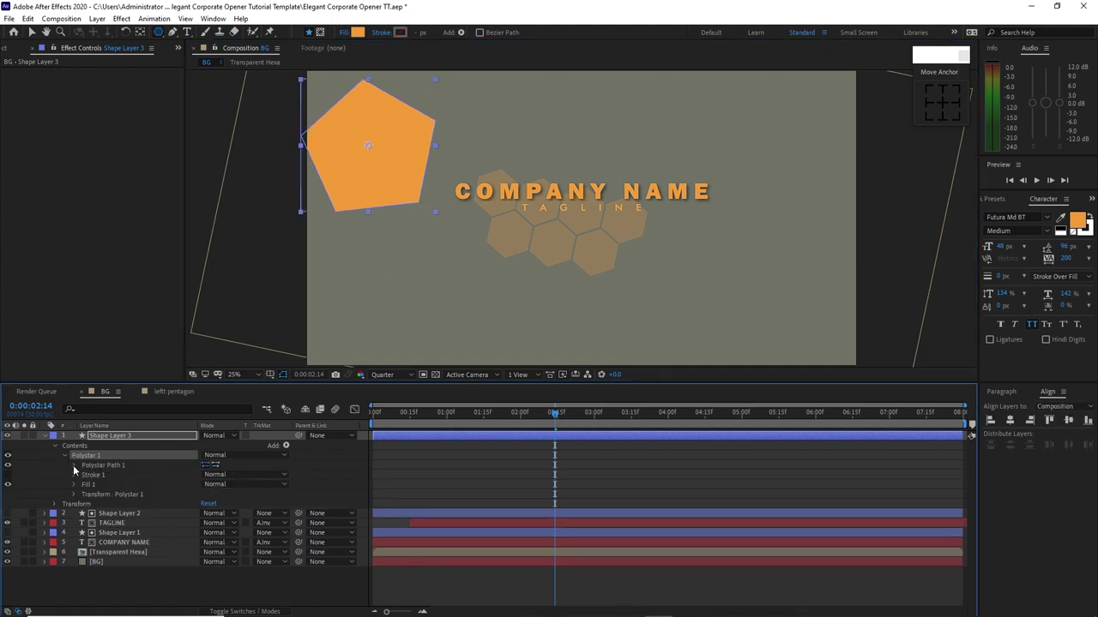
click(73, 465)
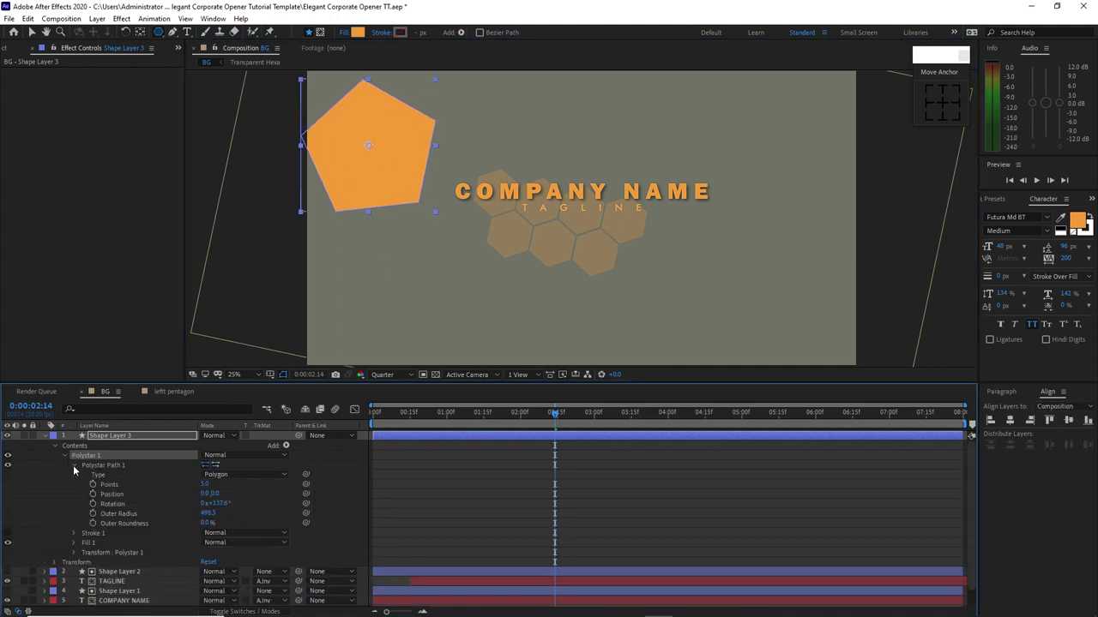
click(223, 504)
text(130)
key(Tab)
text(1)
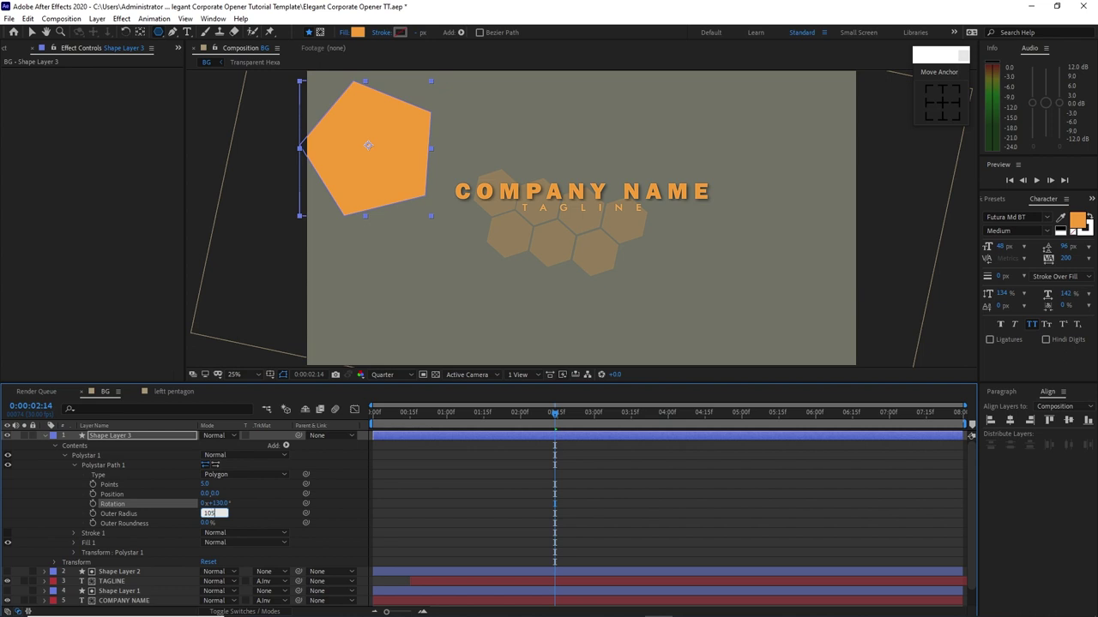
key(Return)
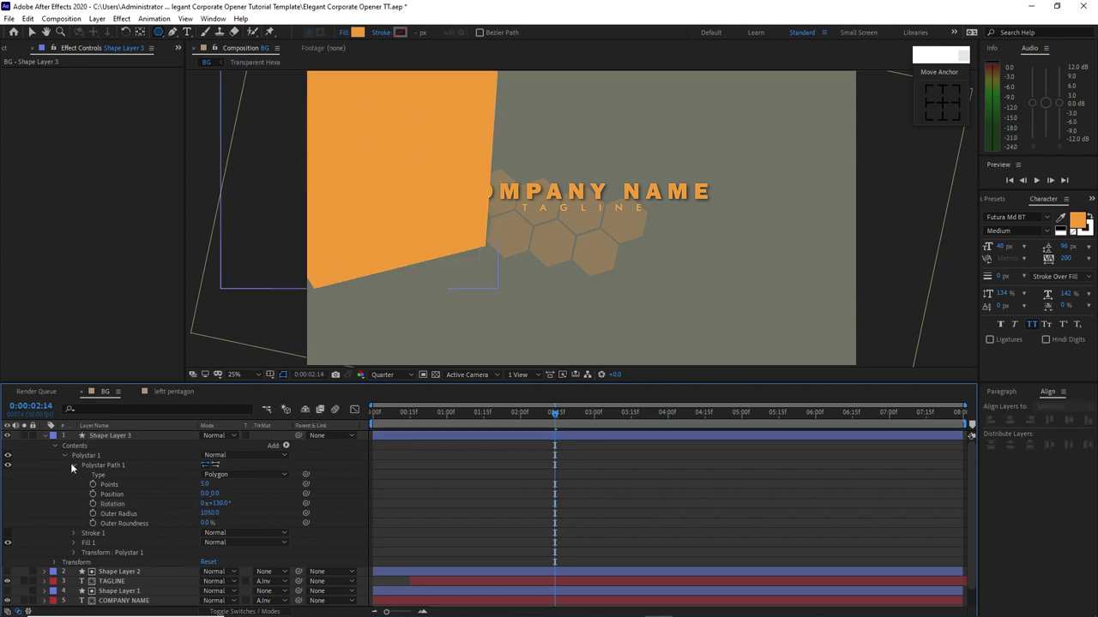
click(66, 456)
click(45, 435)
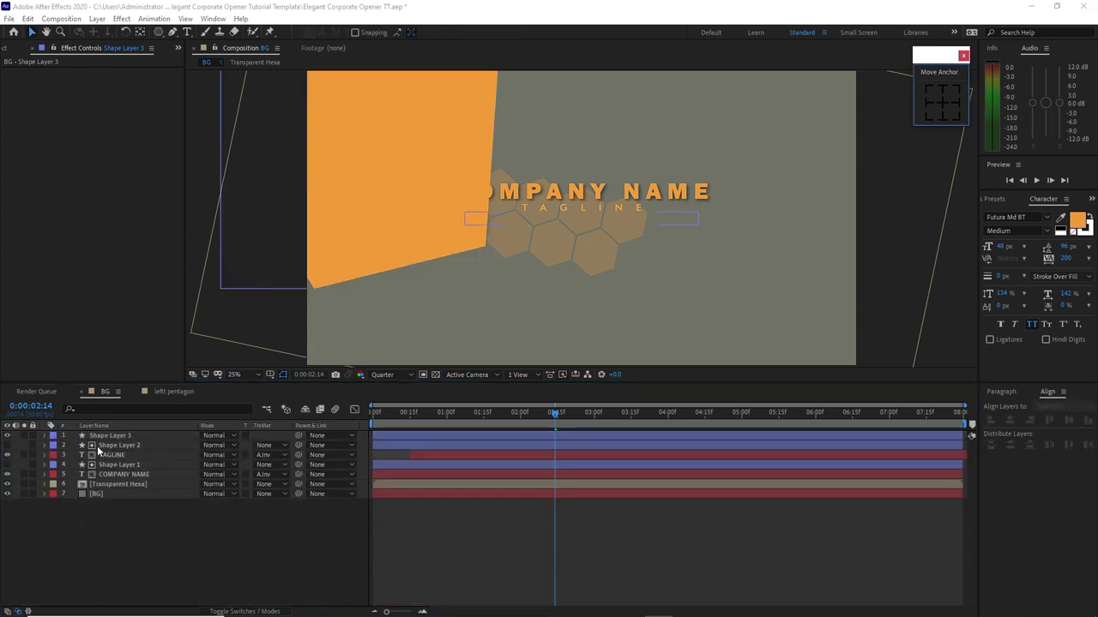
- Center the pentagon layer's anchor point and move the pentagon to the composition's lower-left corner
key(v)
click(574, 298)
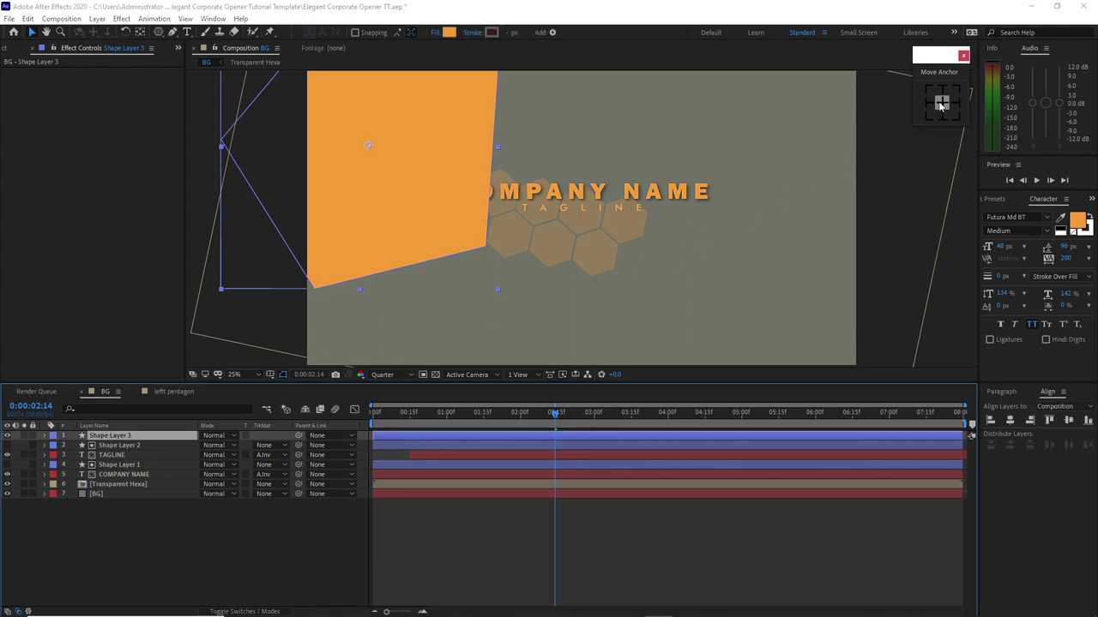
click(940, 105)
drag(355, 171, 337, 357)
- Duplicate the pentagon layer and scale the lower copy, Shape Layer 3, to 110%
click(167, 435)
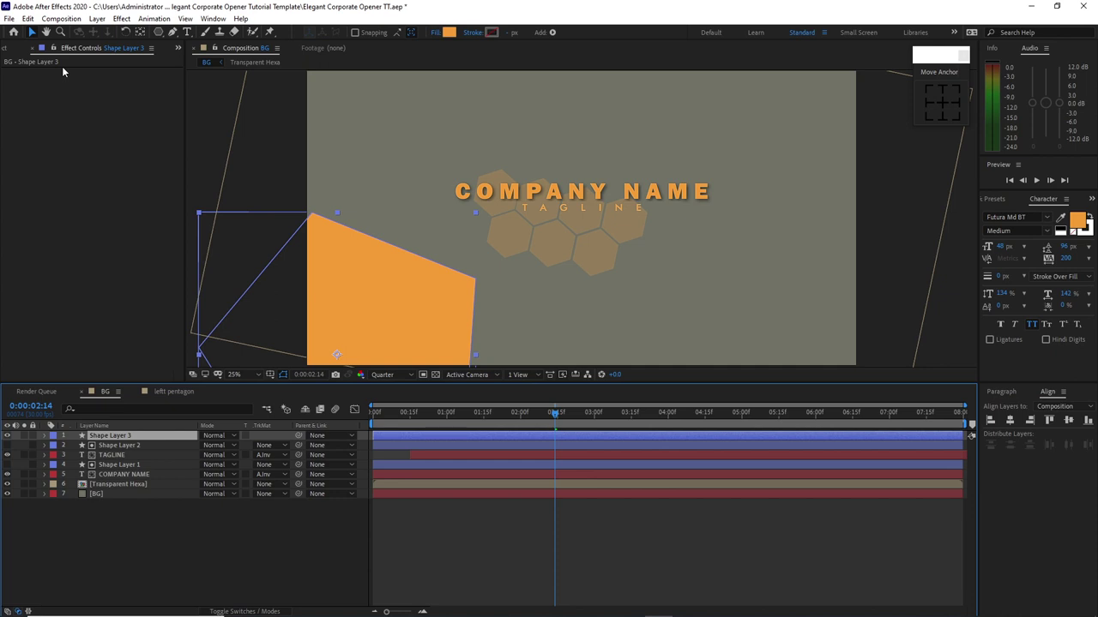
key(ctrl+d)
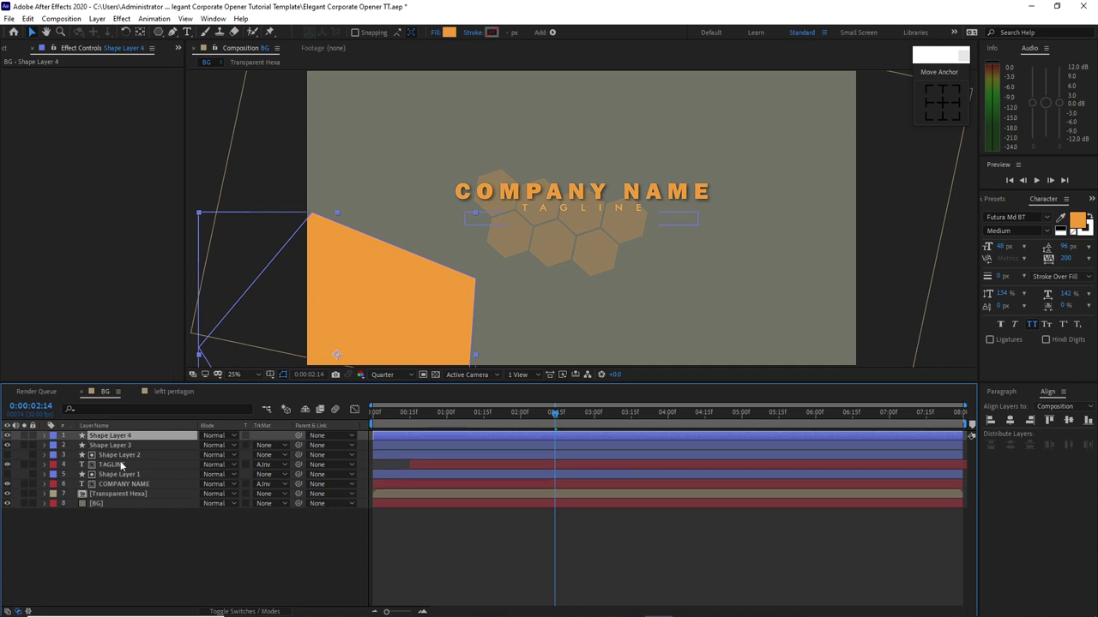
click(120, 447)
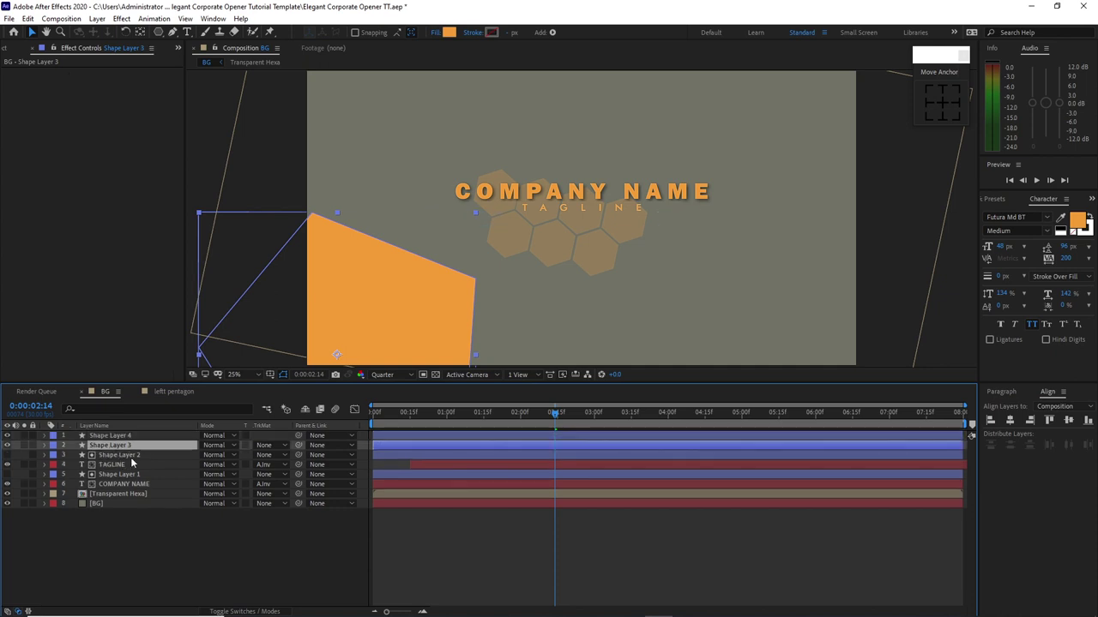
key(s)
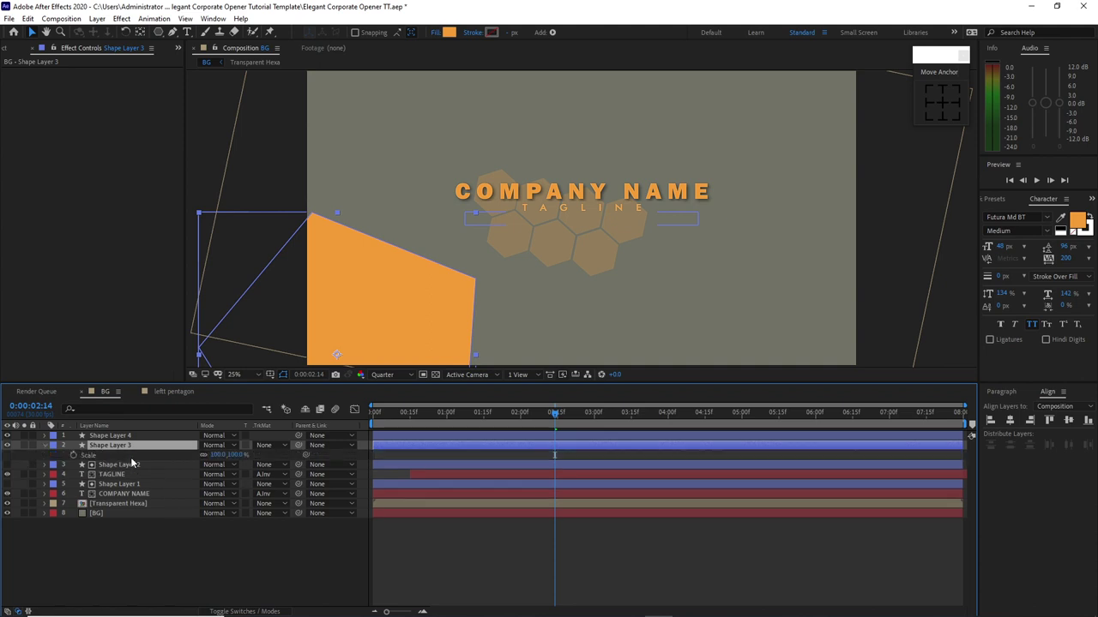
click(159, 436)
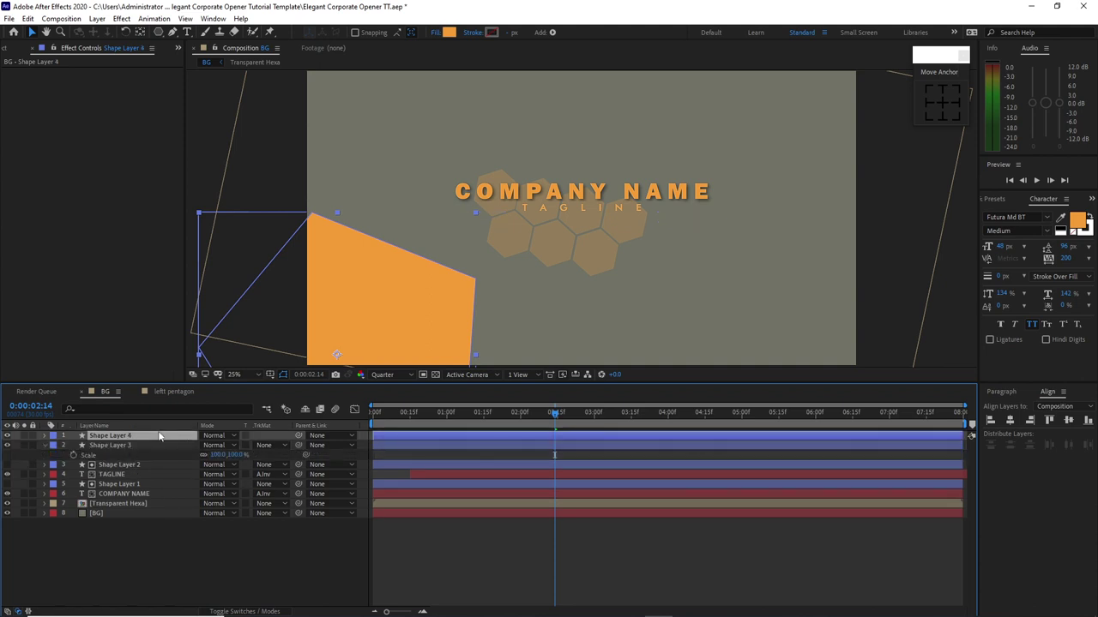
click(936, 110)
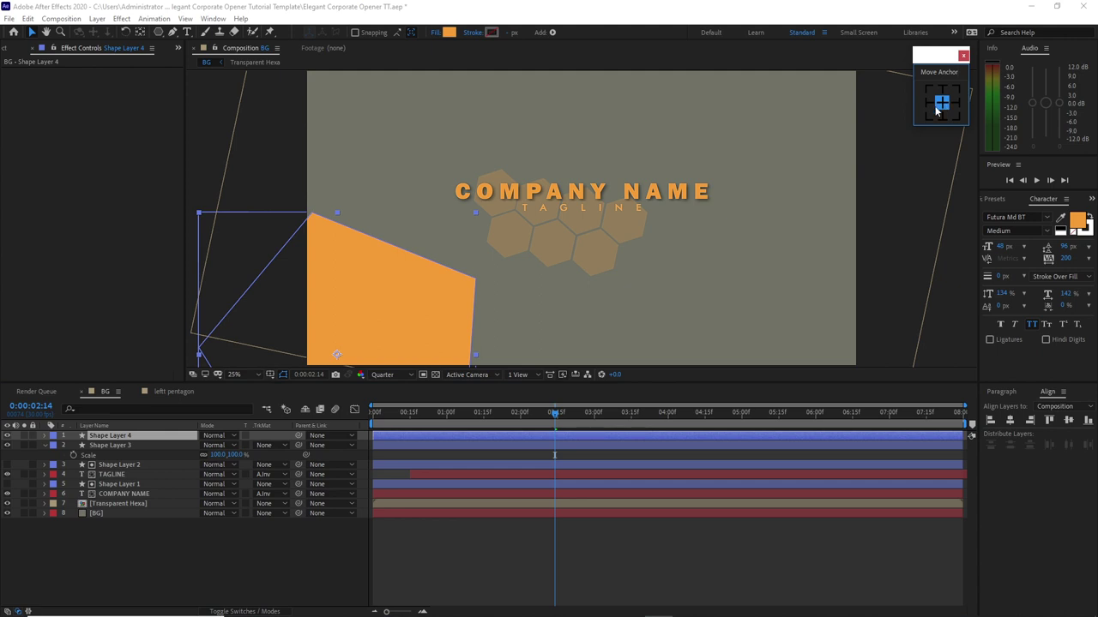
click(113, 446)
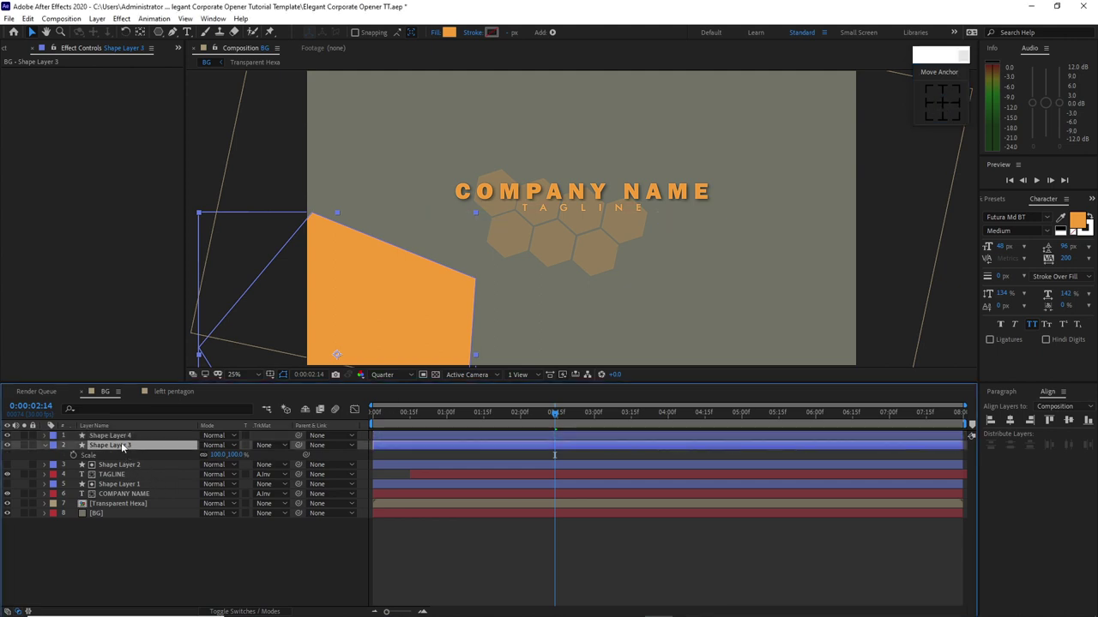
click(216, 455)
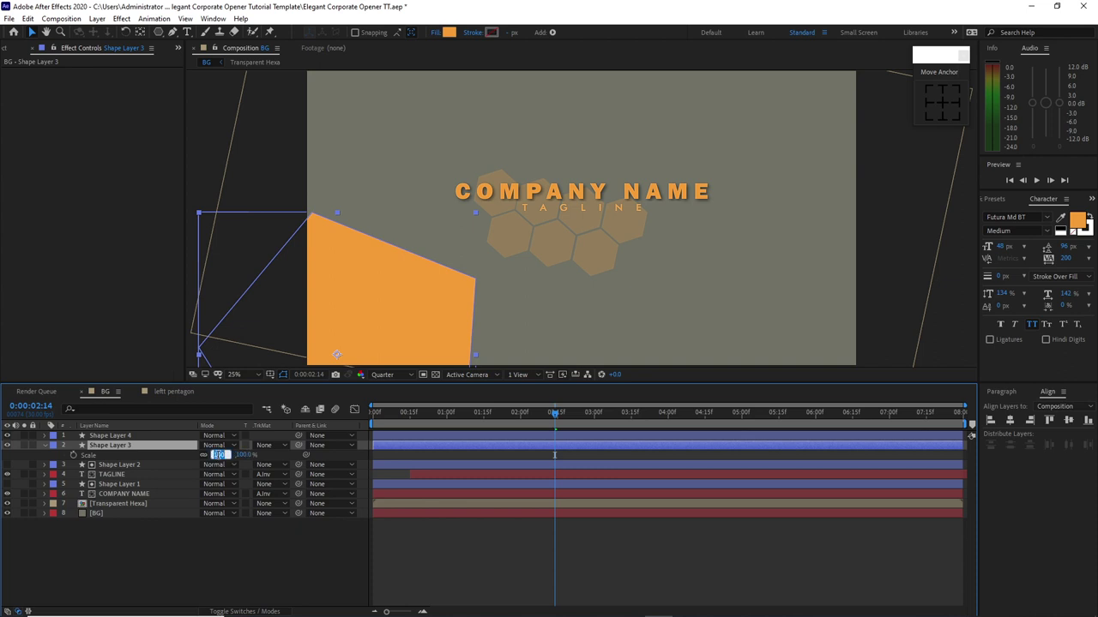
text(110)
key(Return)
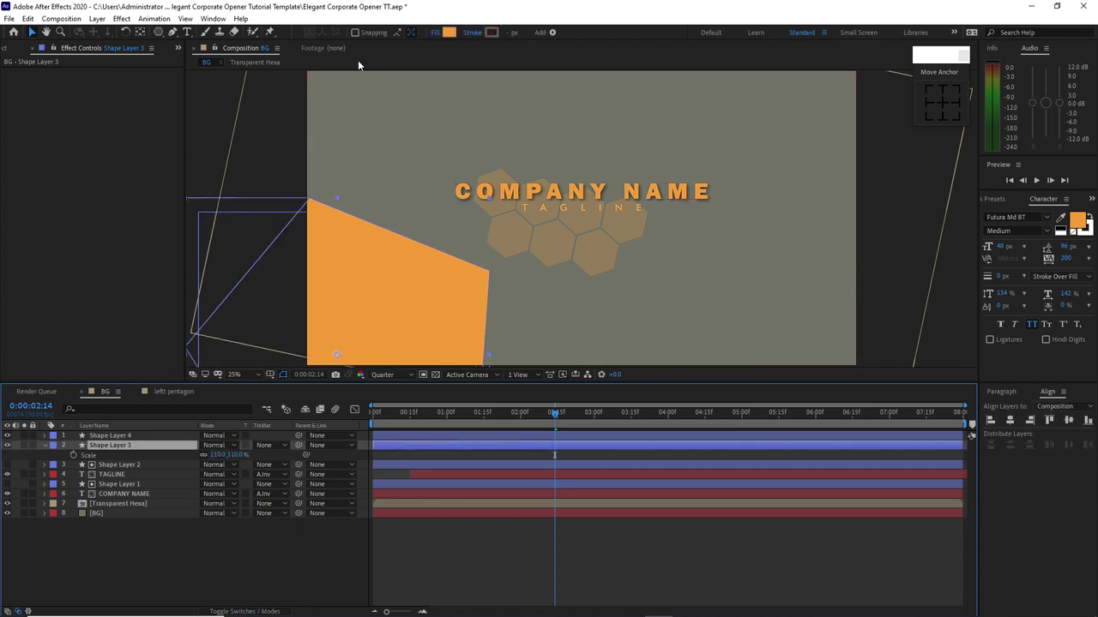
- Change the fill colour of the larger pentagon on Shape Layer 3 to CC6125
click(448, 32)
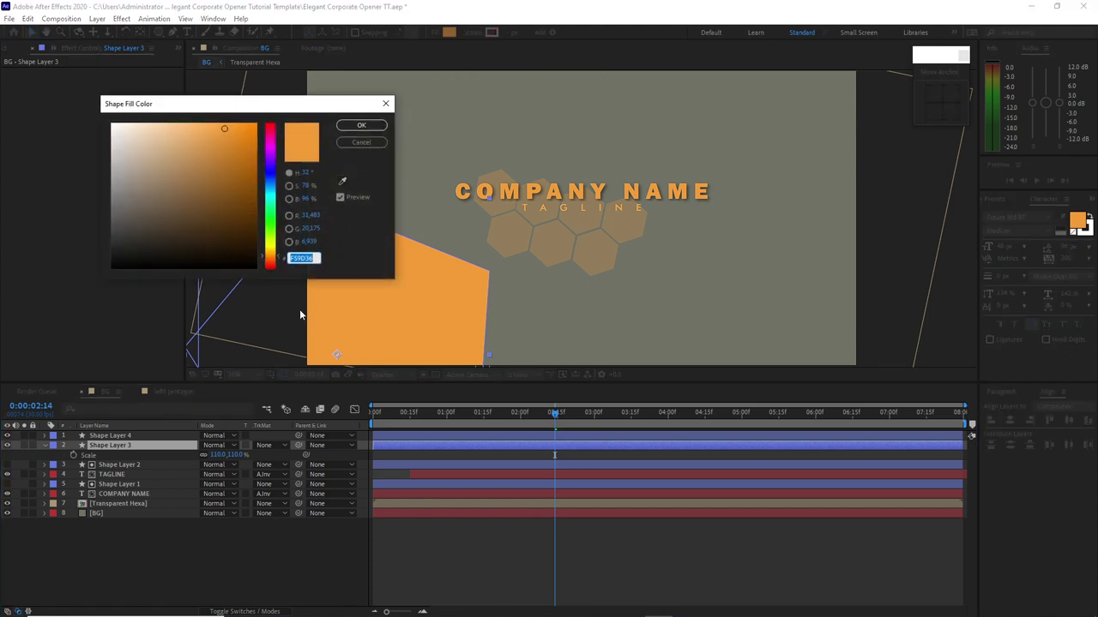
text(CC612)
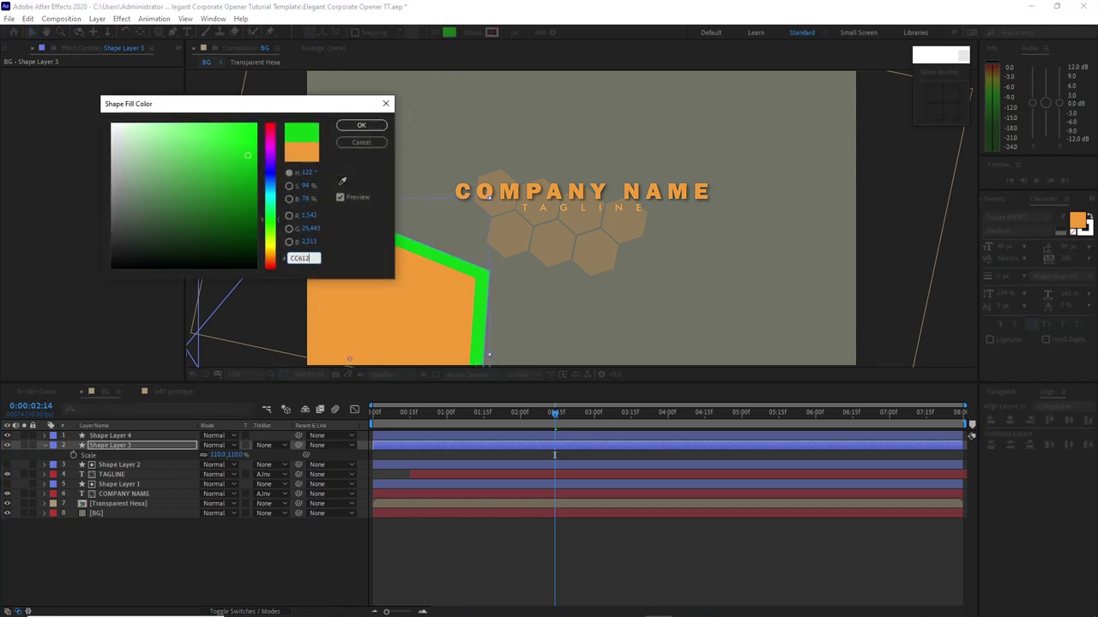
text(5)
click(361, 125)
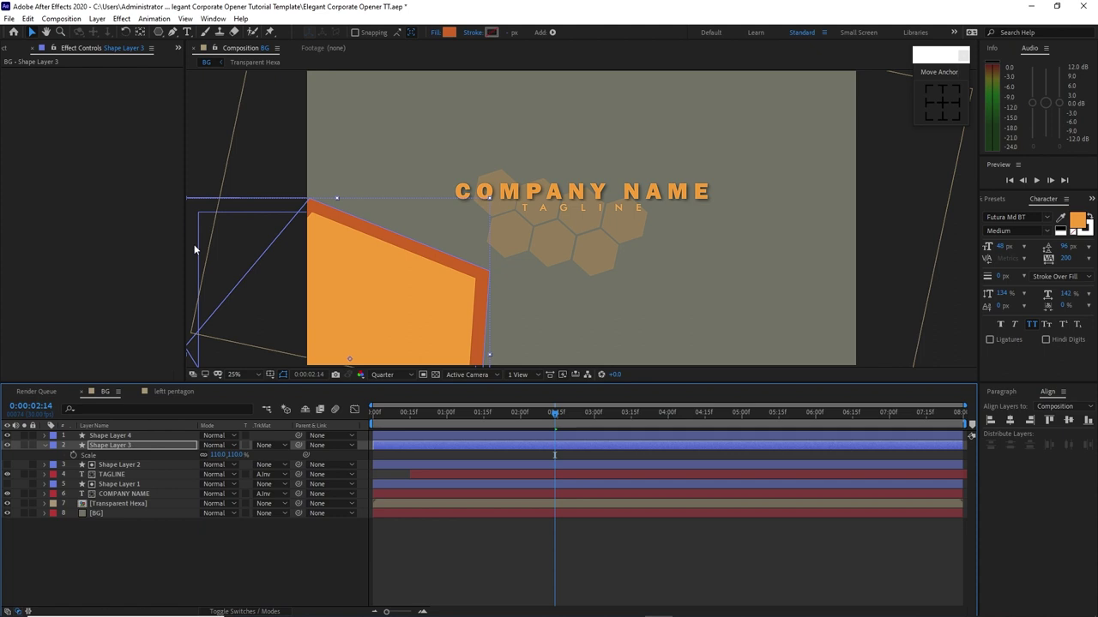
click(44, 445)
- Duplicate both pentagon layers and move the copies to the composition's upper-right corner at position 3863.5, 432.4
click(85, 436)
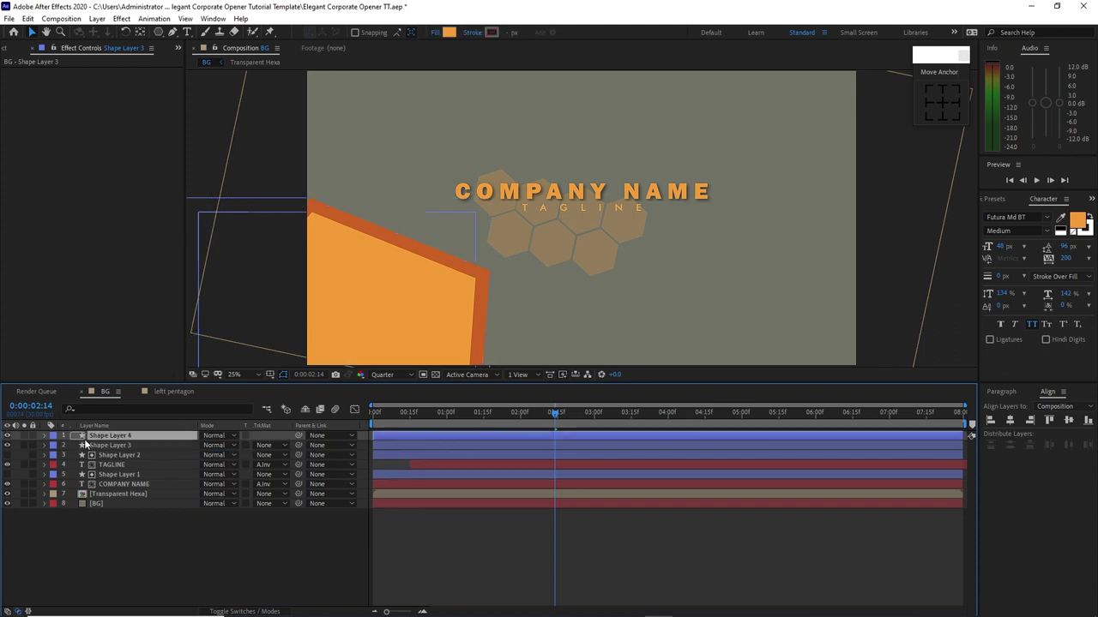
shift+click(86, 445)
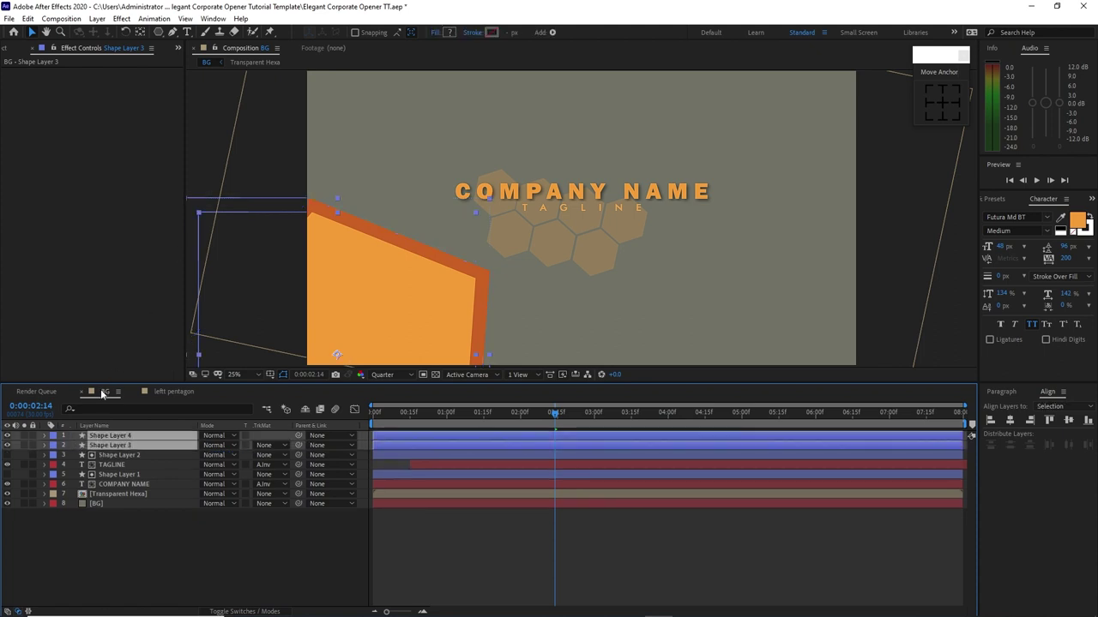
key(ctrl+d)
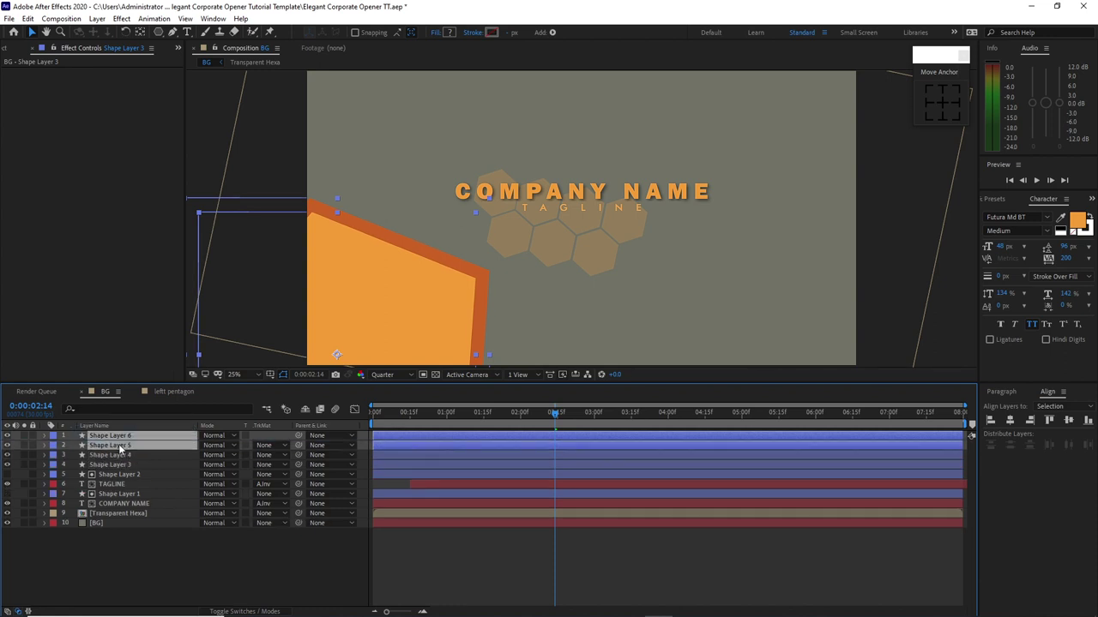
key(p)
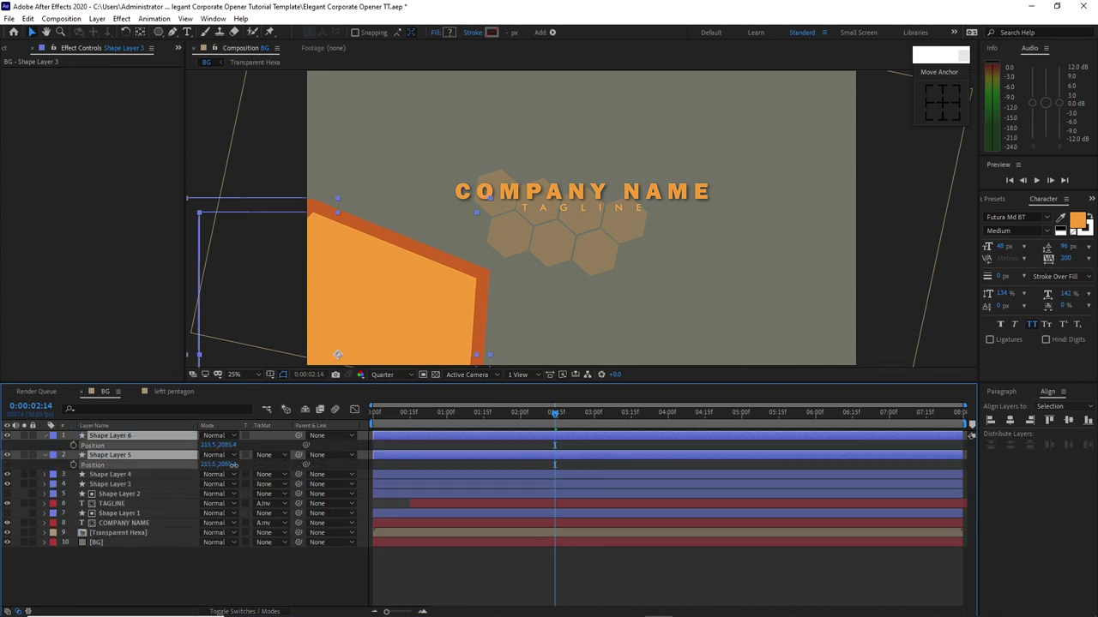
drag(210, 464, 303, 446)
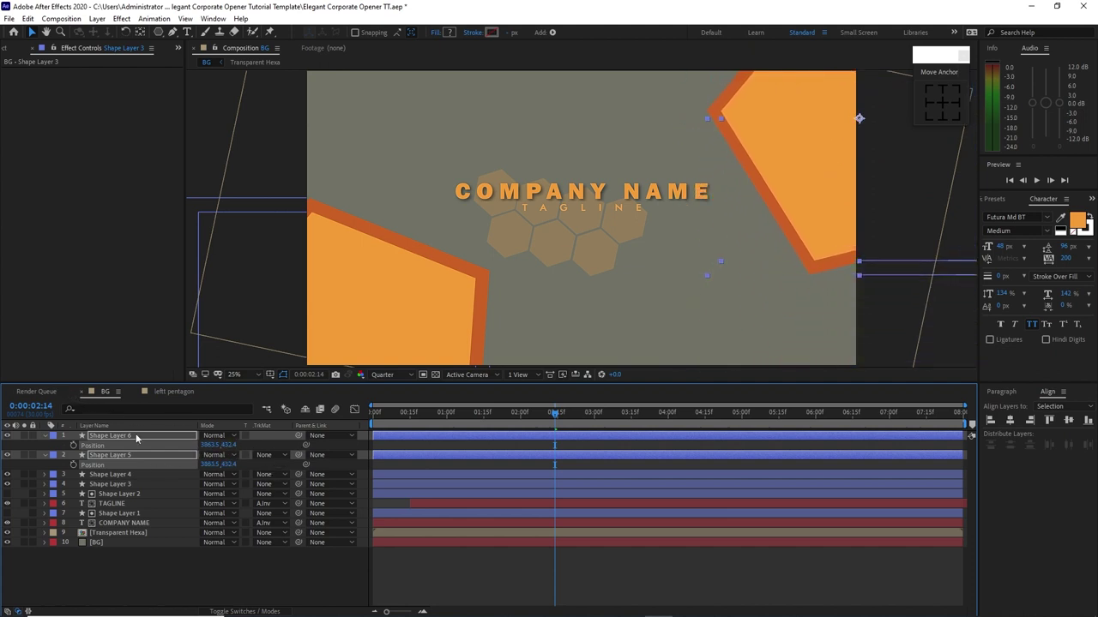
click(44, 437)
key(comma)
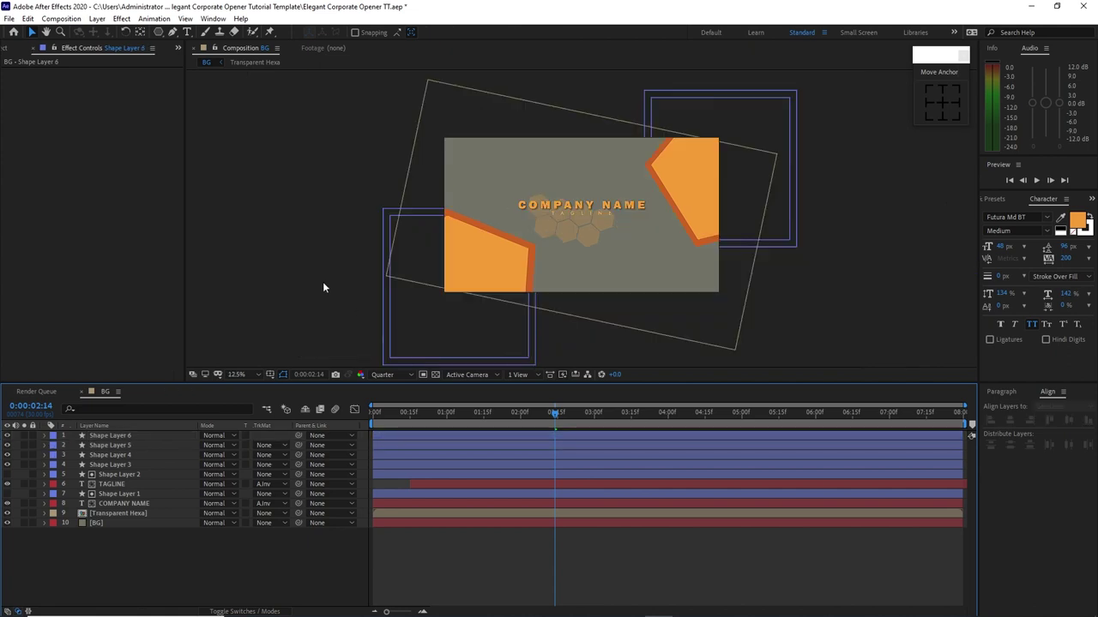
- Rename the BG composition as INTRO in the project
click(13, 49)
click(26, 194)
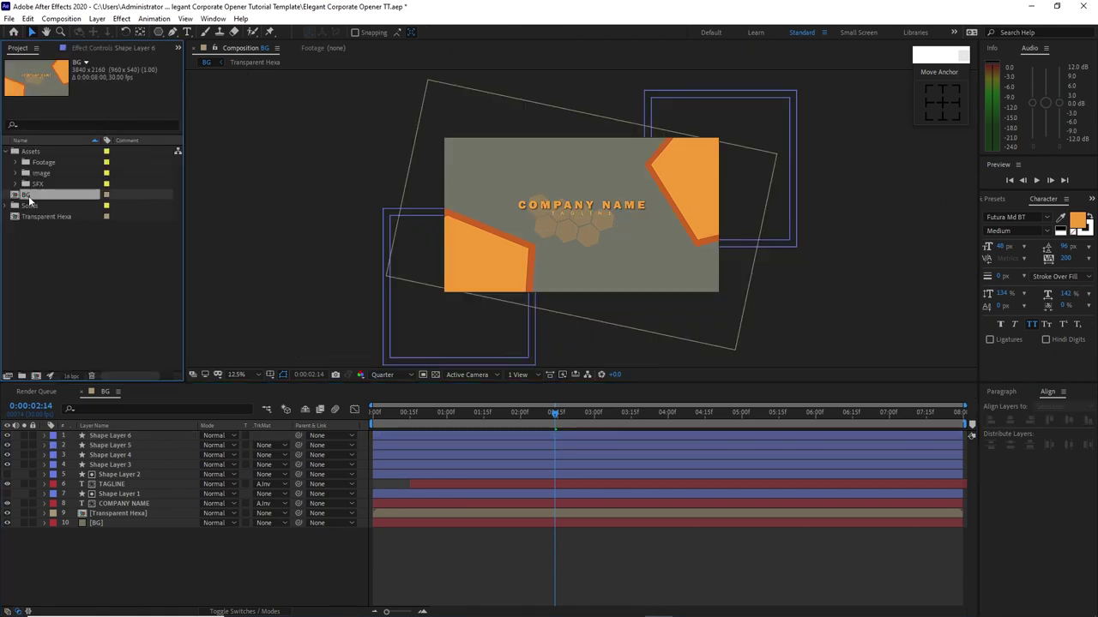
right_click(28, 195)
click(85, 378)
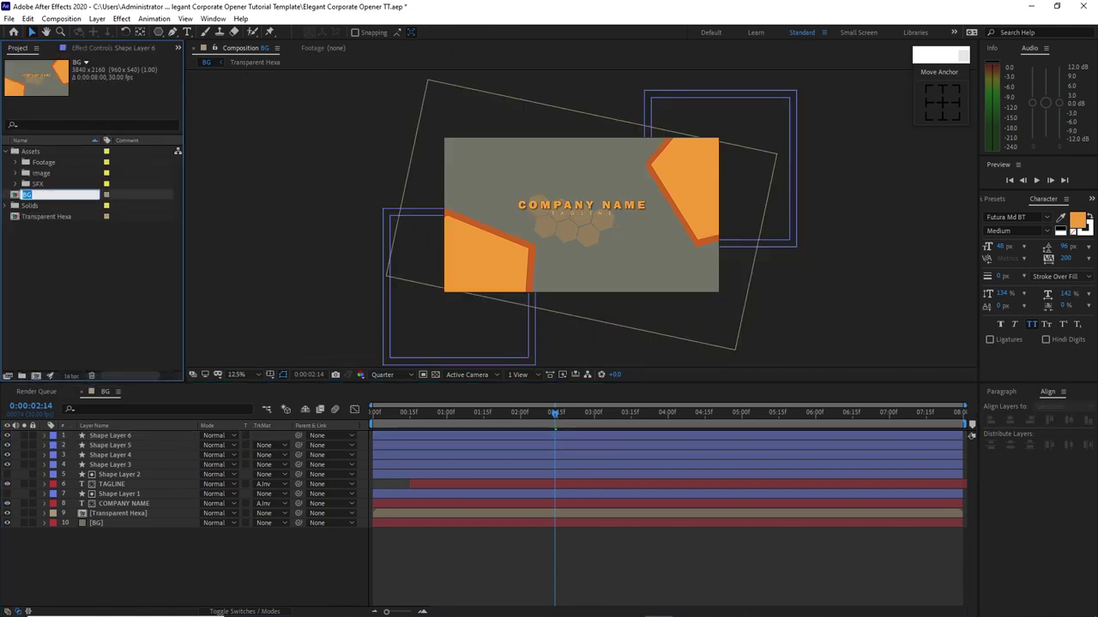
text(INTRO)
key(Return)
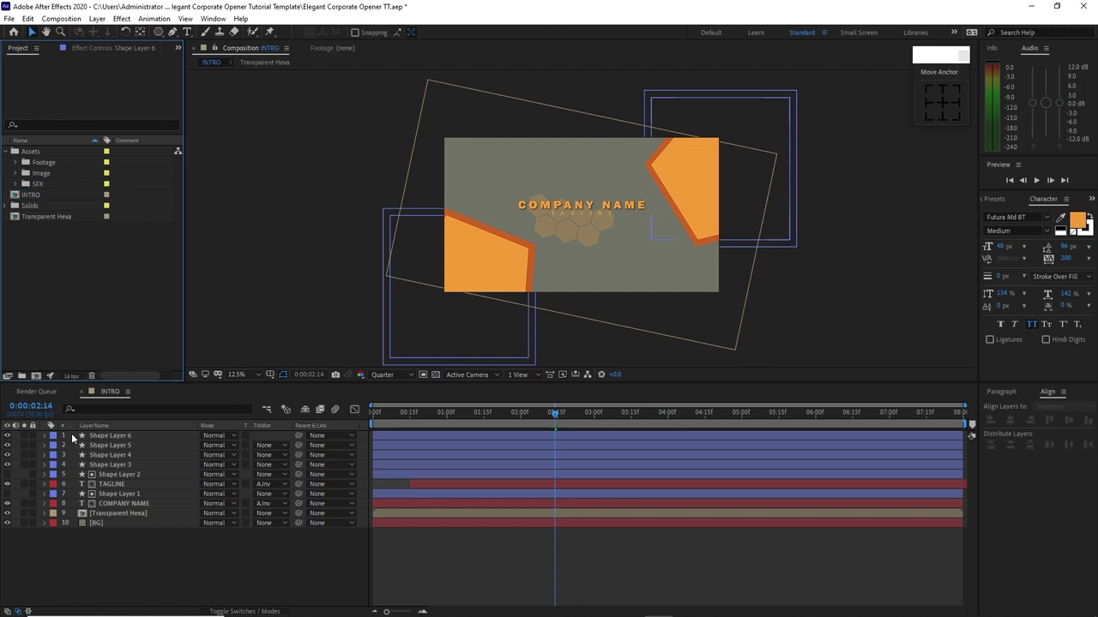
- Pre-compose Shape Layer 6 and Shape Layer 5 as RIGHT PENTAGON, moving all attributes into the new composition
click(75, 436)
shift+click(81, 446)
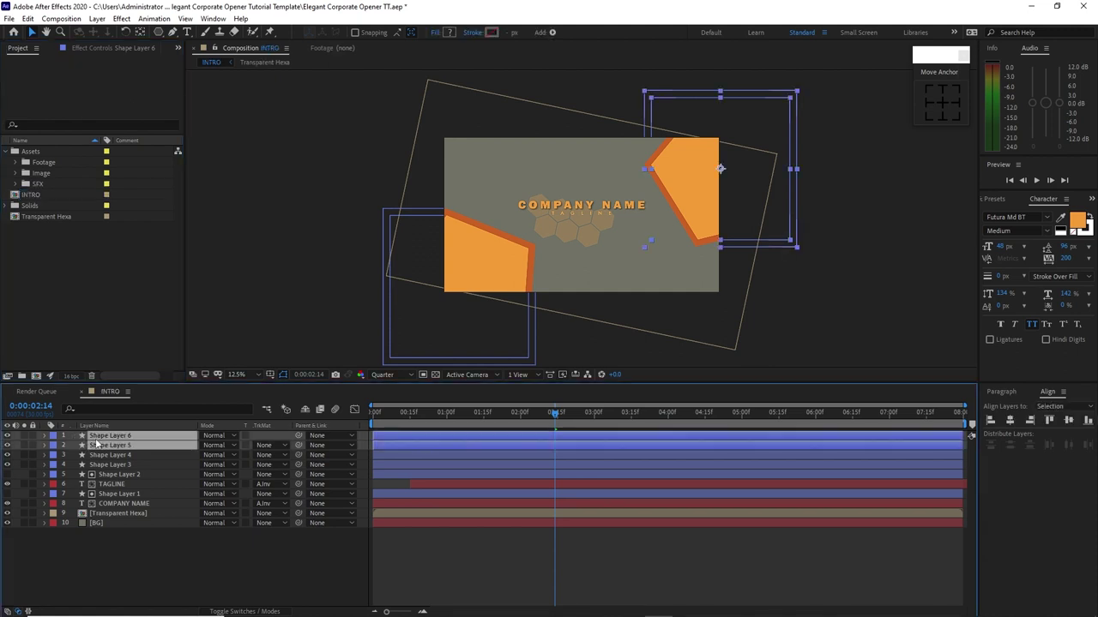
right_click(94, 441)
click(138, 378)
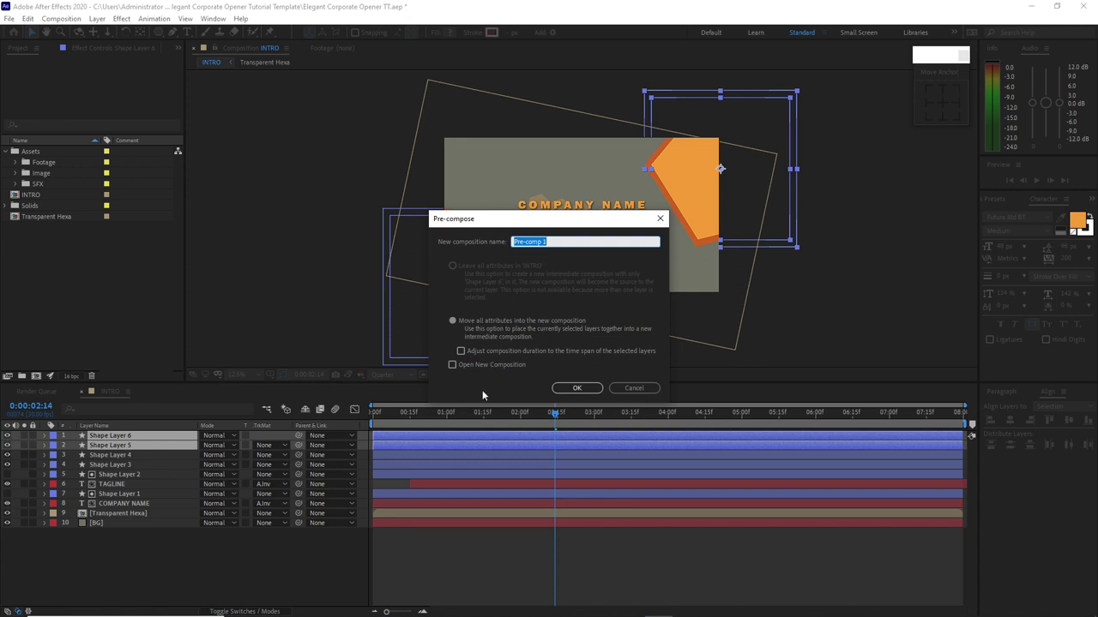
text(RIGHT PENTAGON)
click(473, 336)
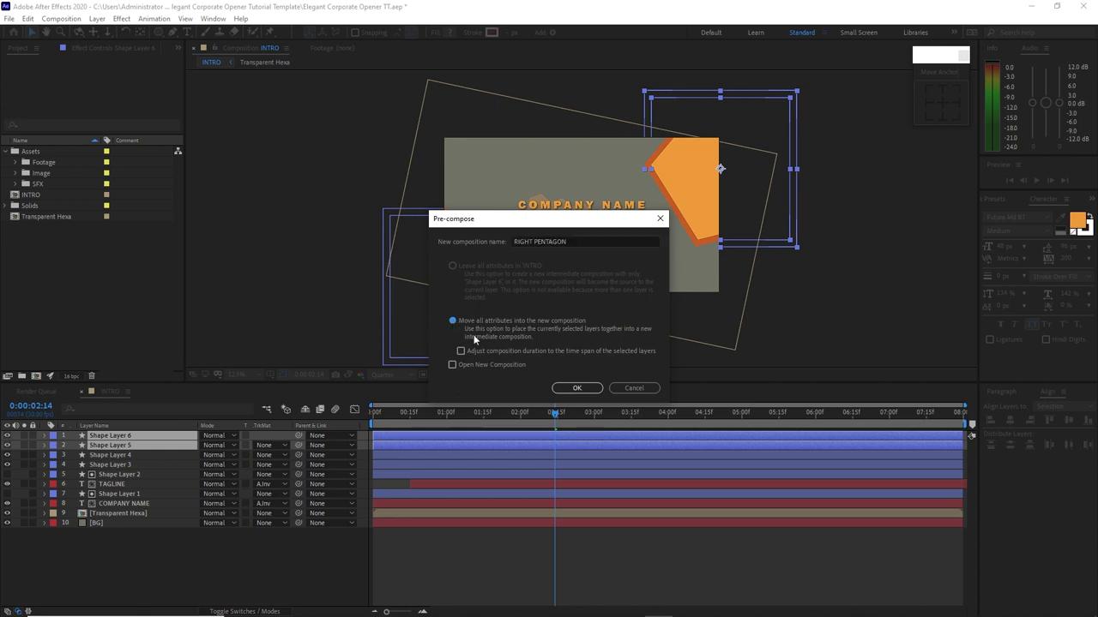
click(578, 388)
- Pre-compose Shape Layer 4 and Shape Layer 3 as LEFT PENTAGON, moving all attributes into the new composition
click(86, 446)
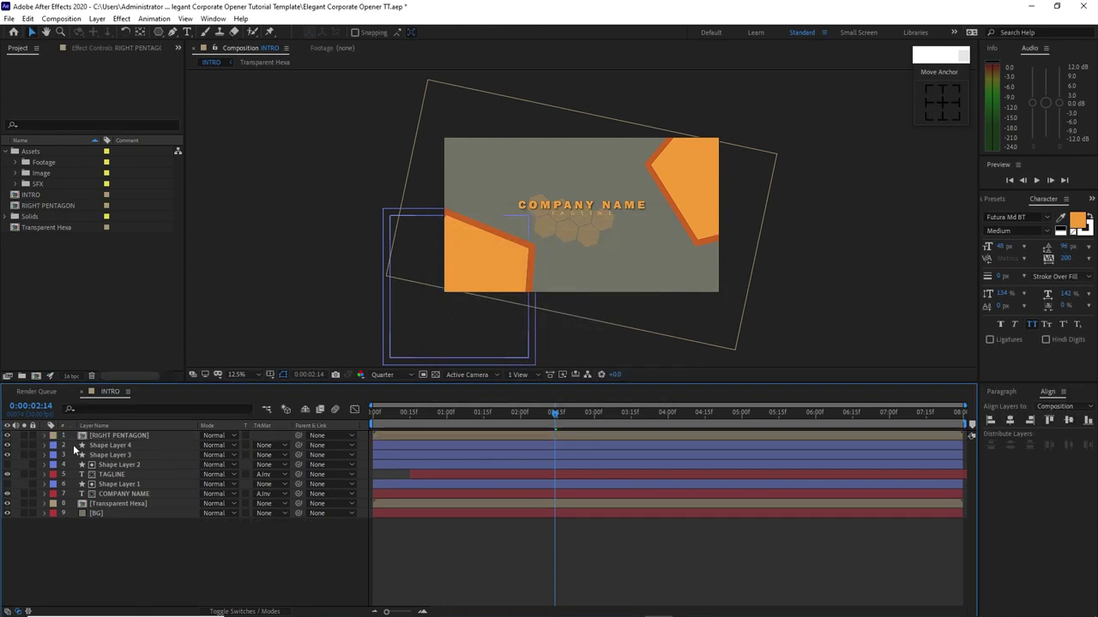
shift+click(86, 456)
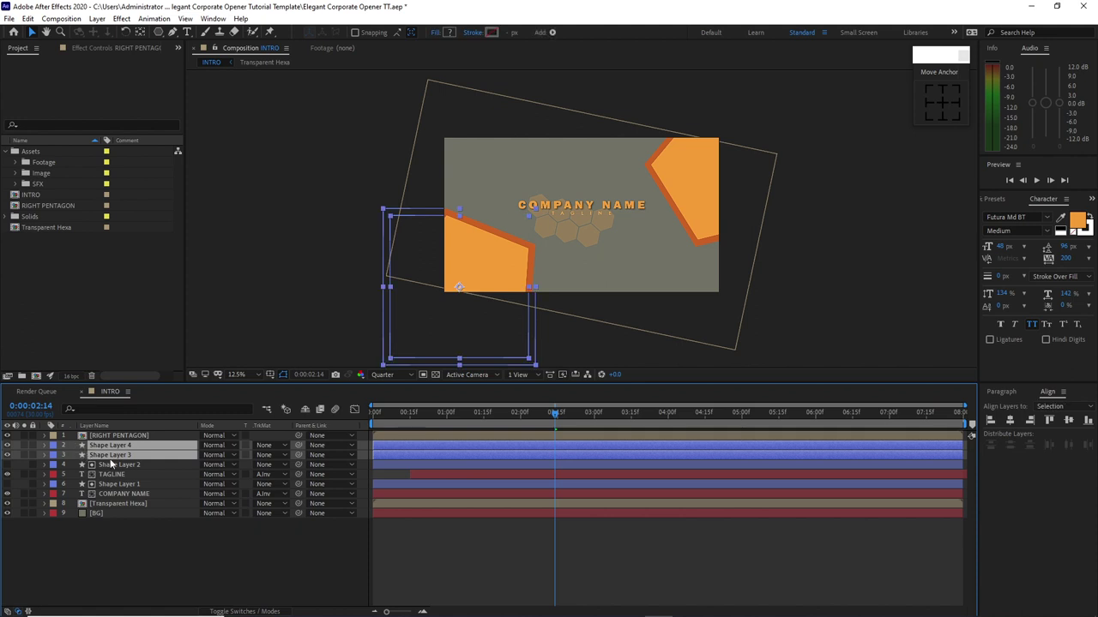
right_click(120, 456)
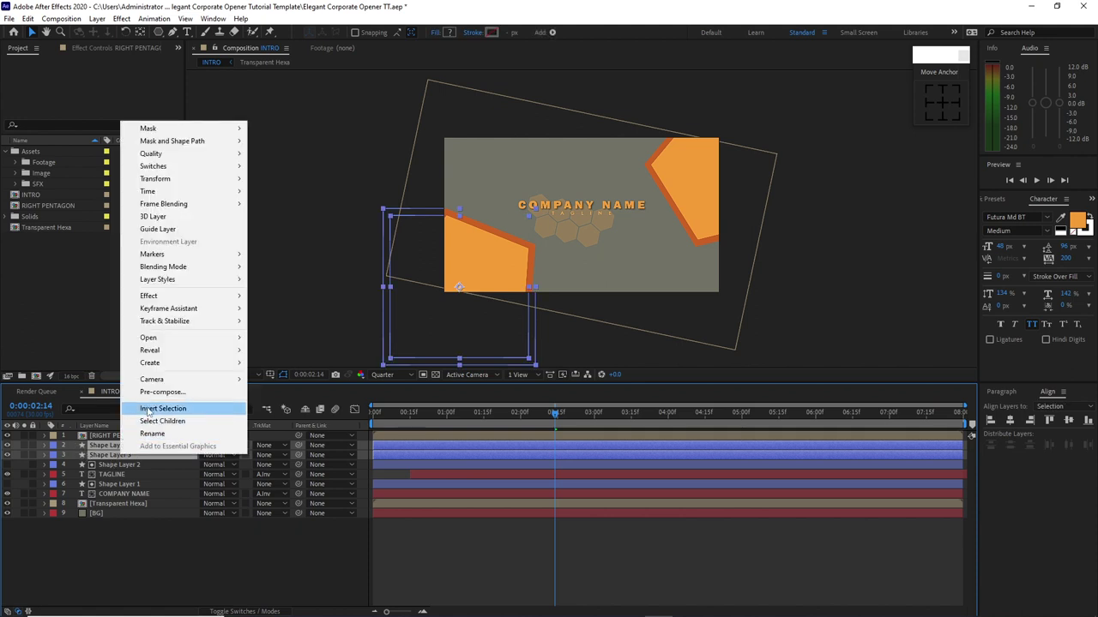
click(162, 392)
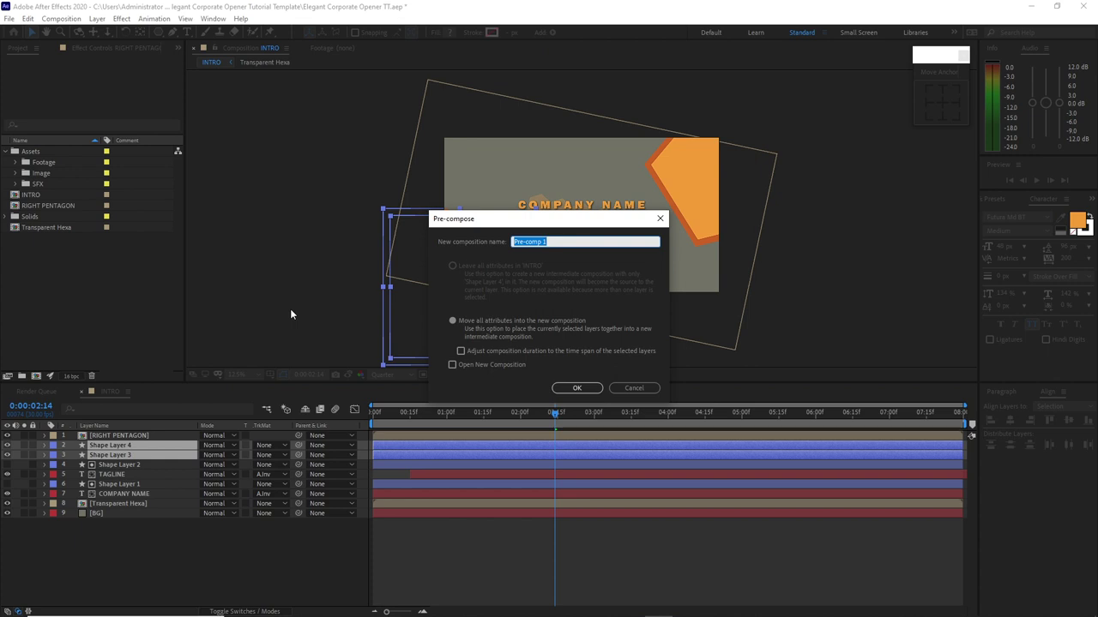
text(LEFT PENTAGON)
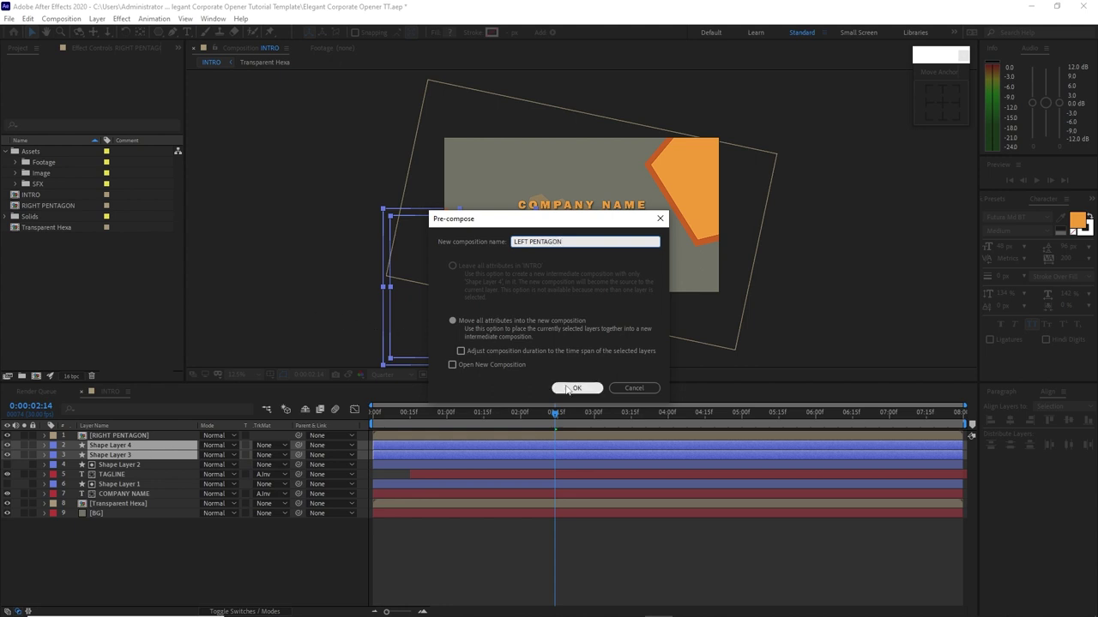
click(571, 390)
- In the LEFT PENTAGON composition, animate both layers' Position from off-screen at about -1110.5, 2773.4 at 0:00 to their corner spot at 1:00
click(128, 444)
key(Home)
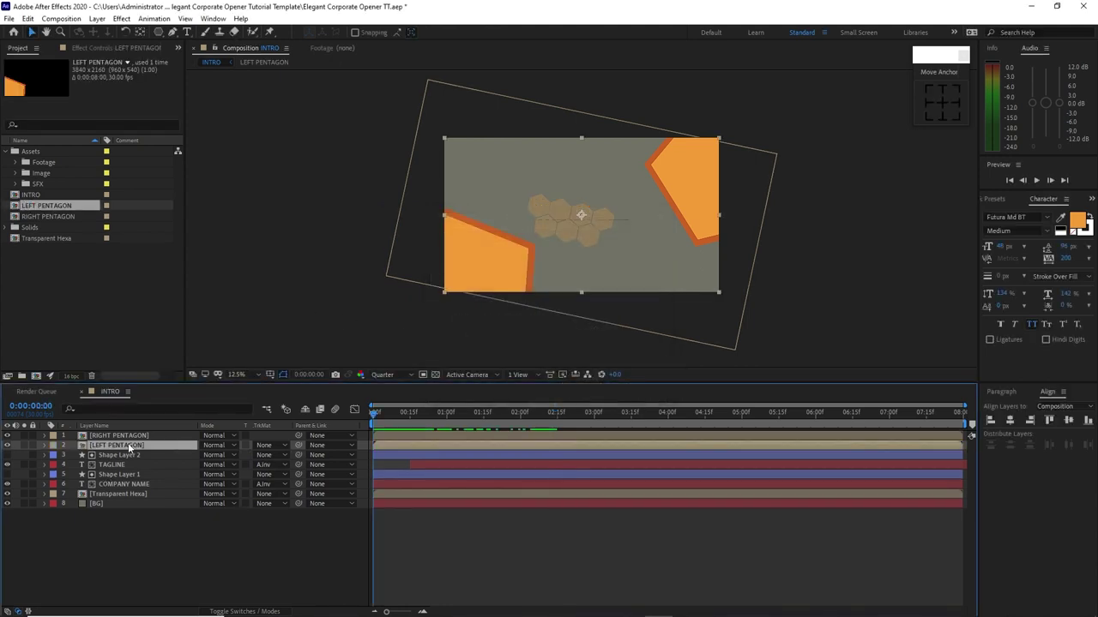
double_click(127, 442)
key(ctrl+a)
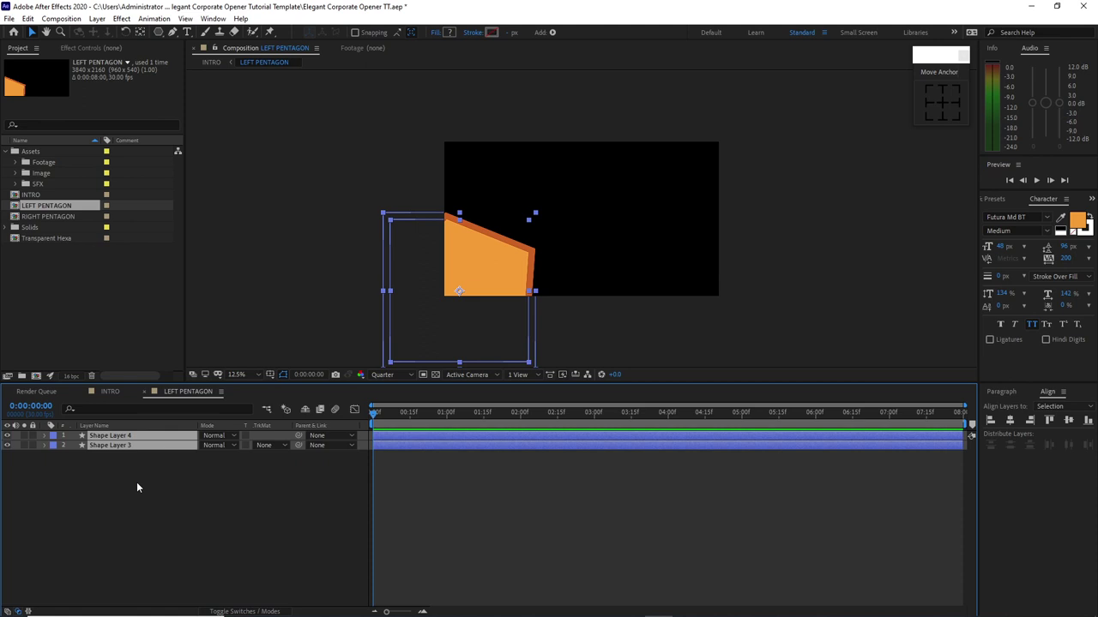
key(p)
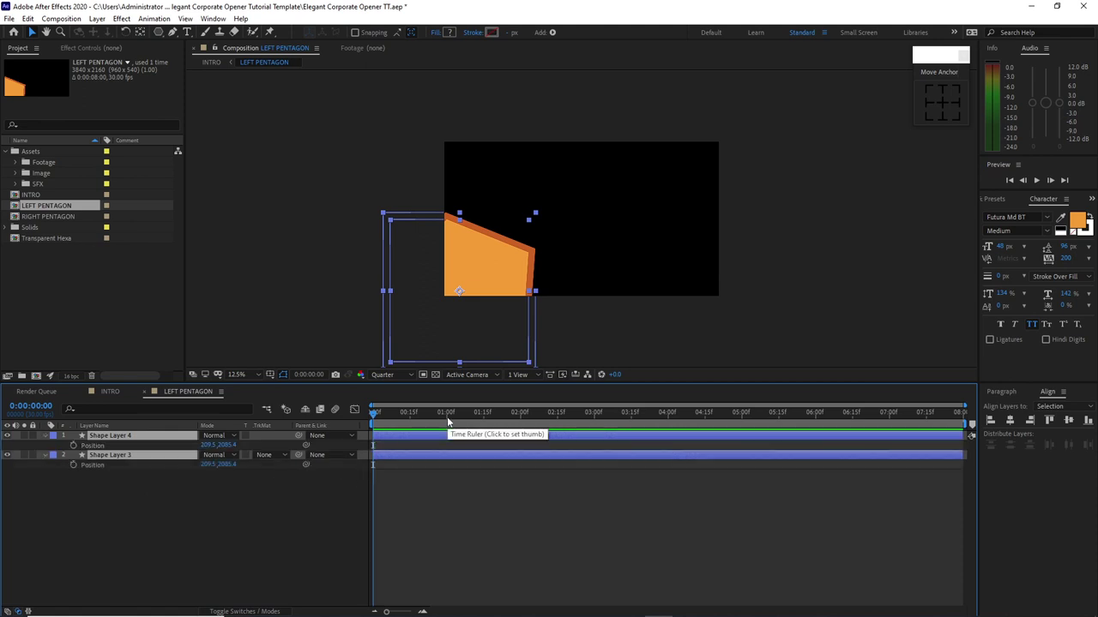
click(447, 420)
click(74, 464)
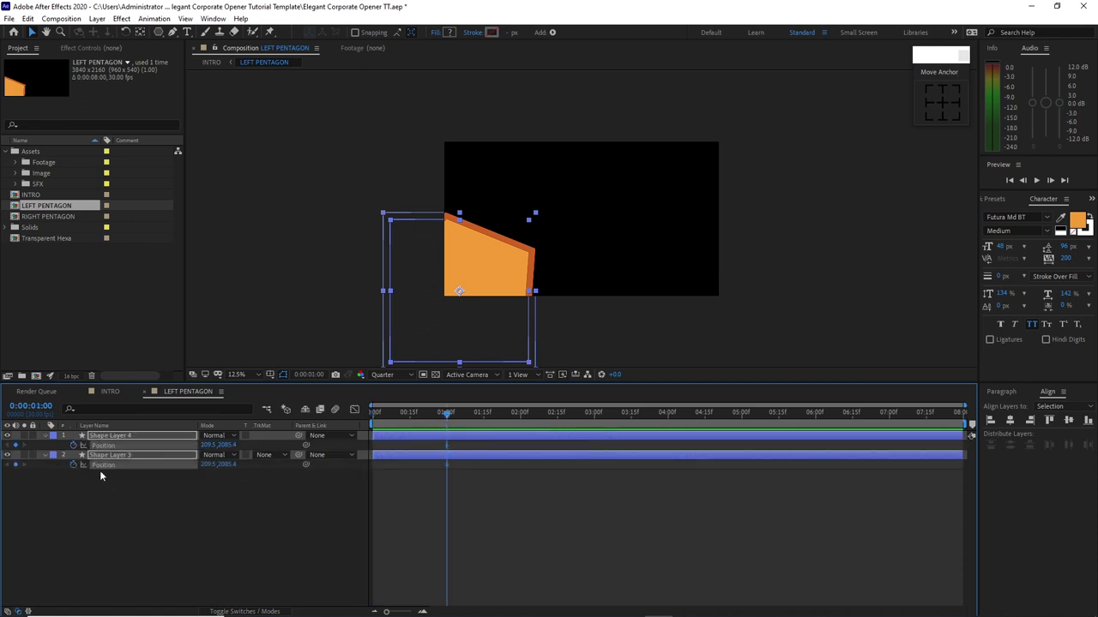
drag(449, 416, 369, 414)
drag(459, 294, 367, 341)
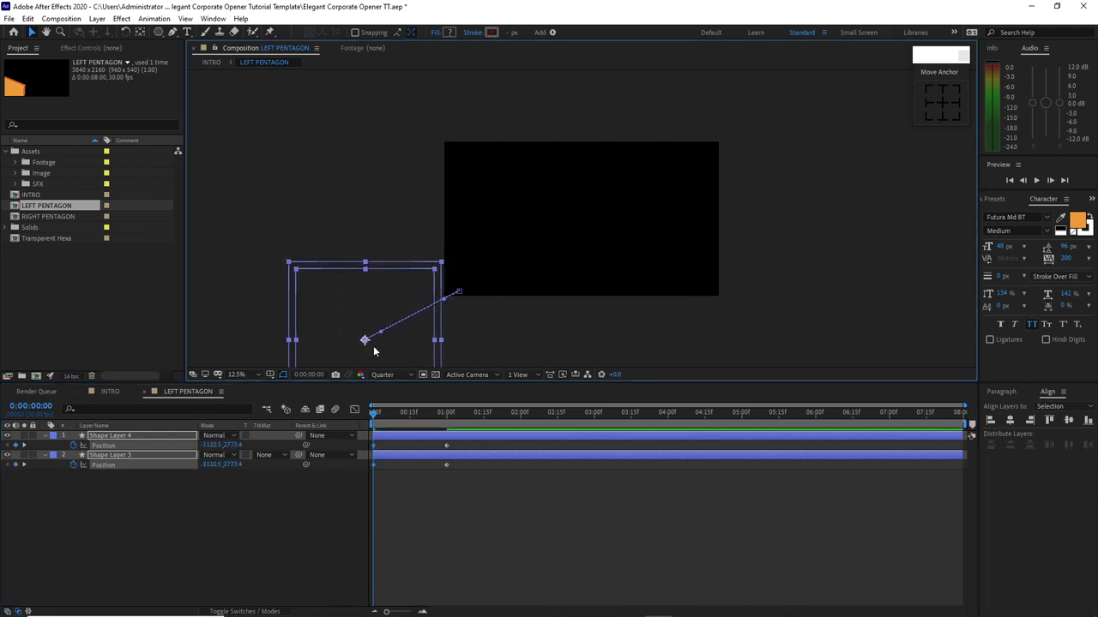
- Ease the Position keyframes of both left pentagon layers and reshape their speed curve to peak early and slow down gradually
drag(472, 446, 374, 474)
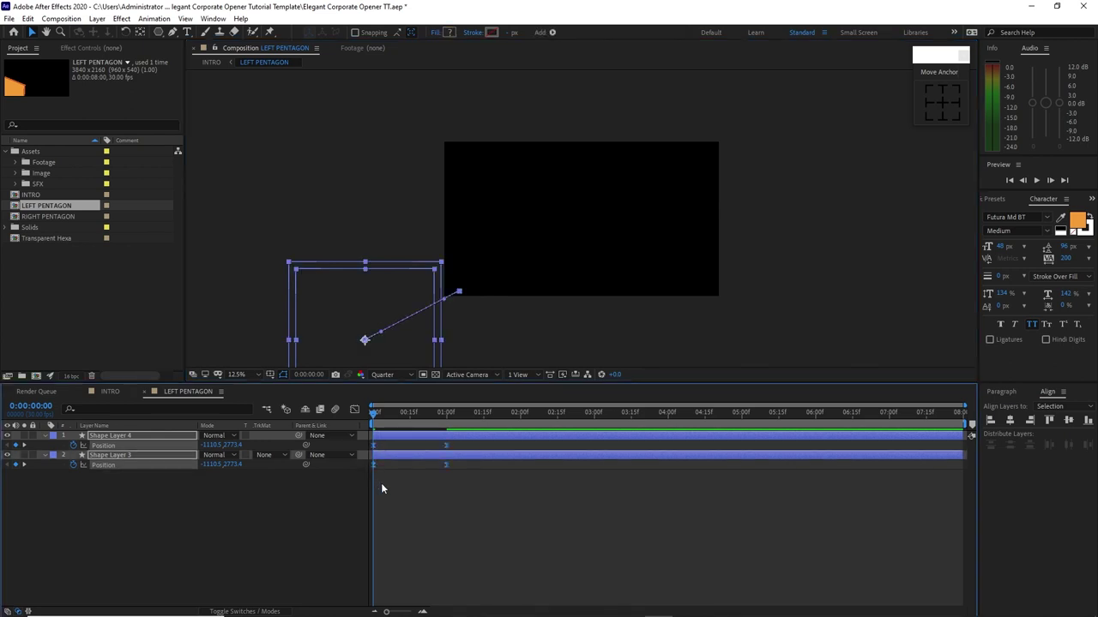
click(355, 410)
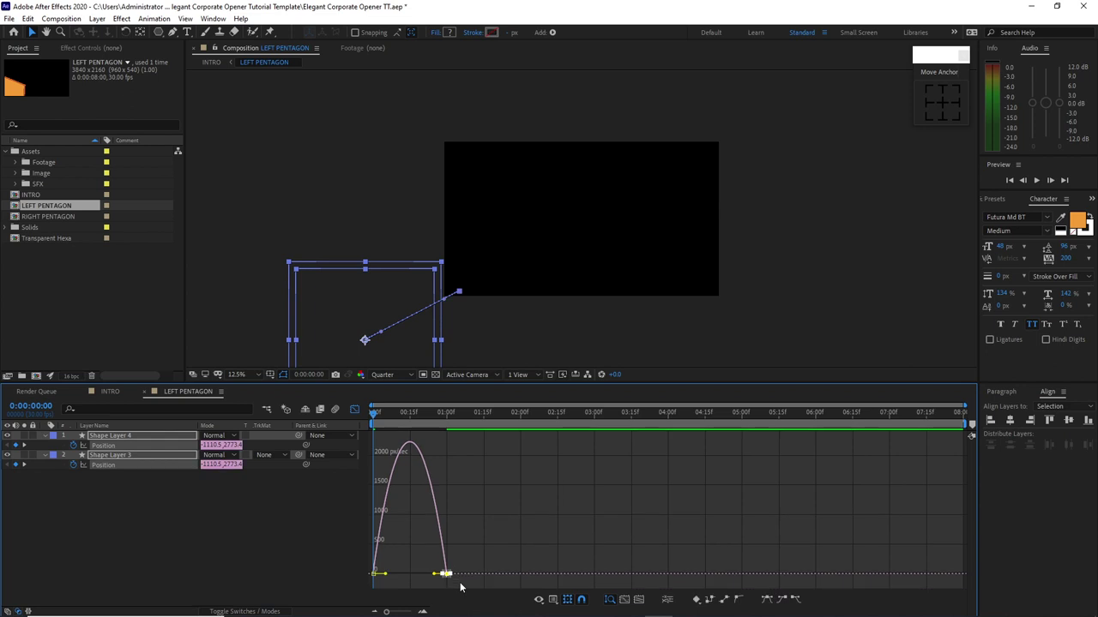
drag(433, 577, 409, 577)
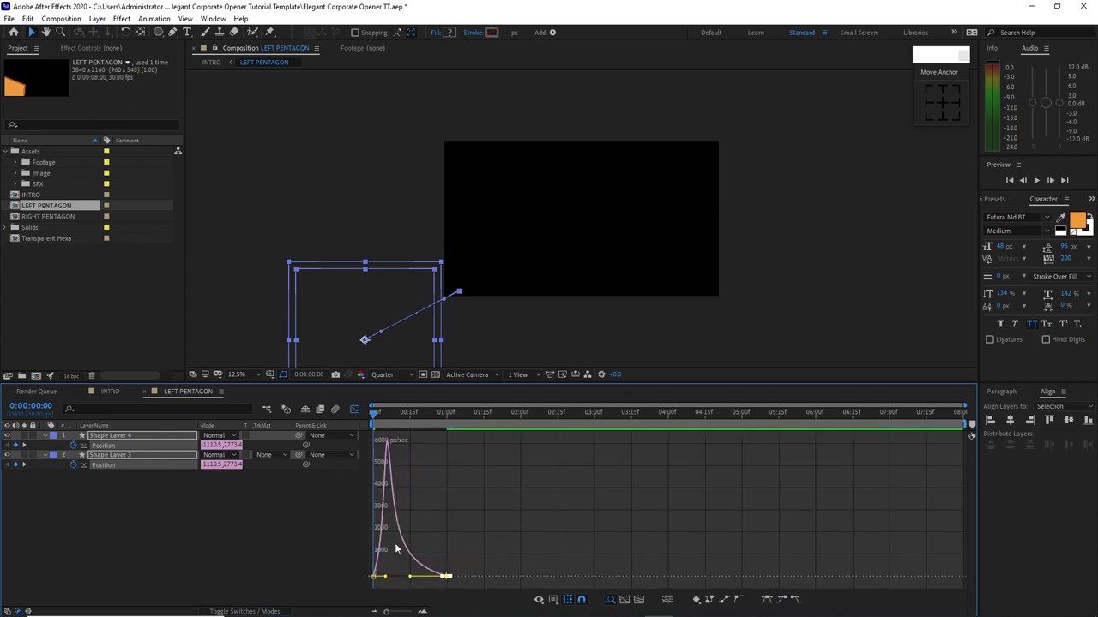
click(355, 410)
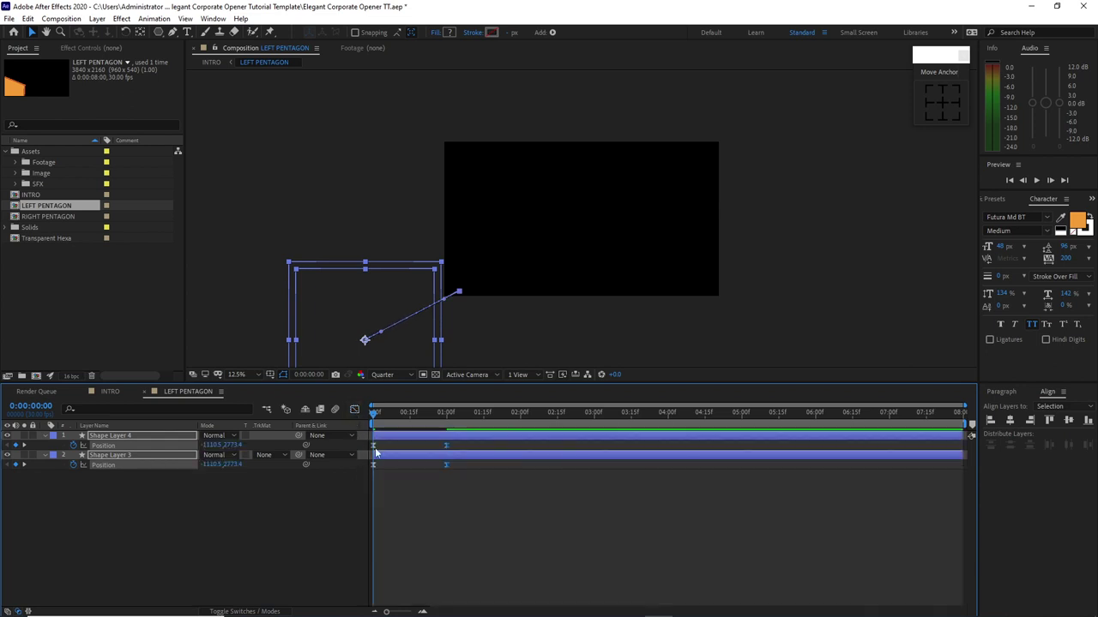
- Shift Shape Layer 4 to start at 0:00:00:10 so the lighter left pentagon follows the darker one, and preview the motion
click(397, 419)
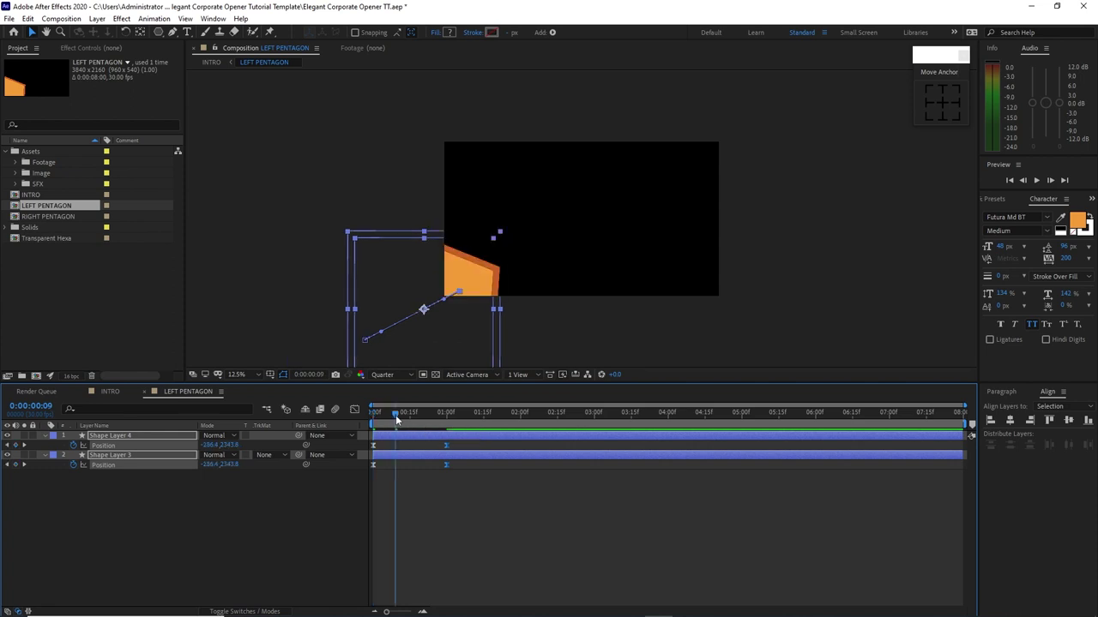
key(F2)
click(180, 435)
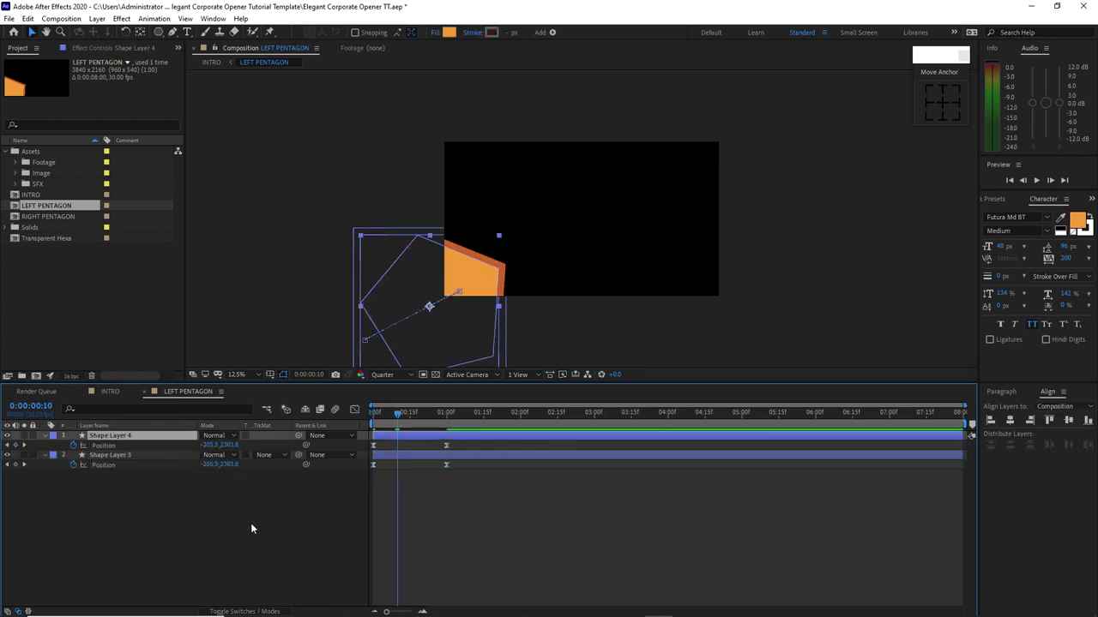
key(bracketleft)
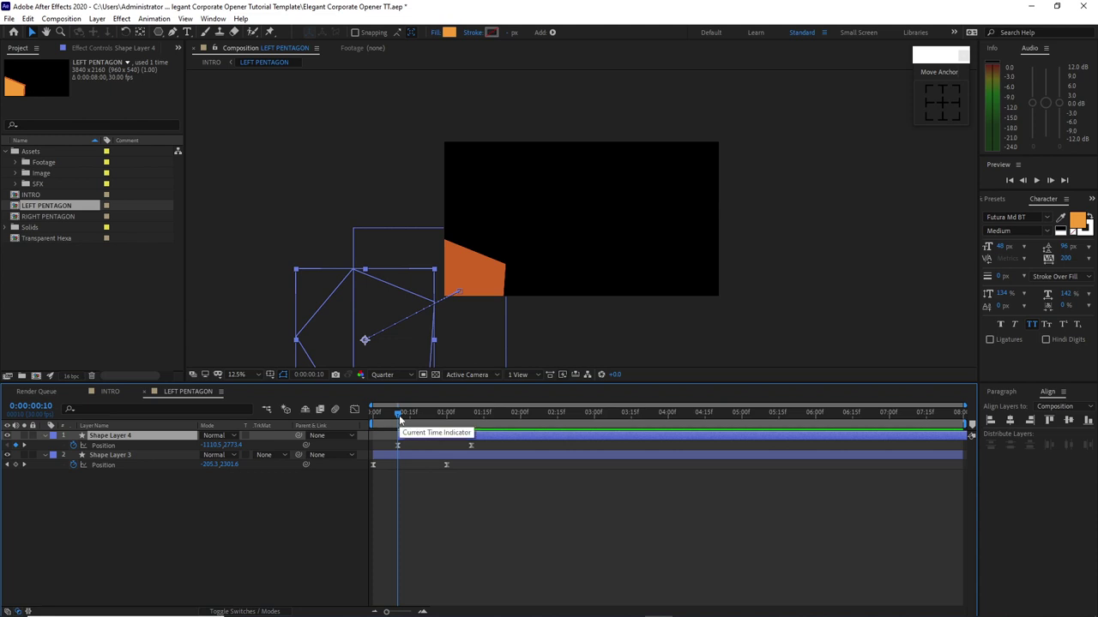
drag(399, 417, 484, 412)
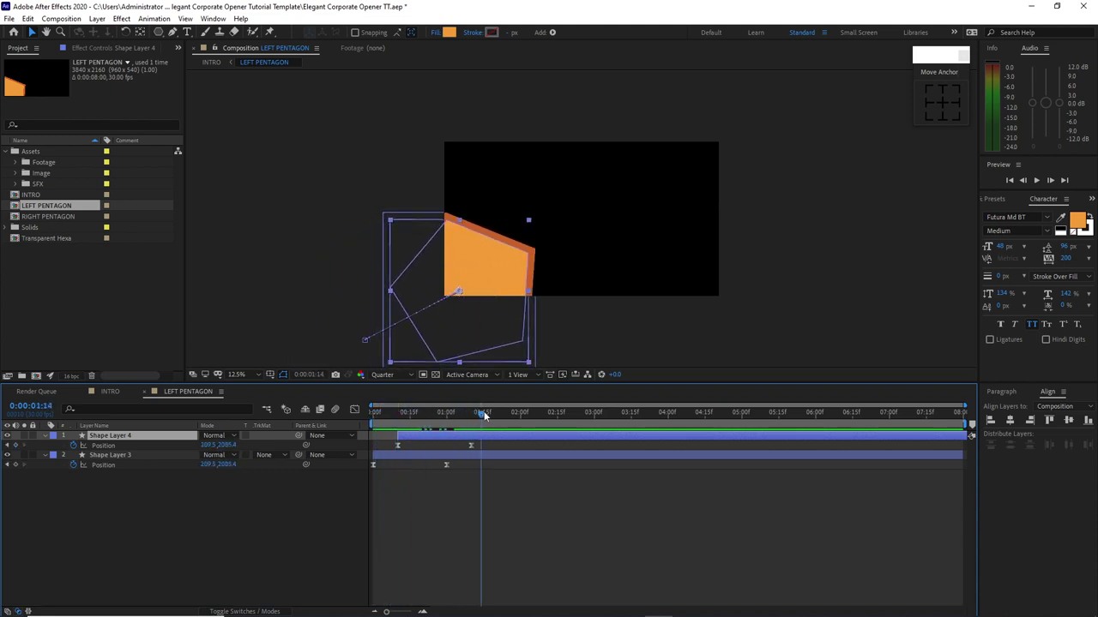
- In the RIGHT PENTAGON composition, animate both layers' Position from off-screen at about 4943.5, -119.6 at 0:00 to their corner spot at 0:00:00:15
click(111, 392)
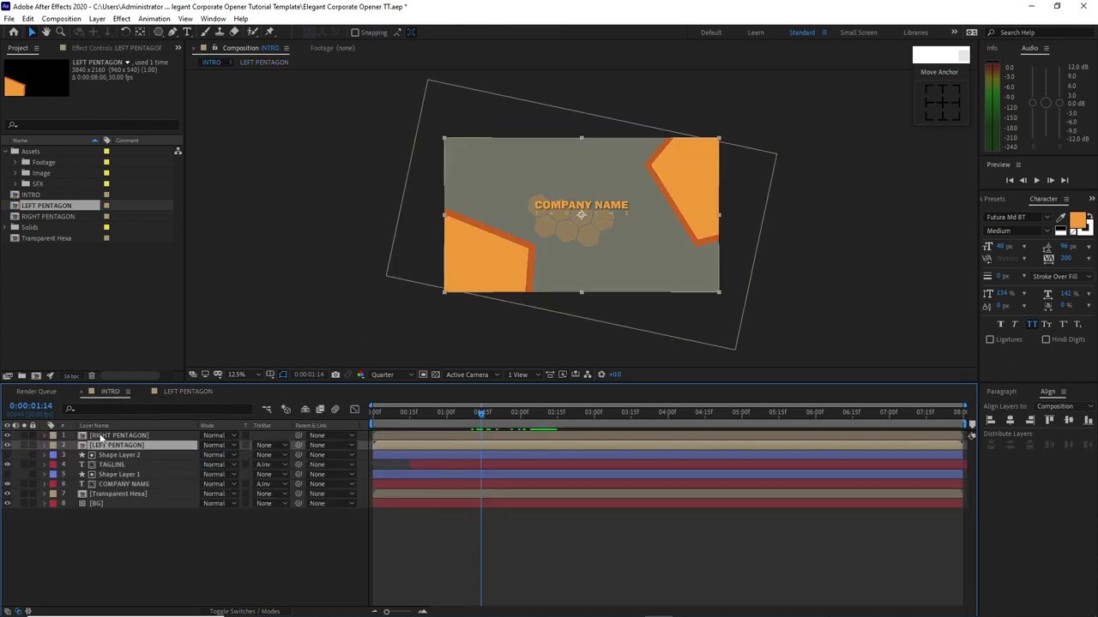
double_click(101, 435)
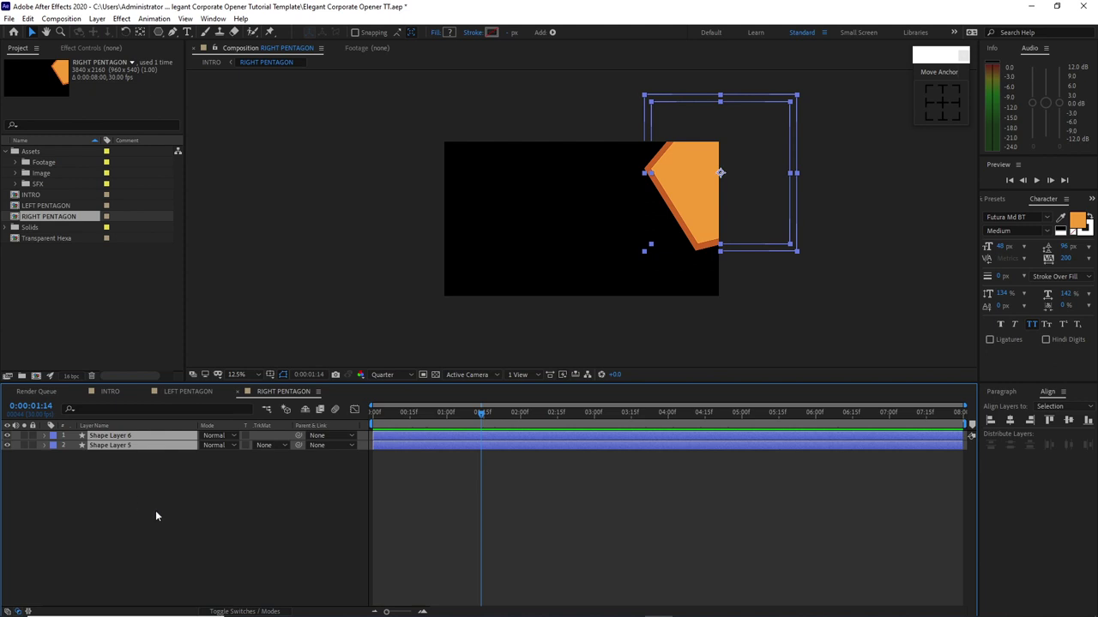
key(p)
key(Home)
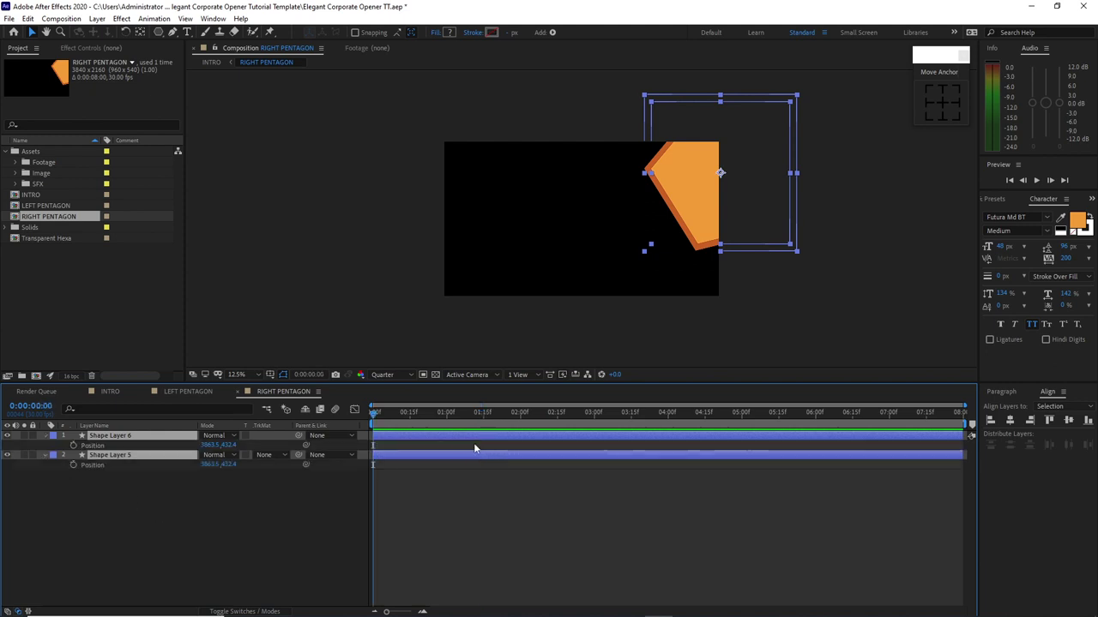
click(408, 414)
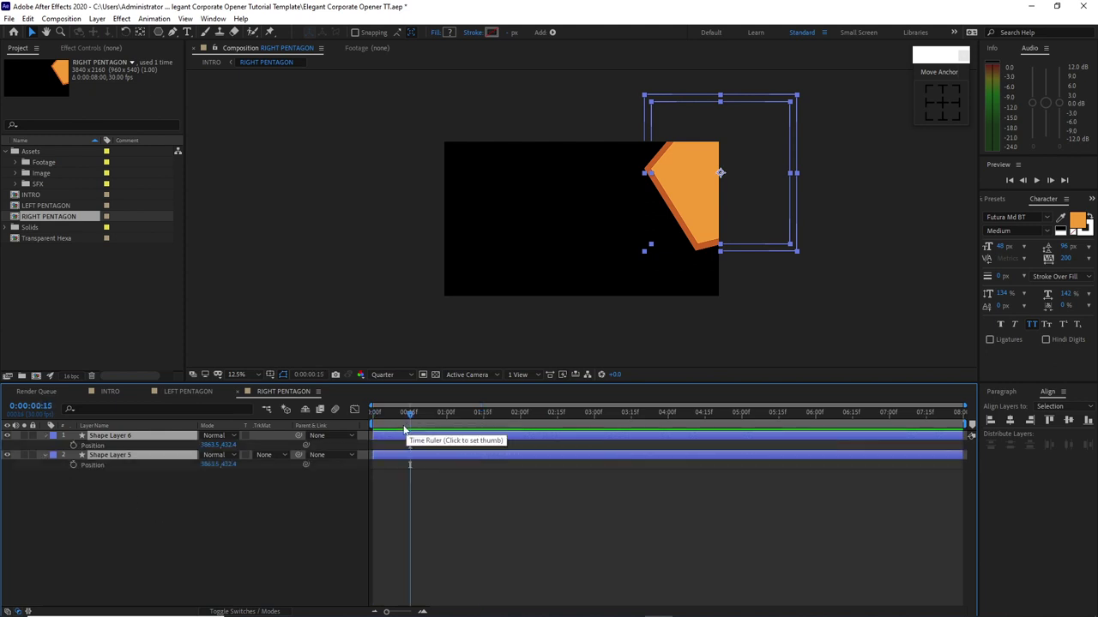
click(73, 445)
click(73, 464)
key(Page_Up)
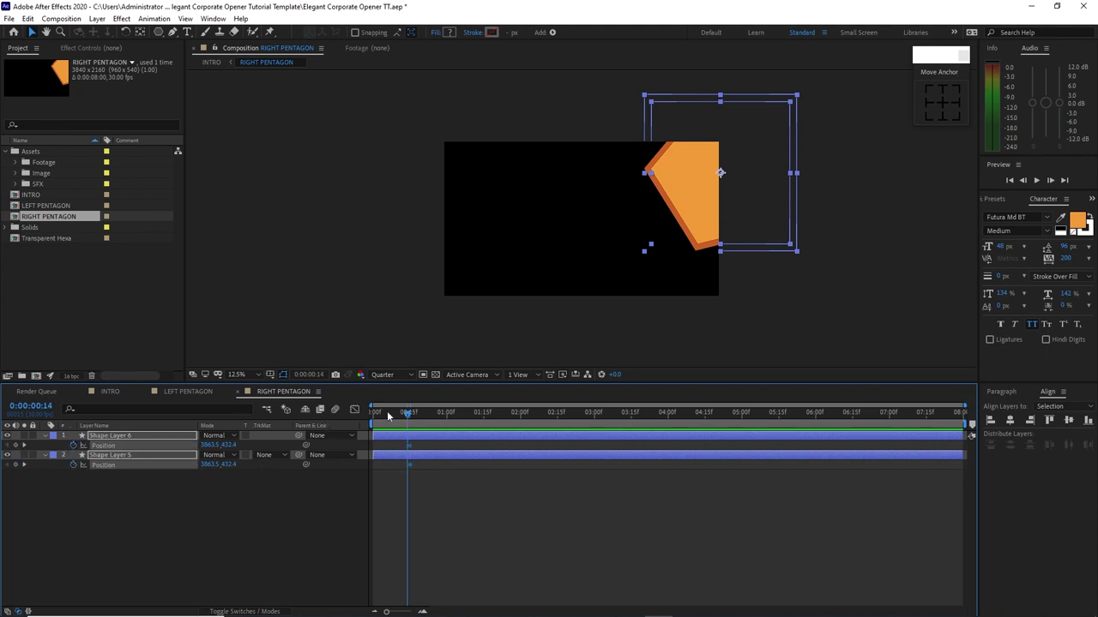
drag(388, 416, 360, 424)
drag(721, 175, 797, 134)
- Ease the Position keyframes of both right pentagon layers, reshape their speed curve to peak early, and preview the motion
drag(441, 447, 371, 470)
key(F9)
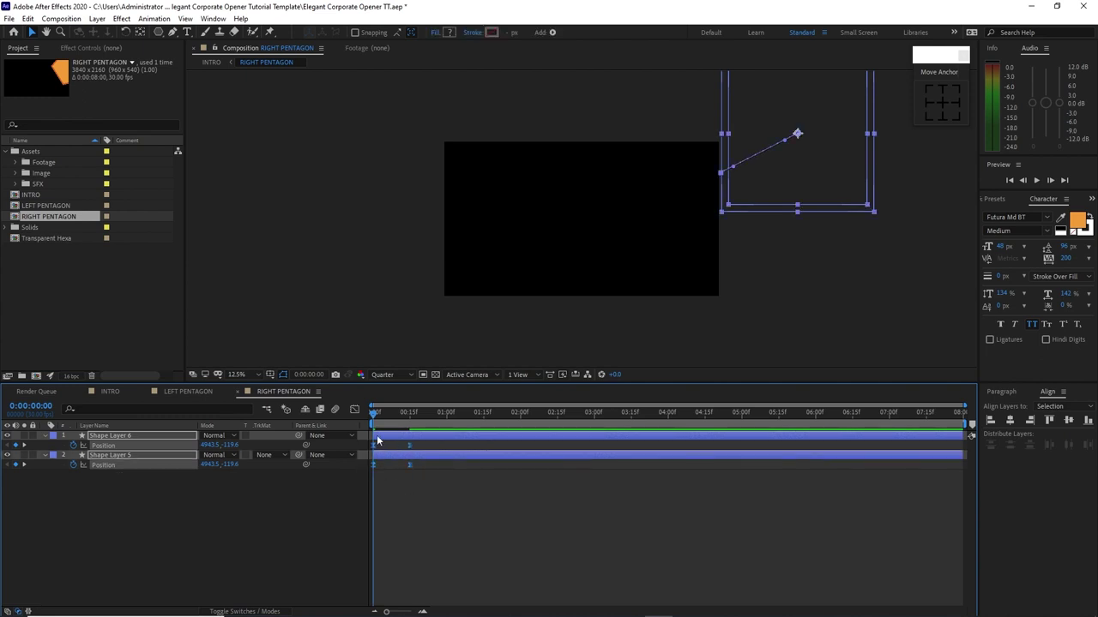
click(354, 409)
click(411, 575)
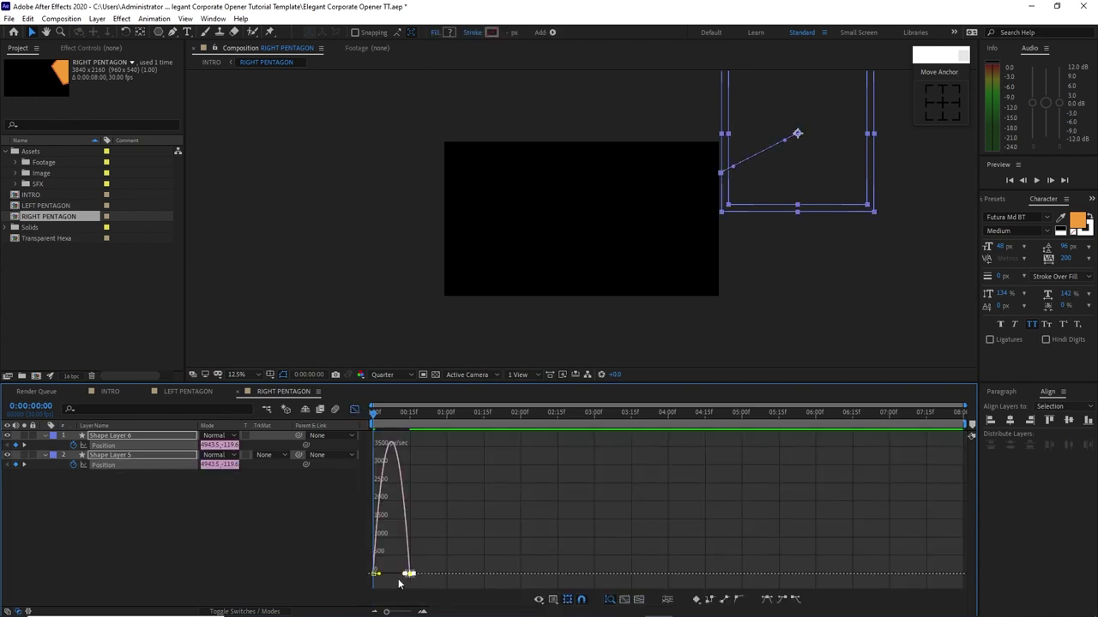
drag(968, 406, 570, 407)
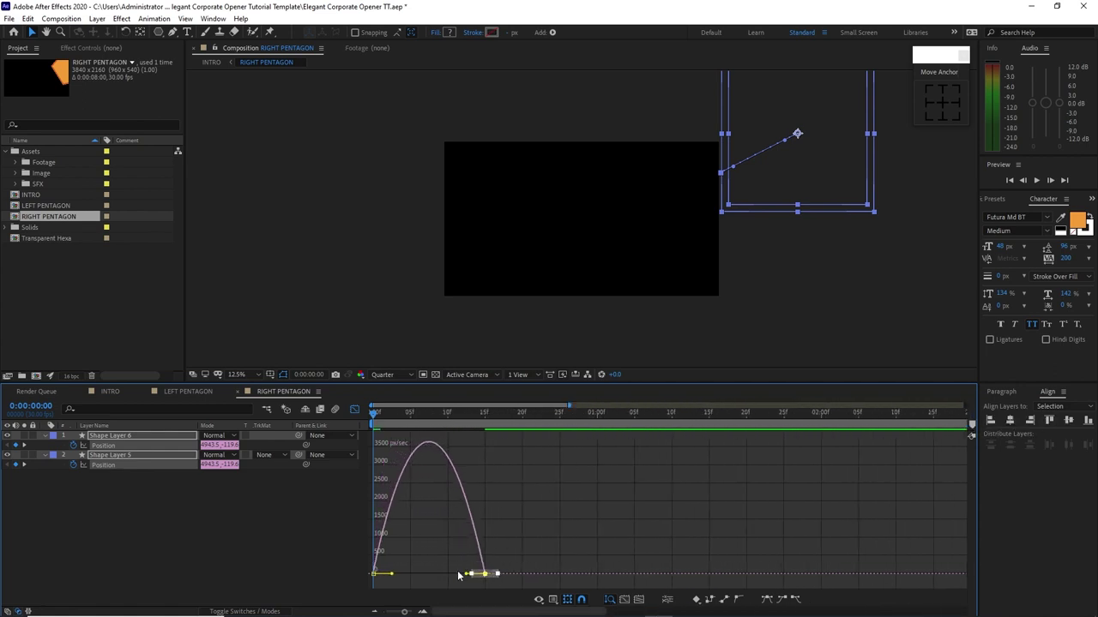
drag(469, 573, 453, 485)
drag(569, 406, 967, 406)
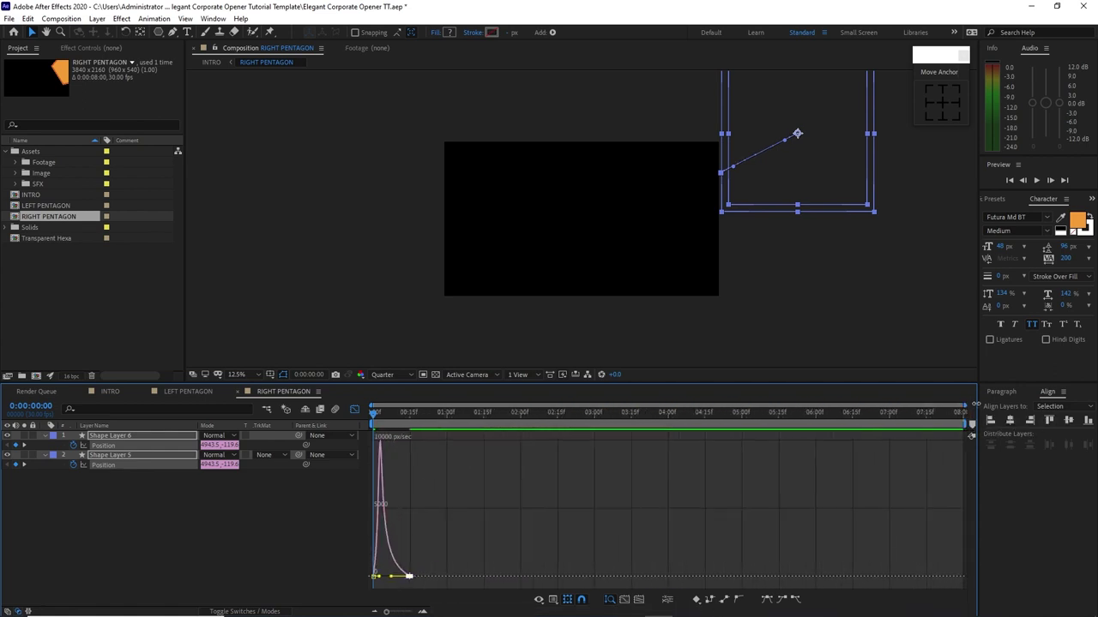
click(354, 409)
drag(375, 411, 423, 413)
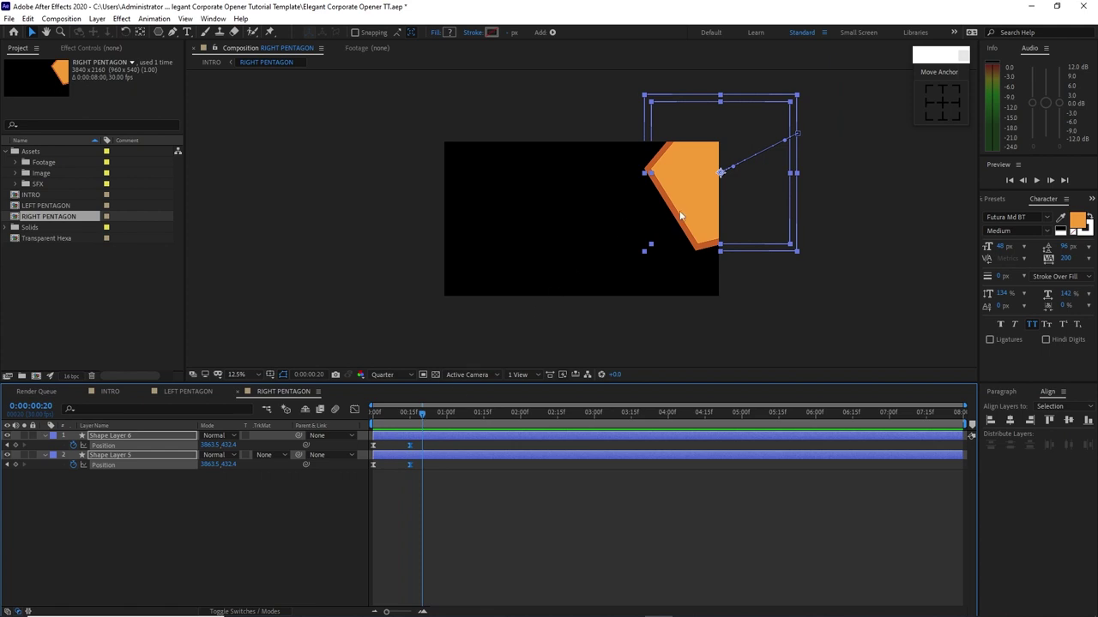
- Swap the right pentagon fills, giving the front shape the dark orange and the back one, Shape Layer 5, the light orange F59D36
click(164, 453)
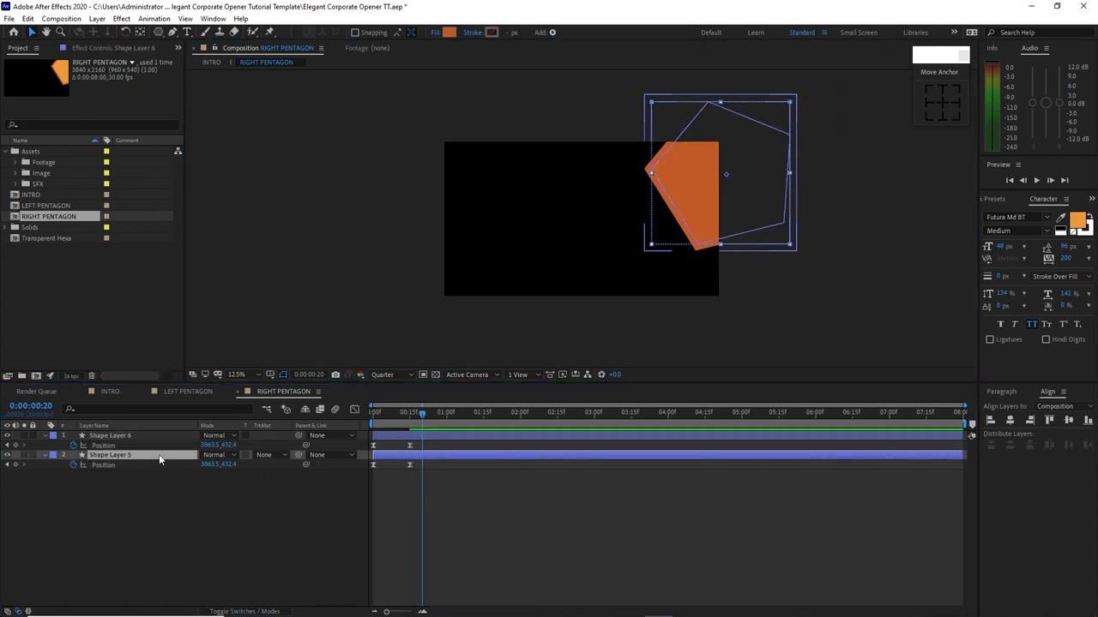
click(447, 36)
click(342, 181)
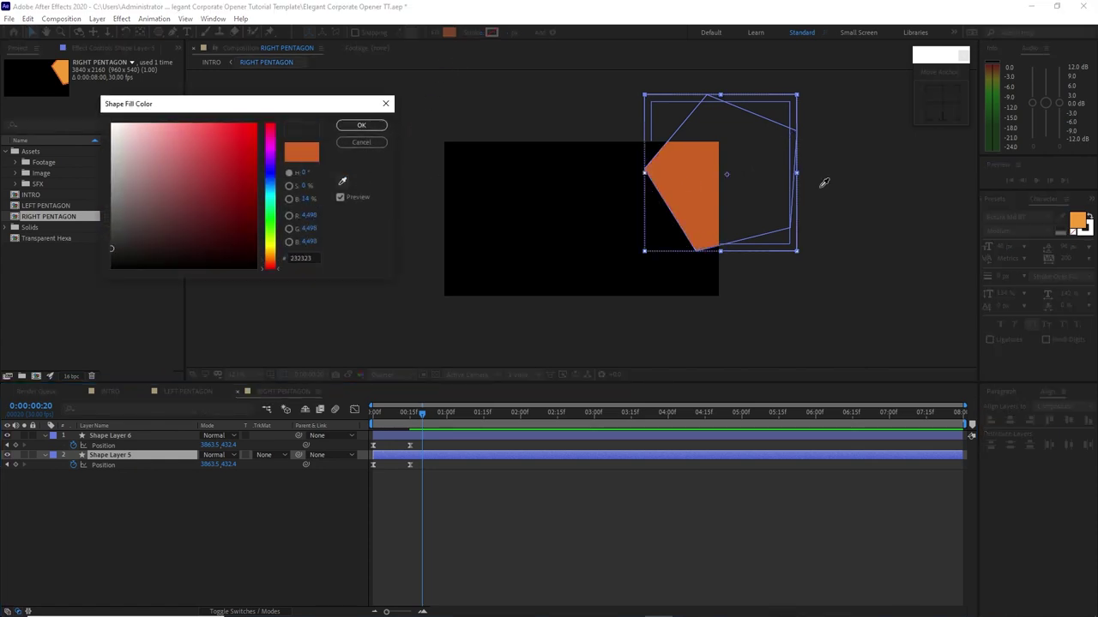
click(1083, 214)
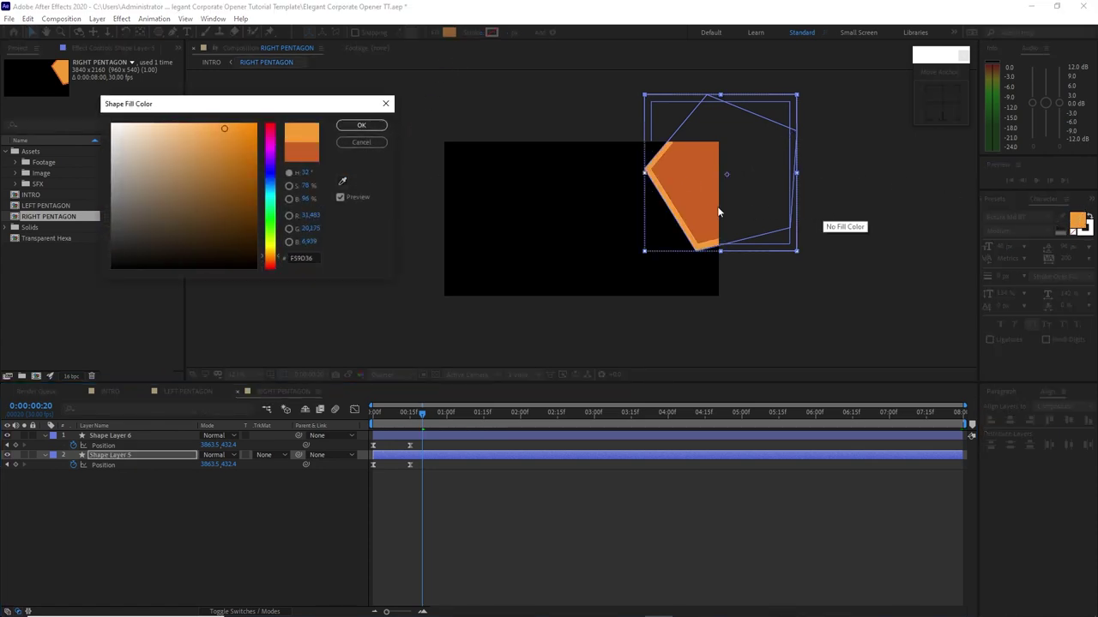
click(361, 126)
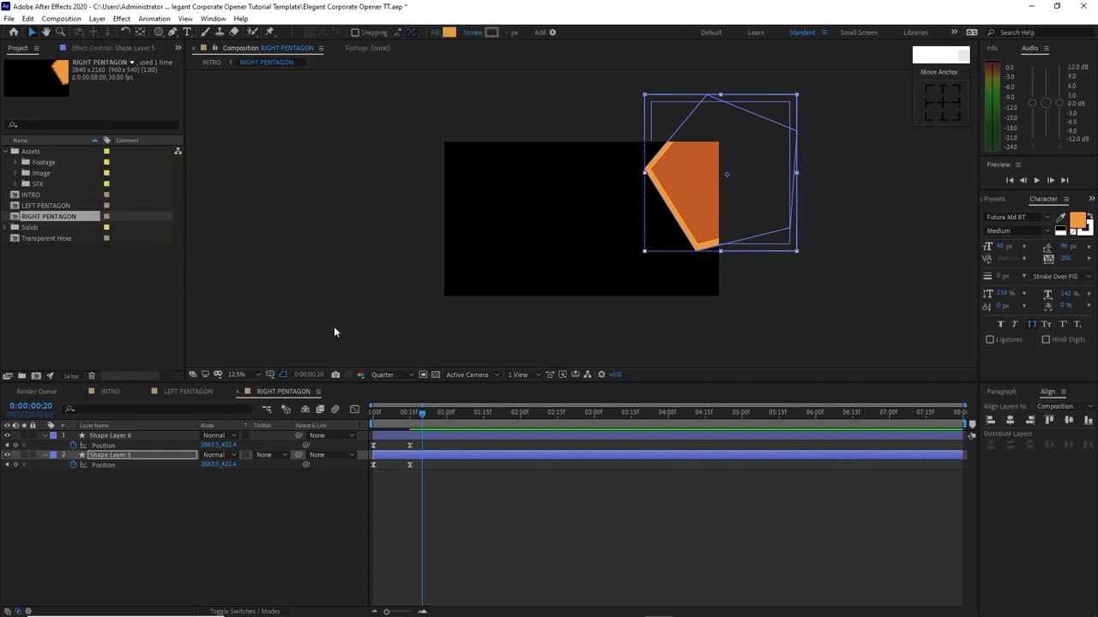
click(333, 326)
- In the INTRO composition at 0:00:02:00, add the text LOGO HERE over the left pentagon
click(111, 392)
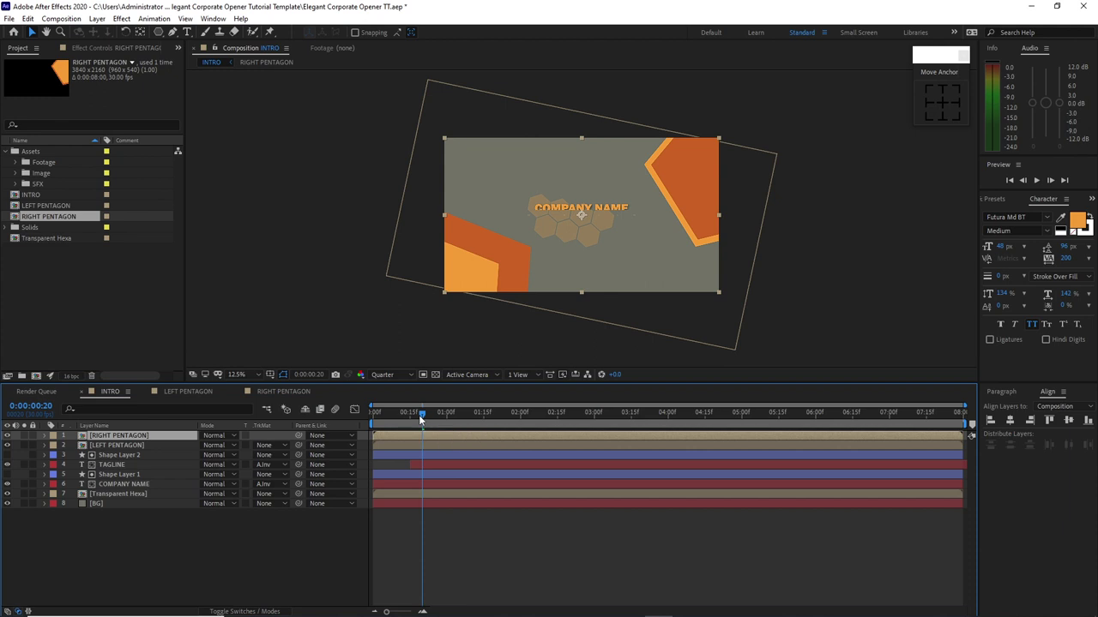
drag(420, 412, 516, 358)
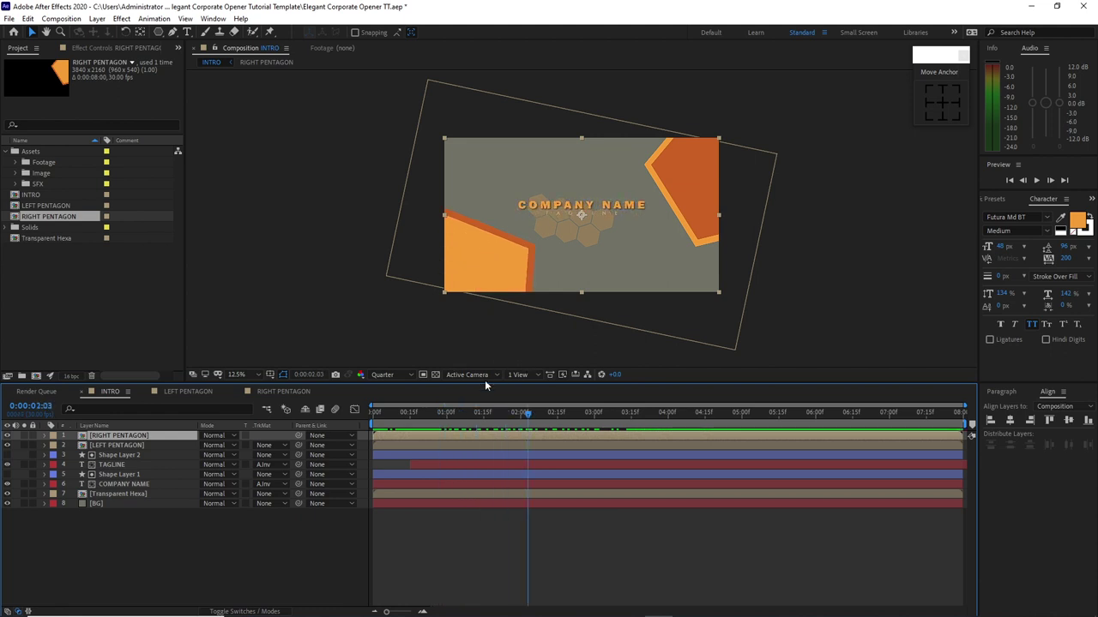
click(473, 270)
key(ctrl+t)
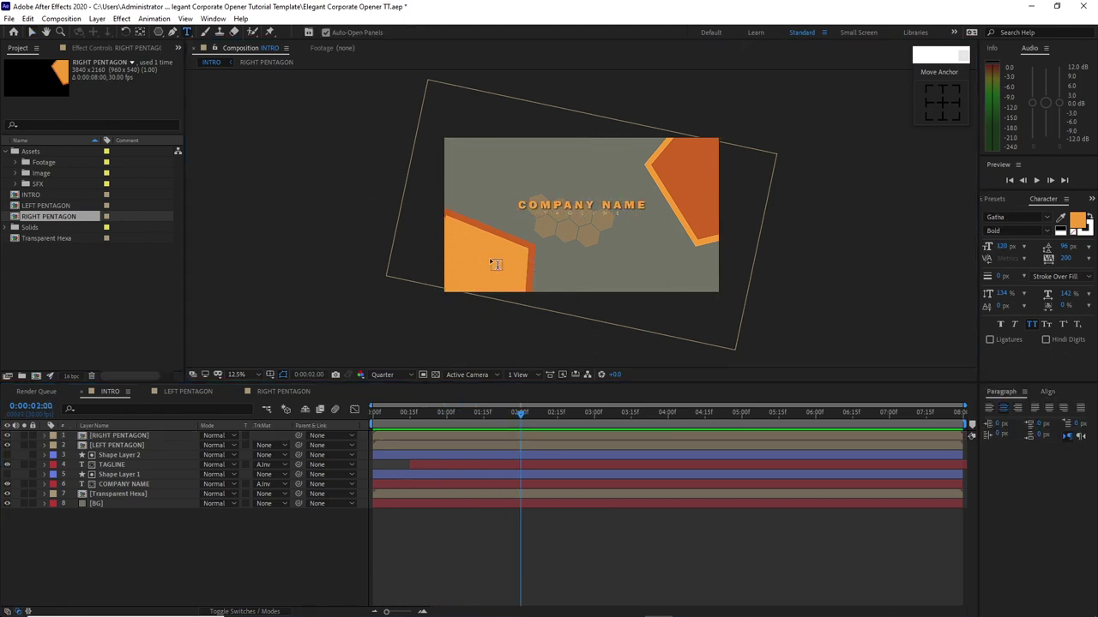
click(472, 257)
text(LO)
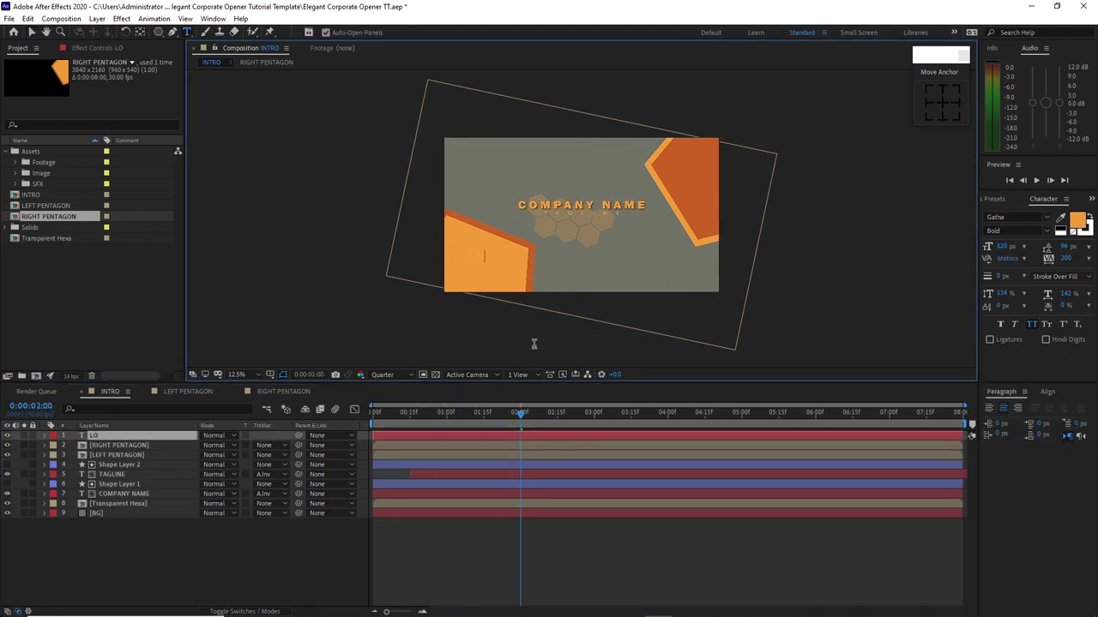
text(GO HERE)
click(31, 31)
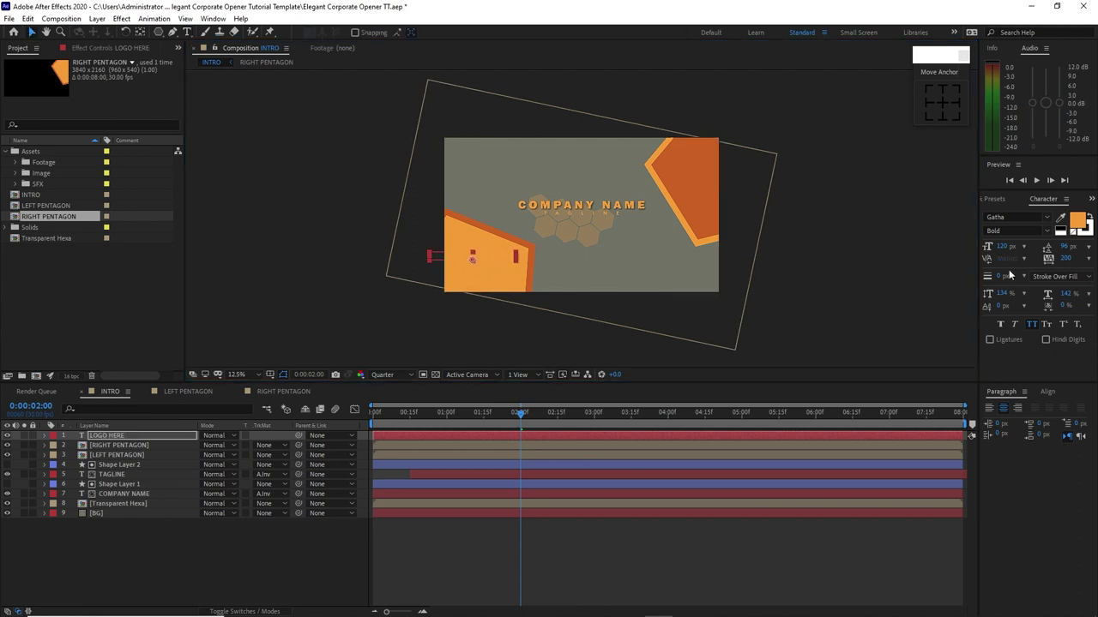
- Style LOGO HERE with the background's grey and a tracking of 0, and fit it inside the light left pentagon
click(1060, 217)
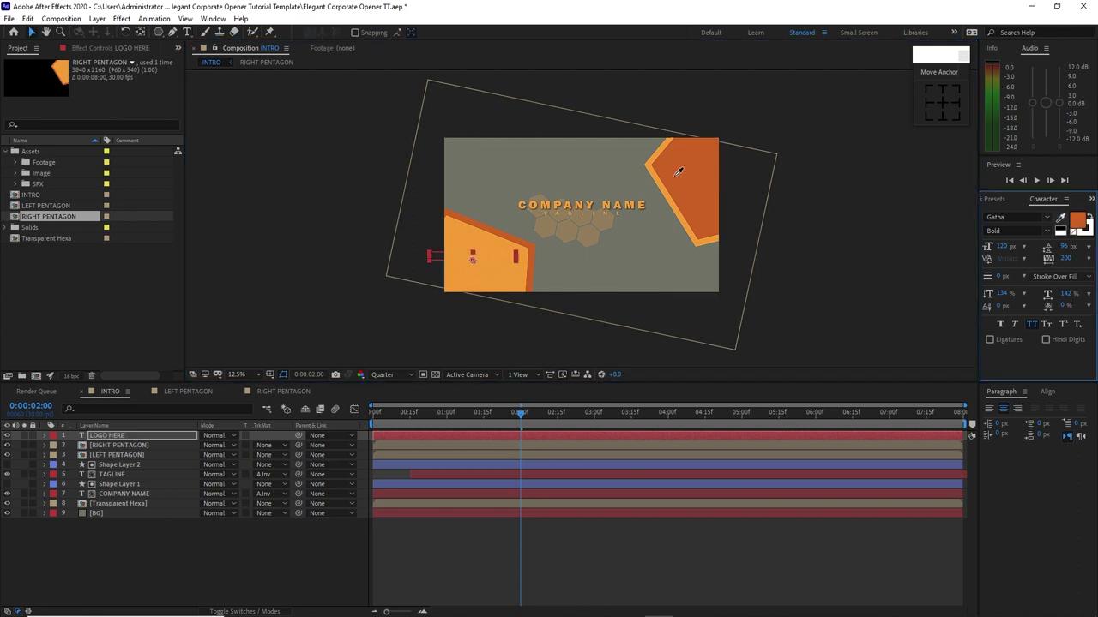
click(567, 163)
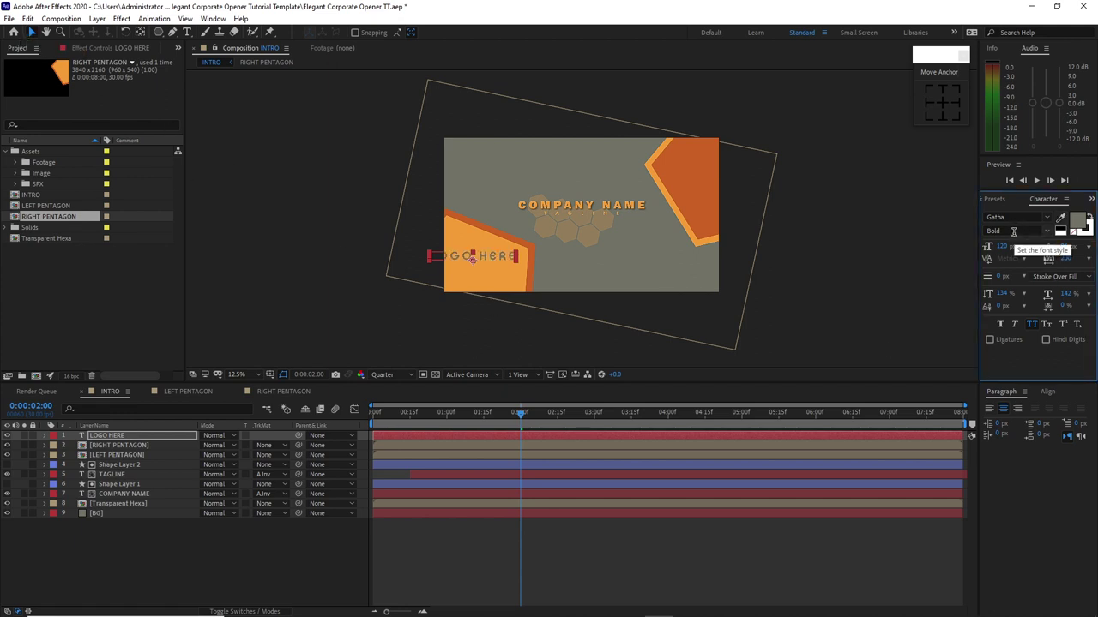
click(1089, 258)
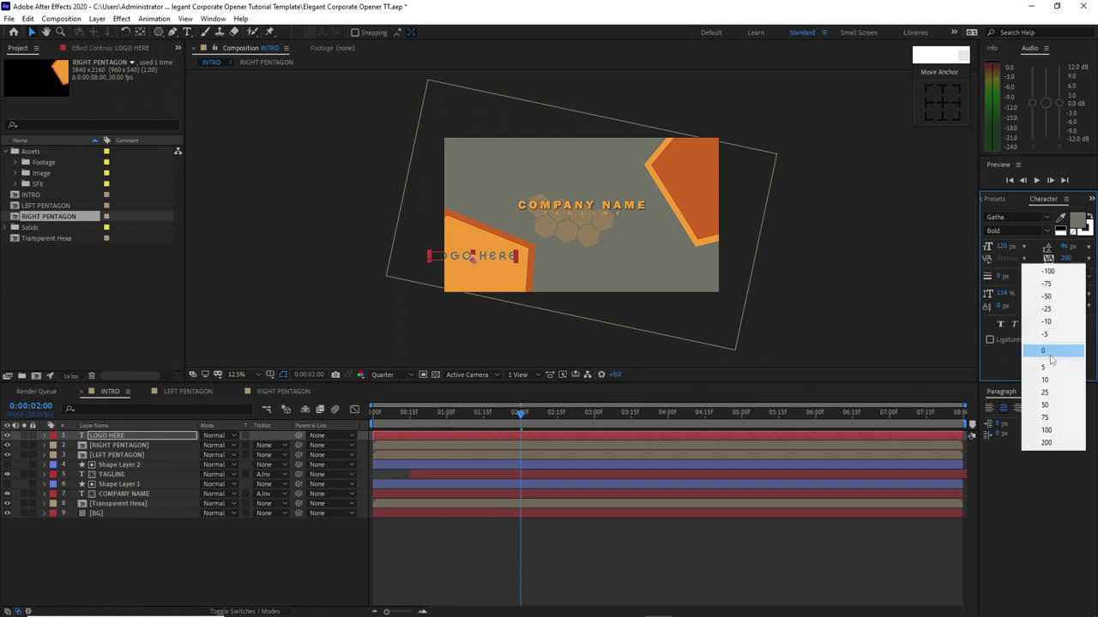
click(1044, 351)
drag(472, 259, 485, 266)
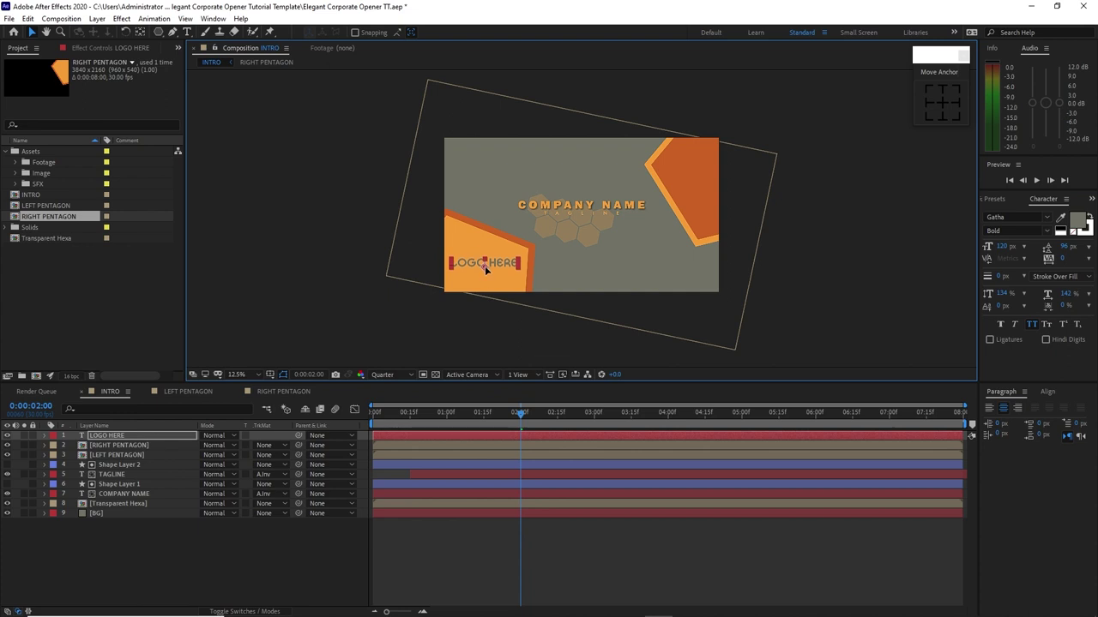
click(284, 278)
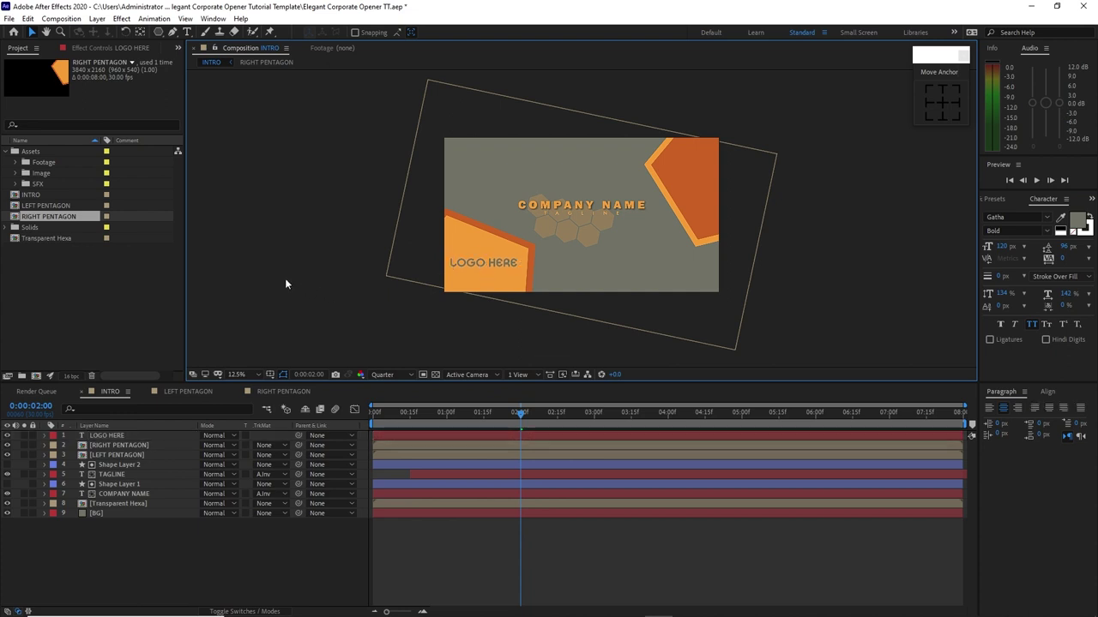
- Add Circle Pop.mov as the uppermost INTRO layer and pre-compose it, moving all attributes into the new composition
click(15, 163)
click(26, 174)
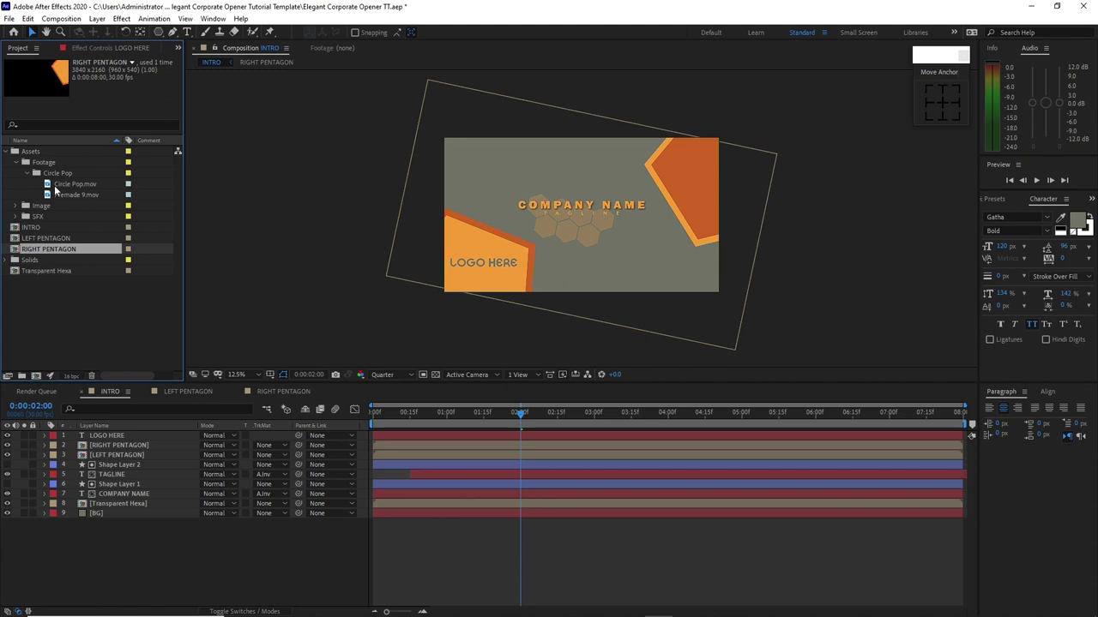
drag(54, 185, 92, 440)
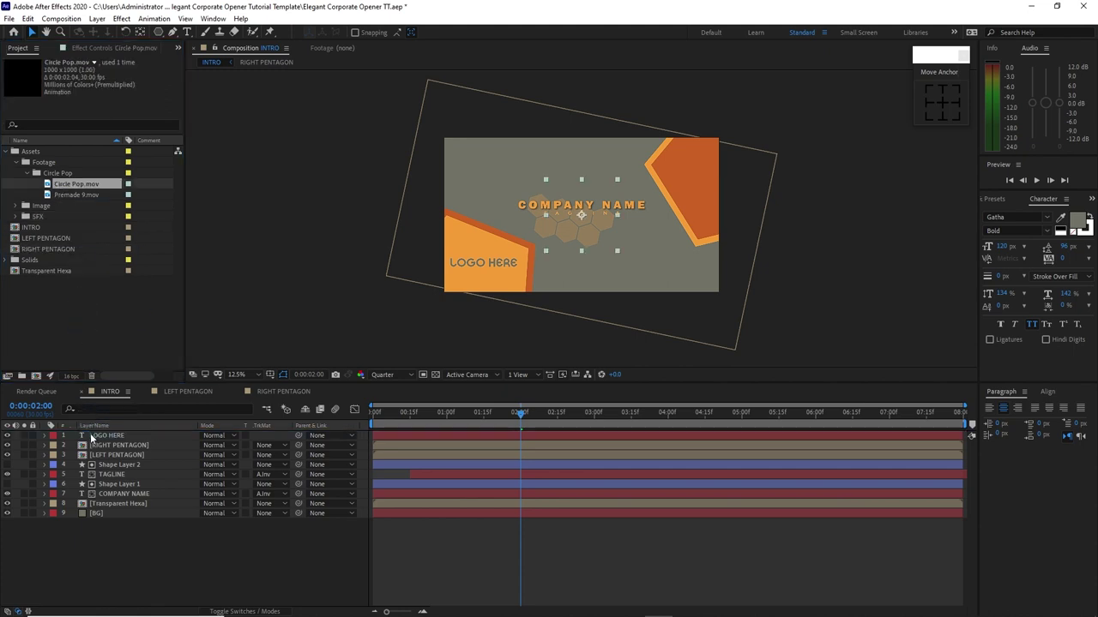
right_click(92, 438)
click(121, 387)
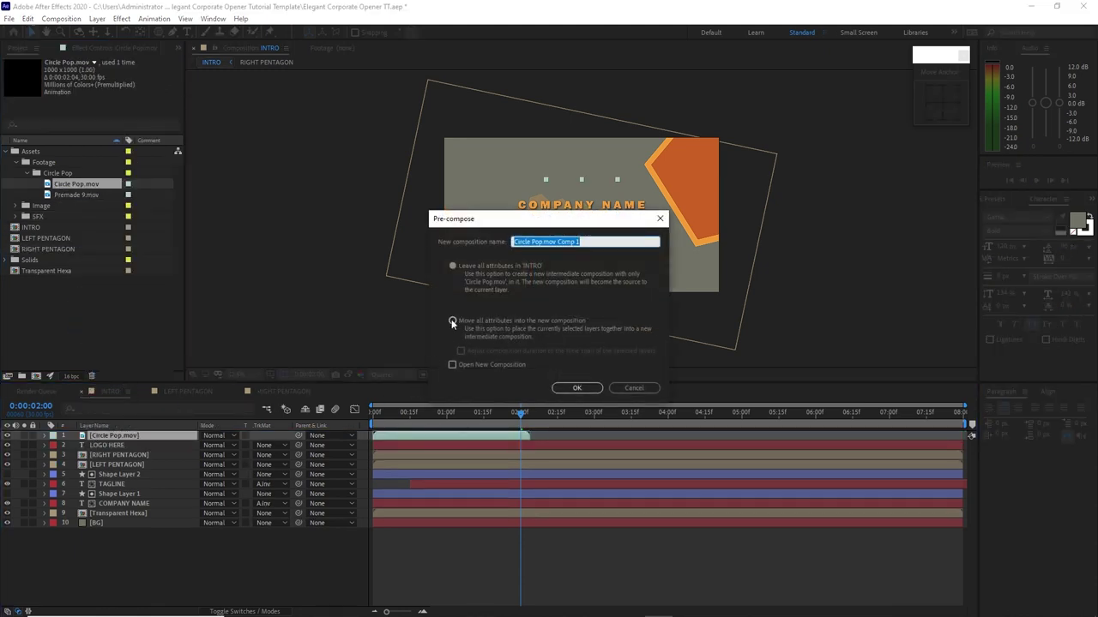
click(452, 320)
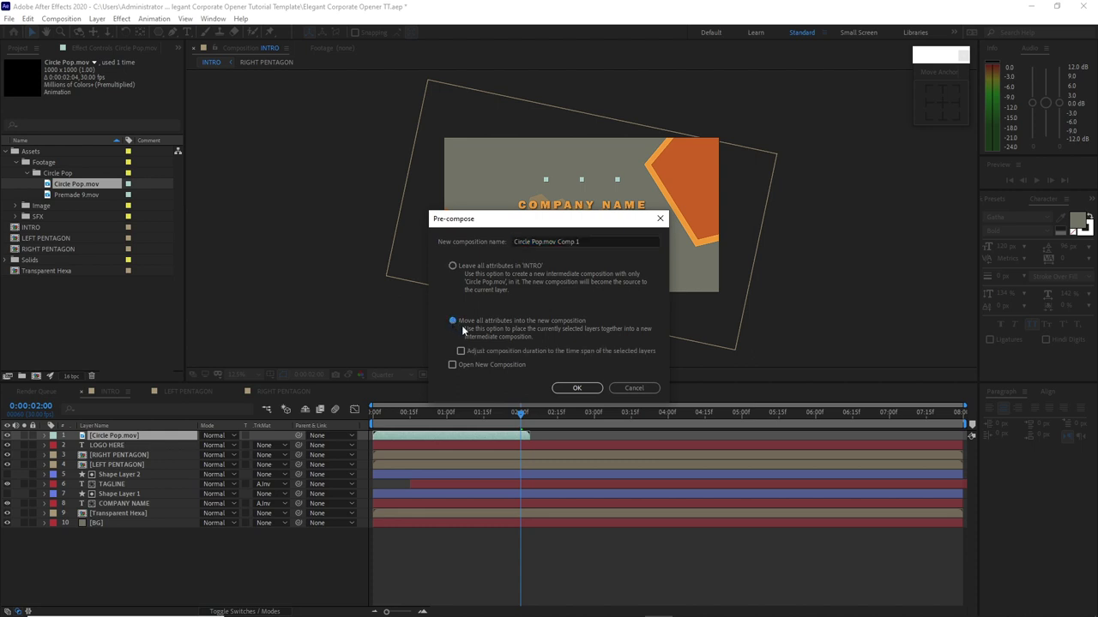
click(568, 386)
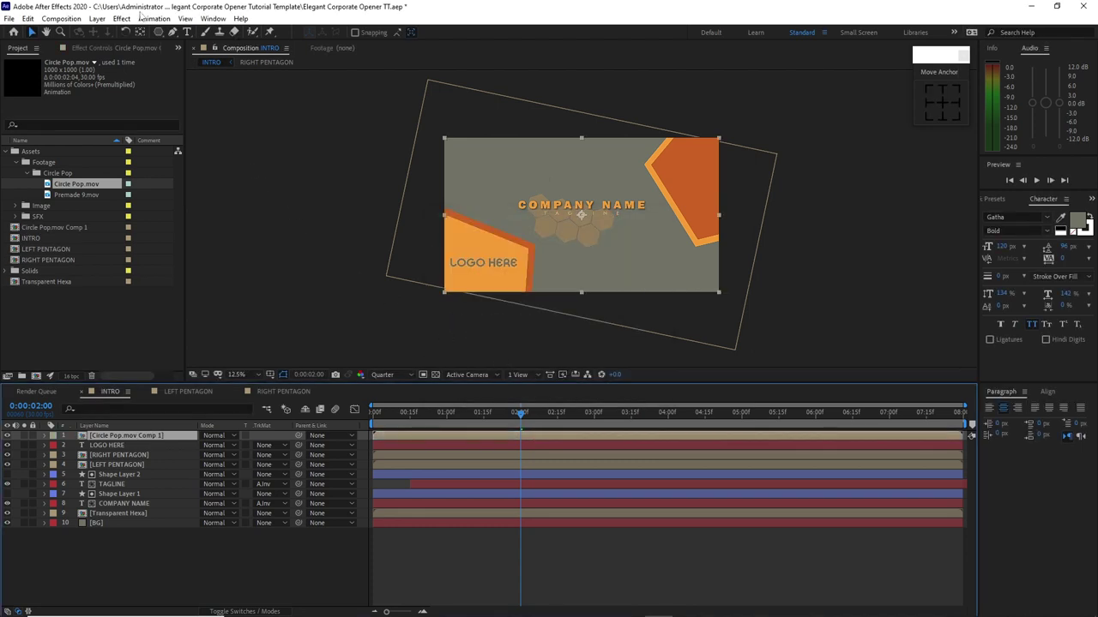
- Apply a Fill effect to the Circle Pop.mov composition layer, using the grey sampled from the background
click(122, 18)
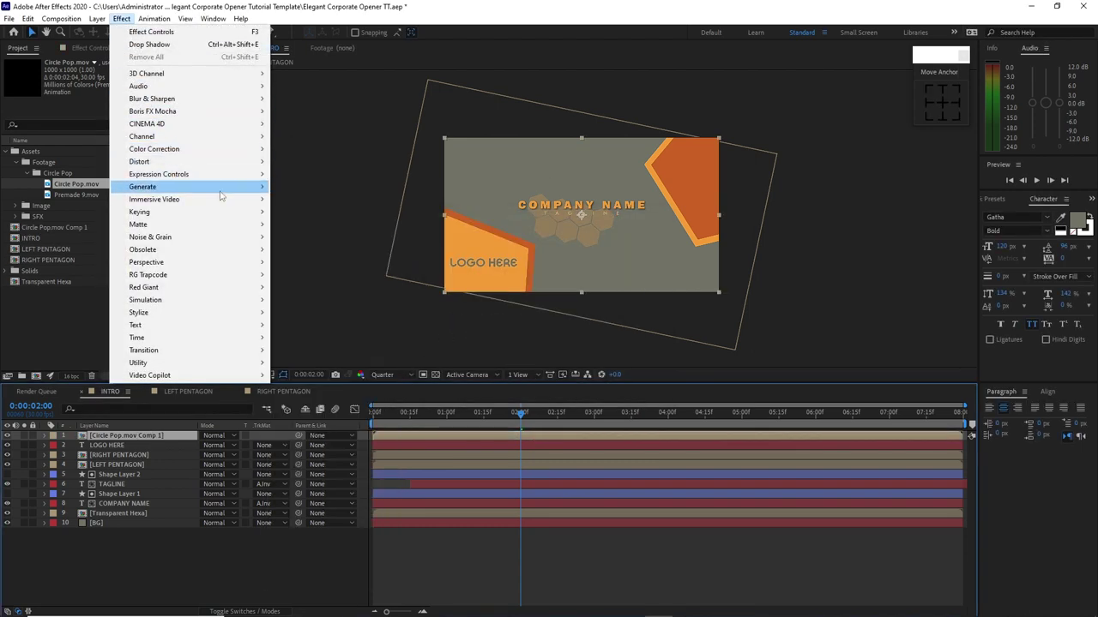
mouse_move(221, 188)
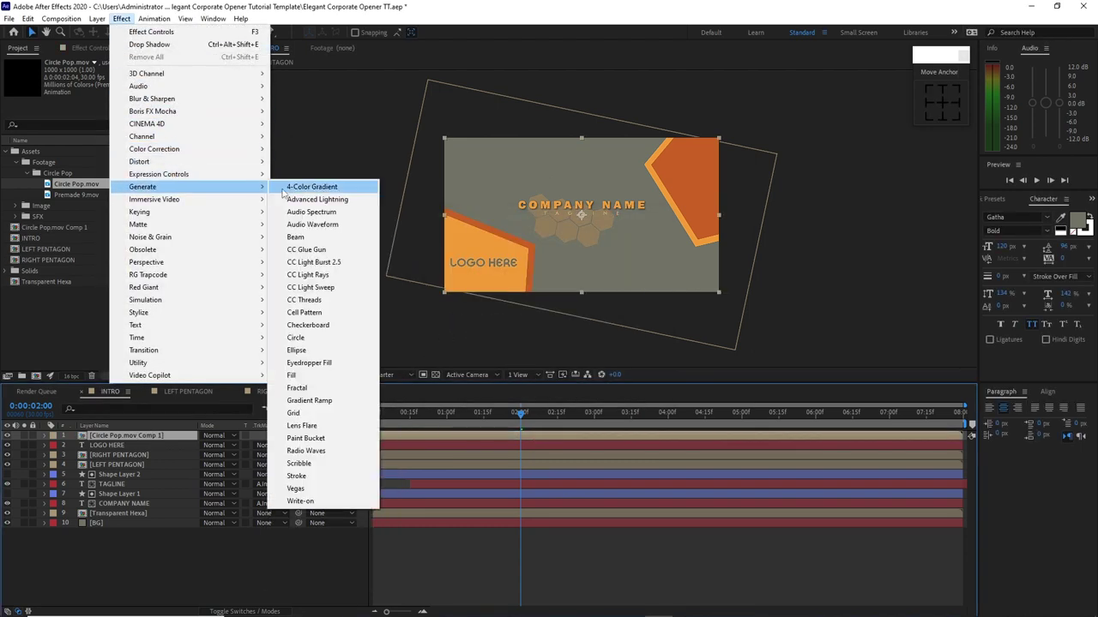
click(296, 376)
click(122, 101)
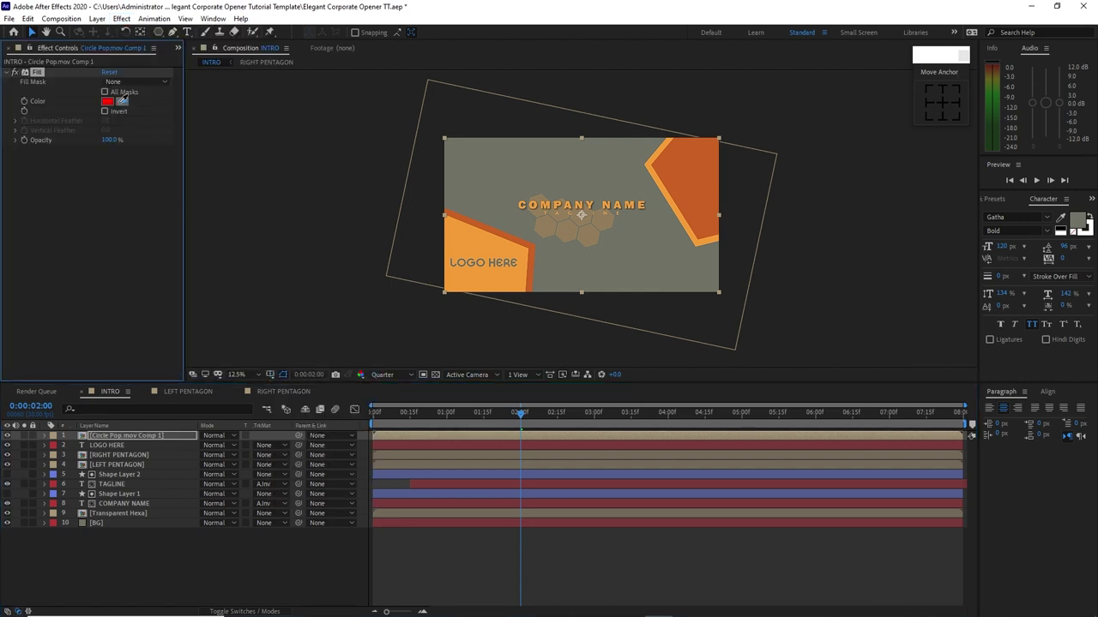
click(485, 161)
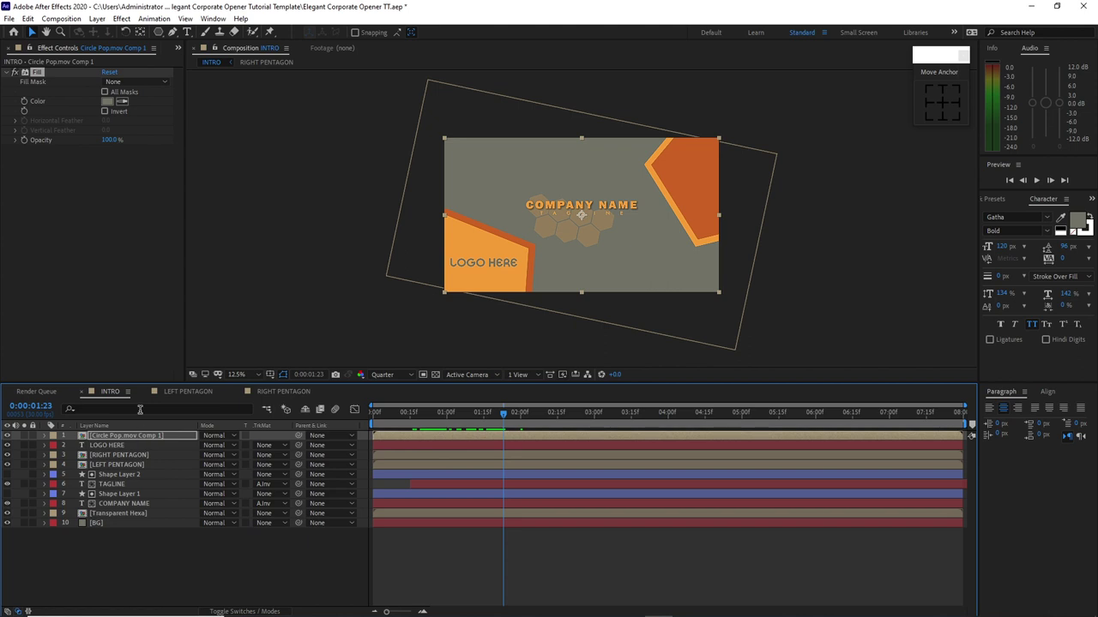
- Add Premade 9.mov above the other INTRO layers and pre-compose it with all attributes moved into the new composition
click(177, 47)
click(204, 62)
drag(78, 196, 93, 436)
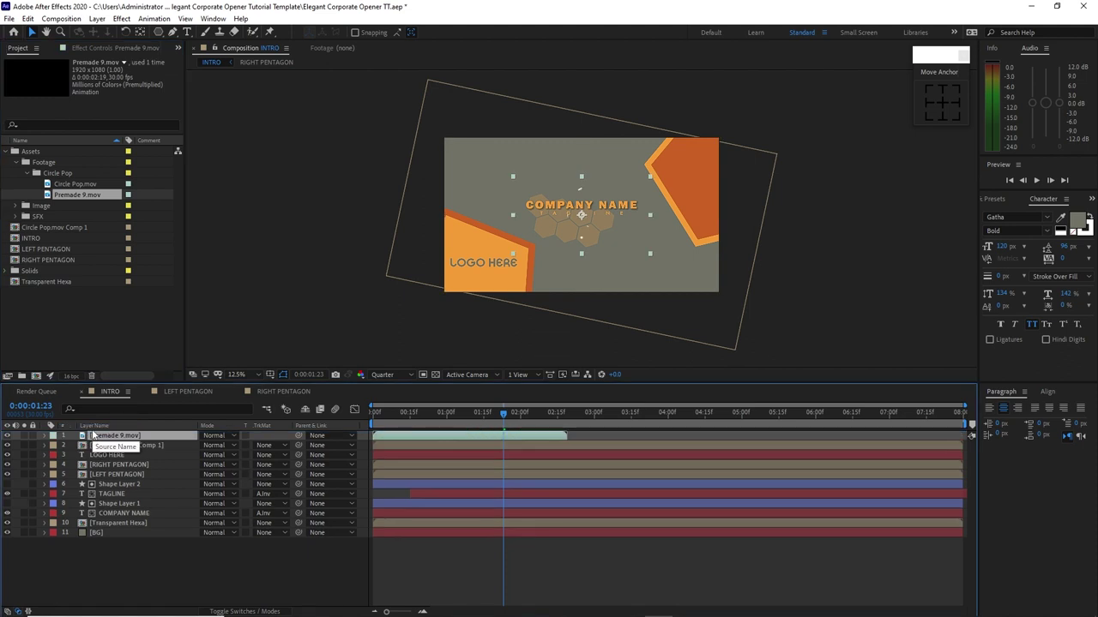
right_click(103, 435)
click(169, 369)
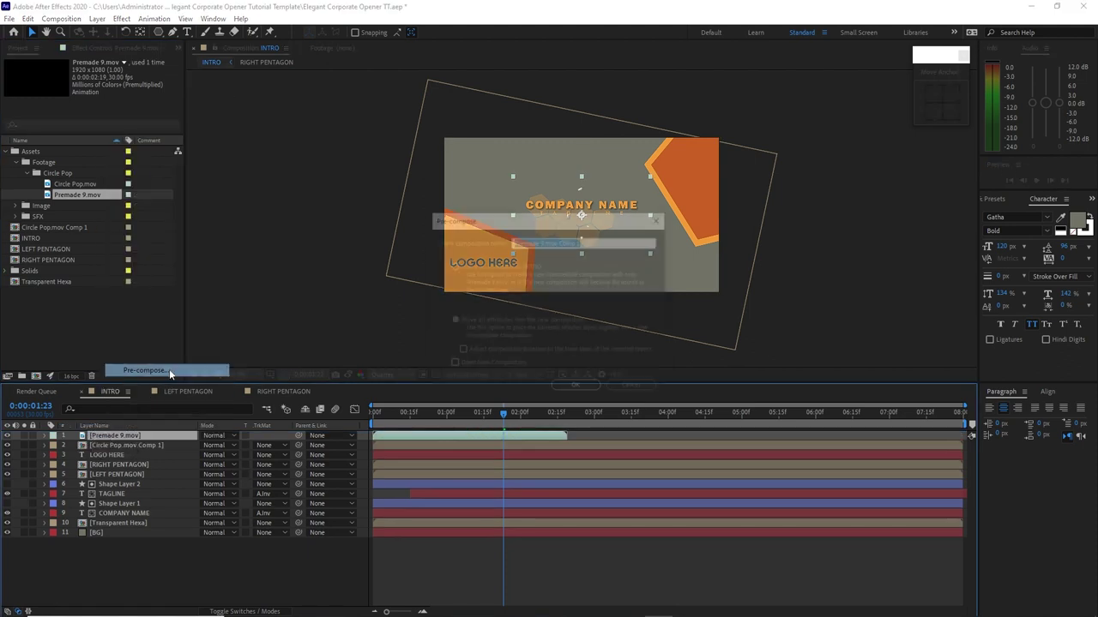
click(453, 320)
click(576, 388)
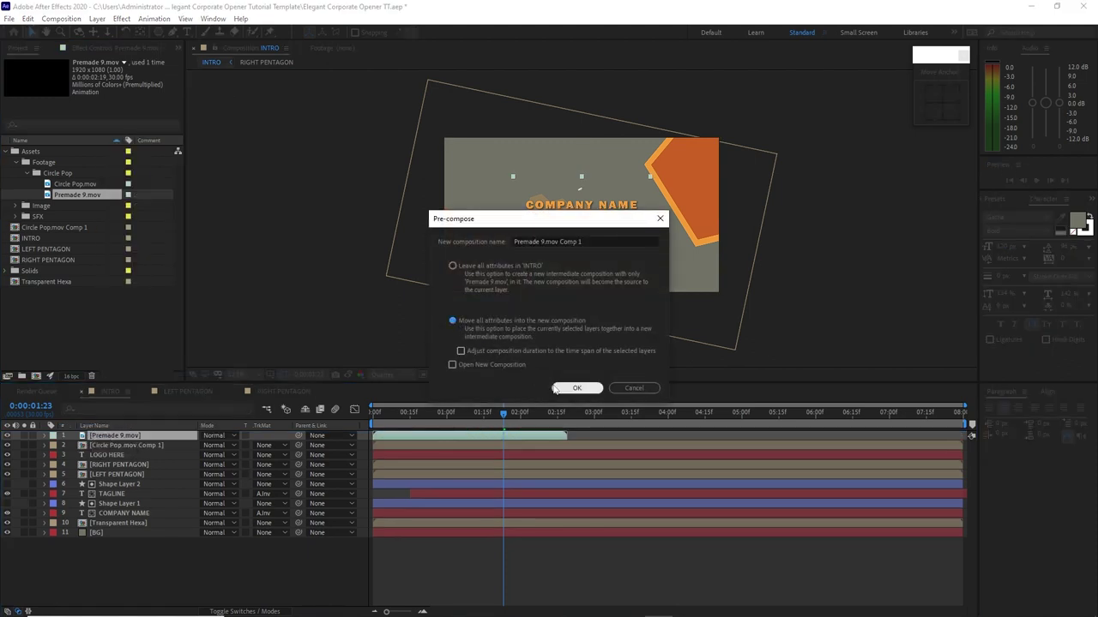
- Rename the Premade 9.mov composition layer to "Animated left hex" and move it to position 499, 1811 over the left pentagon
right_click(130, 437)
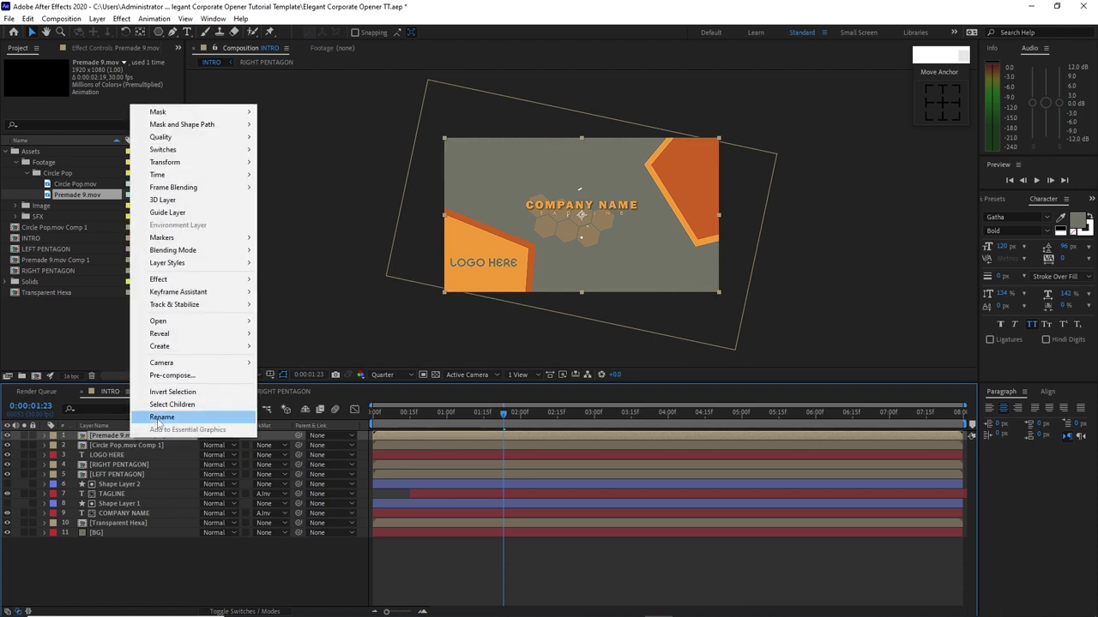
click(162, 417)
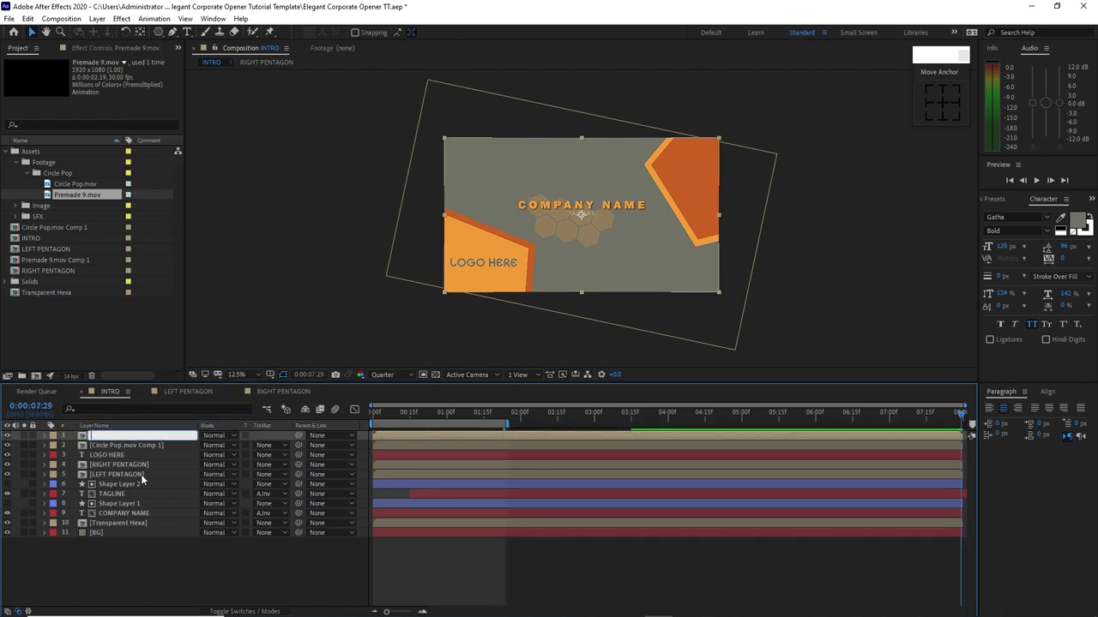
text(Animated left hex)
key(Return)
key(p)
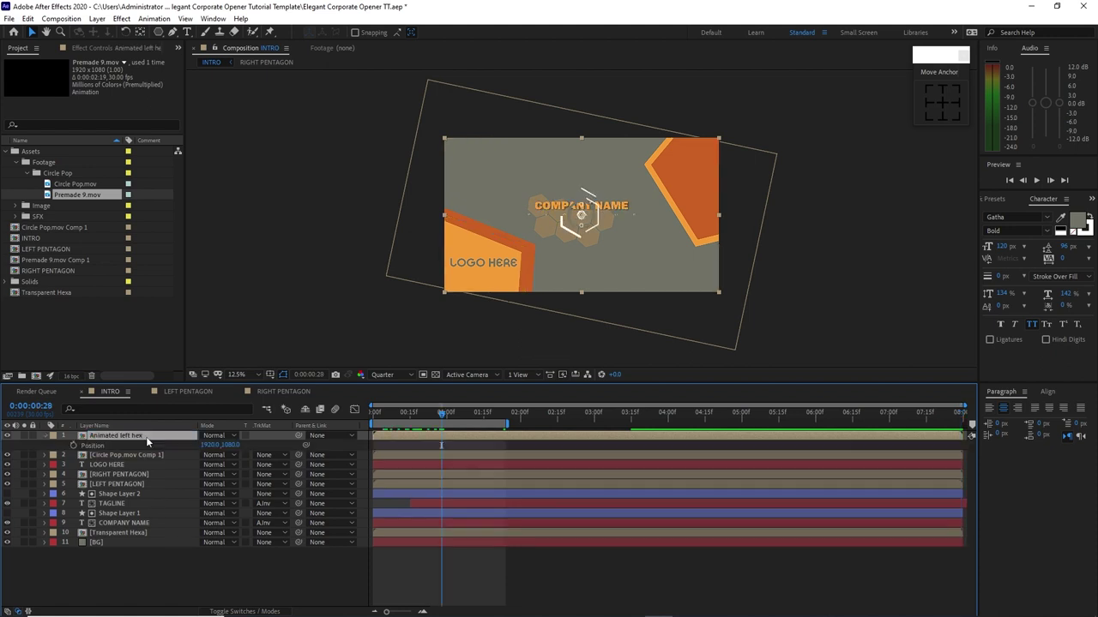
mouse_move(228, 445)
mouse_down()
mouse_move(257, 445)
mouse_move(208, 446)
mouse_move(215, 460)
mouse_move(262, 449)
mouse_move(245, 441)
mouse_up()
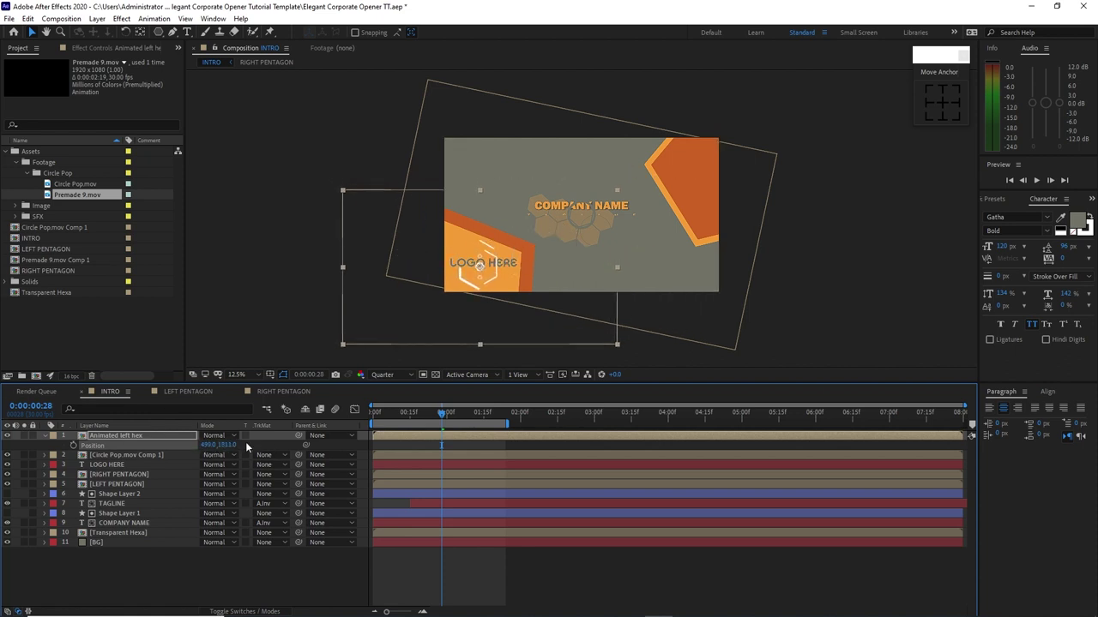
- Apply a Fill effect to Animated left hex, using the dark orange sampled from the left pentagon
click(121, 18)
mouse_move(154, 187)
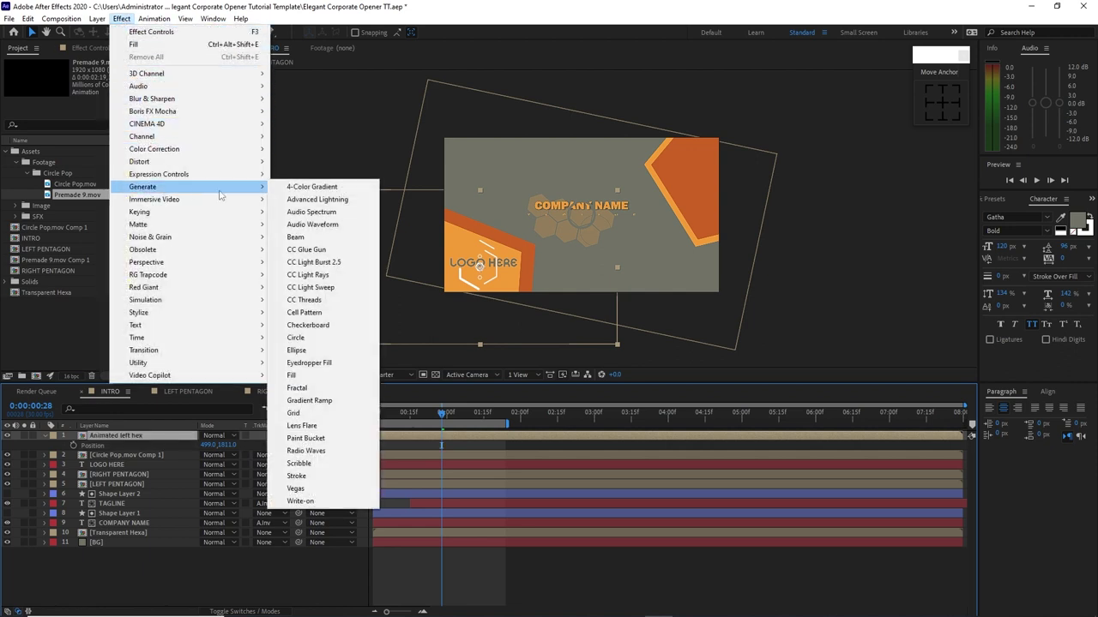
click(300, 375)
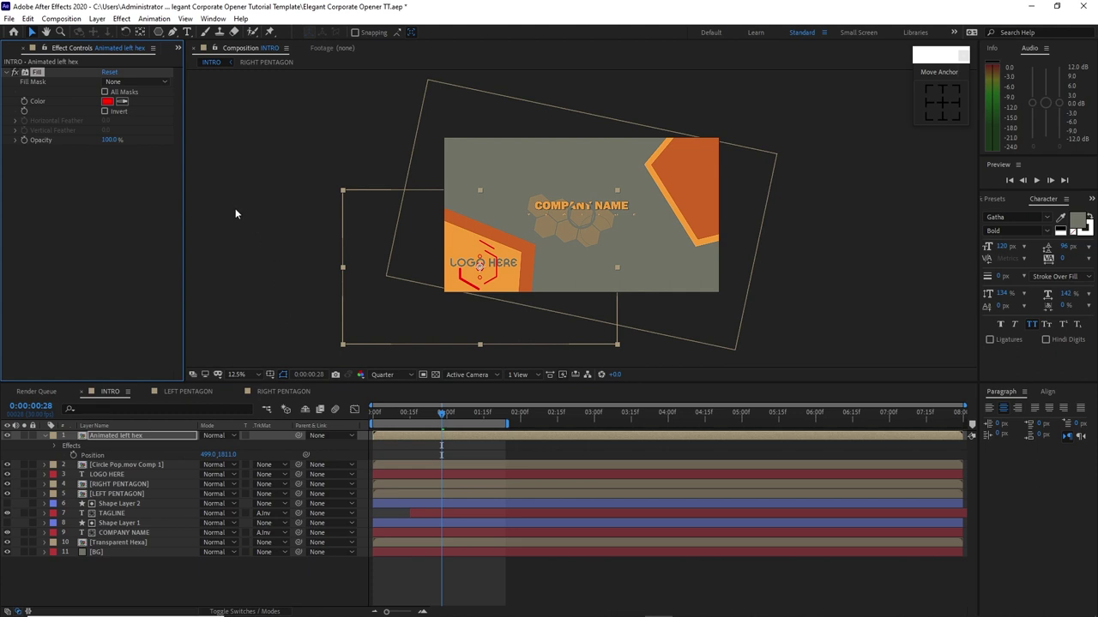
click(122, 102)
click(481, 230)
- Place the Animated left hex layer directly below LOGO HERE in the layer stack and preview it up to 0:00:01:12
click(45, 437)
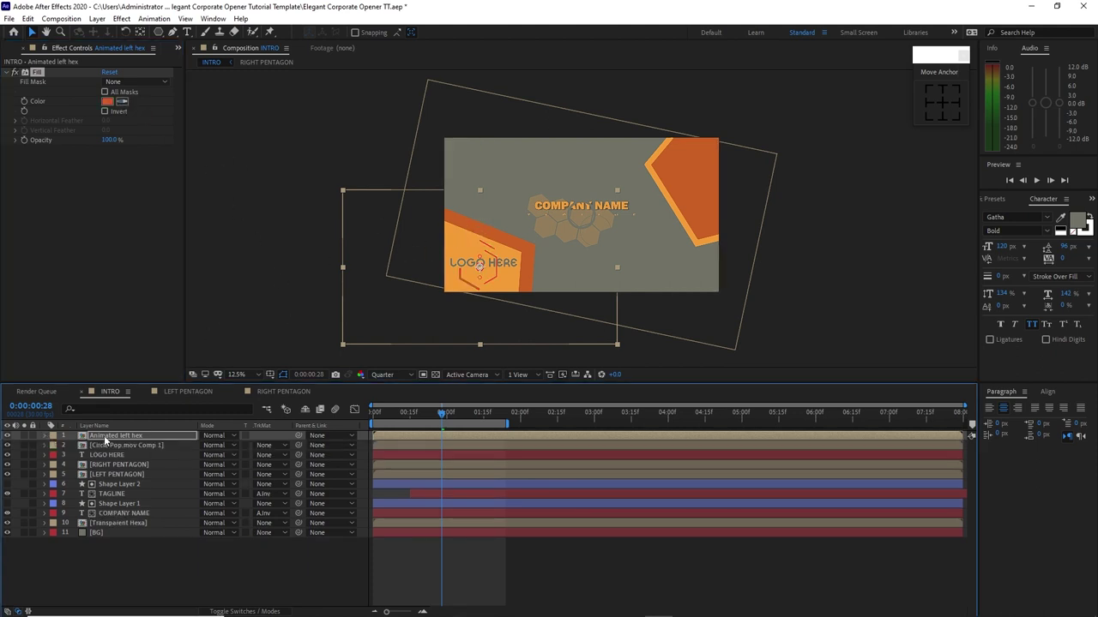
drag(104, 436, 101, 458)
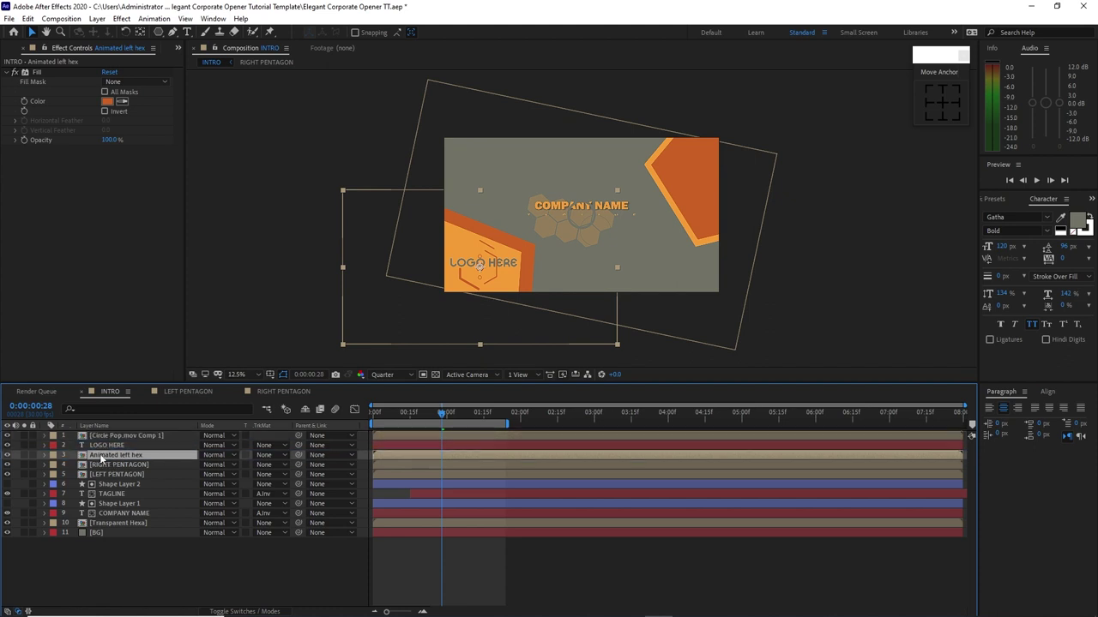
drag(442, 412, 476, 409)
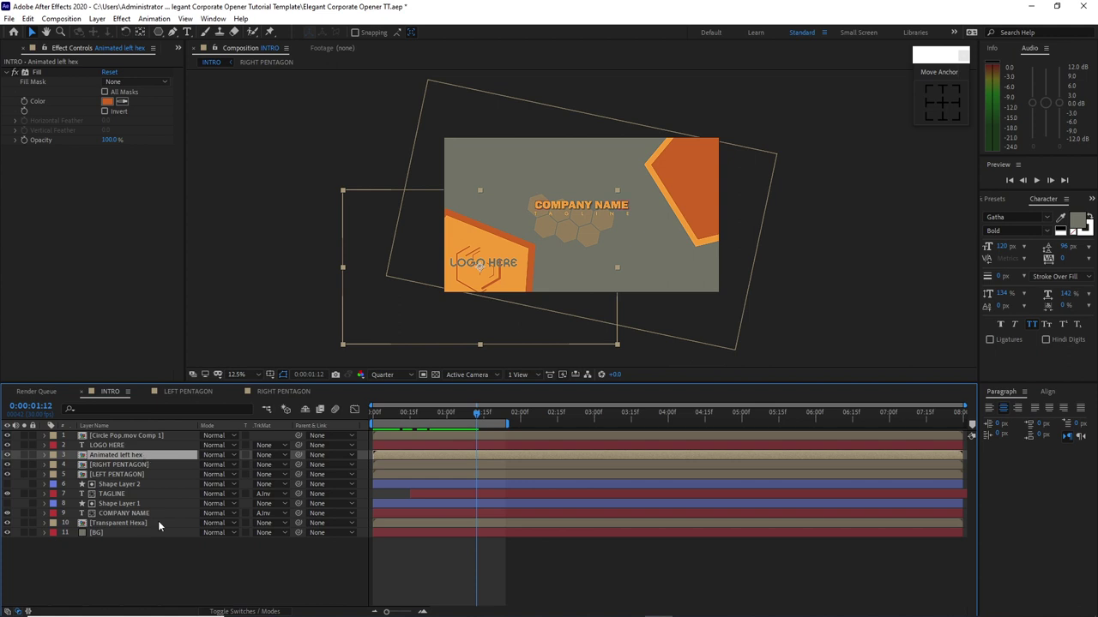
- Duplicate the Animated left hex layer as "Animated right hex" and move the copy to position 3567, 565 over the right pentagon
key(ctrl+d)
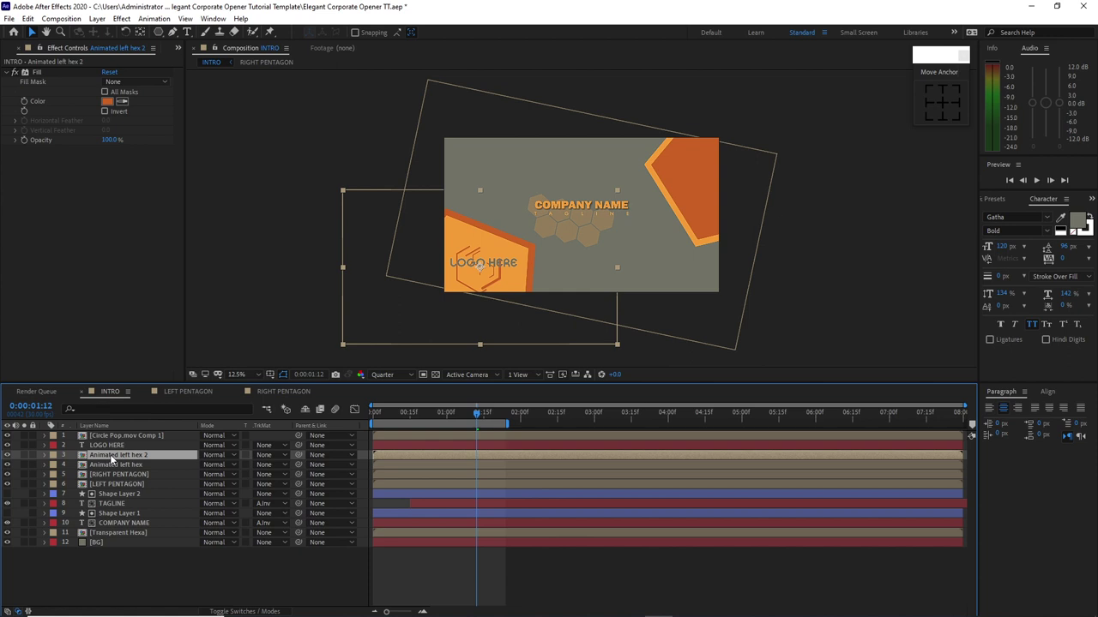
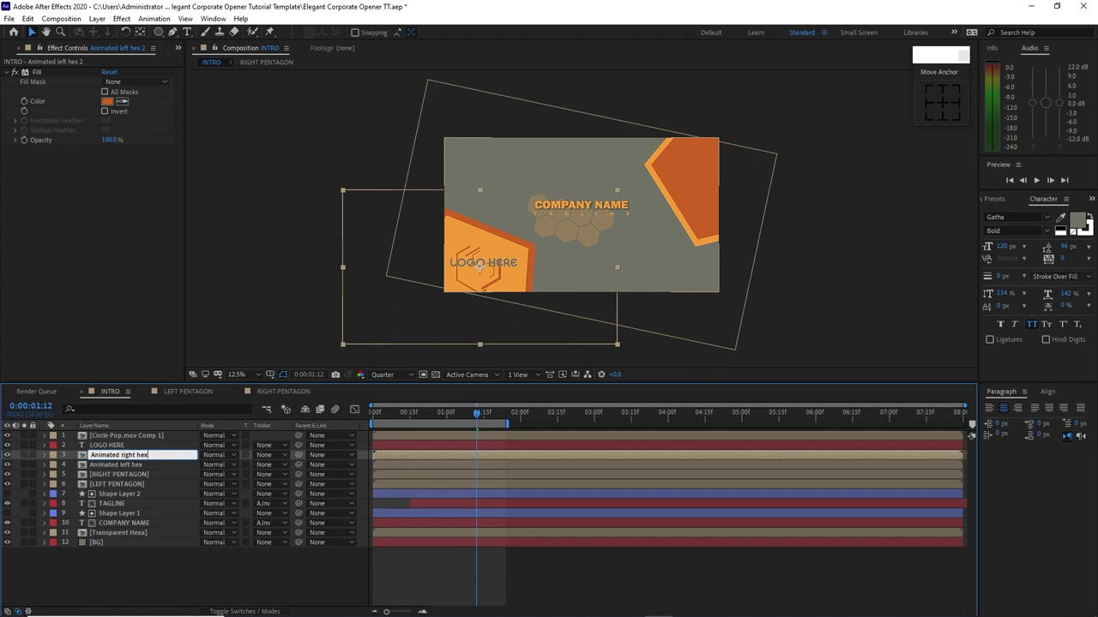
key(Return)
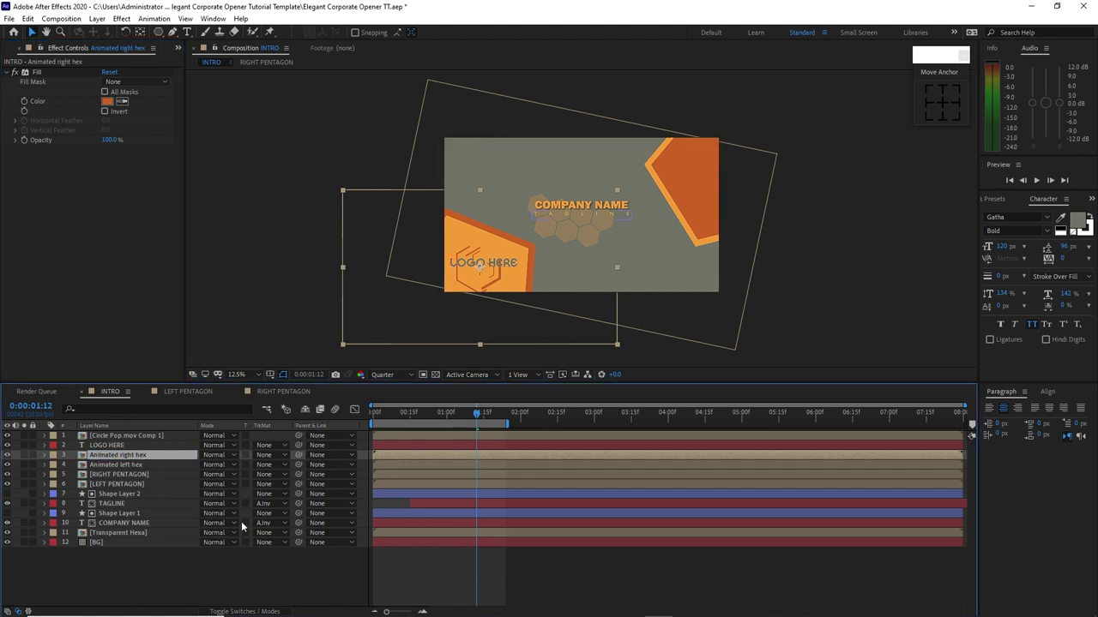
key(p)
drag(209, 464, 840, 458)
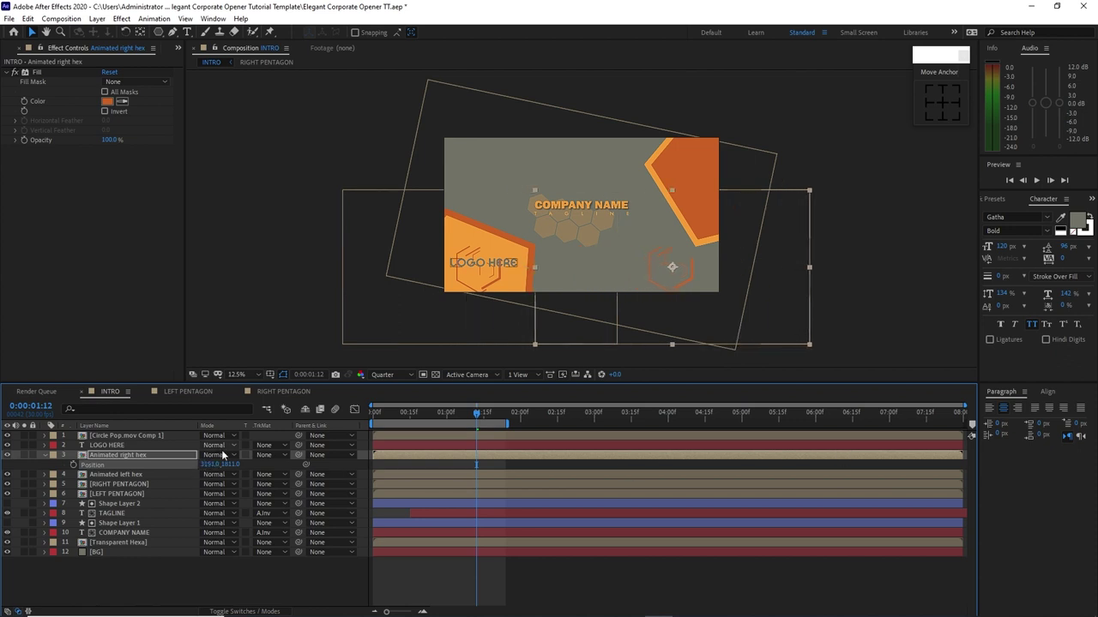
drag(228, 464, 415, 466)
drag(230, 464, 214, 455)
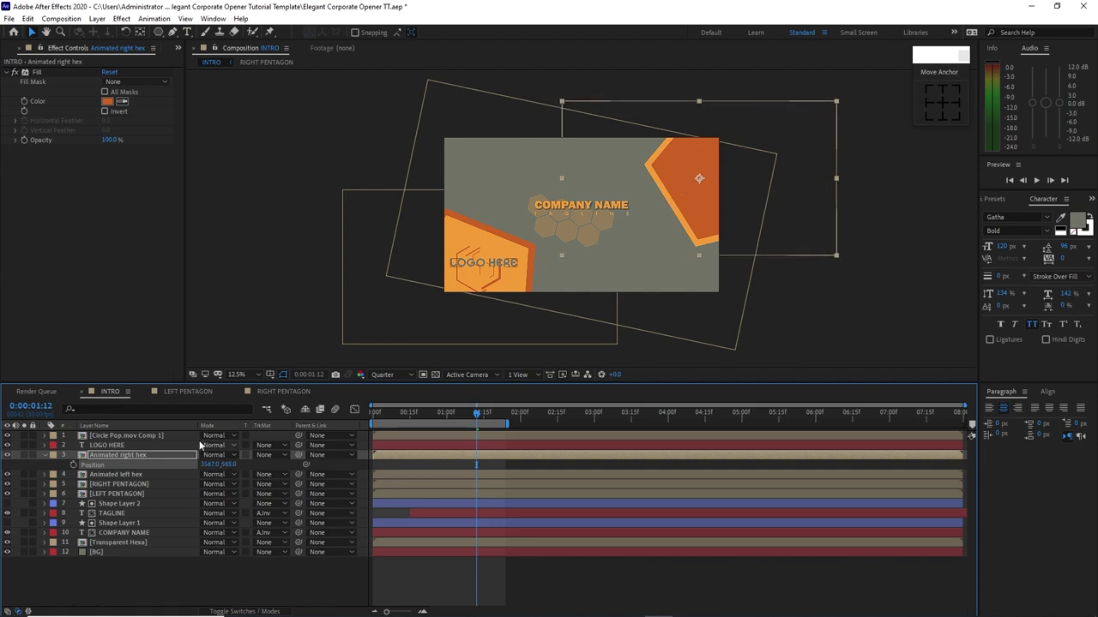
- Set the Fill color of Animated right hex to the light orange sampled from the left pentagon
click(112, 98)
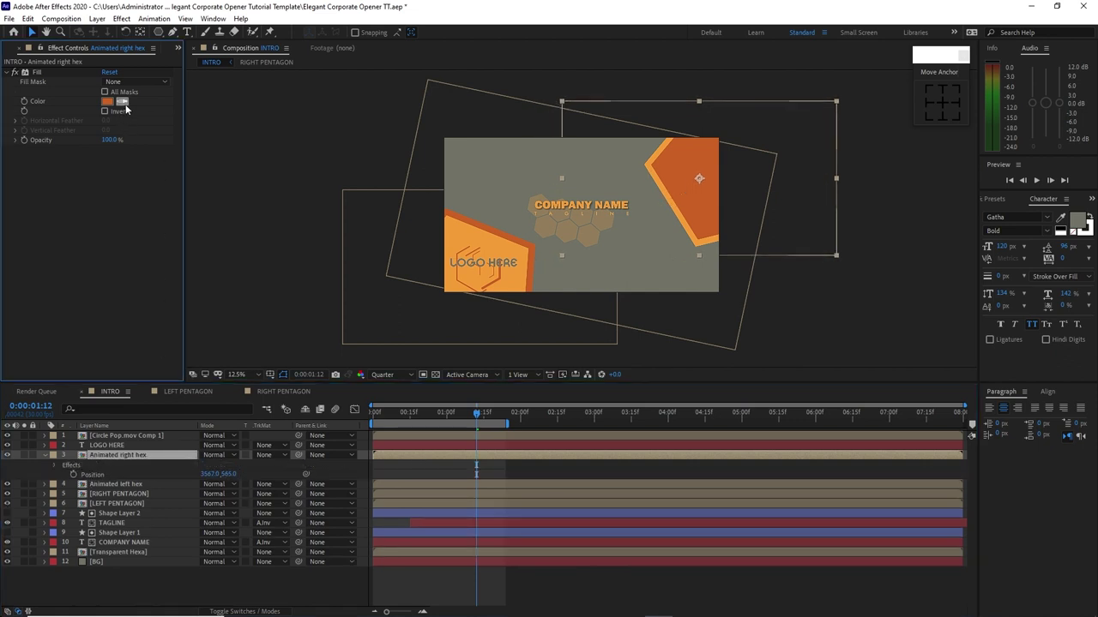
click(121, 101)
click(456, 228)
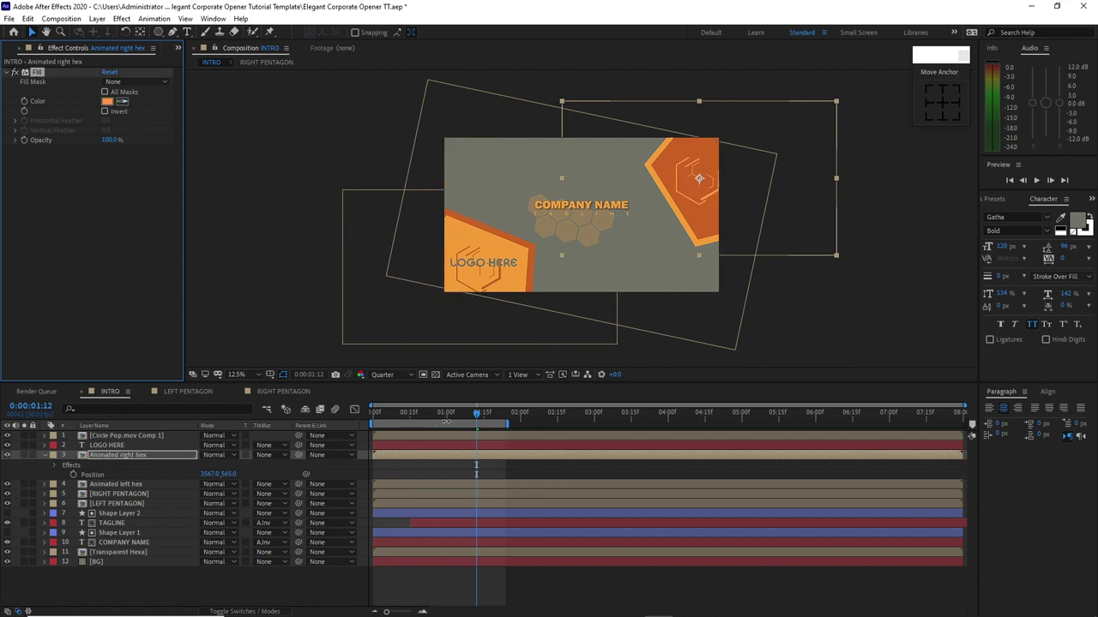
- Make the Animated right hex layer start at 0:00:01:16
drag(478, 417, 487, 419)
click(182, 457)
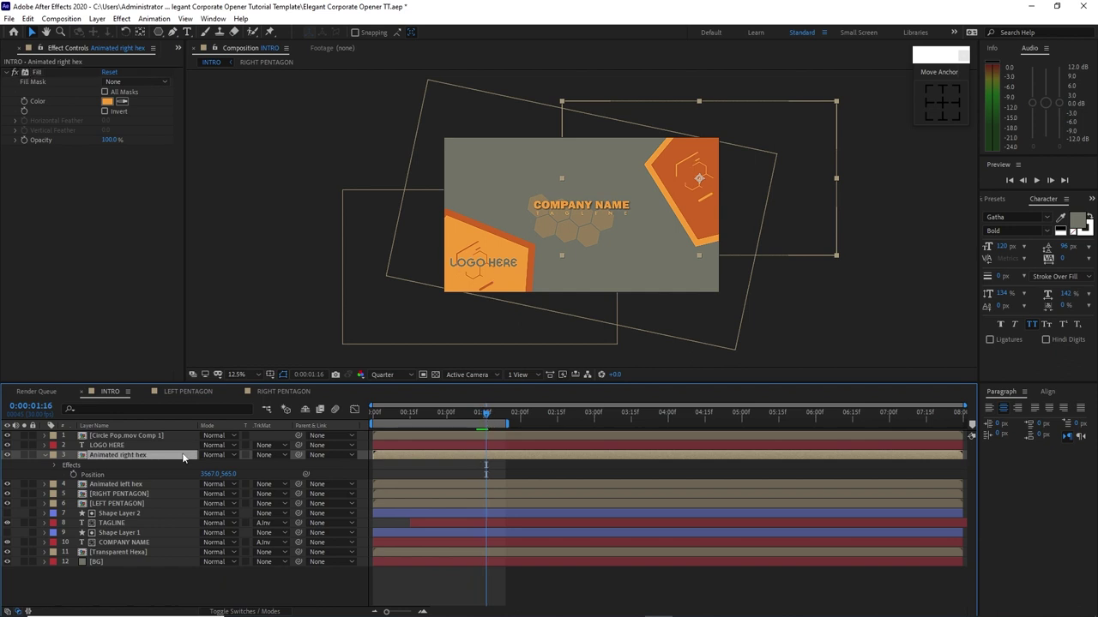
key(alt+bracketleft)
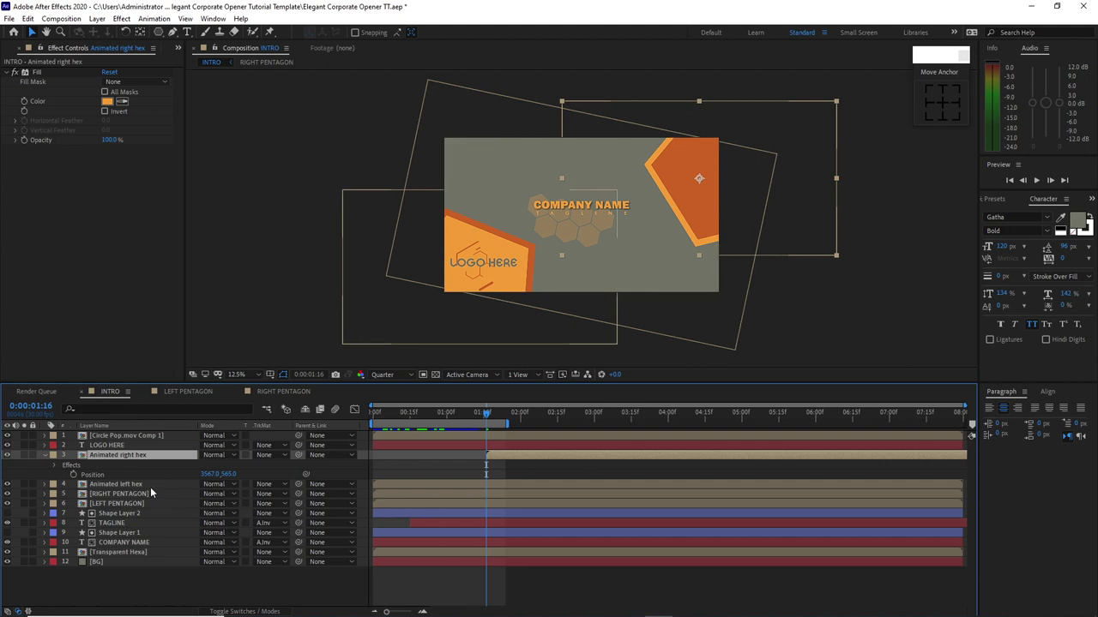
- Make the Animated left hex layer start at 0:00:02:15 and place it directly above Animated right hex
click(150, 487)
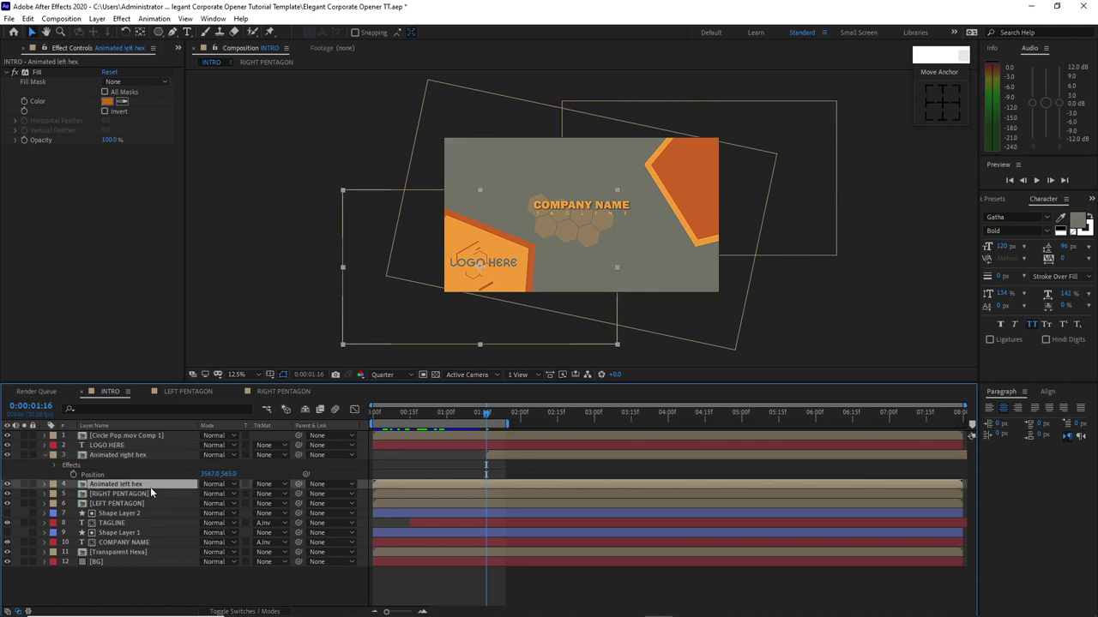
click(558, 420)
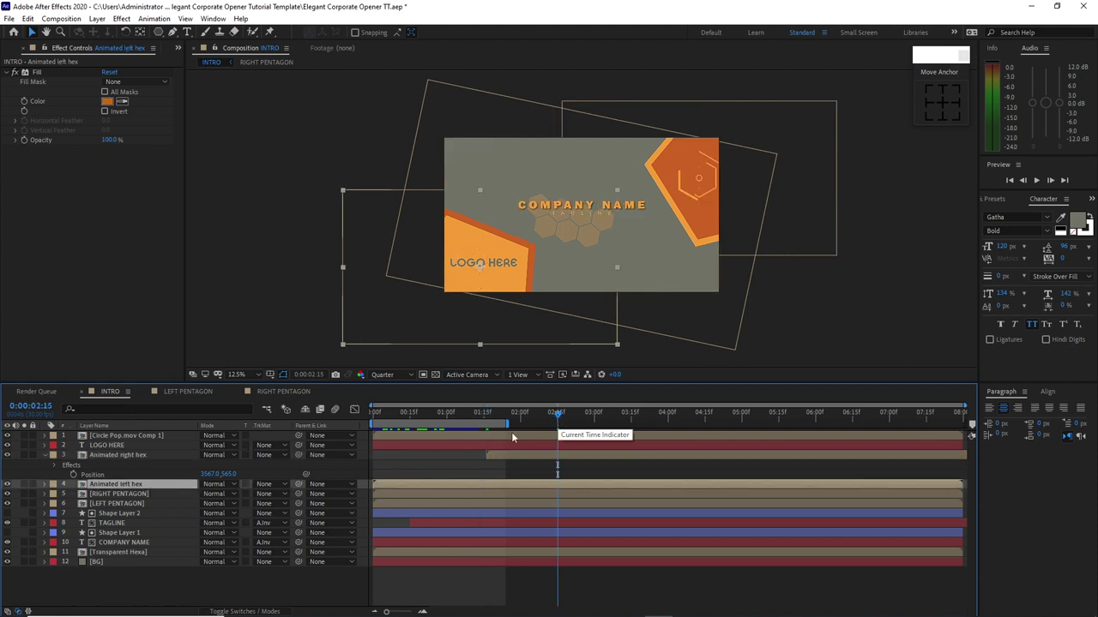
key(bracketleft)
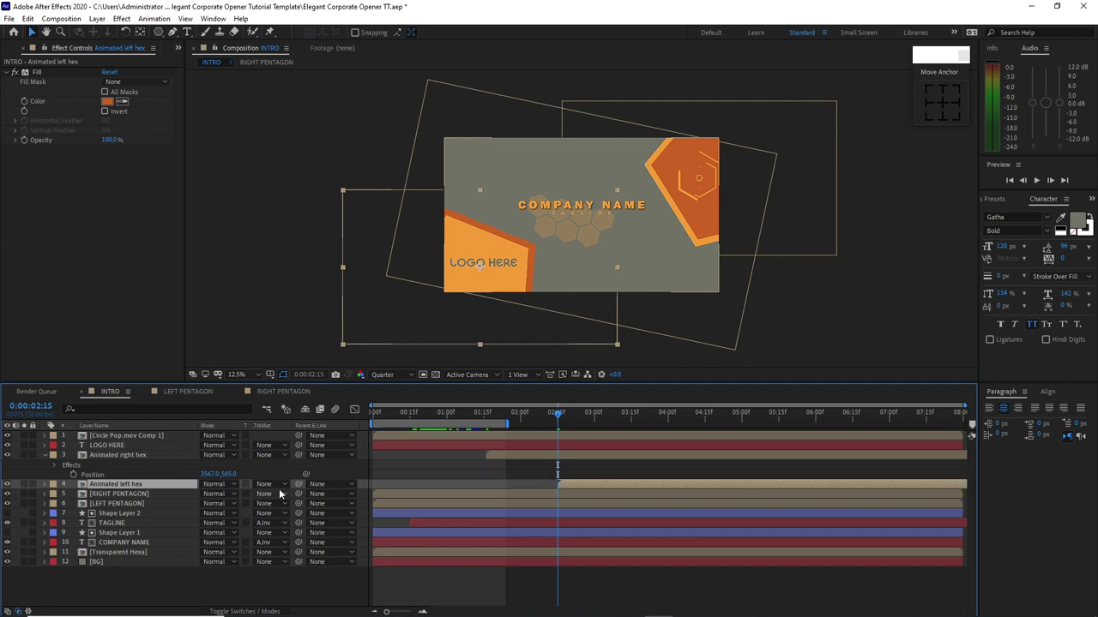
drag(155, 483, 154, 457)
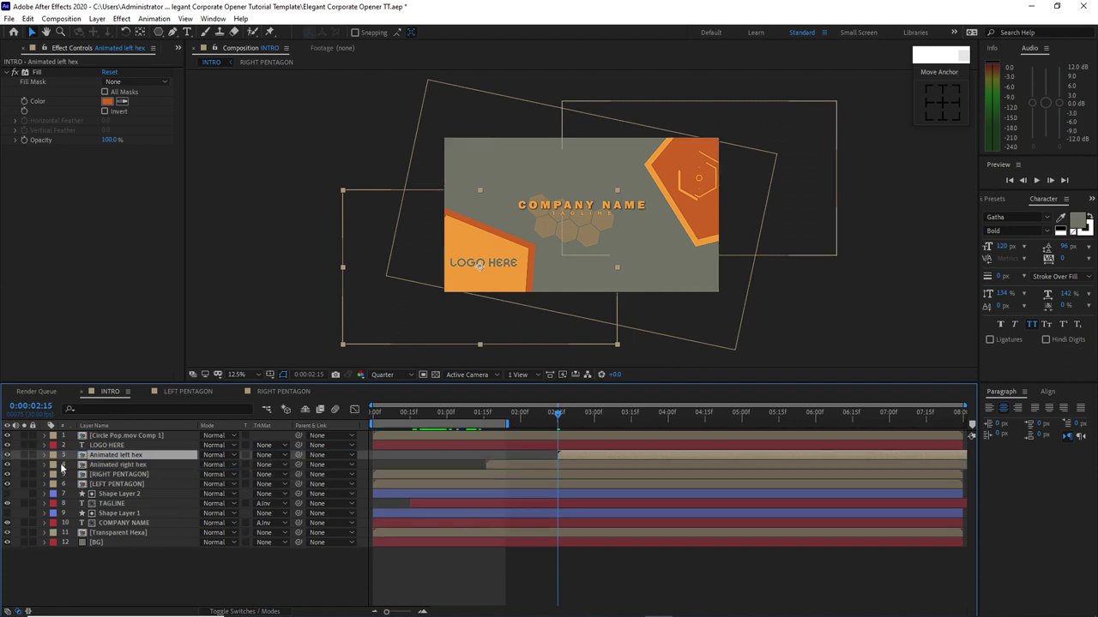
- Animate the LOGO HERE layer's opacity from 0% at 0:00:01:00 to 100% at 0:00:02:00
click(103, 445)
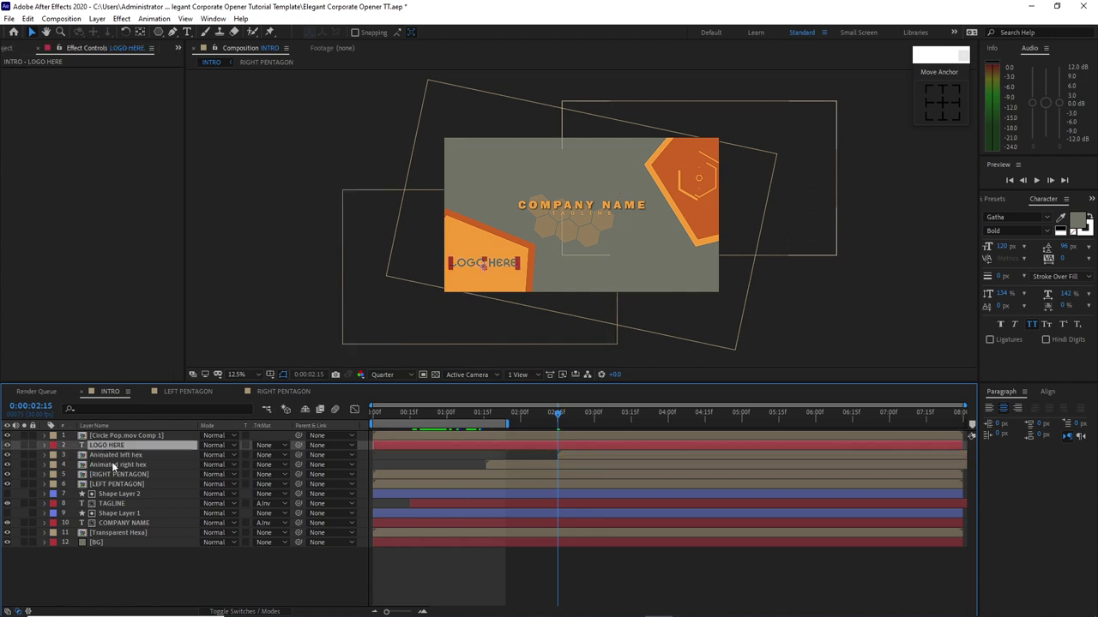
key(t)
click(445, 415)
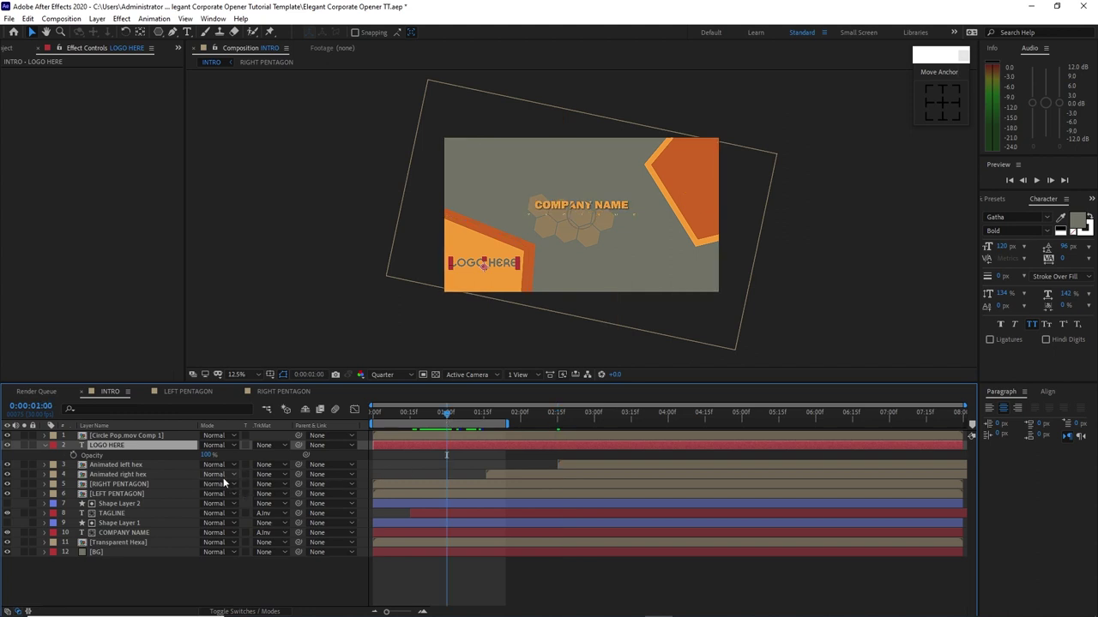
drag(204, 454, 112, 456)
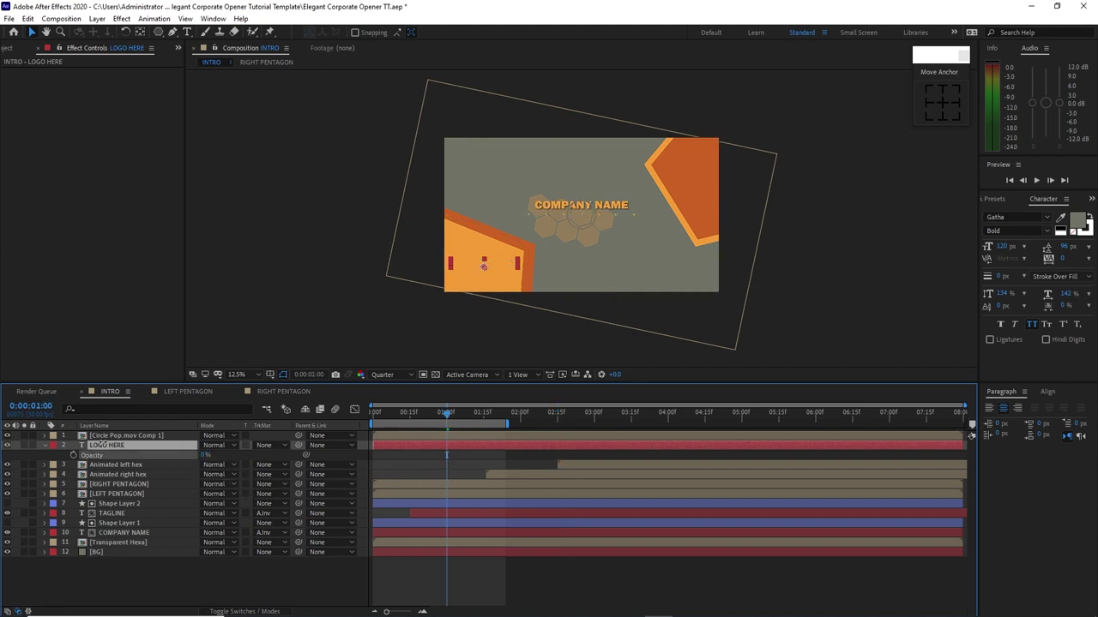
click(73, 456)
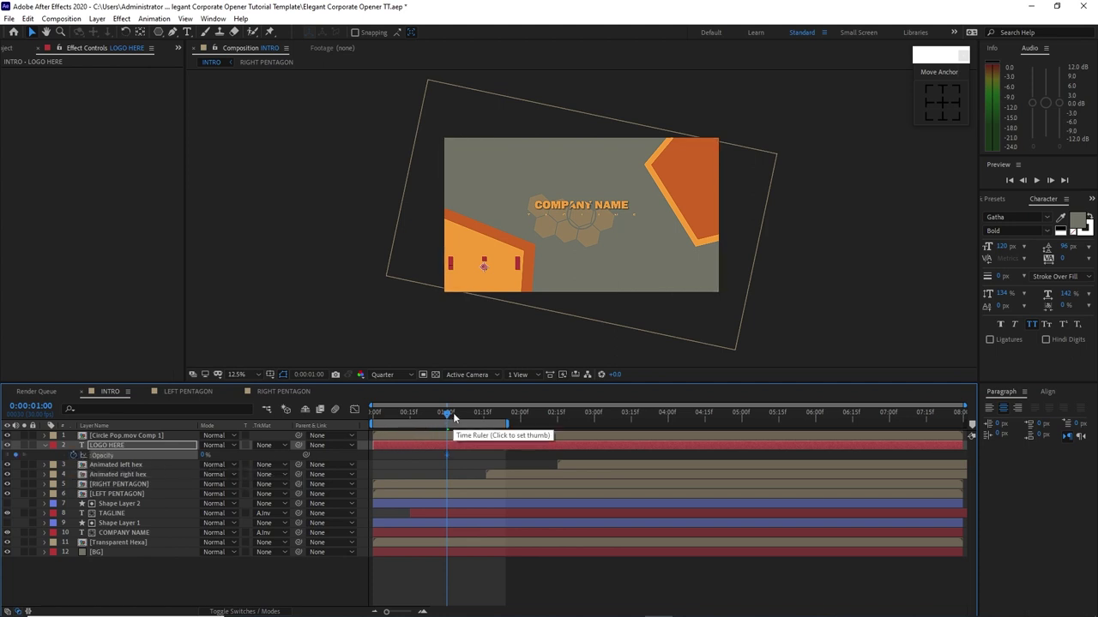
drag(449, 415, 519, 414)
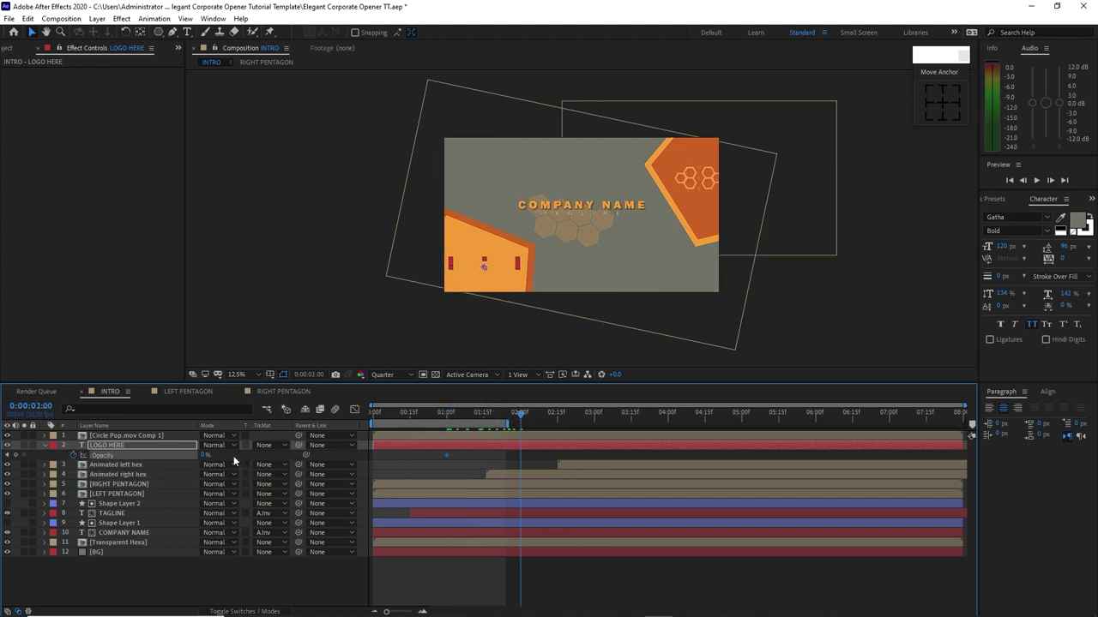
drag(204, 455, 257, 455)
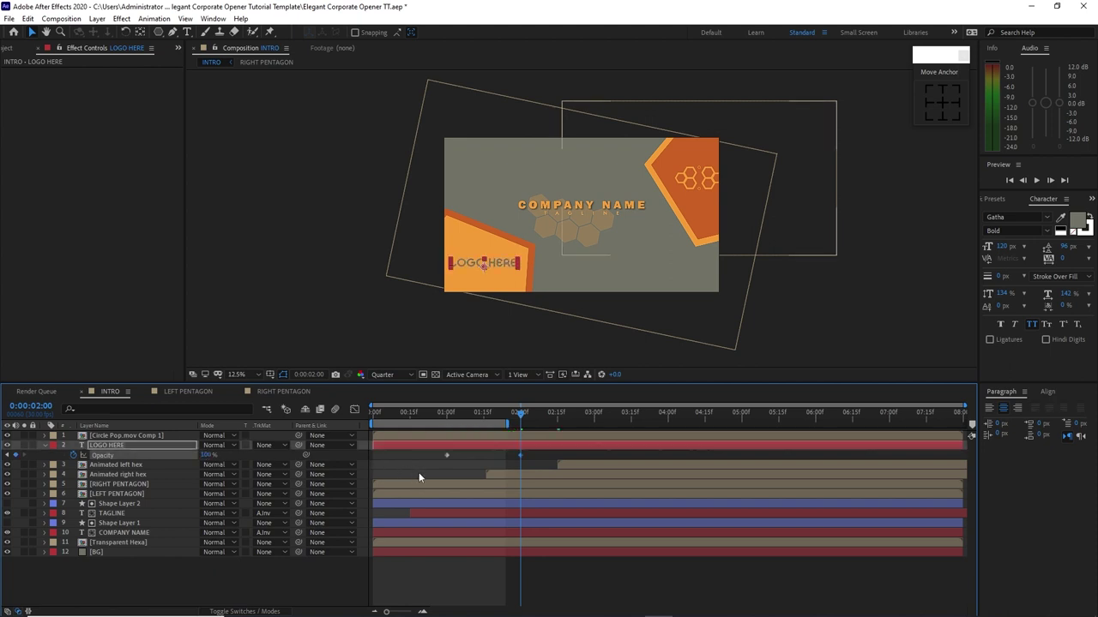
key(u)
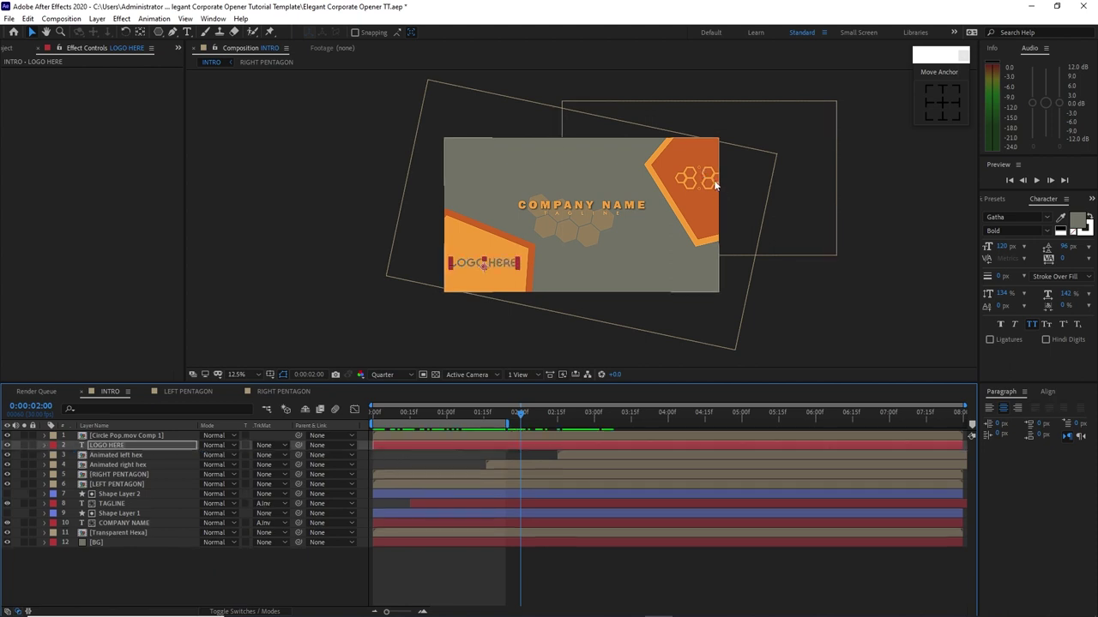
- Reposition Animated right hex to 3465, 491 within the right pentagon and preview the animation up to 0:00:03:04
click(126, 465)
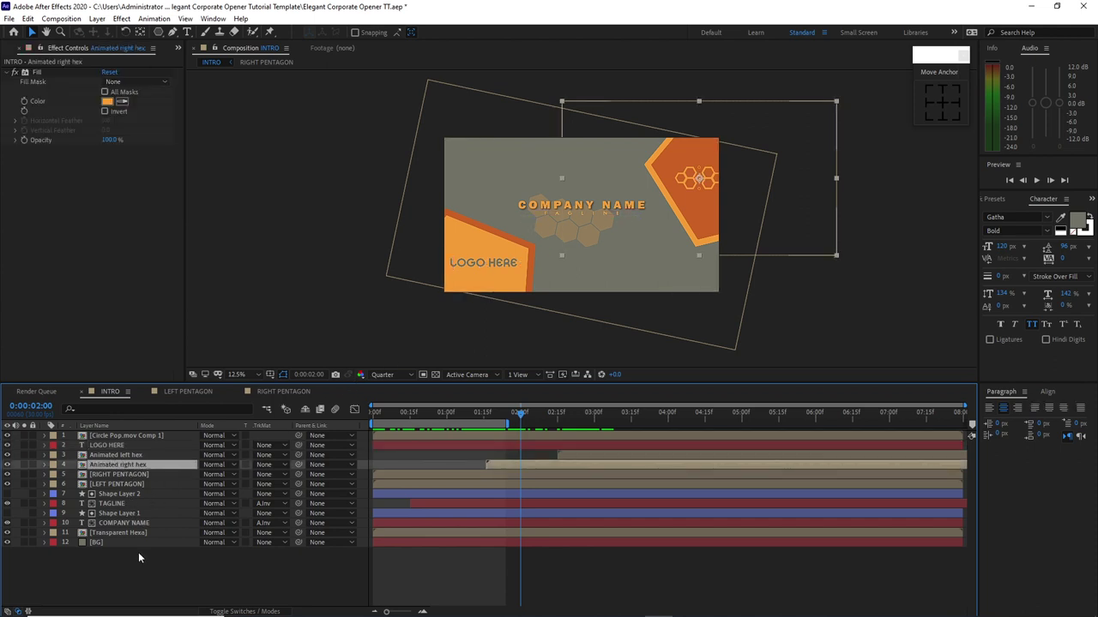
key(p)
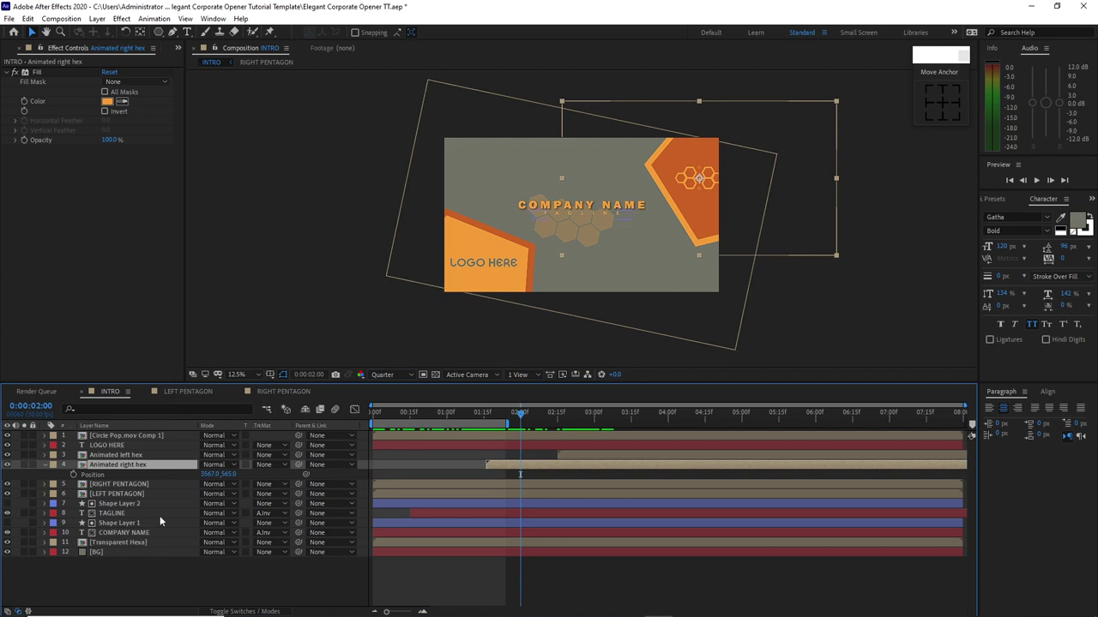
drag(213, 474, 149, 471)
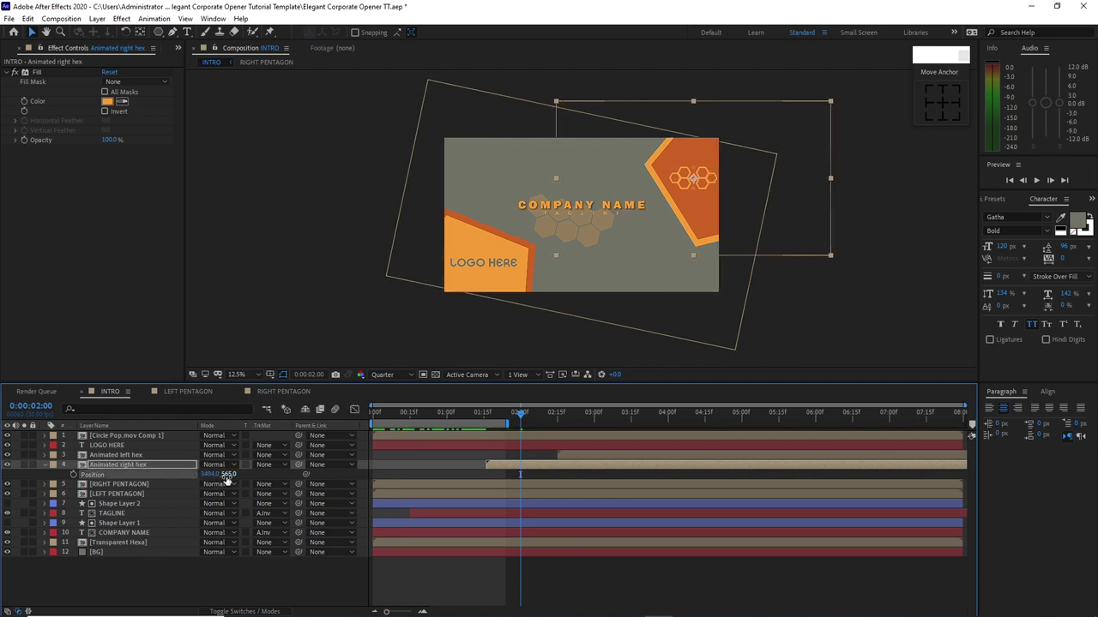
drag(228, 481, 239, 558)
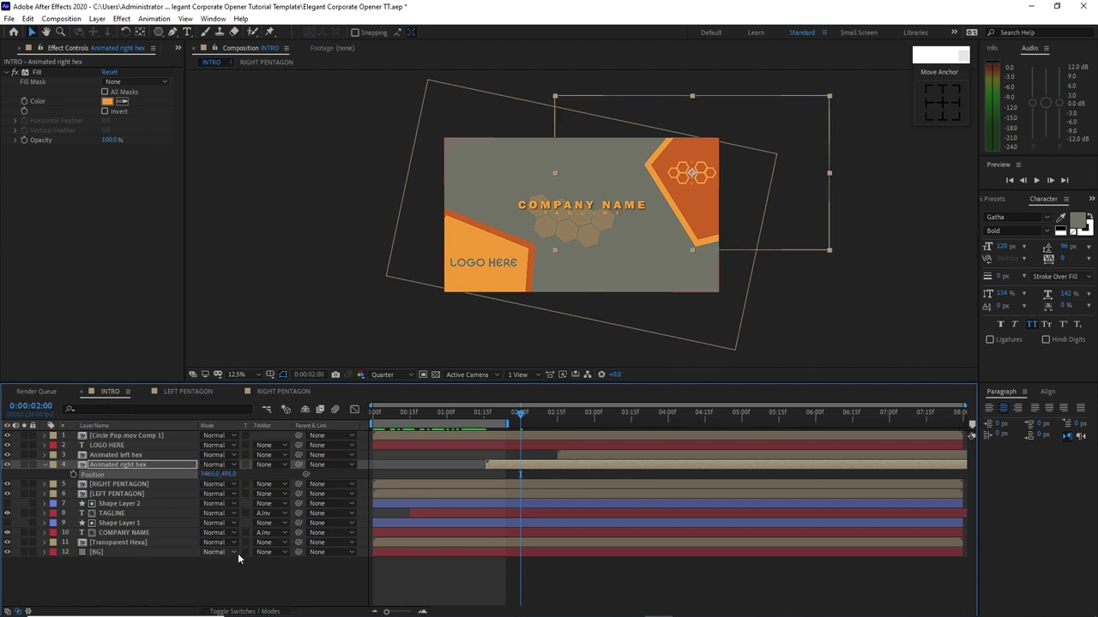
drag(521, 420, 604, 445)
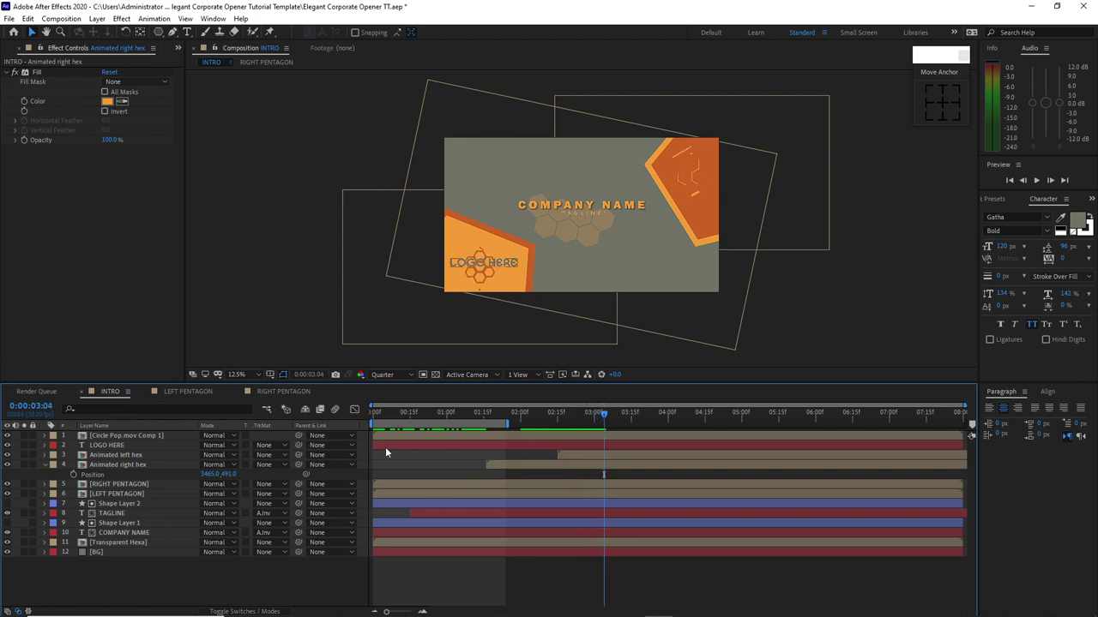
click(44, 466)
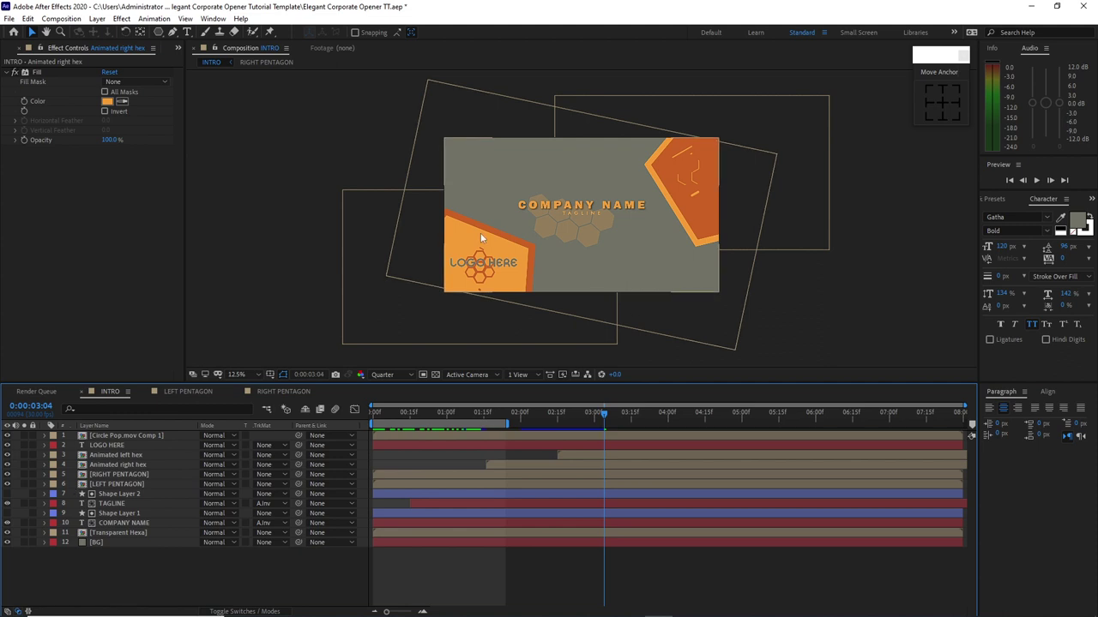
- Create a new project folder named "Intro"
click(178, 48)
click(204, 62)
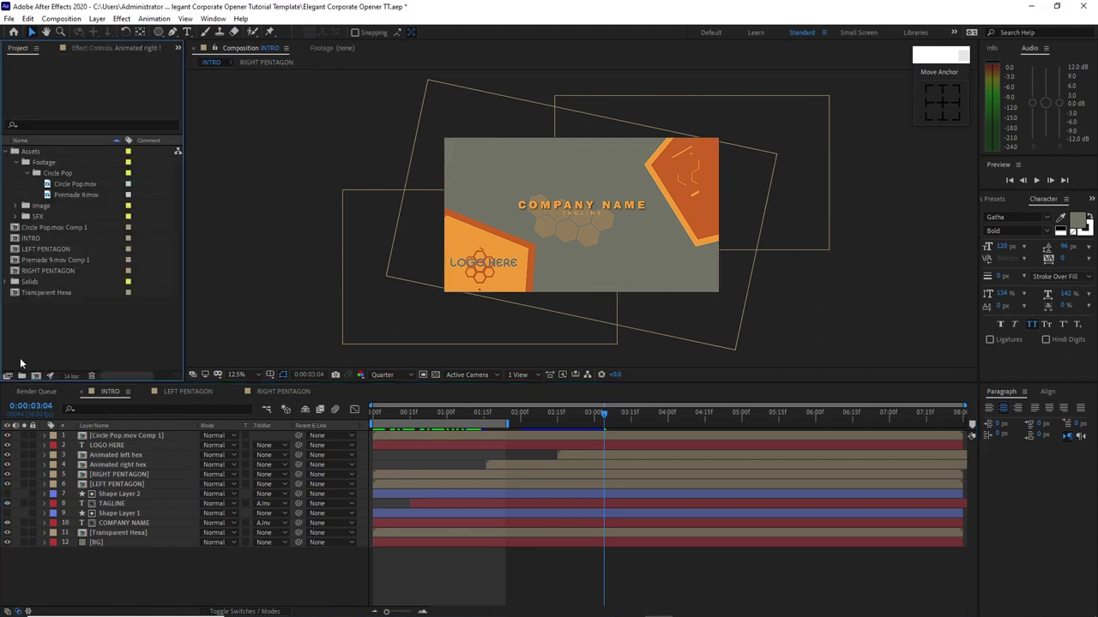
click(21, 376)
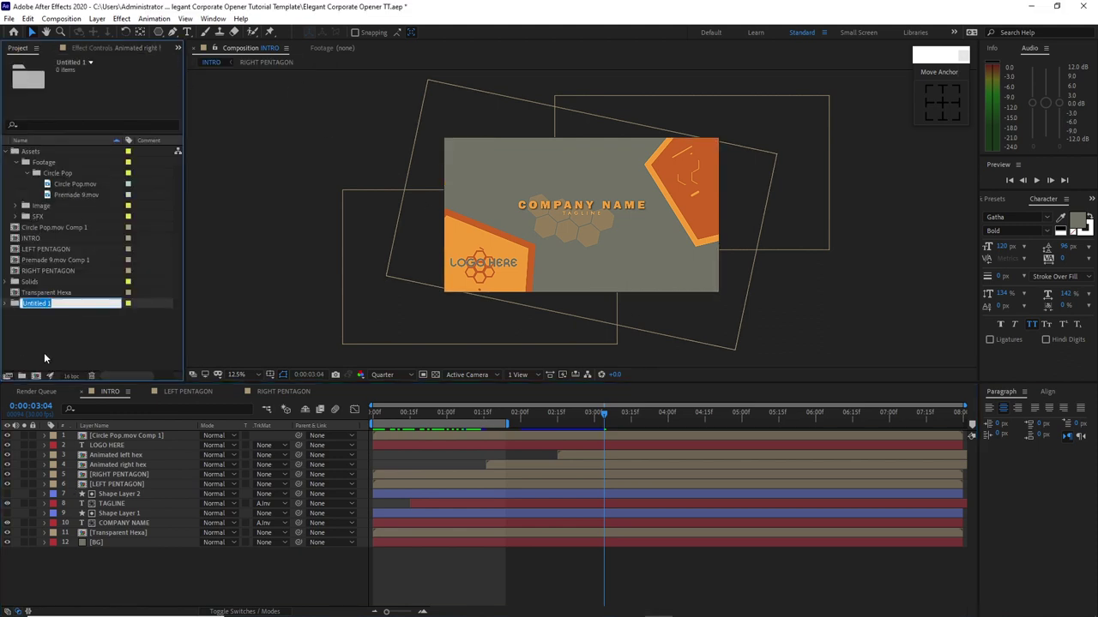
text(Intro)
click(43, 349)
- Collapse the Assets folders and move all the compositions into the Intro folder
click(26, 173)
click(15, 162)
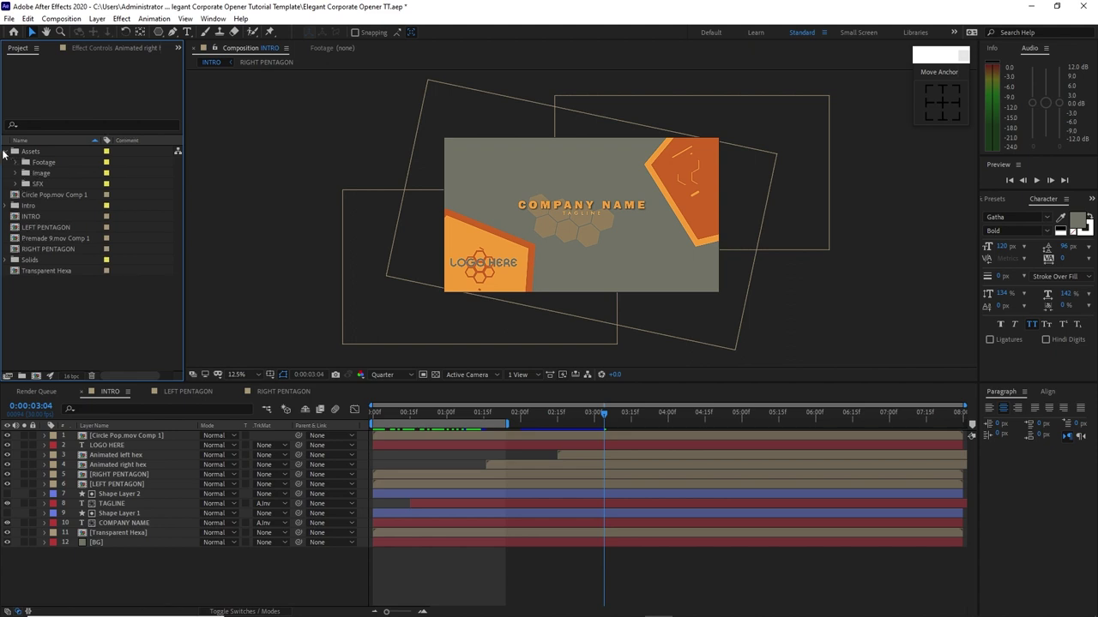
click(4, 152)
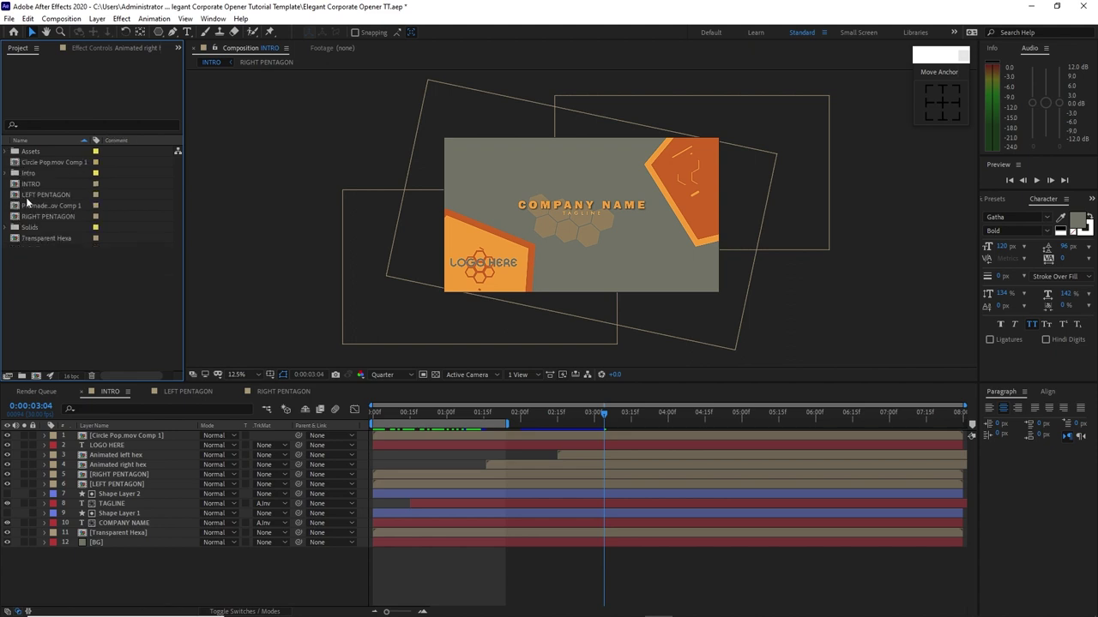
drag(4, 181, 41, 173)
click(5, 162)
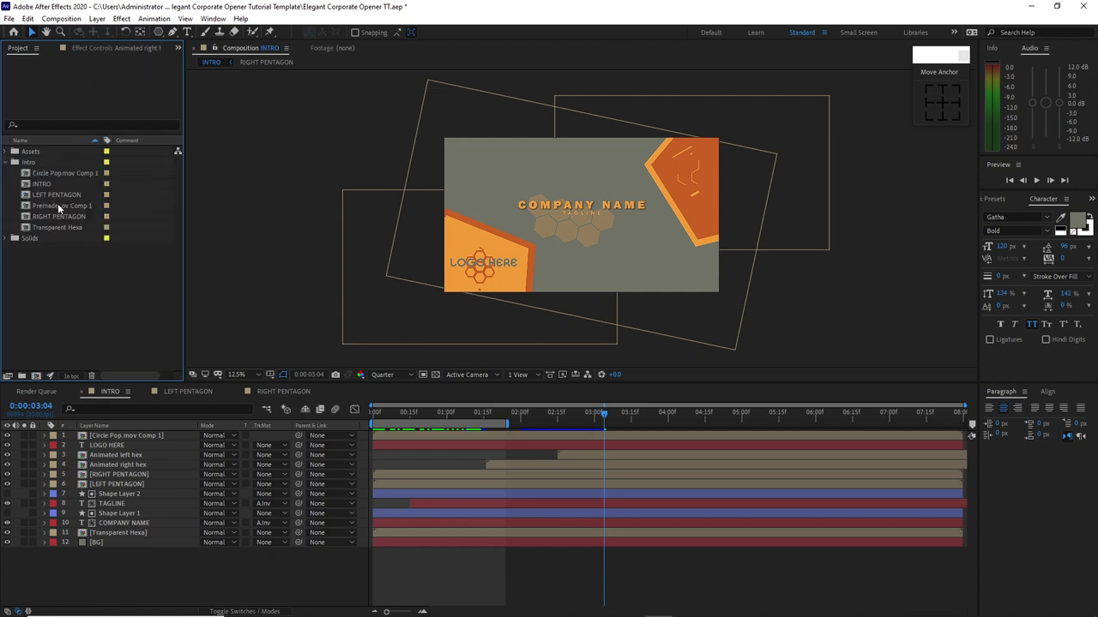
- Rename the Premade 9.mov Comp 1 composition in the project as "Animated hex"
click(57, 206)
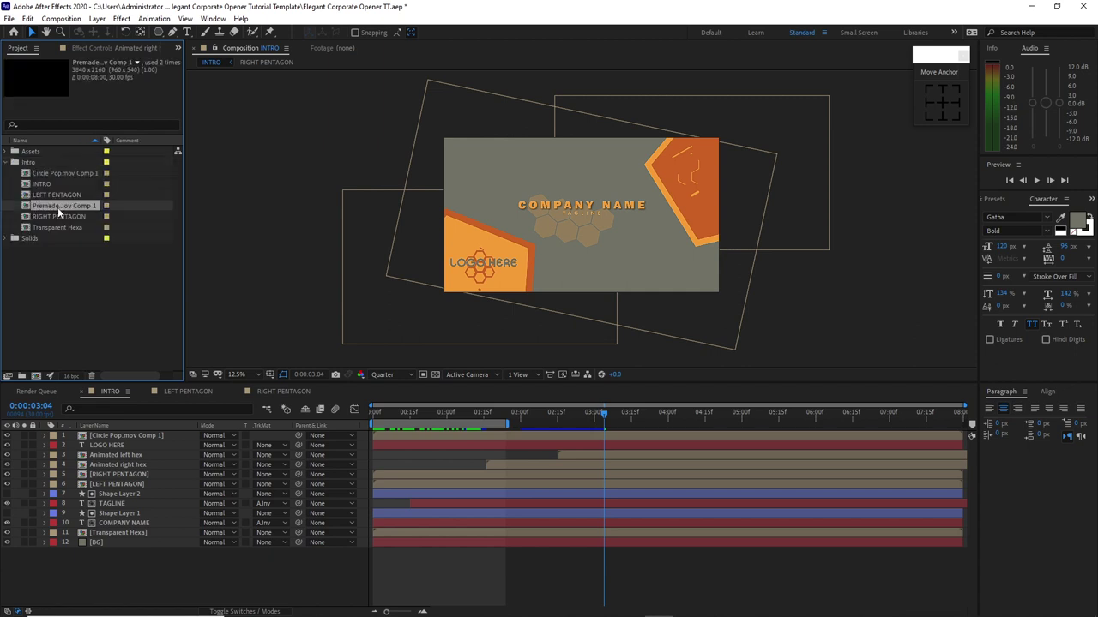
right_click(57, 207)
click(87, 393)
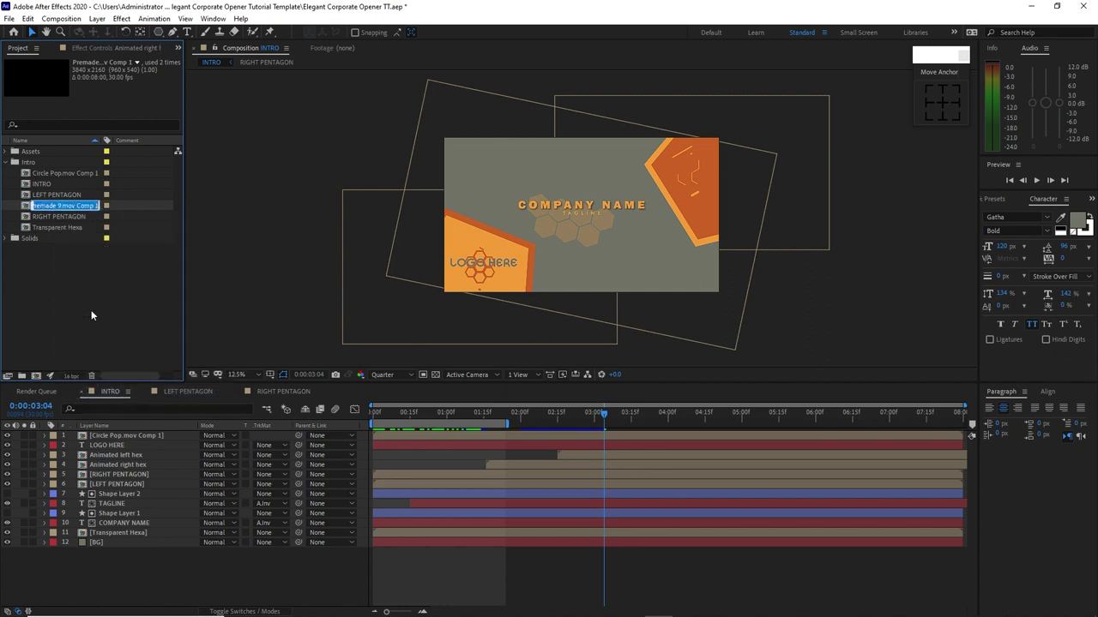
text(Animated hex)
click(84, 302)
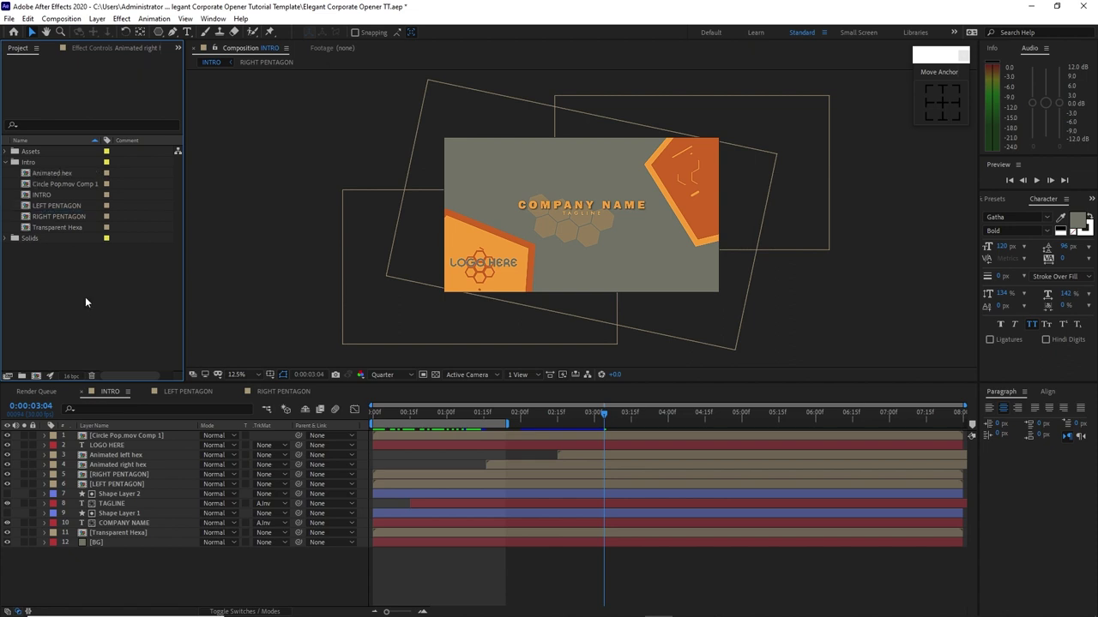
- Rename the Circle Pop.mov Comp 1 composition in the project as "Circle Pop" and collapse the Intro folder
click(65, 186)
right_click(64, 185)
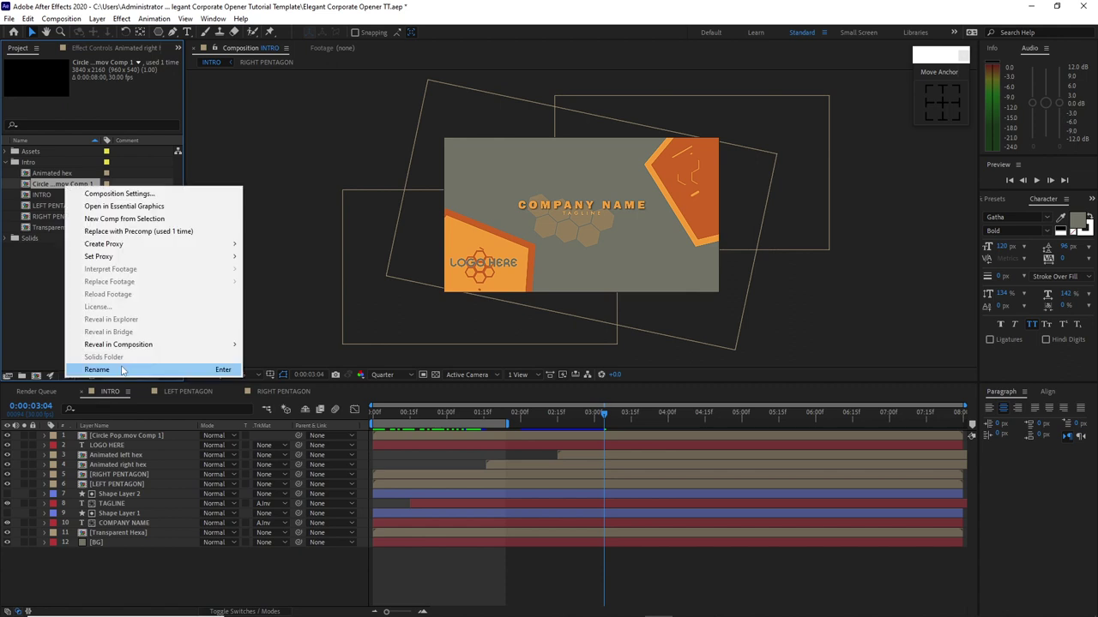
click(103, 369)
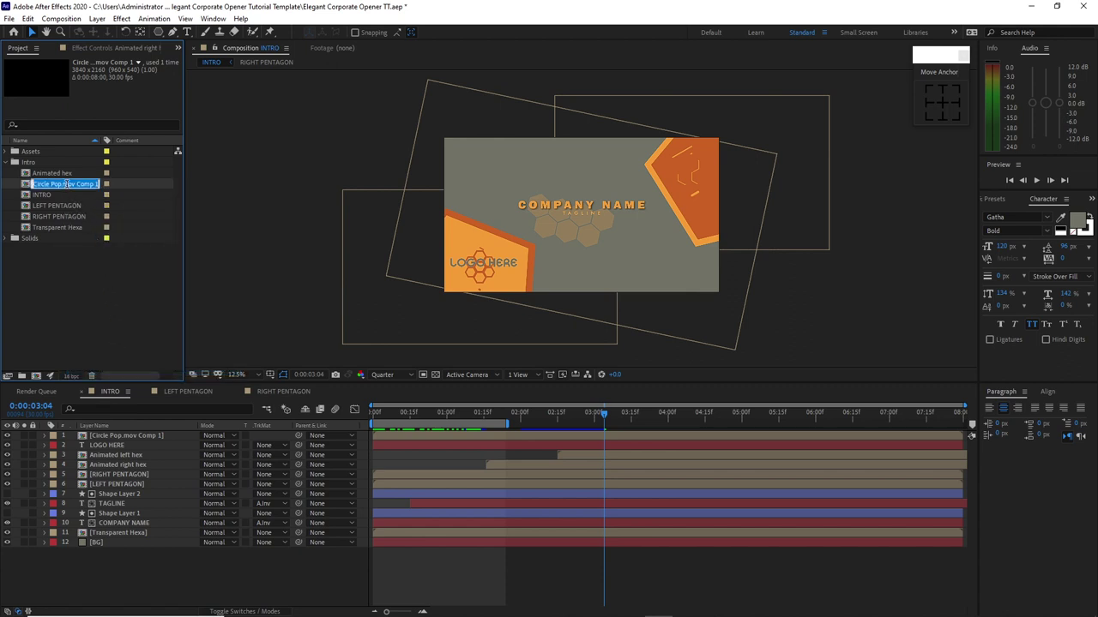
drag(62, 184, 101, 185)
key(Delete)
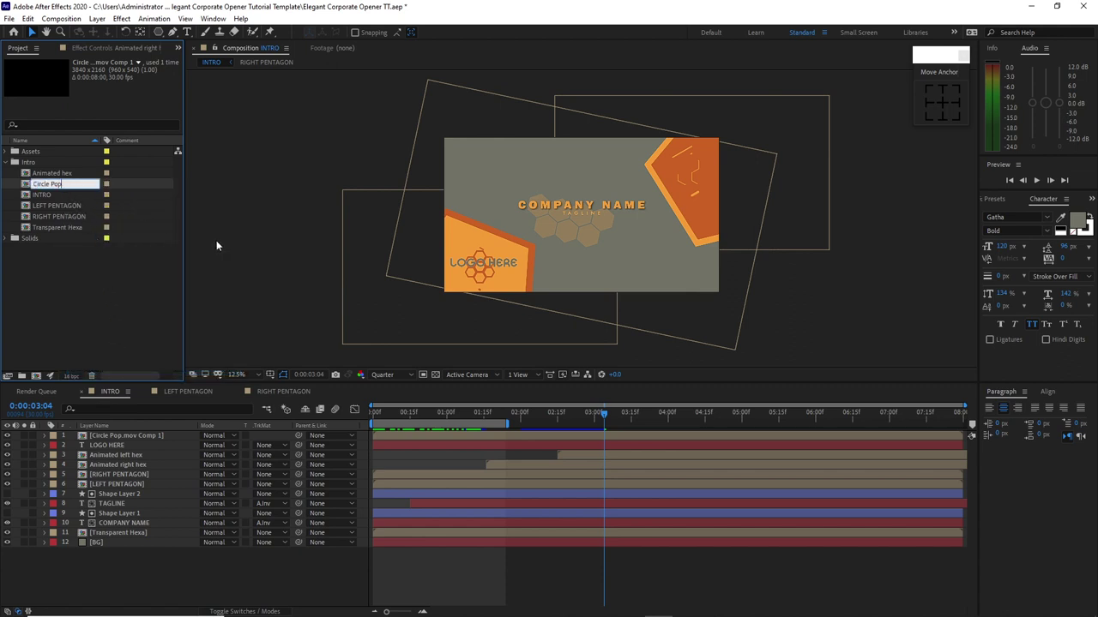
click(91, 277)
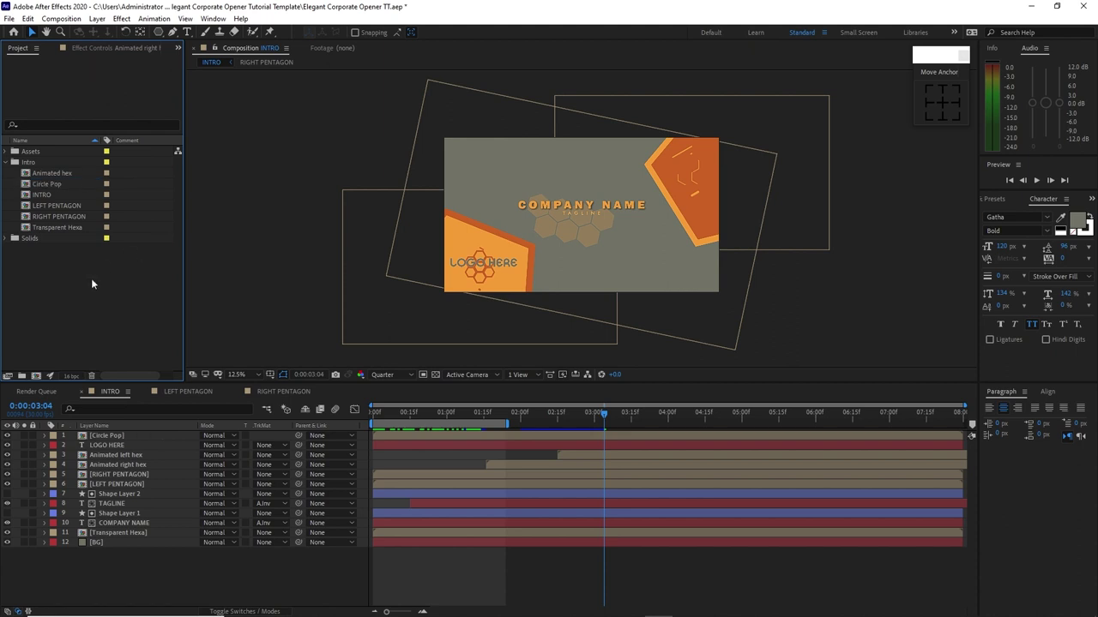
click(6, 162)
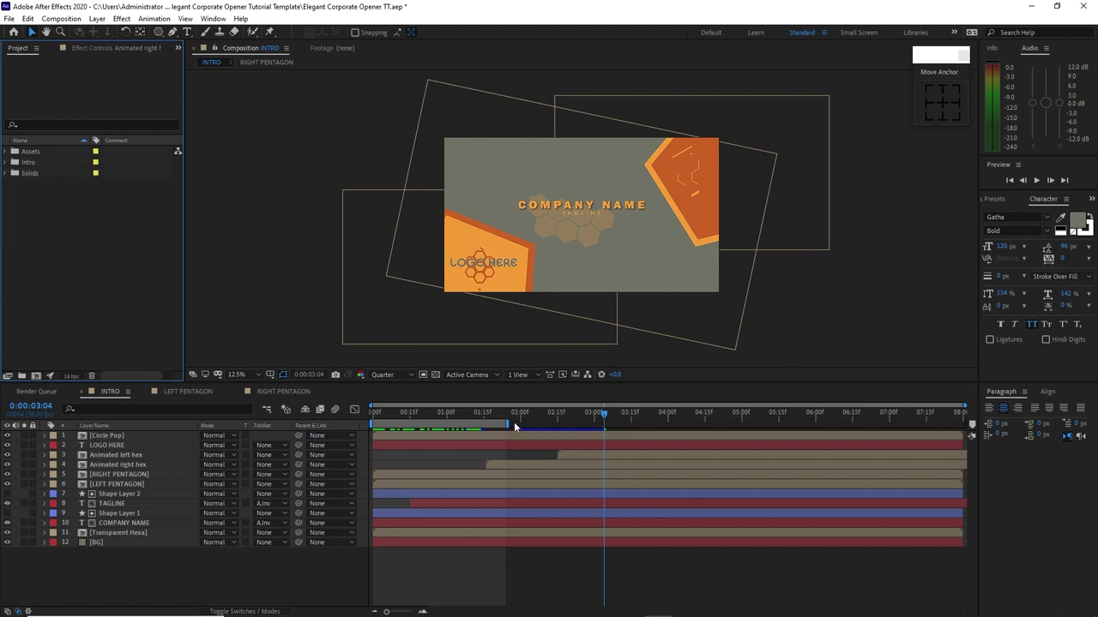
- Extend the end of the INTRO work area to the end of the composition and preview the animation
drag(506, 423, 950, 418)
key(space)
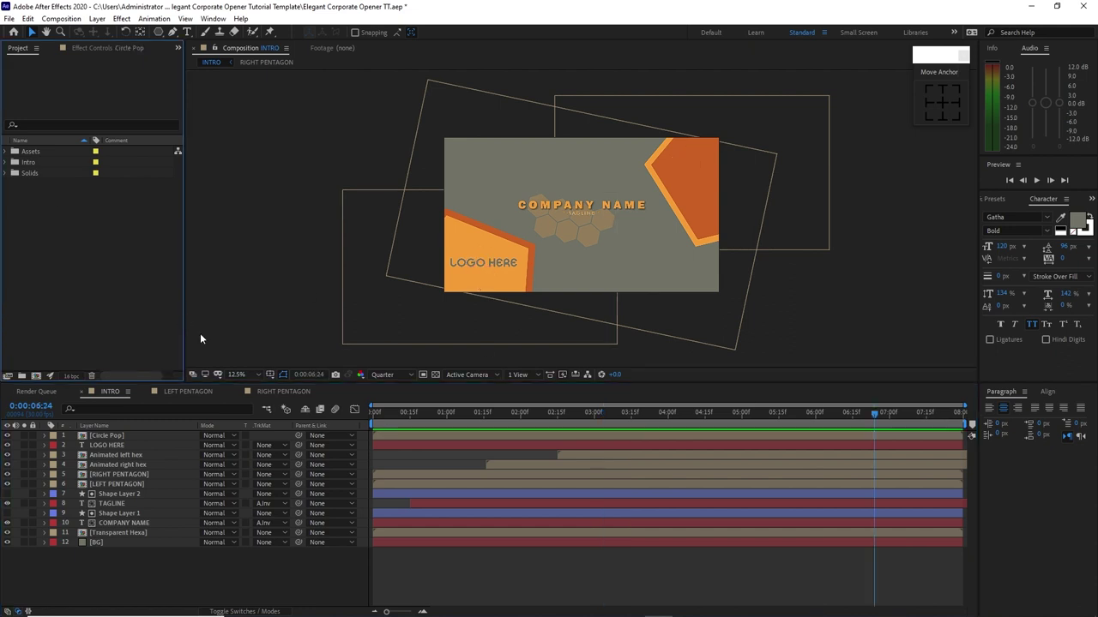
- Create a new project folder named "Scene 1" at the top level of the project
click(21, 376)
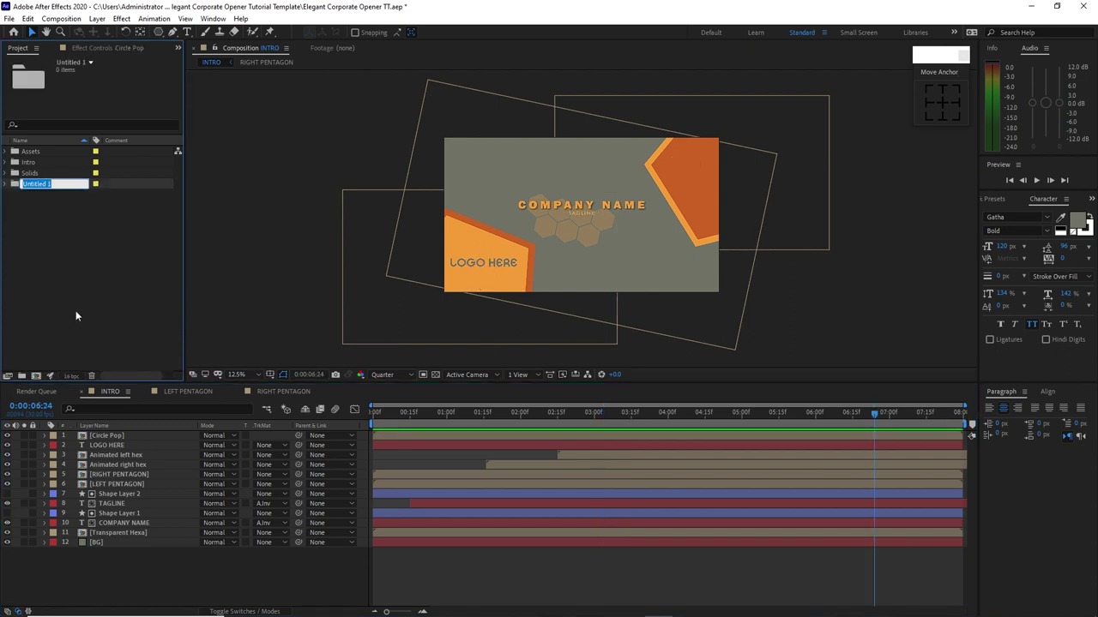
text(Scene 1)
click(75, 294)
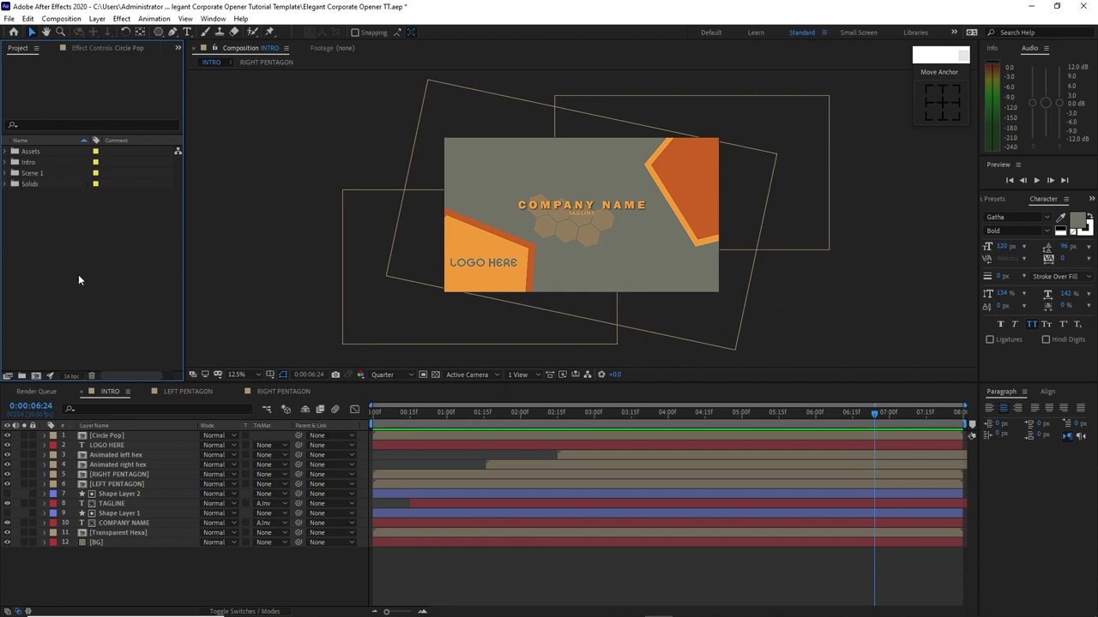
- Duplicate the Transparent Hexa composition from the Intro folder and move the copy into the Scene 1 folder
click(7, 162)
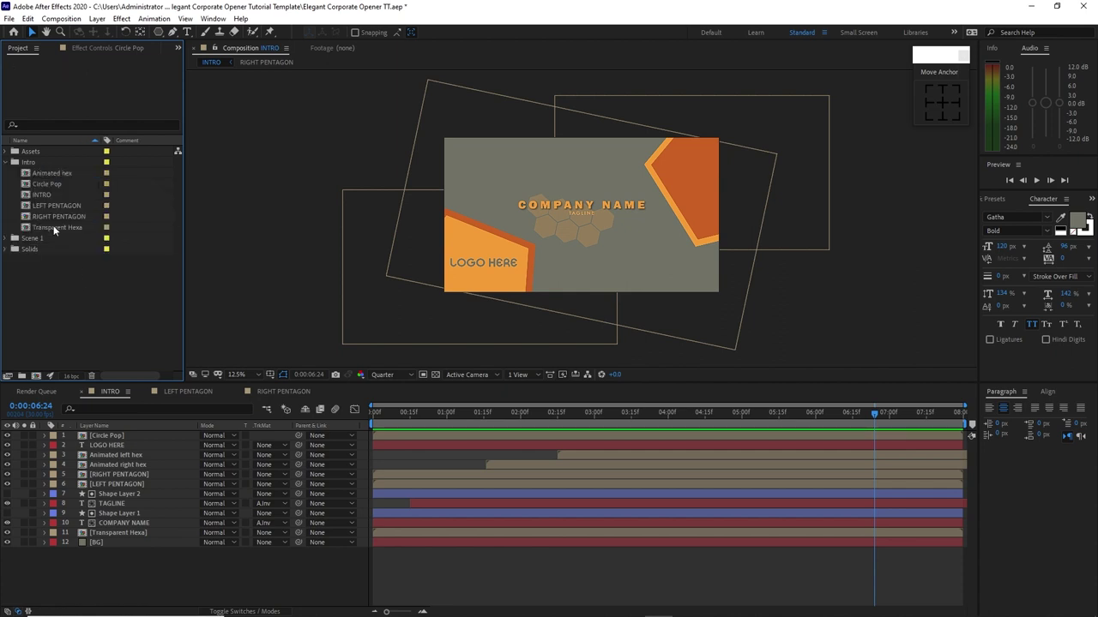
click(55, 227)
click(27, 18)
click(51, 164)
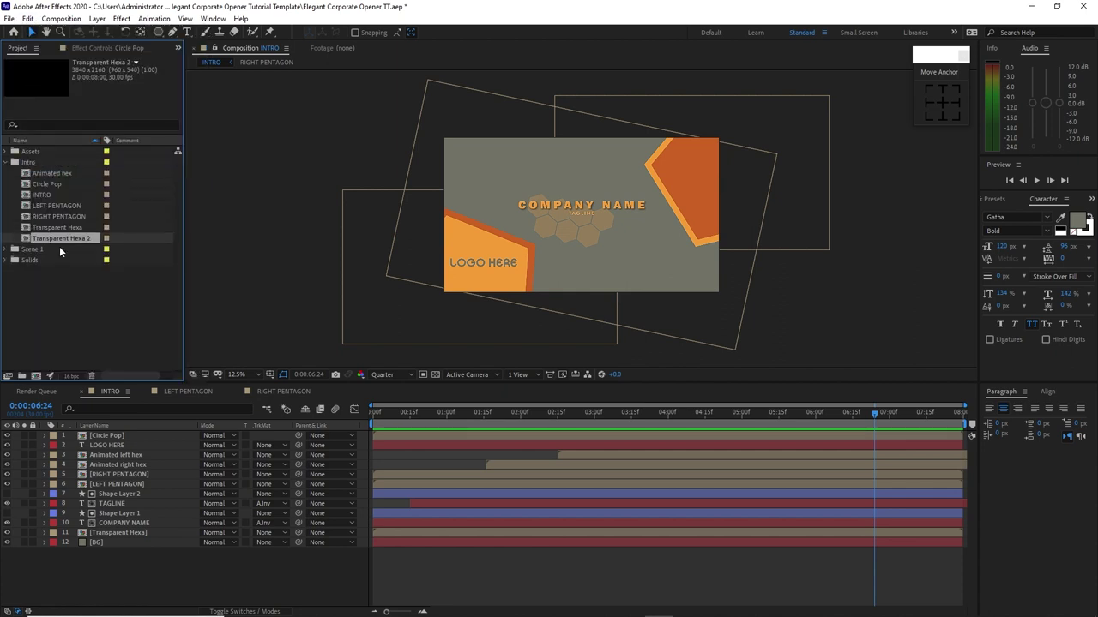
drag(59, 241, 59, 250)
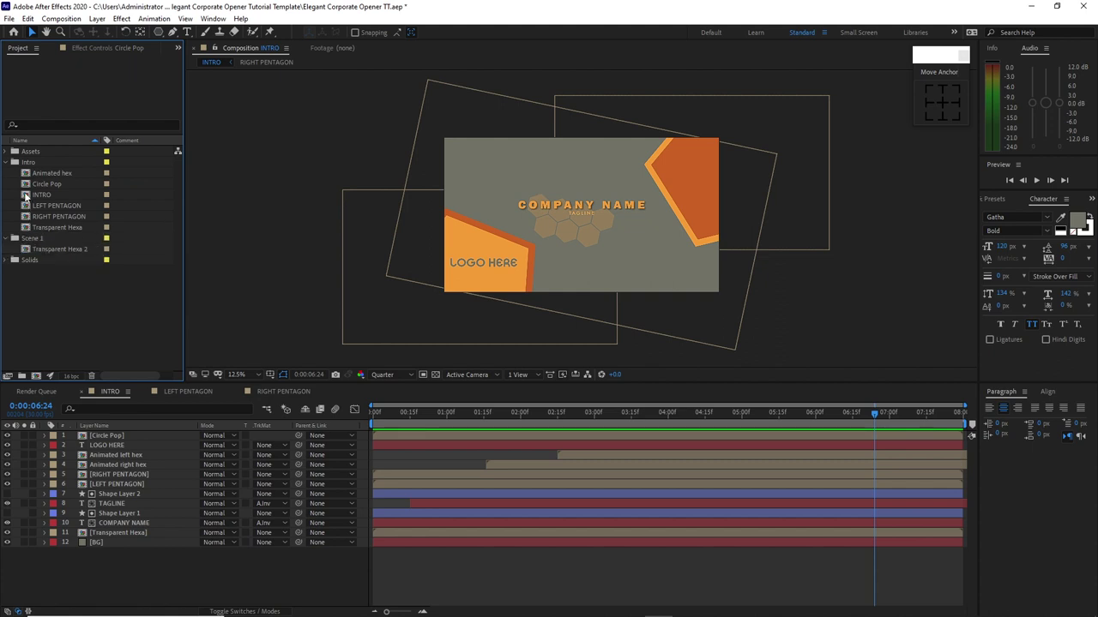
click(7, 163)
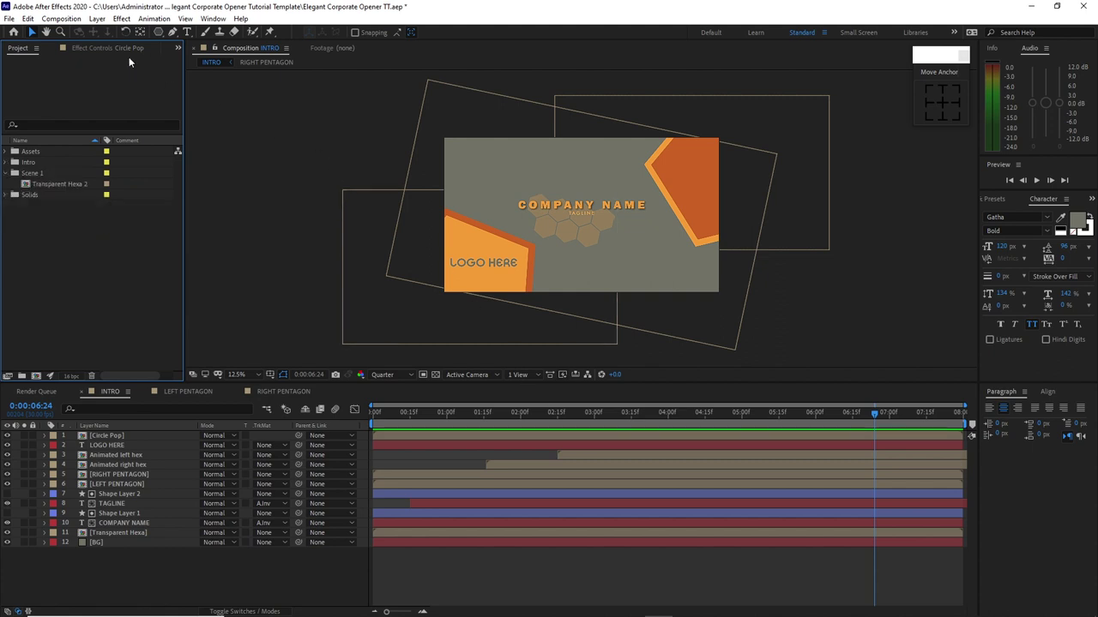
- Create a 3840 x 2160, 30 fps, 8-second composition named Scene 01 in the Scene 1 folder
click(61, 18)
click(85, 29)
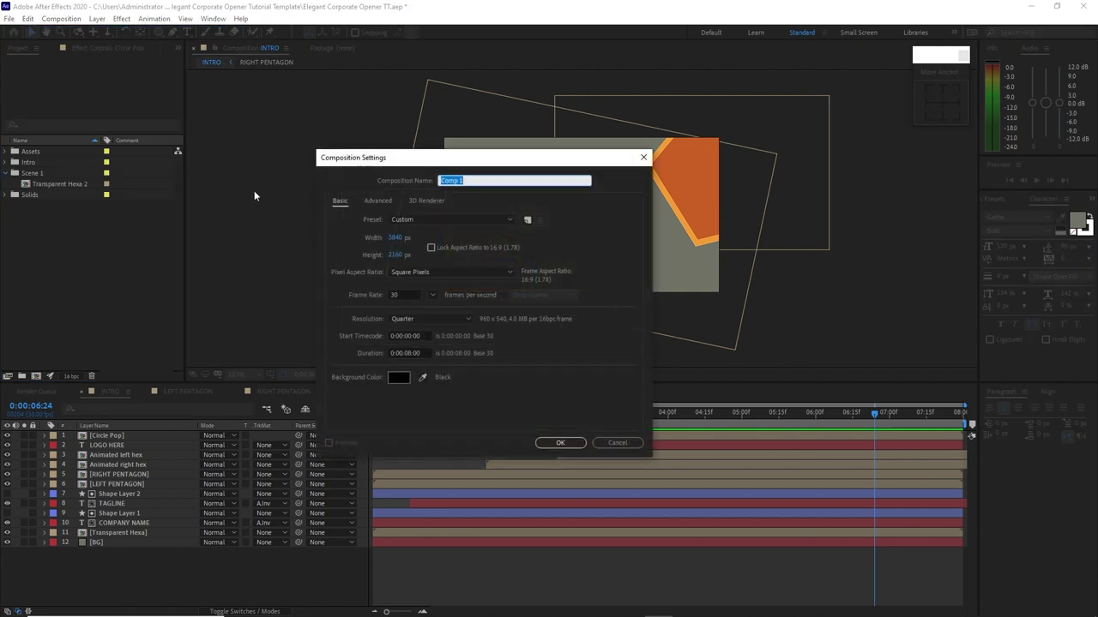
key(BackSpace)
text(Scene 01)
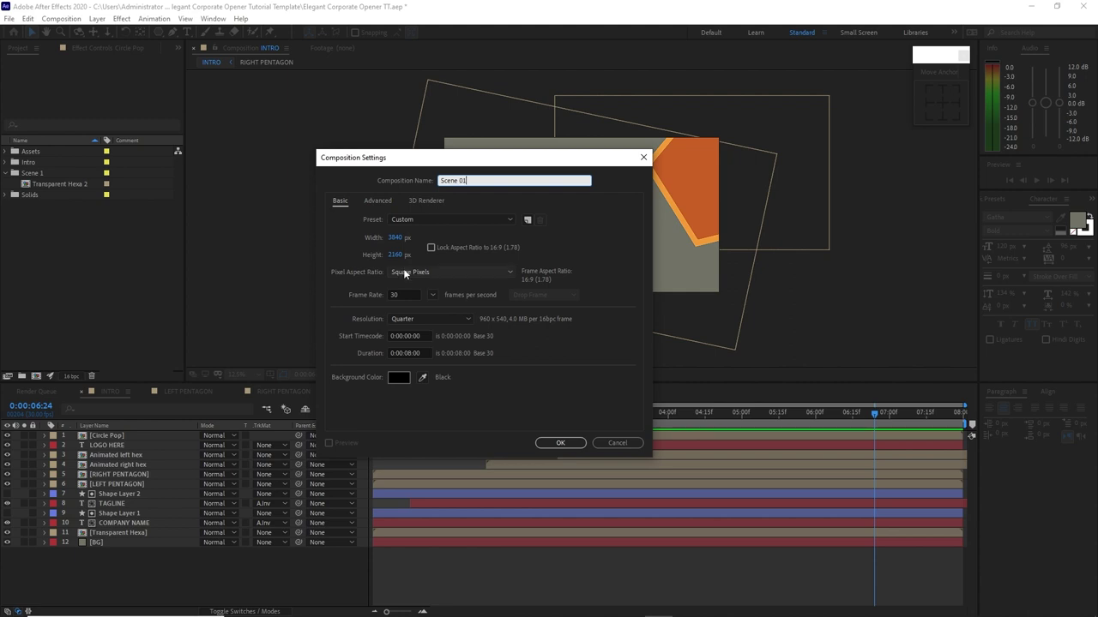
click(546, 443)
drag(35, 173, 34, 191)
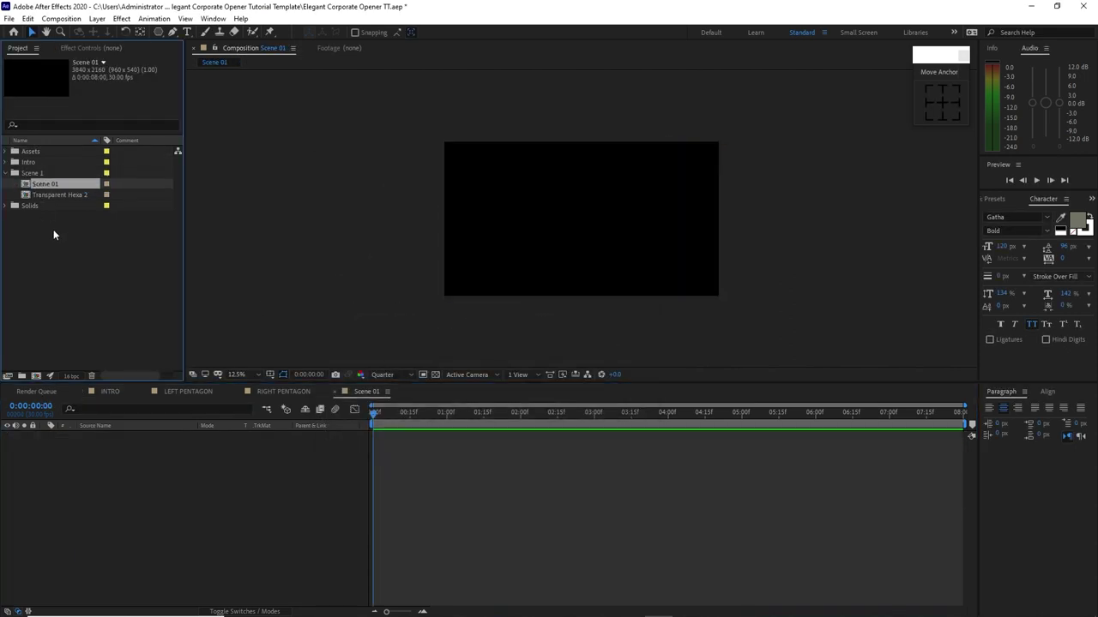
- Draw an orange rectangle with the Rounded Rectangle tool, overlapping the lower-left corner of the Scene 01 frame
click(159, 32)
click(159, 34)
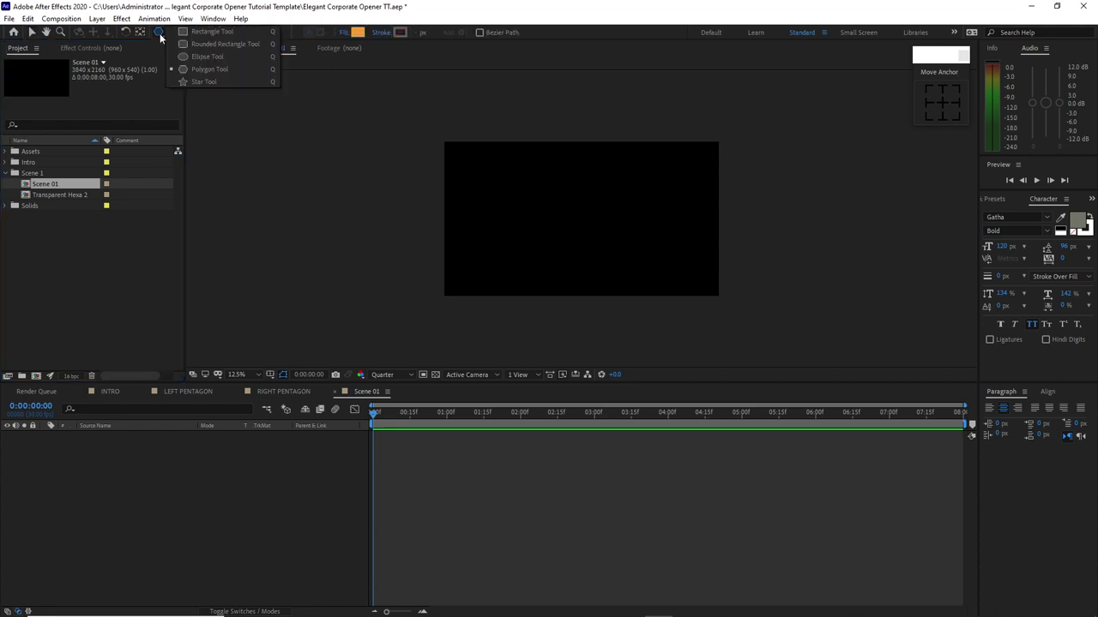
click(205, 33)
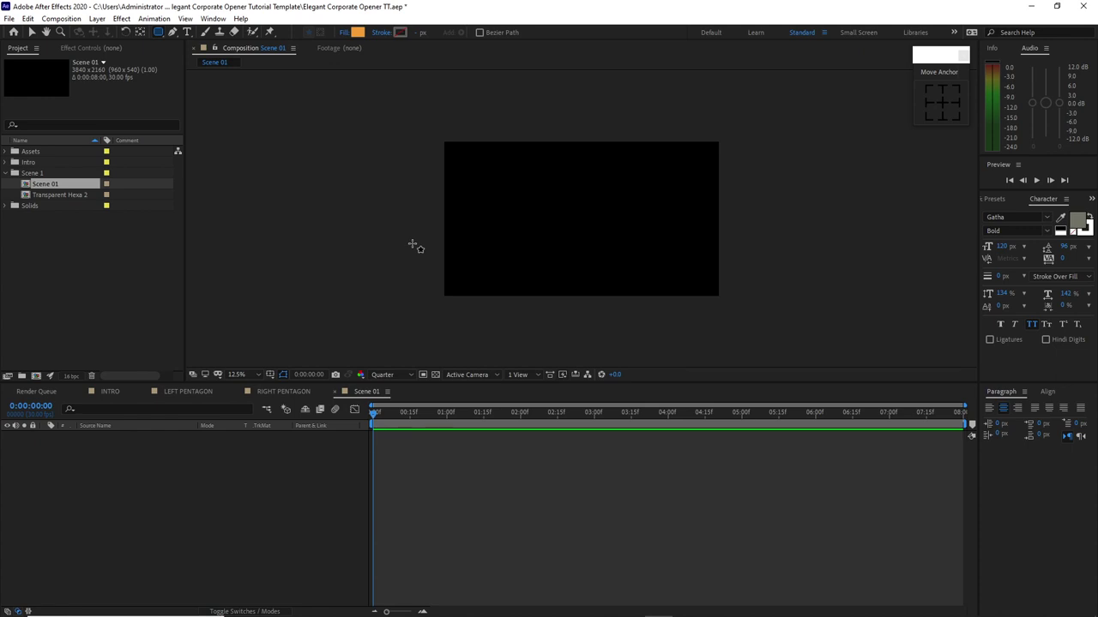
drag(413, 245, 528, 328)
- Rotate the rectangle to about 51° and shift it slightly right and down over the lower-left corner of the frame
key(r)
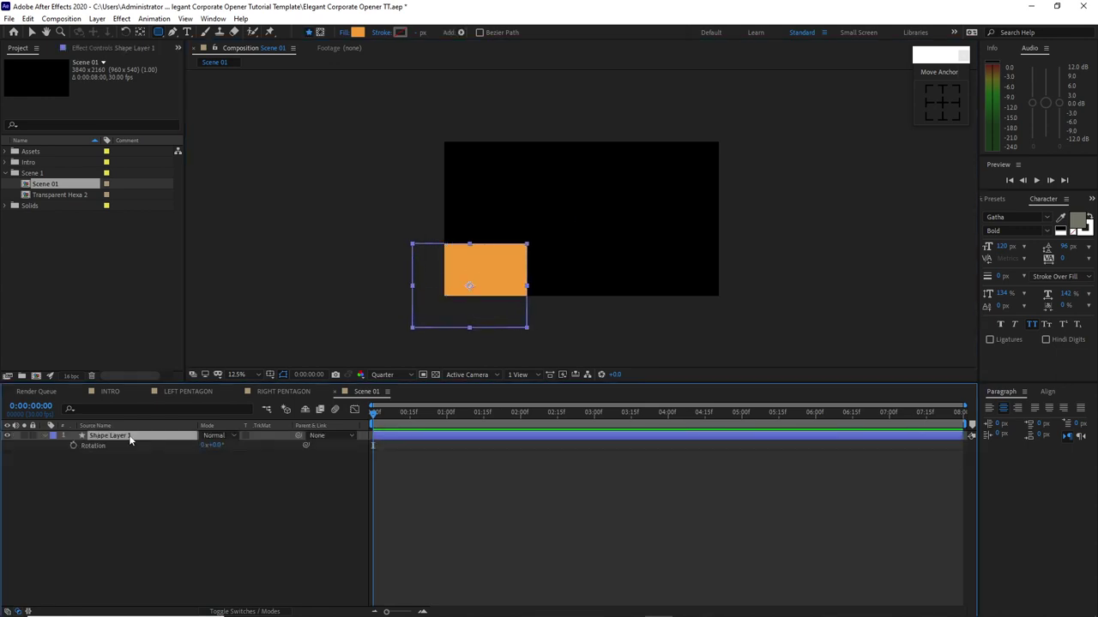
drag(215, 446, 249, 527)
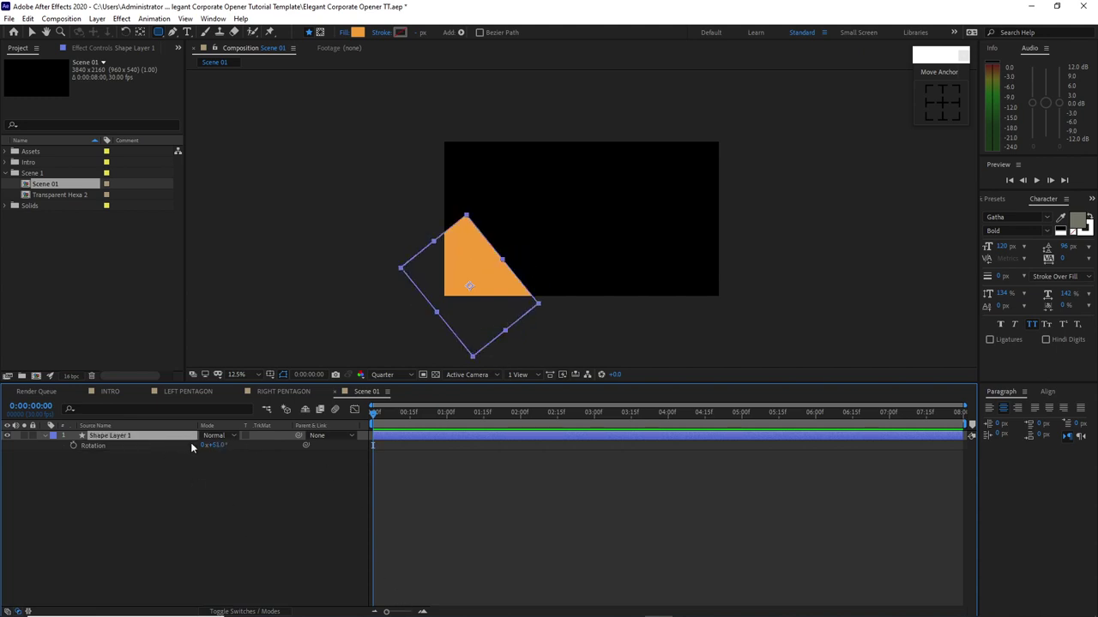
key(shift+p)
drag(206, 445, 250, 452)
click(45, 435)
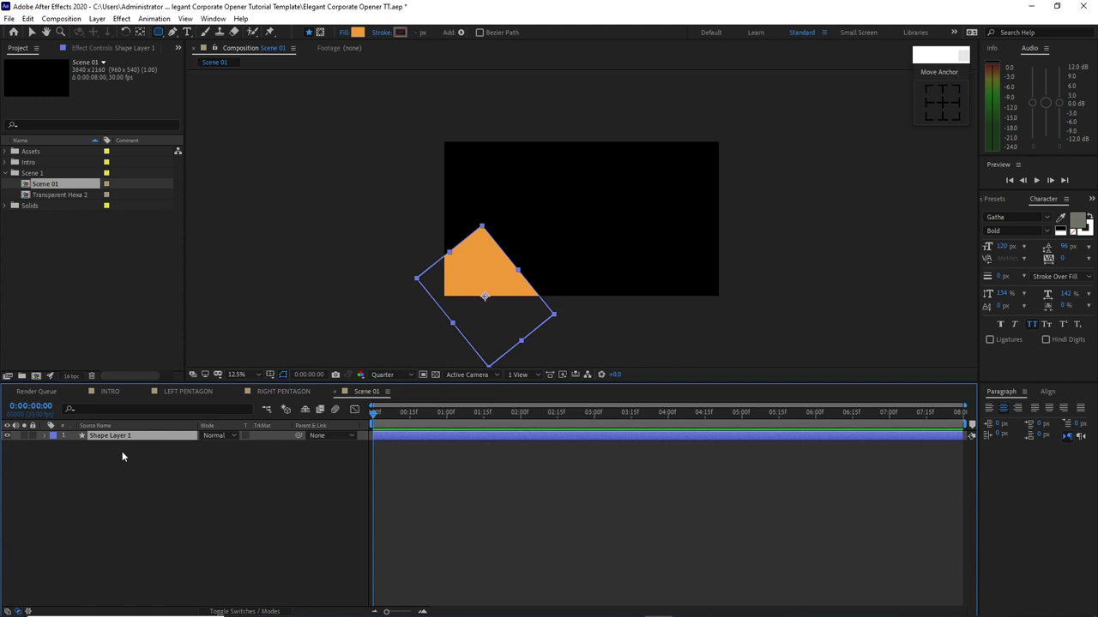
- Duplicate the rotated rectangle layer and scale the lower copy, Shape Layer 1, to 110%
key(ctrl+d)
click(119, 445)
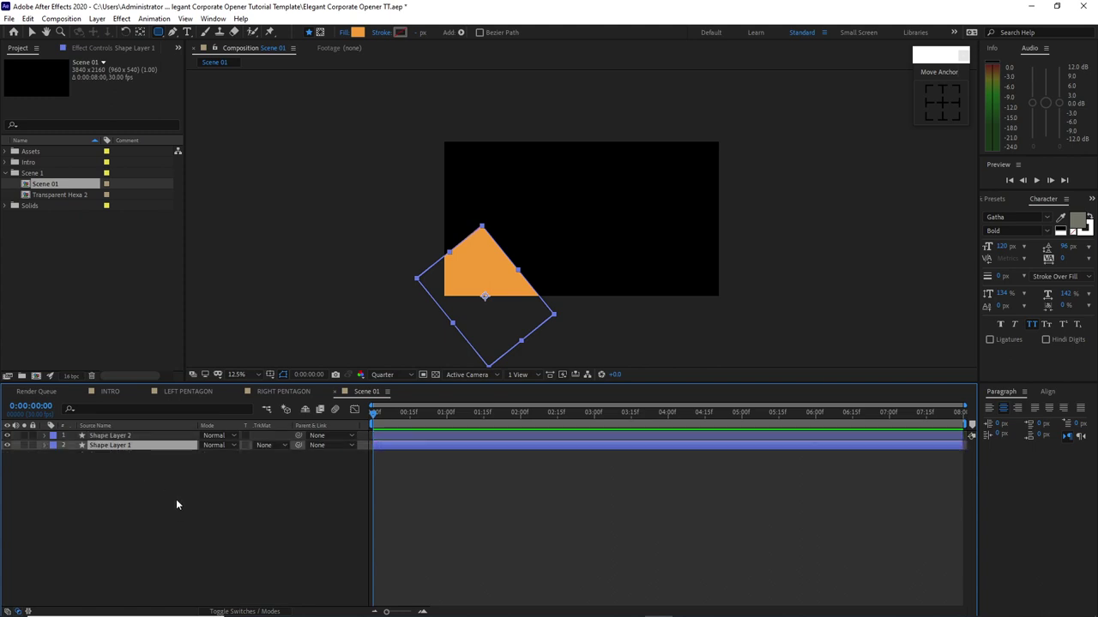
key(s)
click(216, 455)
text(110)
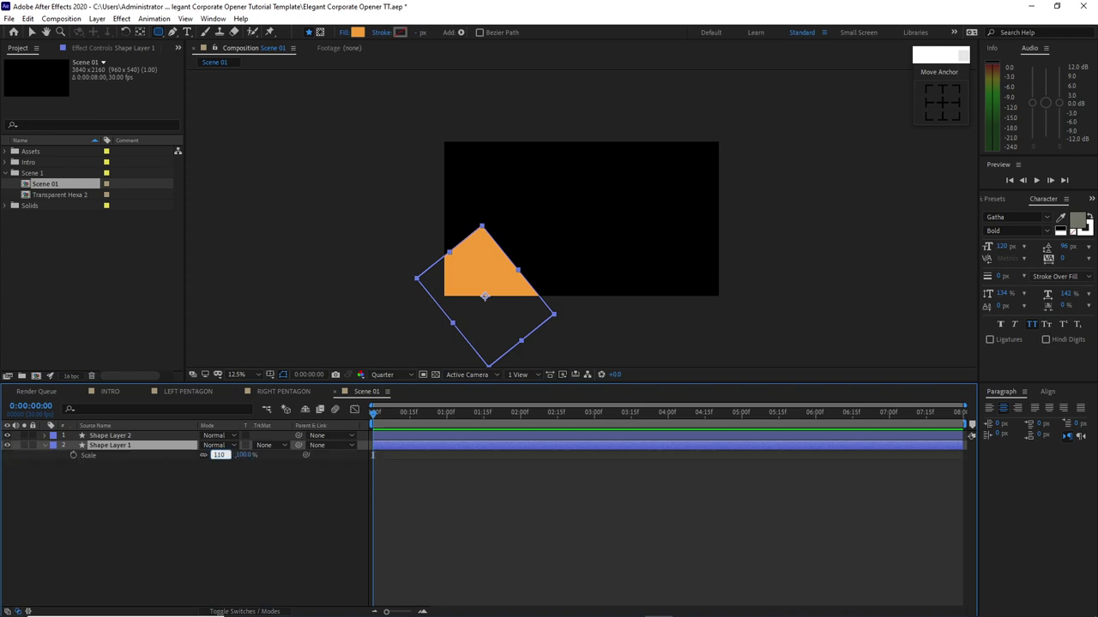
key(Return)
- Change the fill colour of the enlarged rectangle, Shape Layer 1, to dark orange CC6123
click(357, 32)
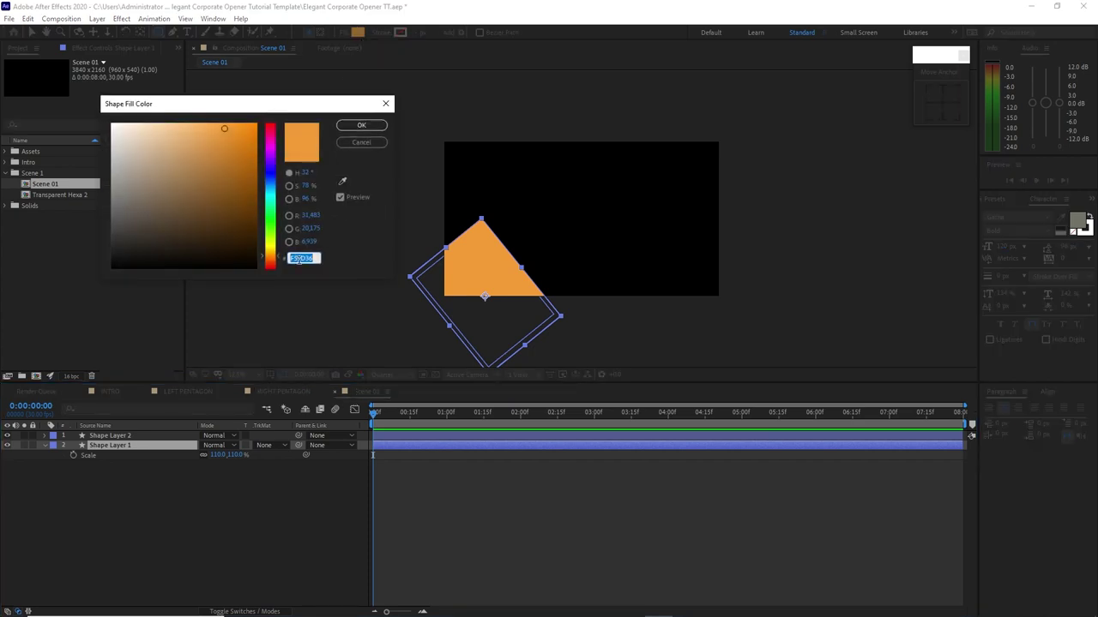
text(cc3300)
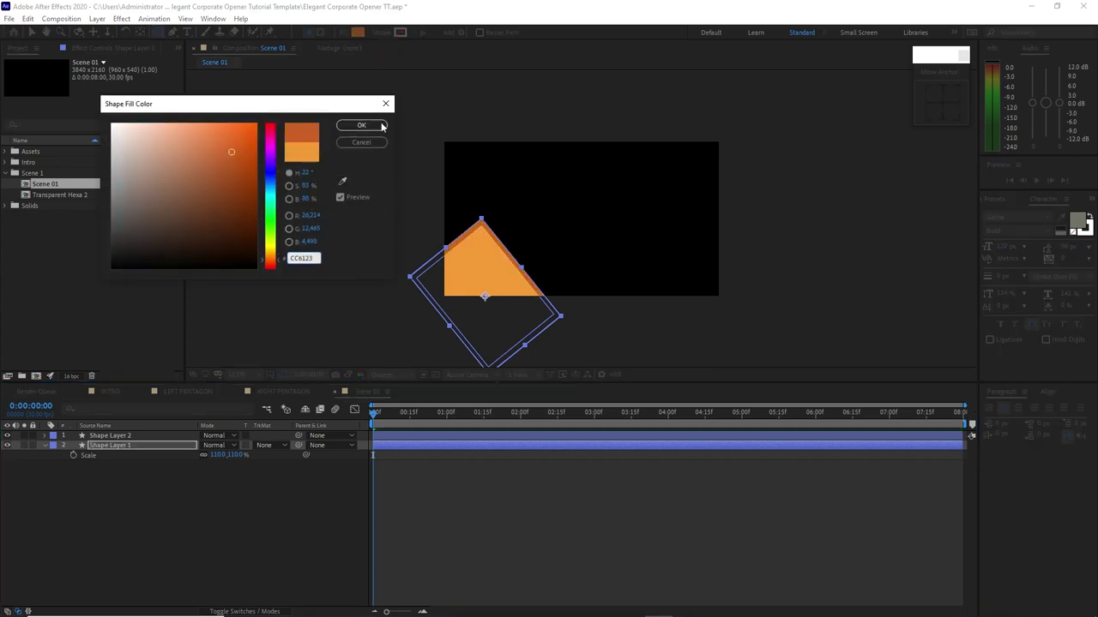
click(361, 125)
key(v)
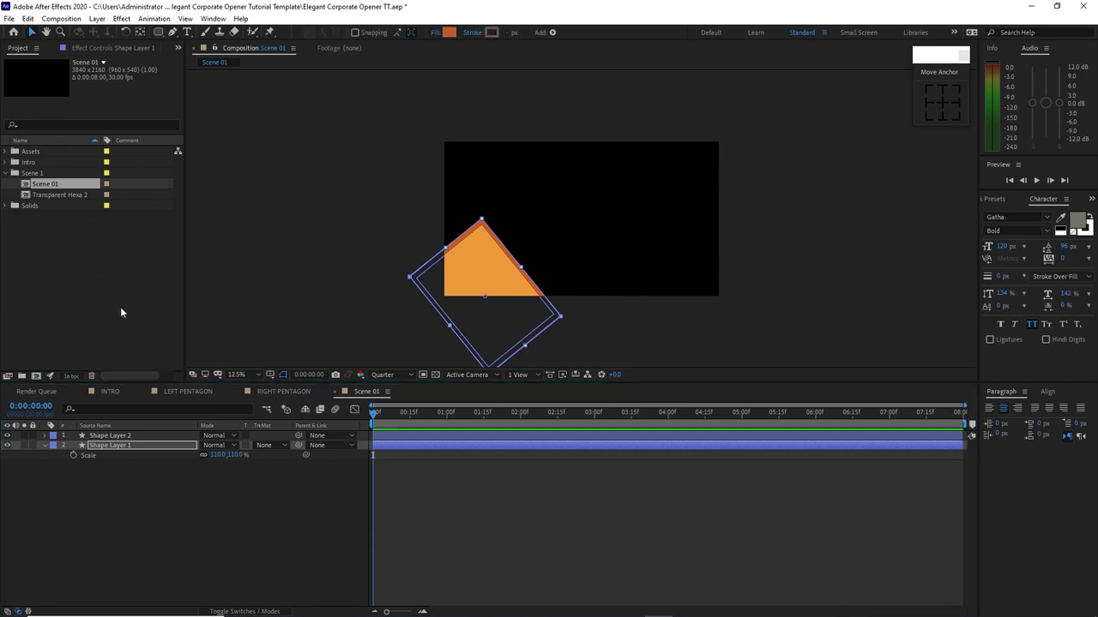
- Duplicate both rectangle layers and move the copies to the frame's upper-right corner, at about 3636, 129
click(69, 436)
shift+click(72, 446)
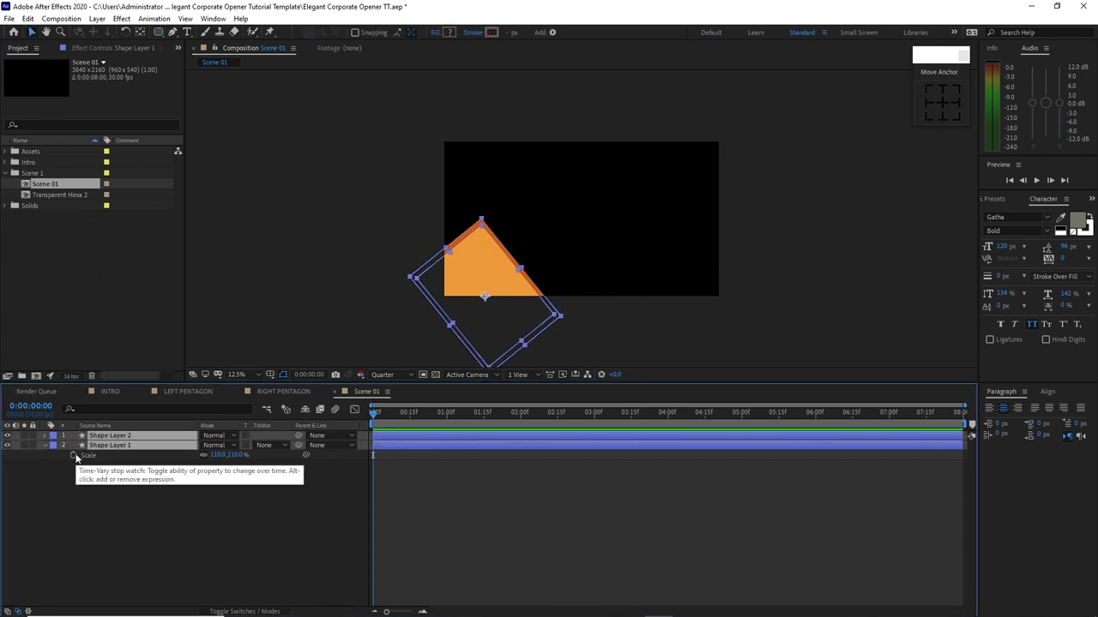
key(ctrl+d)
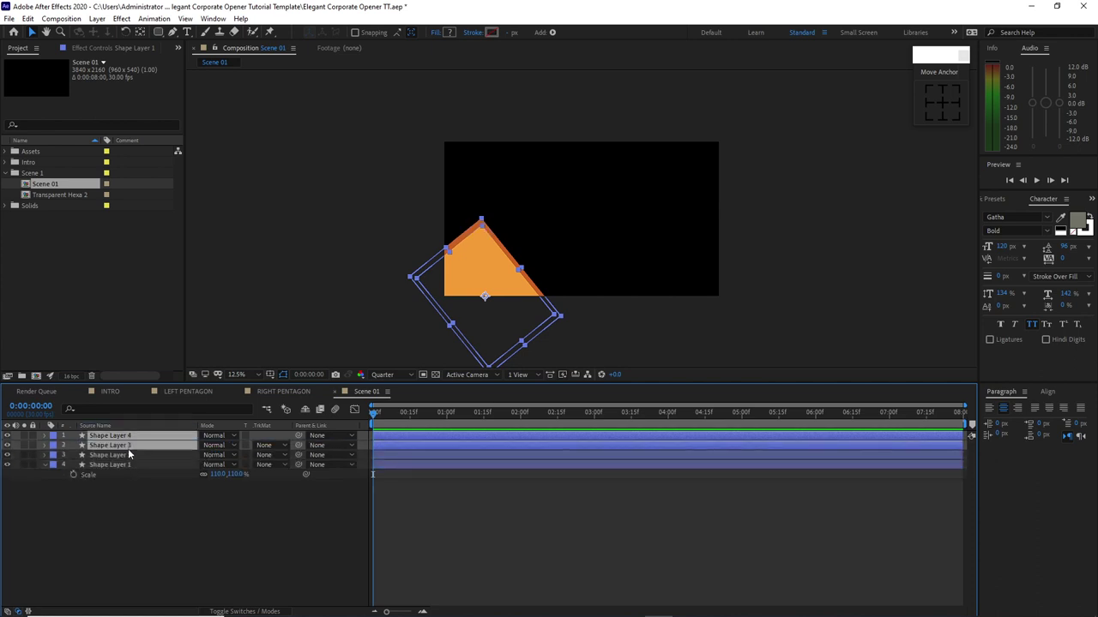
key(p)
drag(211, 446, 147, 460)
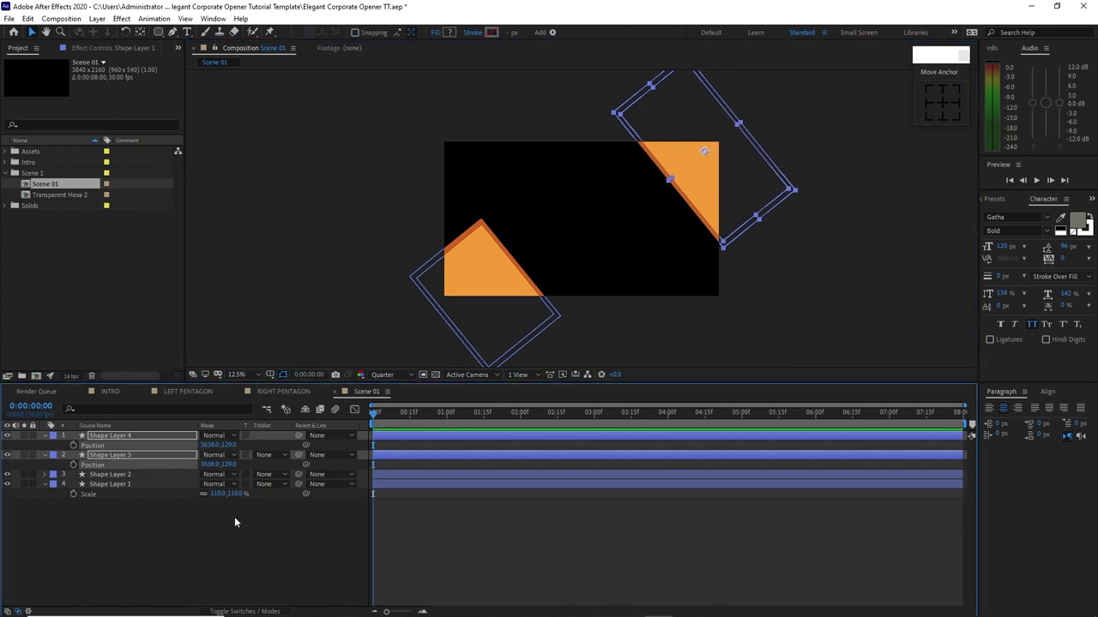
click(47, 465)
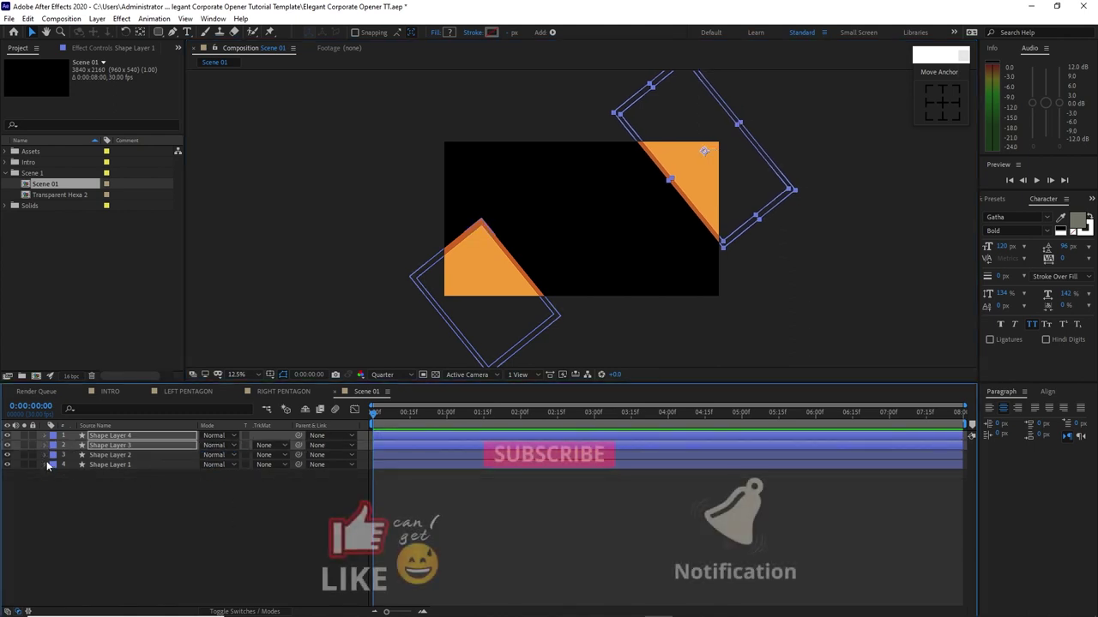
- Pre-compose the two upper-right rectangle layers into a composition named Right Shape
right_click(120, 435)
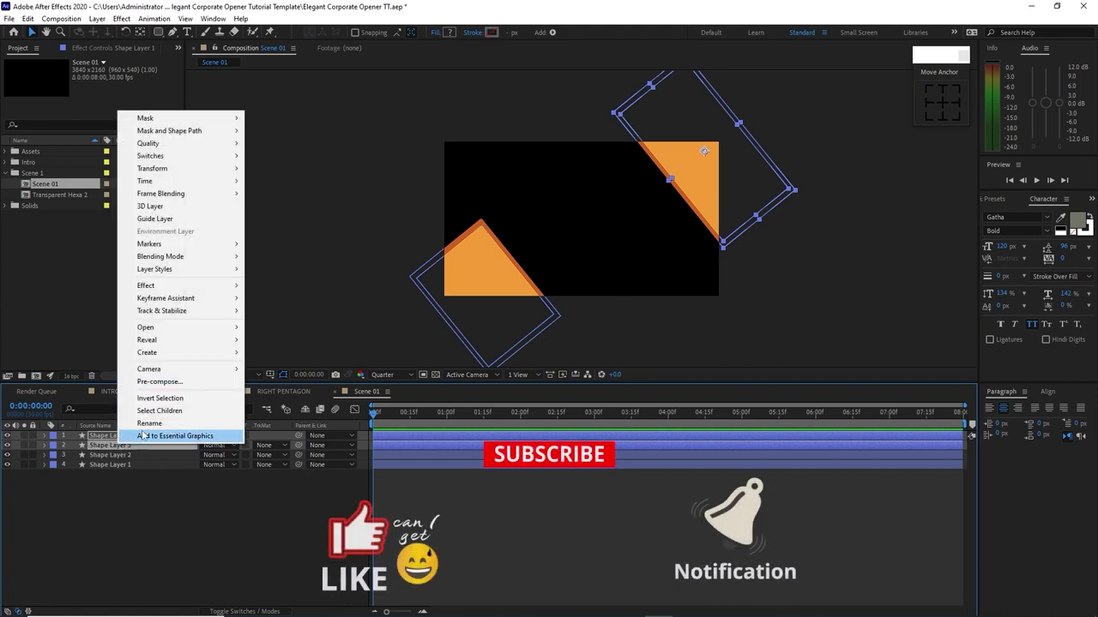
key(Up)
key(Up)
key(Up)
key(Up)
key(Return)
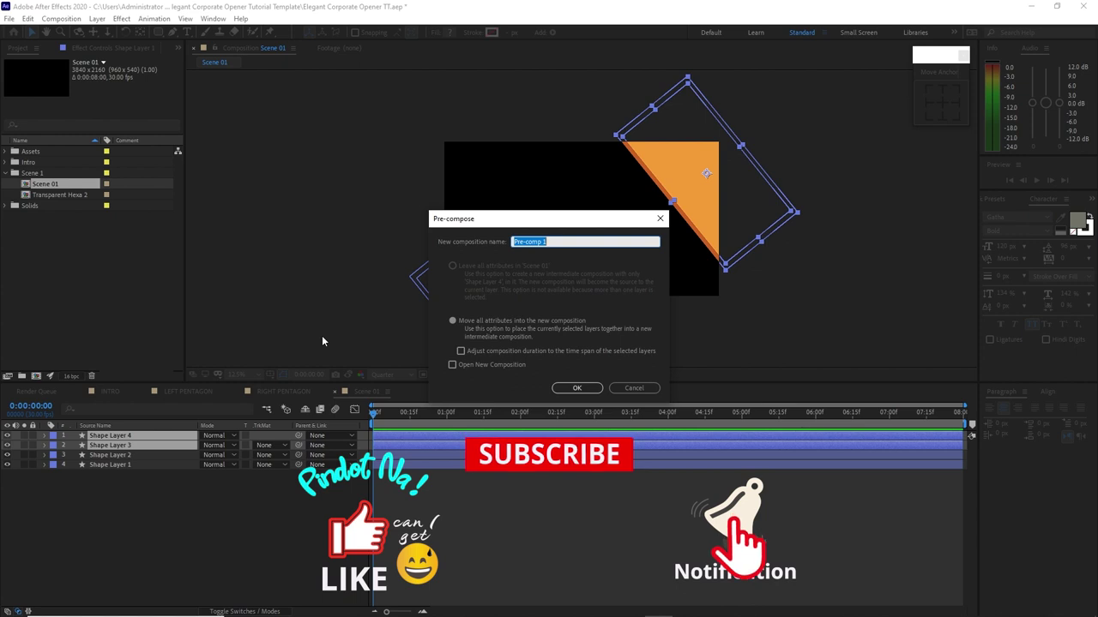
text(R)
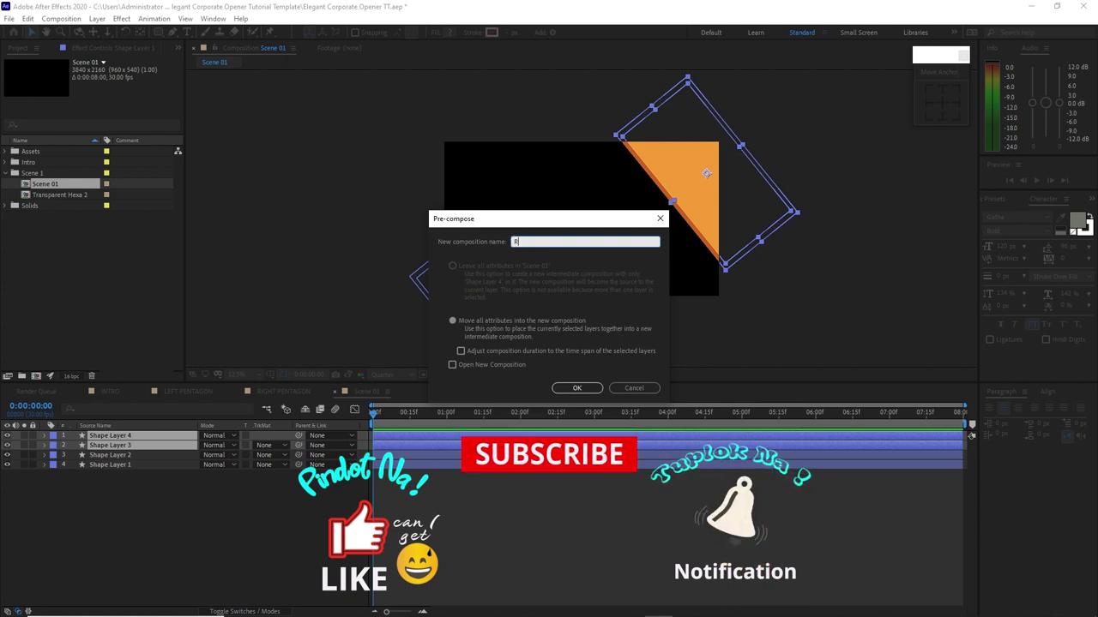
text(i)
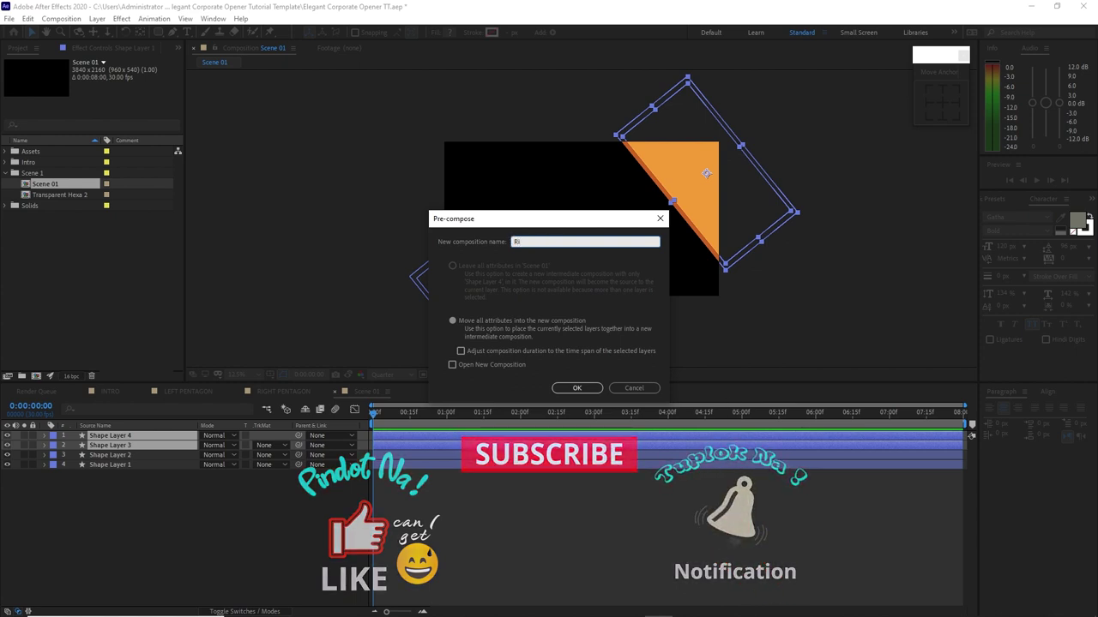
text(ght Shape)
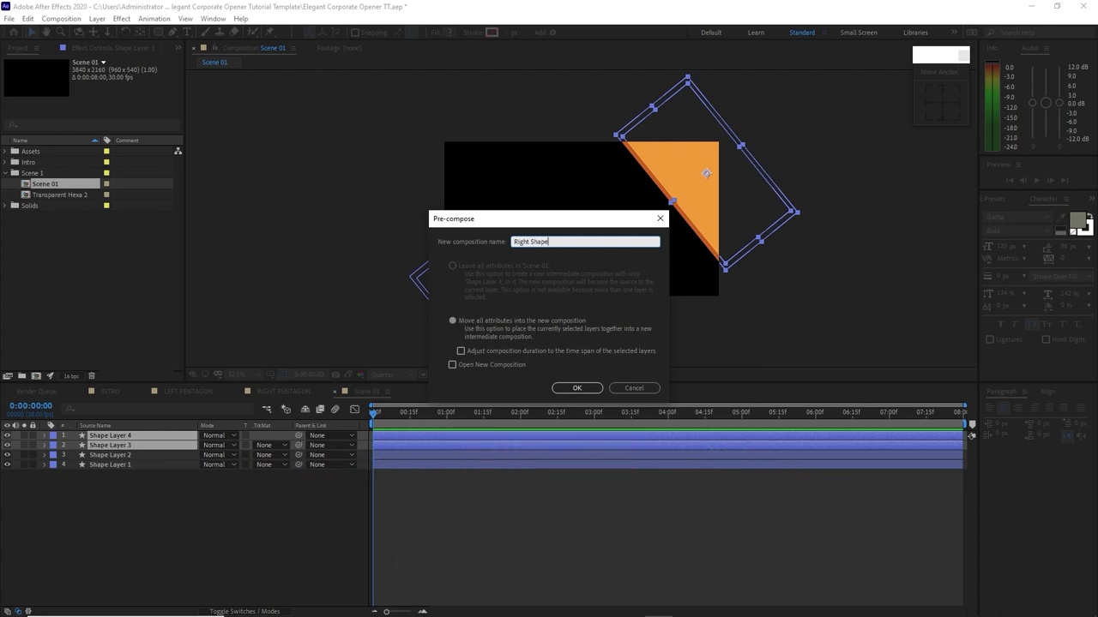
click(576, 388)
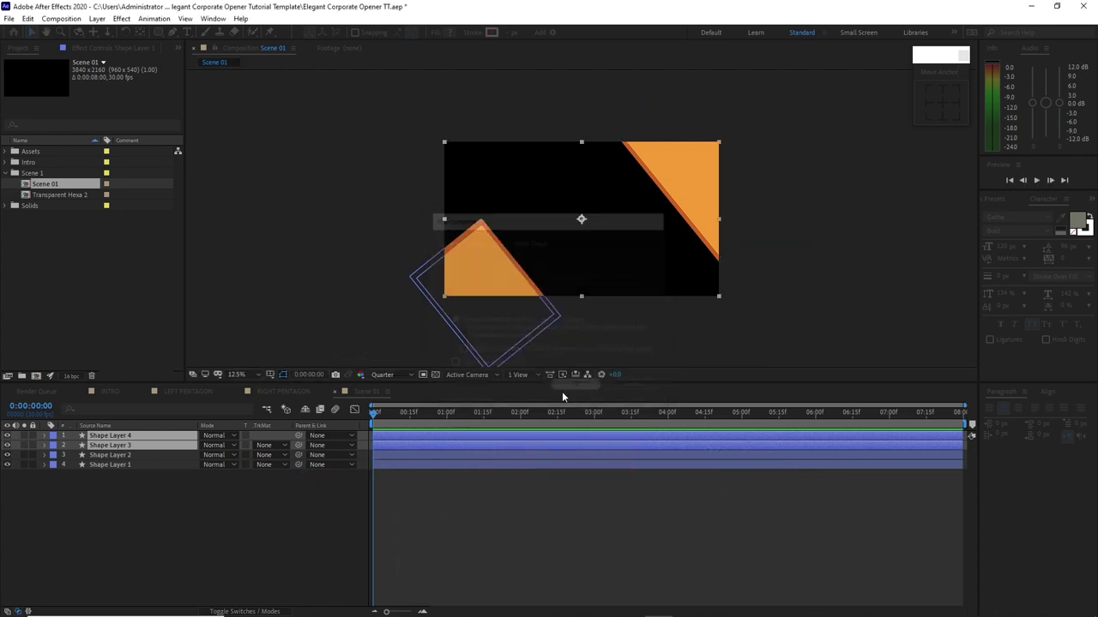
- Pre-compose Shape Layer 2 and Shape Layer 1 as "left shape", moving all attributes into the new composition
drag(118, 478, 111, 452)
right_click(131, 453)
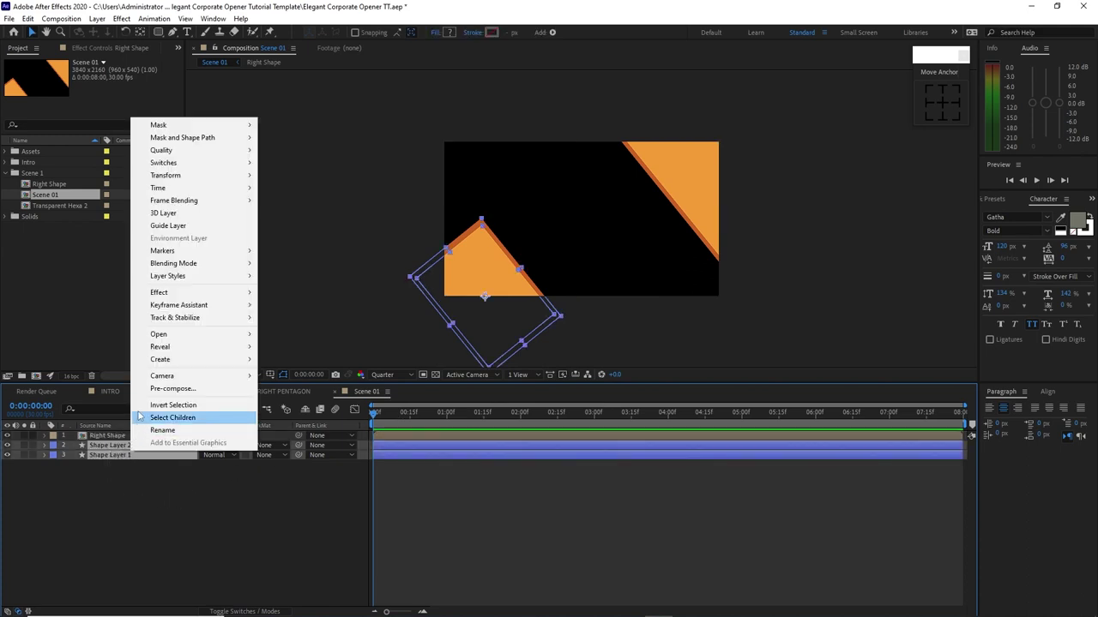
click(172, 387)
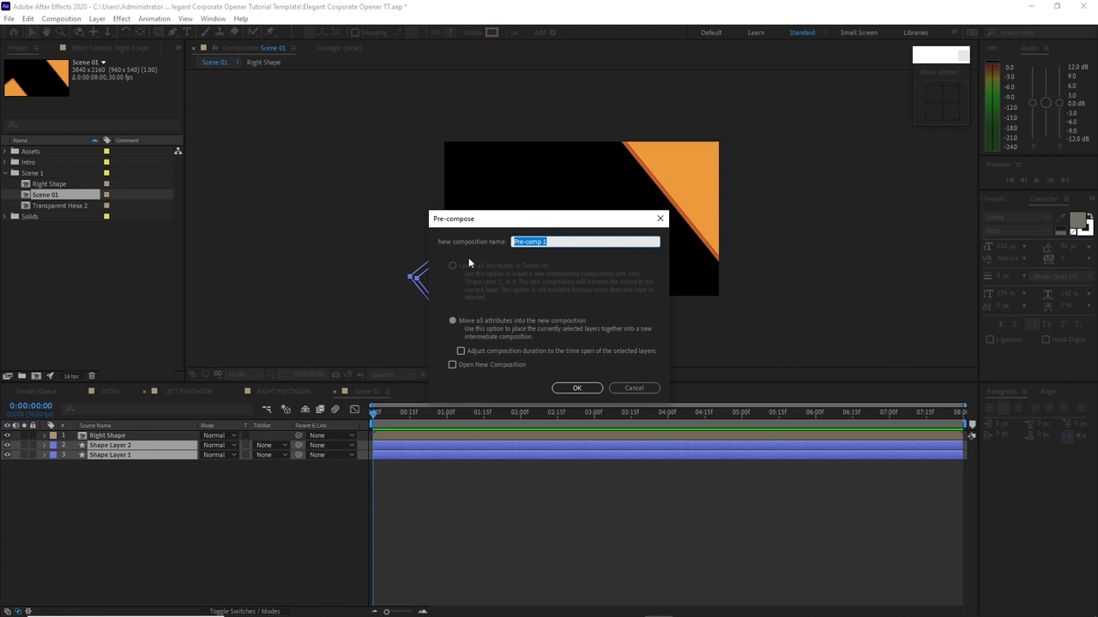
text(left shape)
click(452, 321)
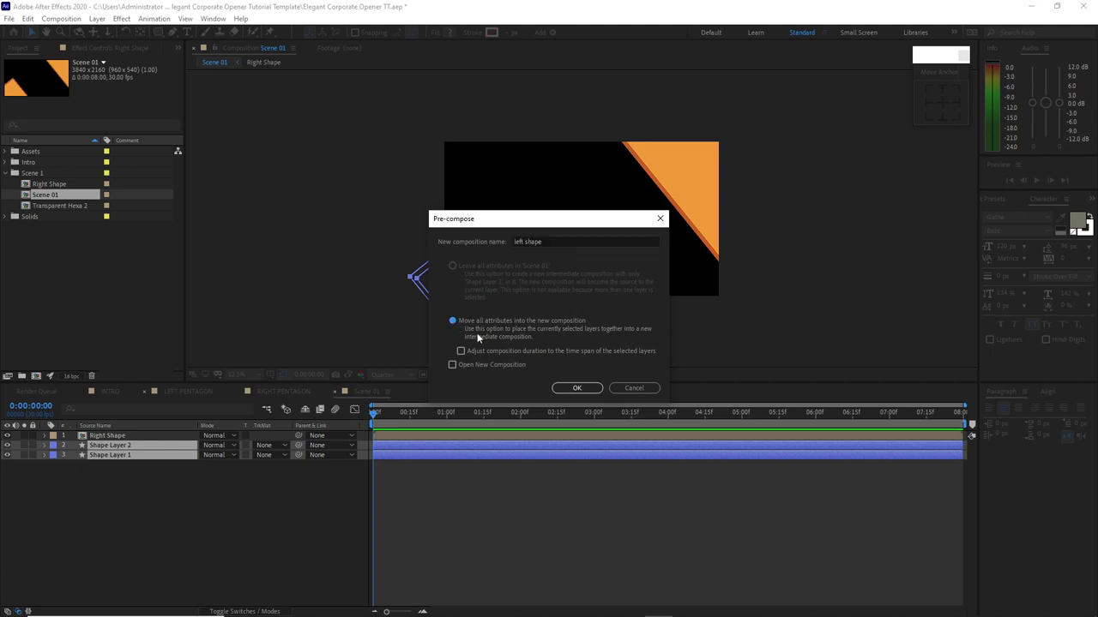
click(554, 390)
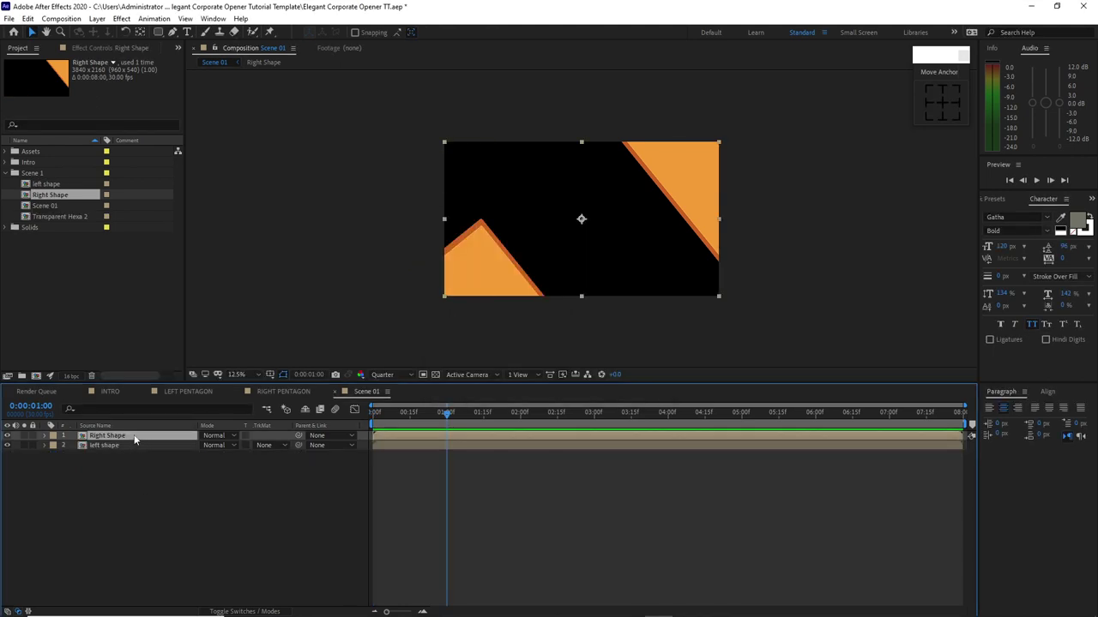
- Draw a small dark orange polygon with an outer radius of about 206 near the middle of the Right Shape composition
double_click(135, 439)
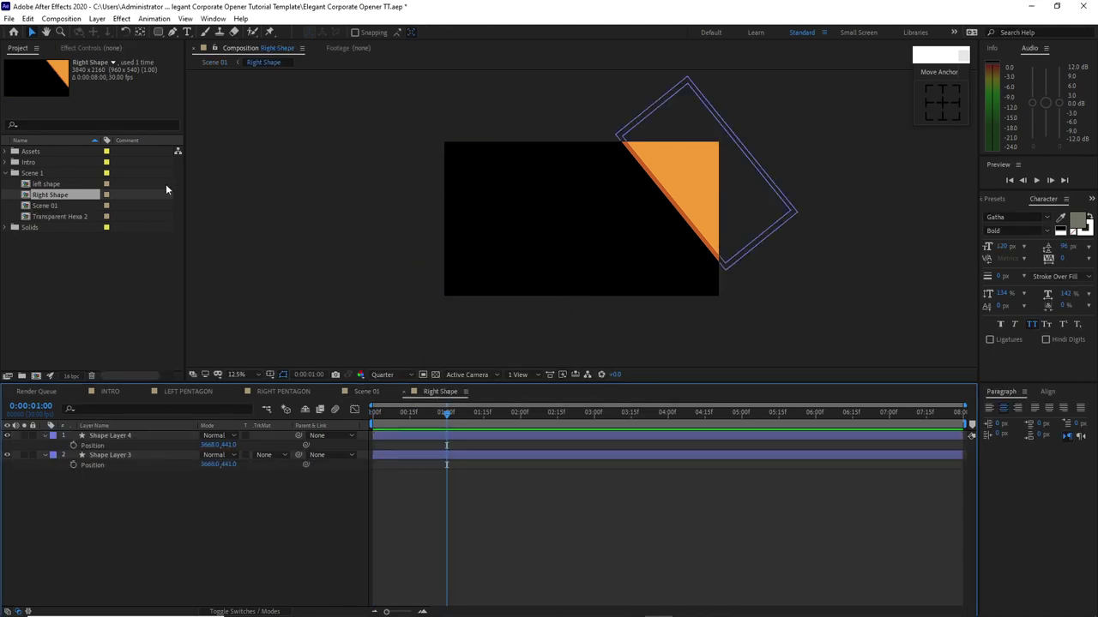
click(161, 34)
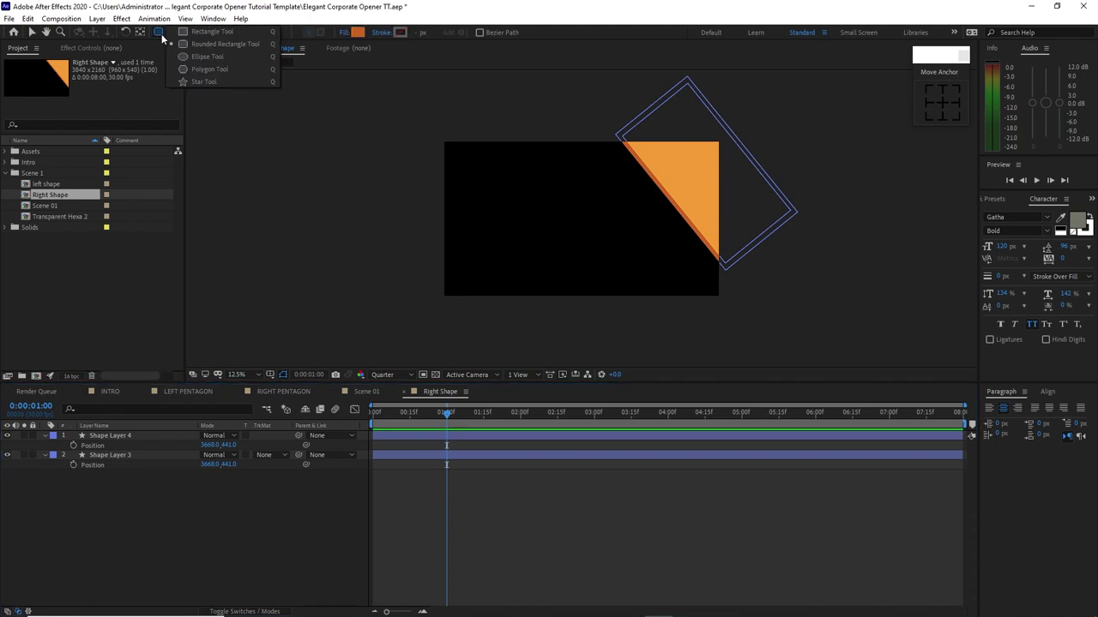
click(220, 71)
drag(550, 200, 581, 218)
- Set the new polygon's number of points to 6 in its Polystar Path properties
click(64, 457)
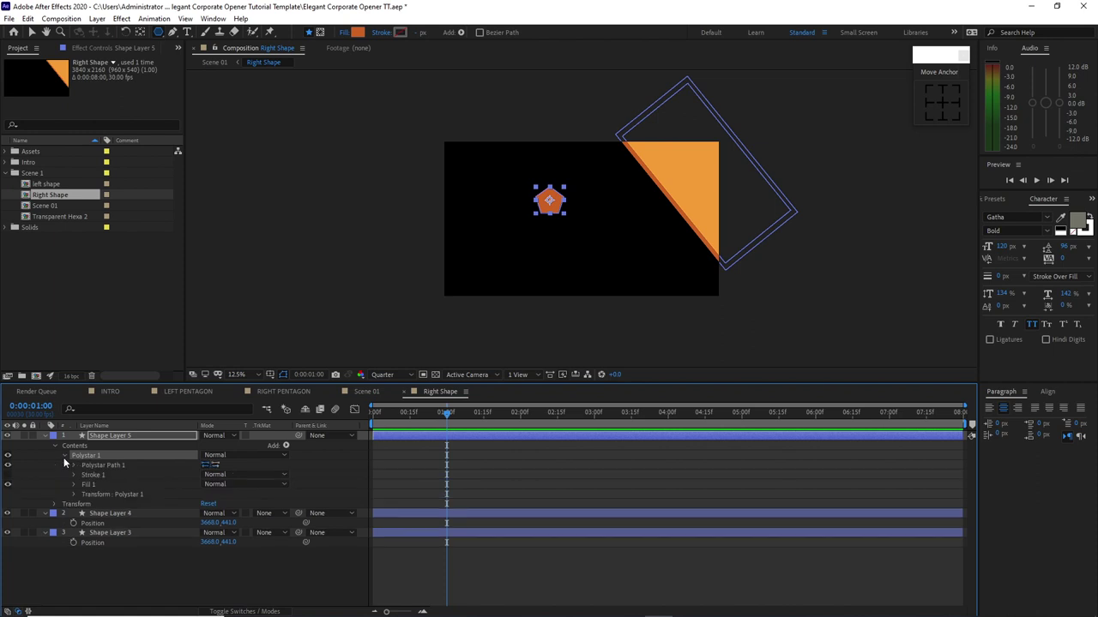
click(74, 465)
click(207, 485)
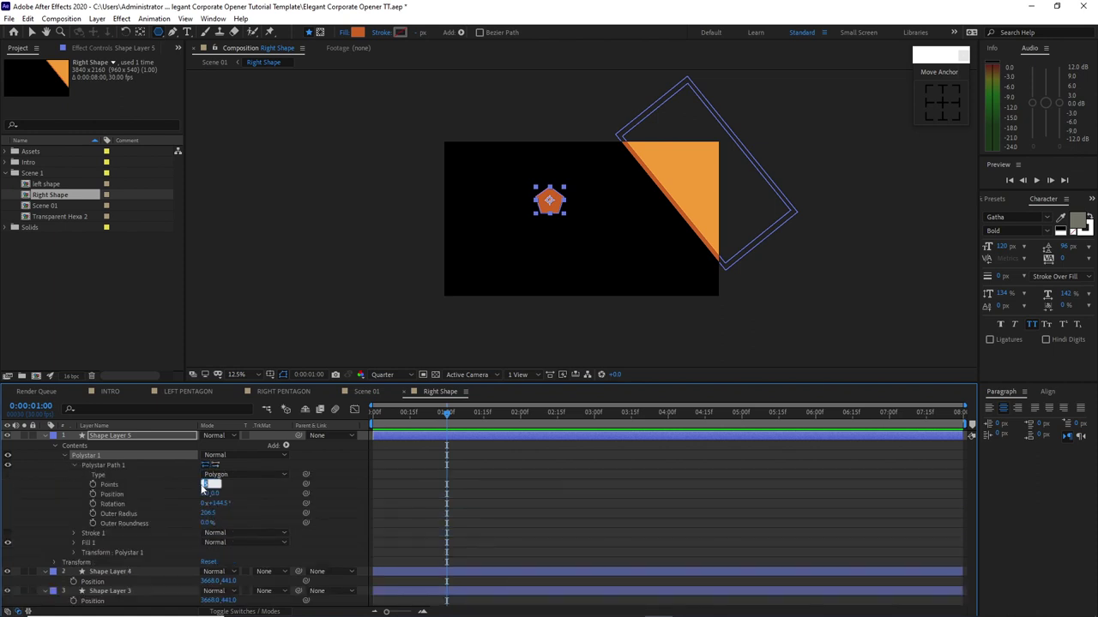
text(6)
- Set the hexagon's outer radius to 265 and its path rotation to 134.5°
key(Tab)
key(Tab)
key(Tab)
key(Tab)
key(Tab)
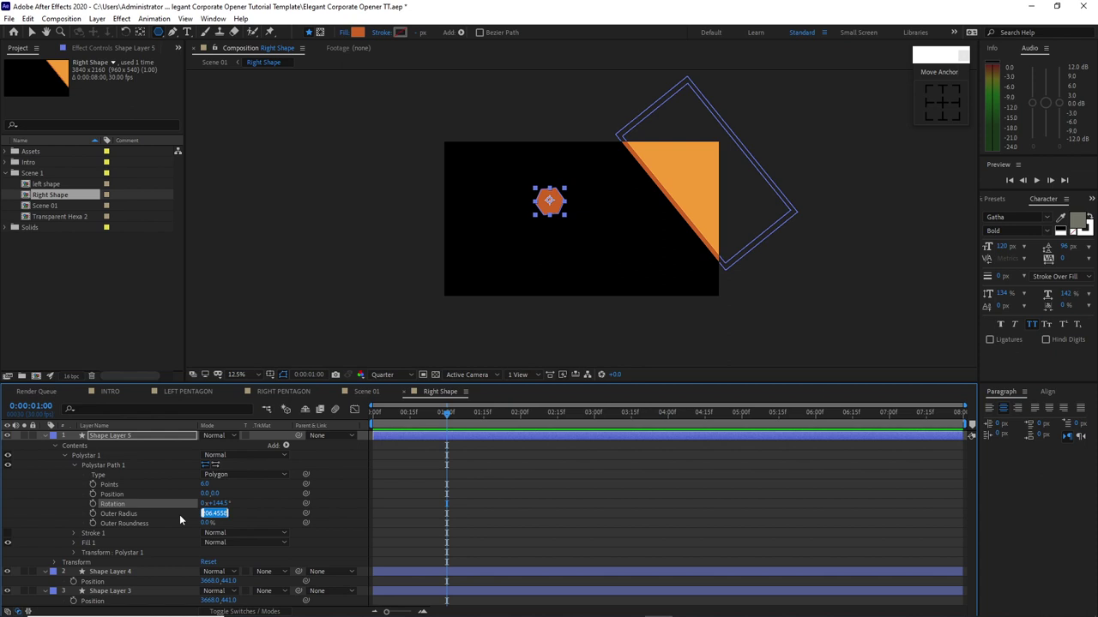
text(265)
click(221, 504)
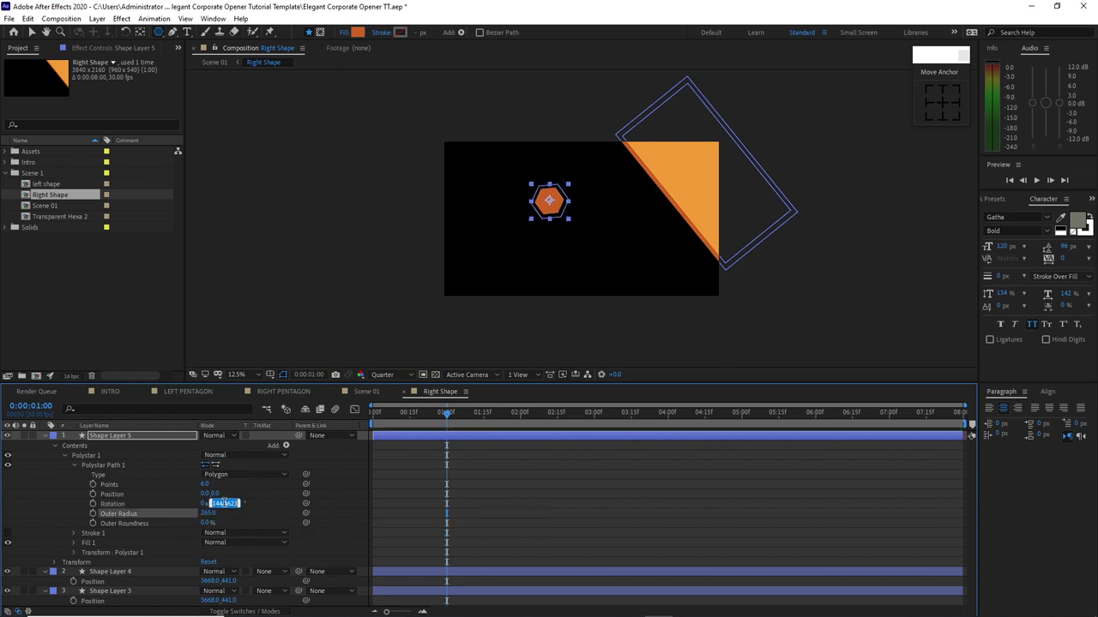
text(13)
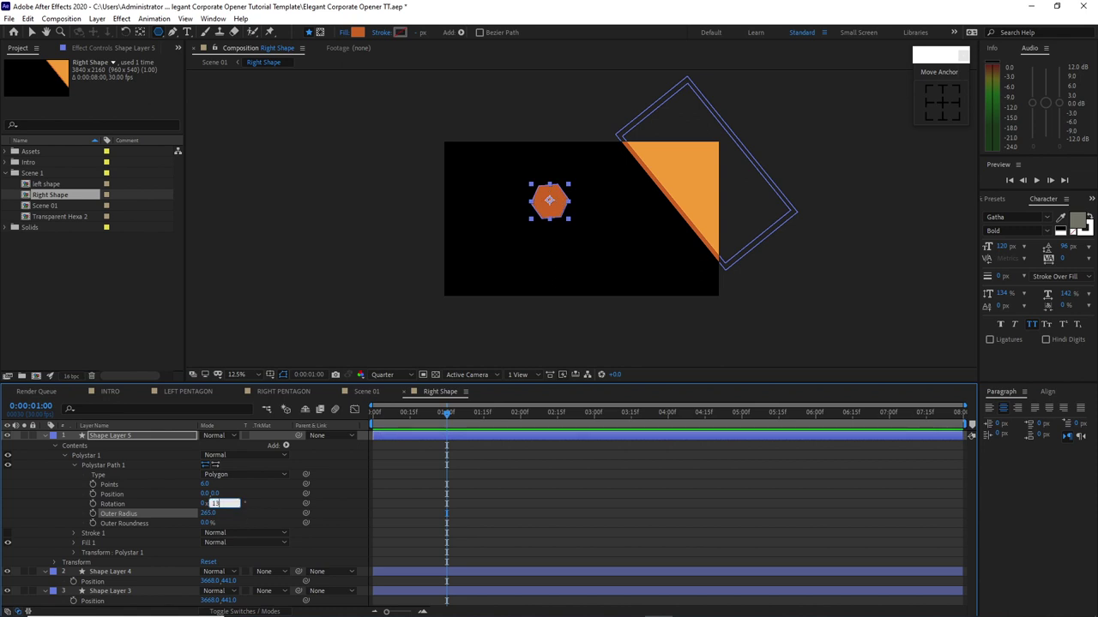
text(4.5)
key(Return)
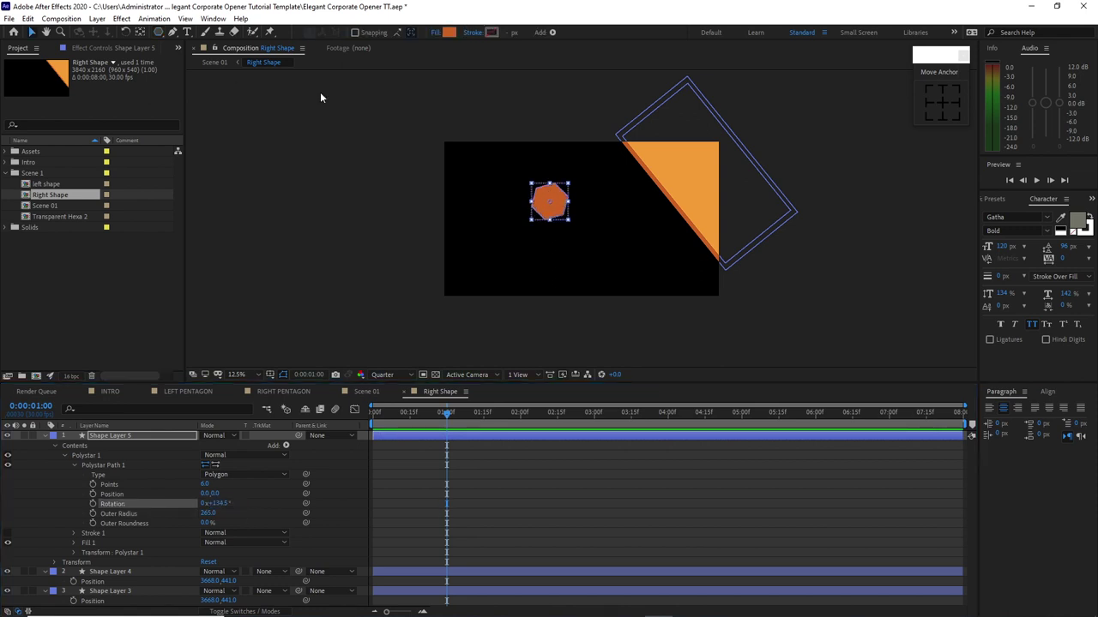
- Move the hexagon onto the orange triangle in the frame's upper-right corner
key(v)
drag(548, 200, 696, 165)
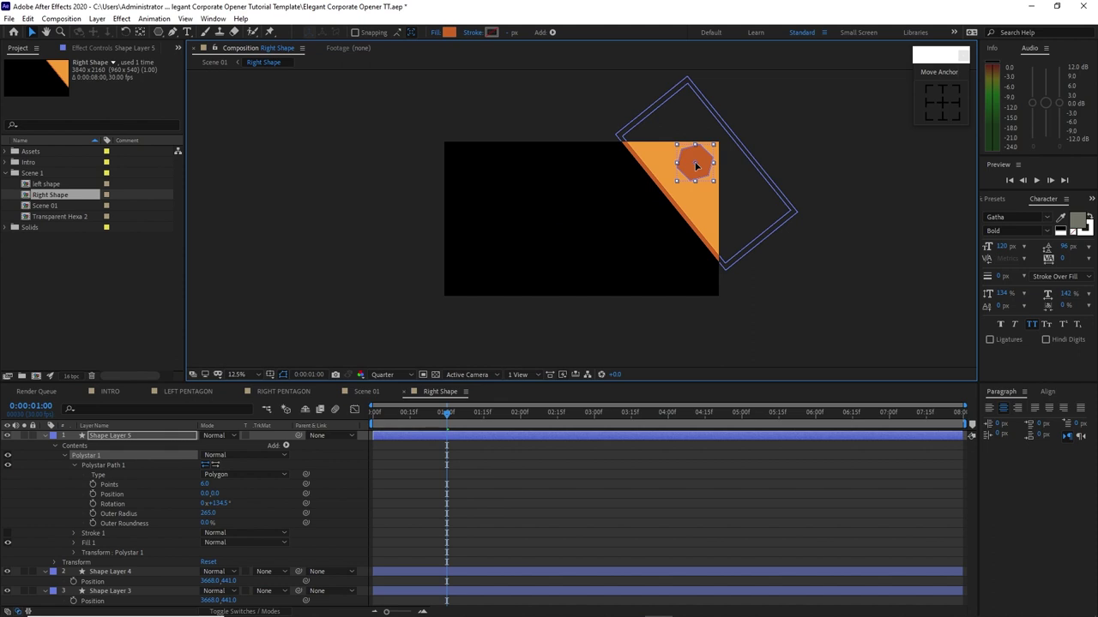
click(431, 391)
- Add a Drop Shadow to the hexagon layer with distance 10, softness 150 and direction 180°
click(121, 18)
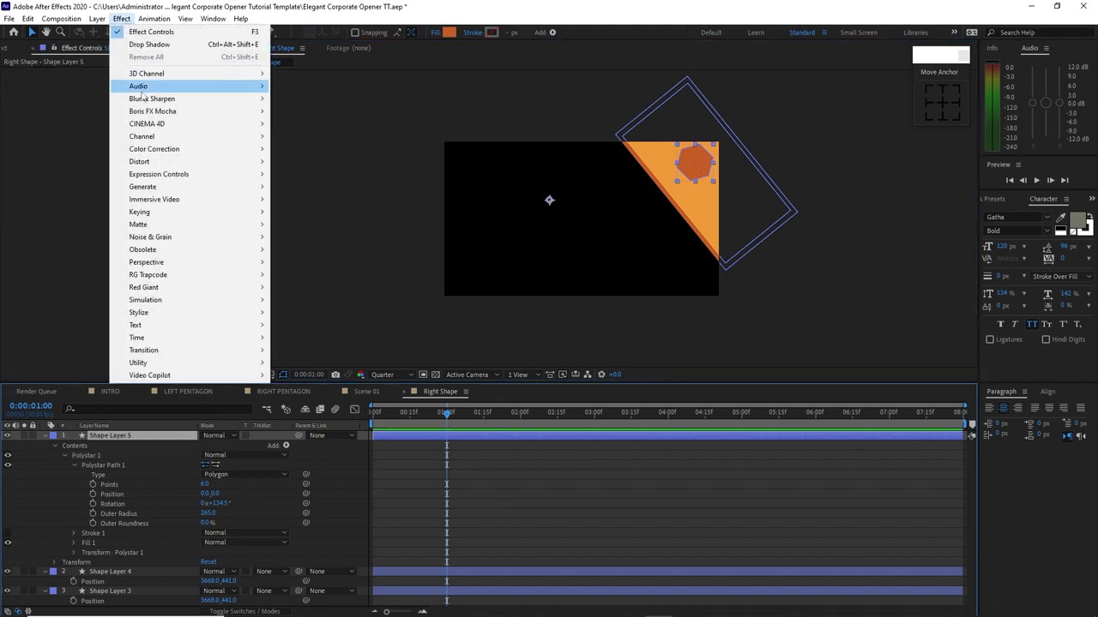
mouse_move(182, 265)
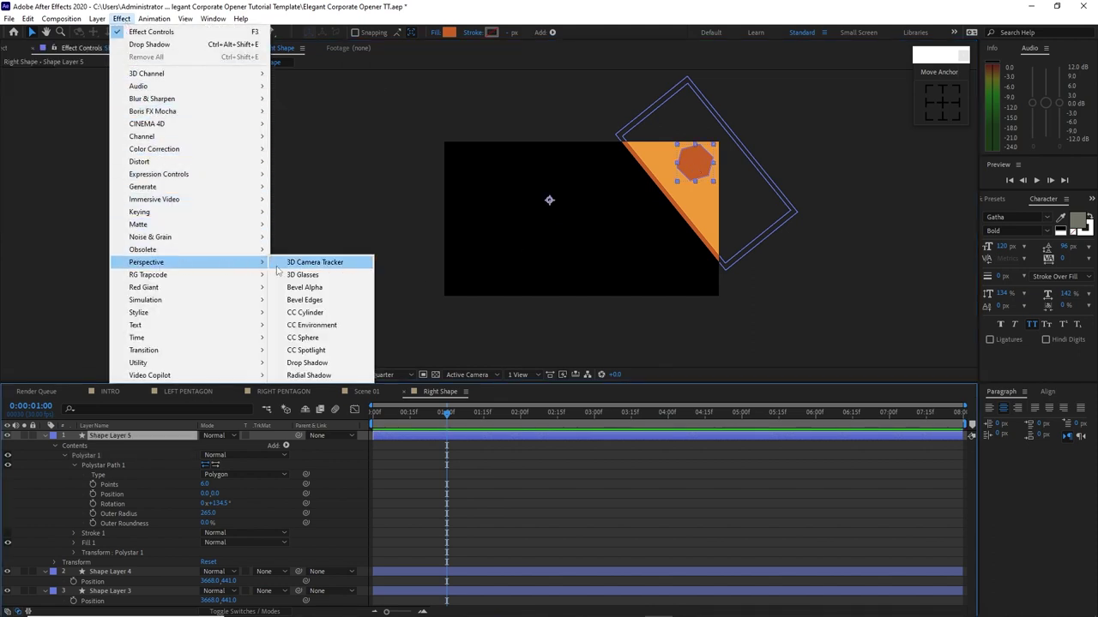
click(292, 364)
click(106, 134)
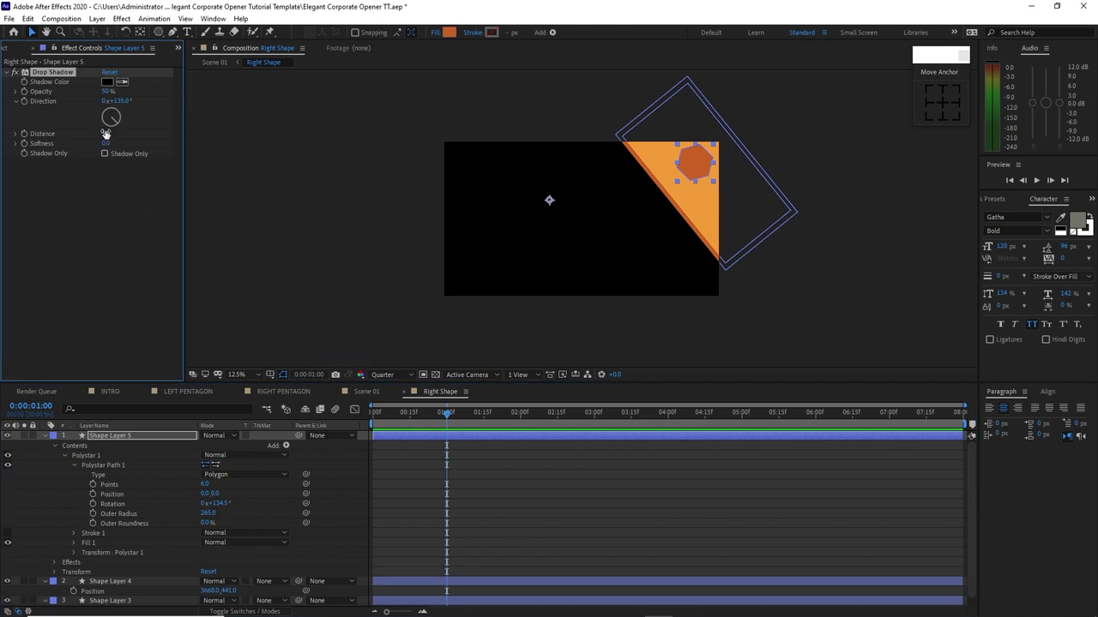
text(10)
key(Tab)
click(117, 100)
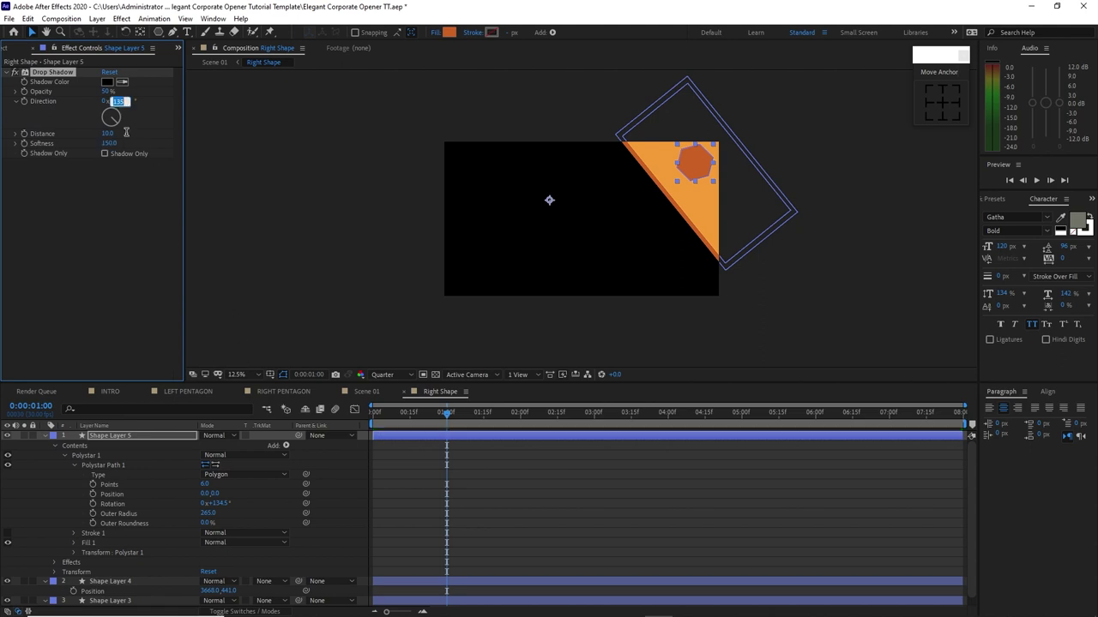
text(180)
key(Return)
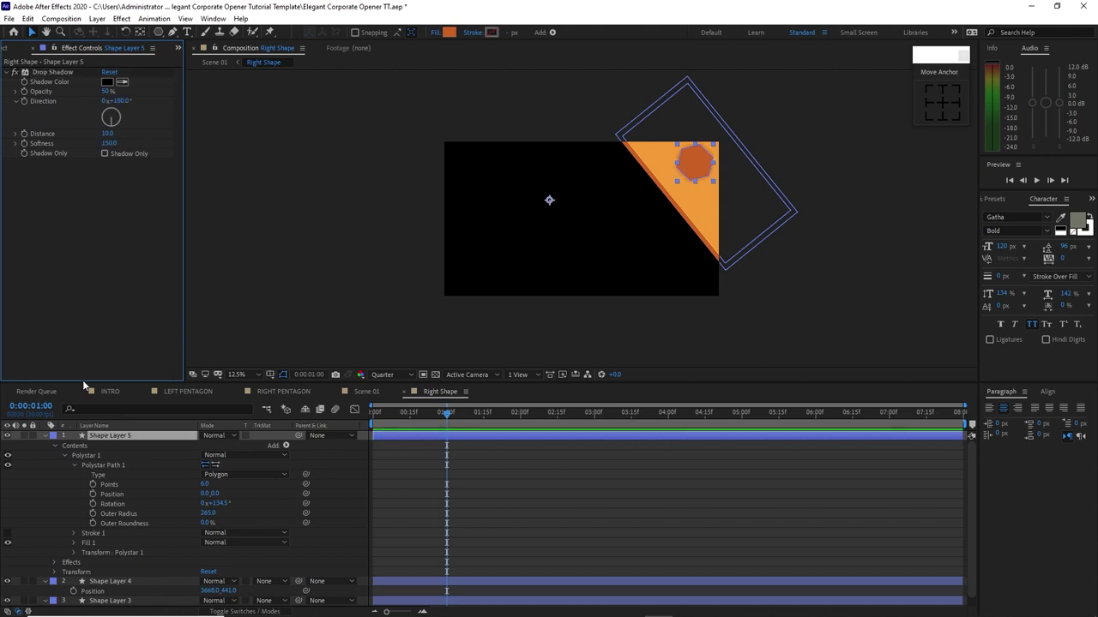
- Reveal the hexagon layer's position and add position keyframes to all three shape layers at 1:00
click(46, 436)
click(45, 436)
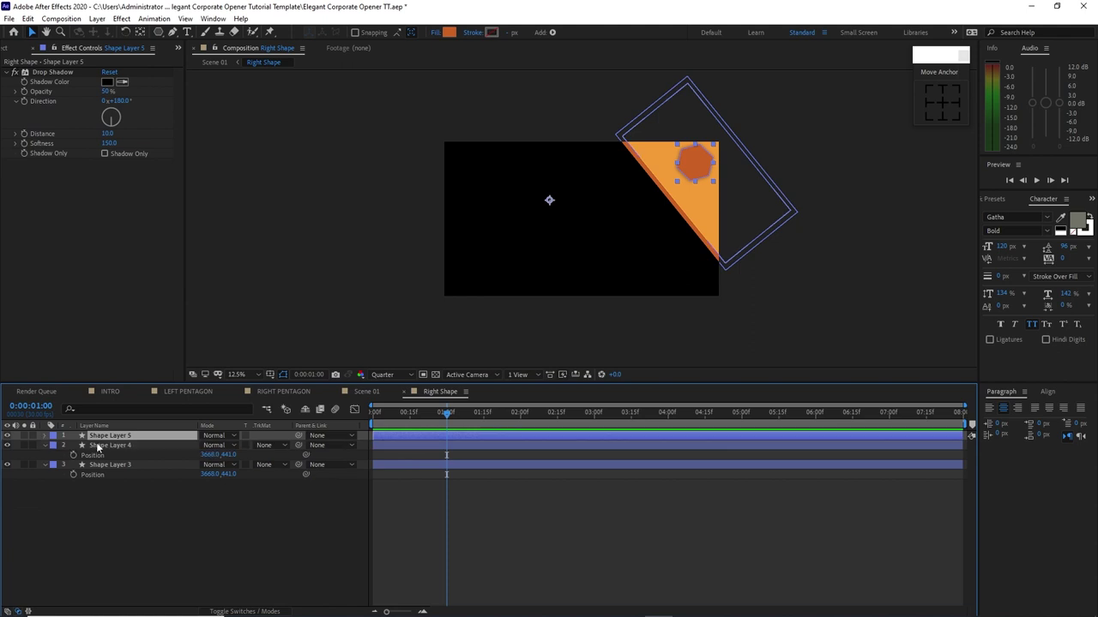
key(p)
key(ctrl+a)
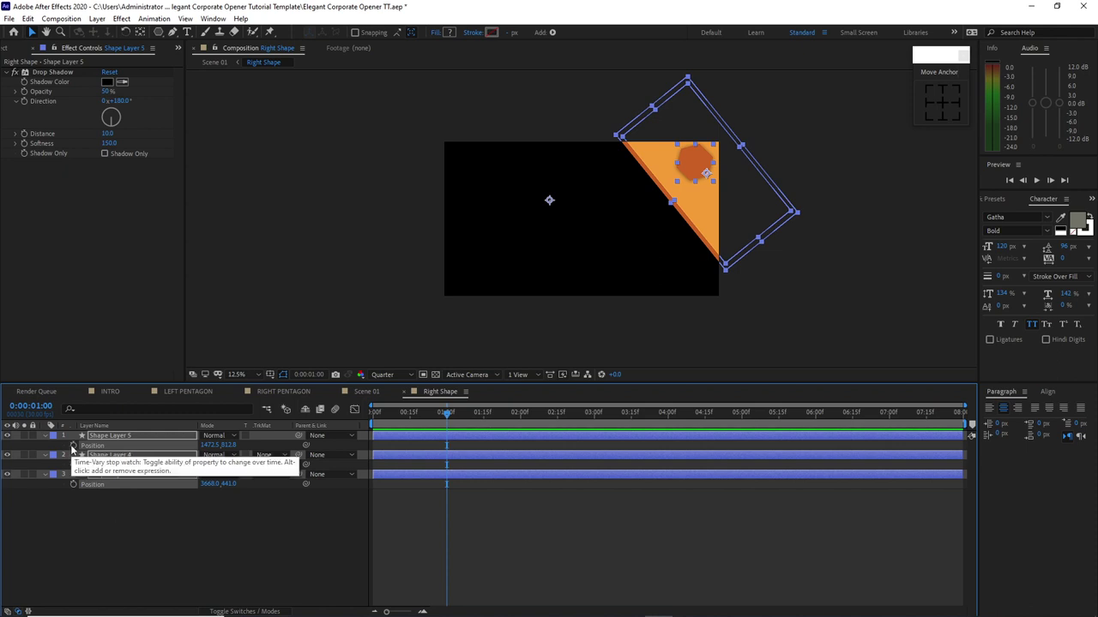
click(73, 446)
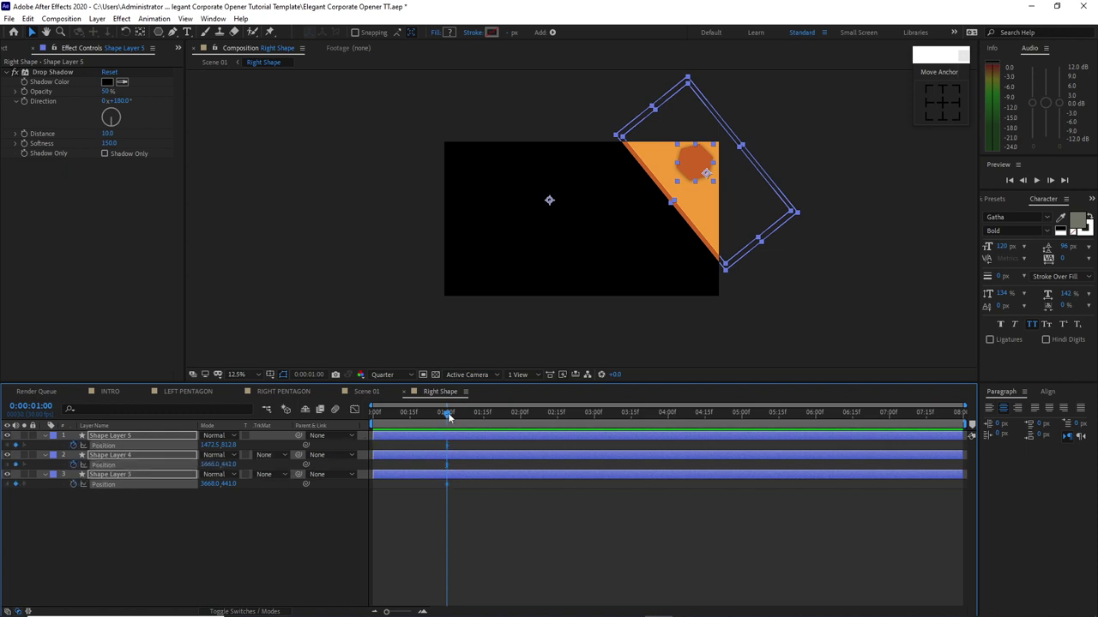
- At 0:00, move all three shape layers diagonally up and out past the frame's upper-right corner
drag(446, 415, 369, 414)
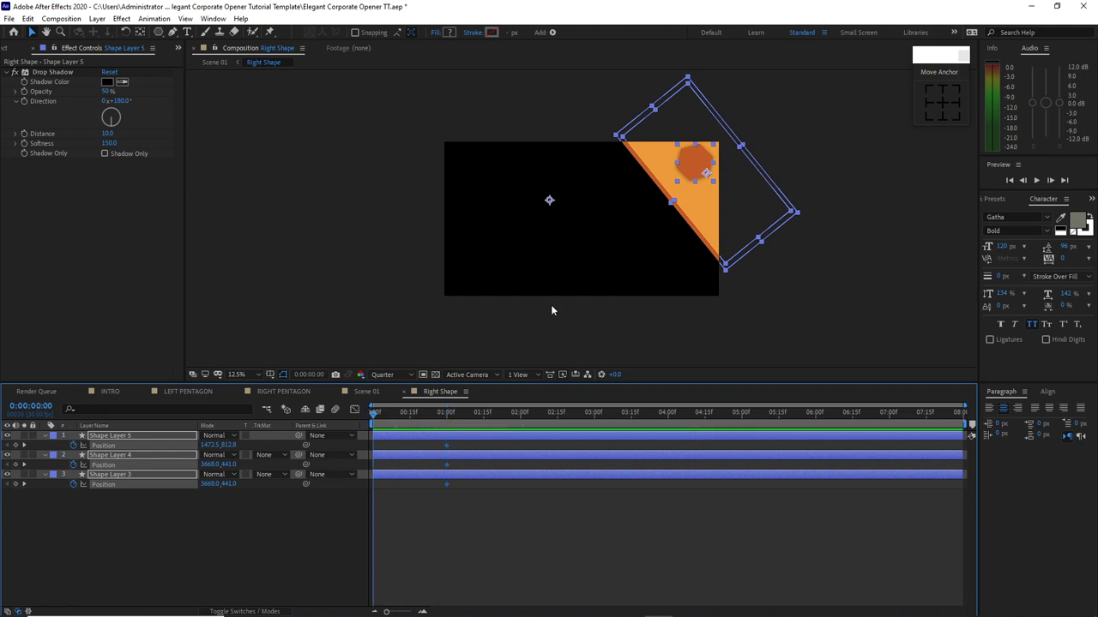
drag(708, 175, 777, 103)
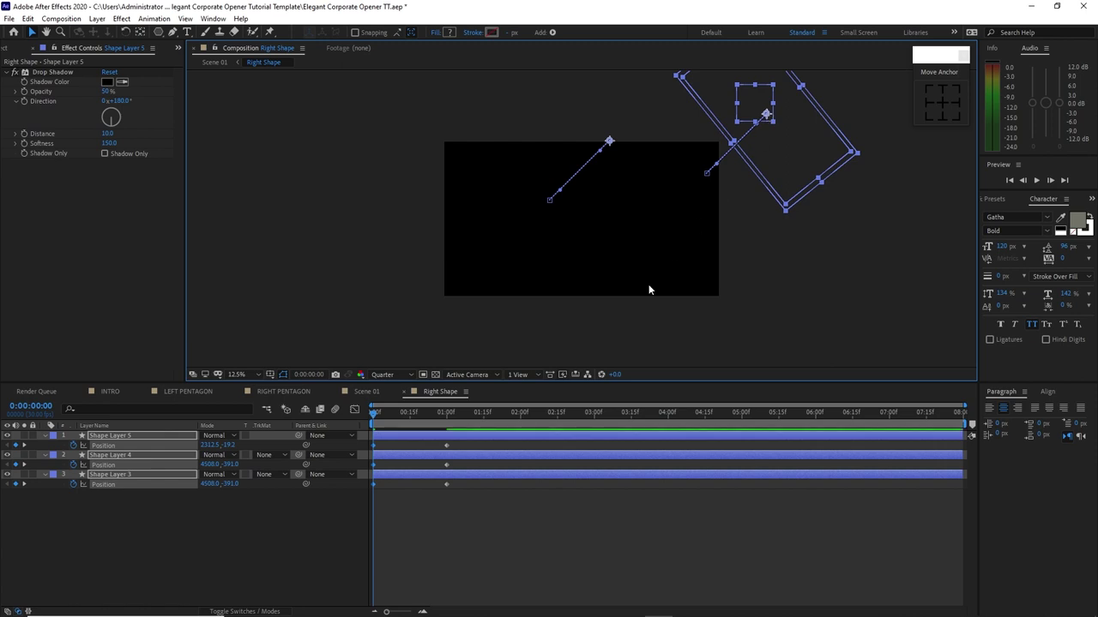
click(211, 518)
- Center Shape Layer 5's anchor point on the hexagon and move its ending position keyframe to about 2:08
click(156, 436)
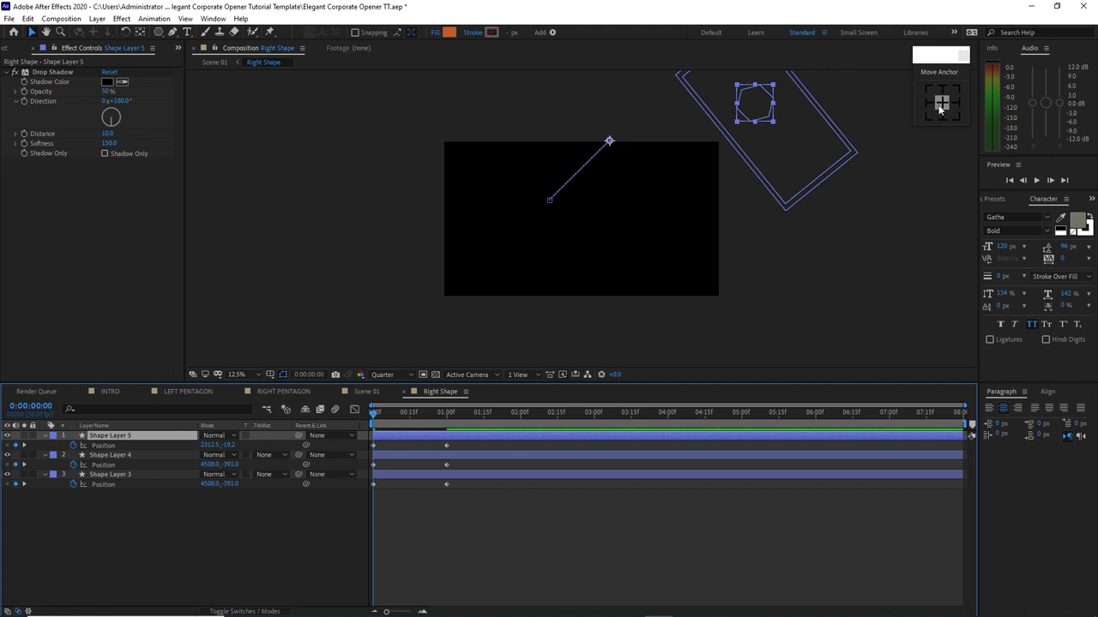
click(940, 107)
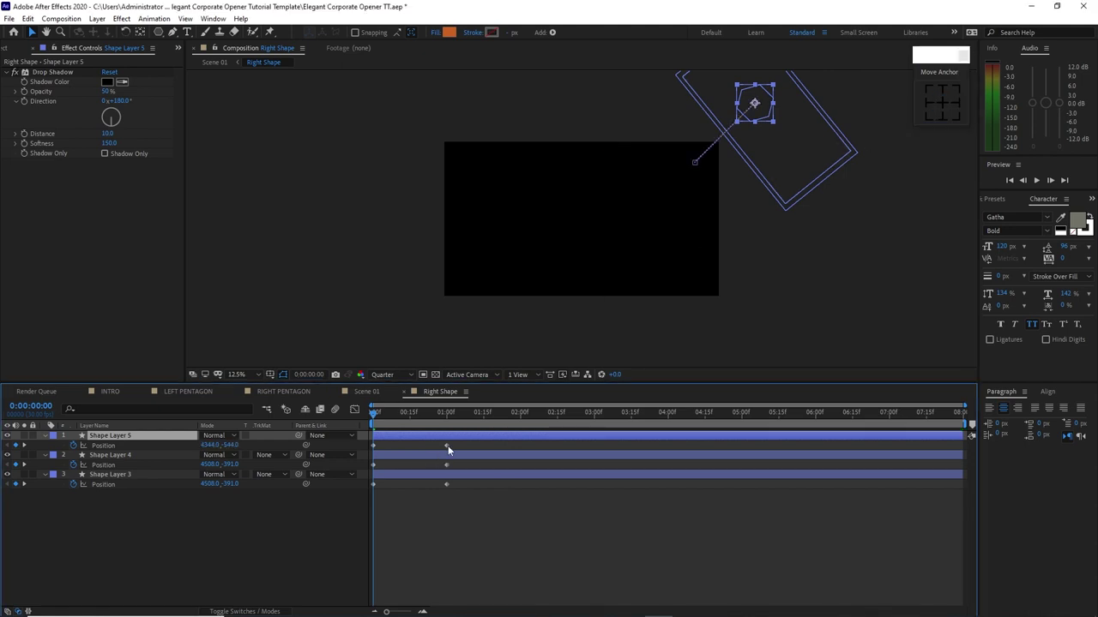
drag(446, 446, 535, 446)
- Shift Shape Layer 4's two position keyframes to 0:15 and 1:15 and scrub through the animation to about 2:22
drag(530, 416, 411, 419)
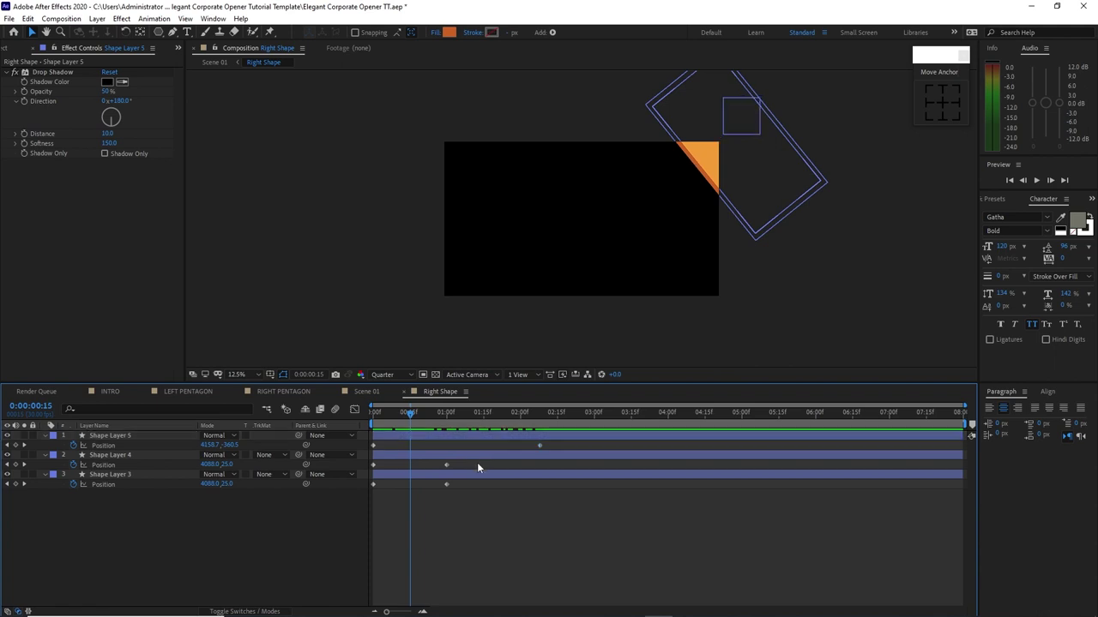
drag(477, 462, 371, 474)
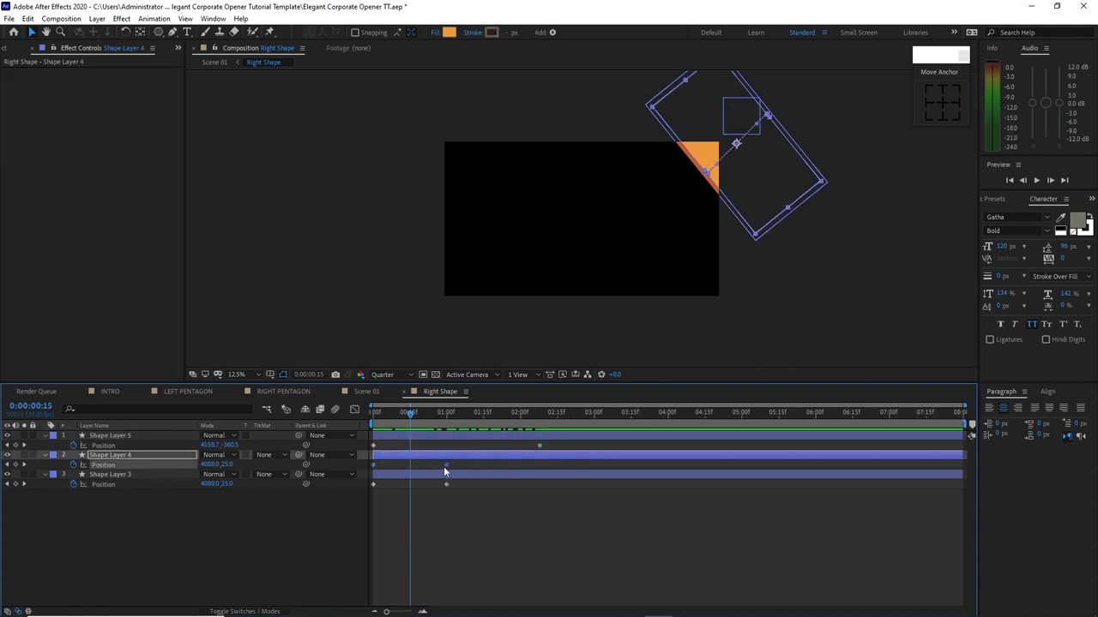
drag(447, 465, 482, 465)
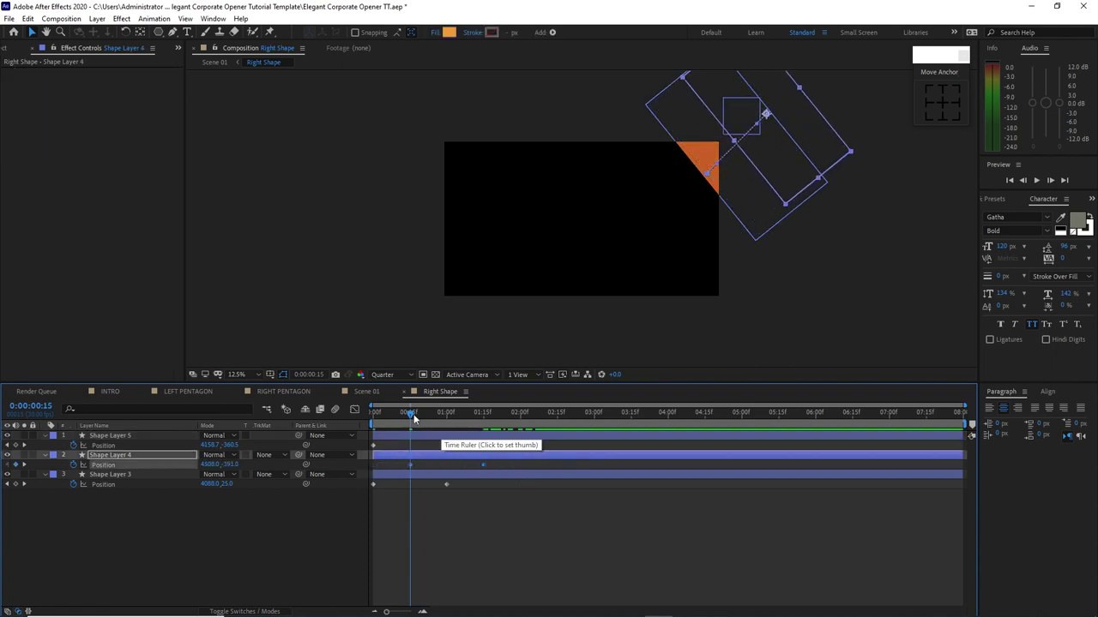
drag(413, 417, 575, 423)
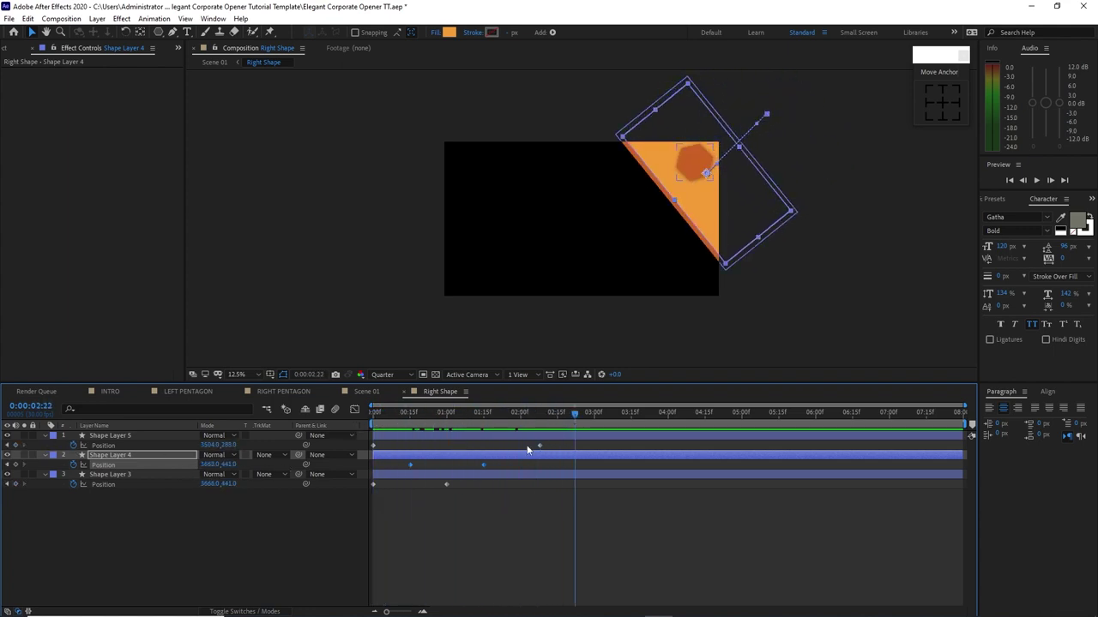
- Apply Easy Ease to all position keyframes of the three shape layers and select their ending keyframes in the speed graph
drag(558, 446, 364, 492)
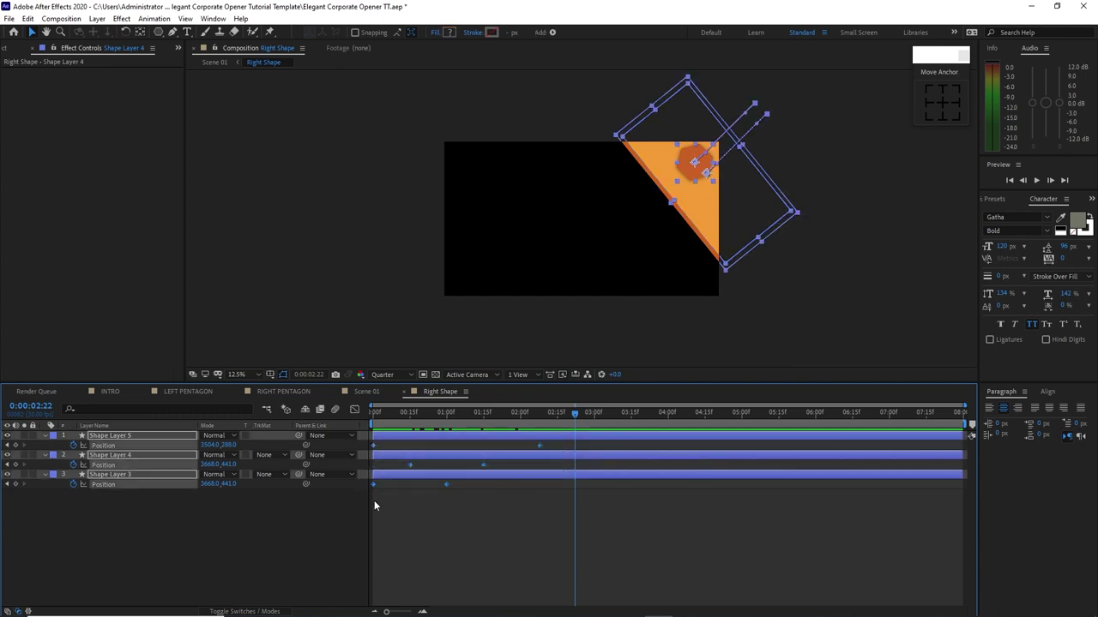
key(F9)
click(354, 410)
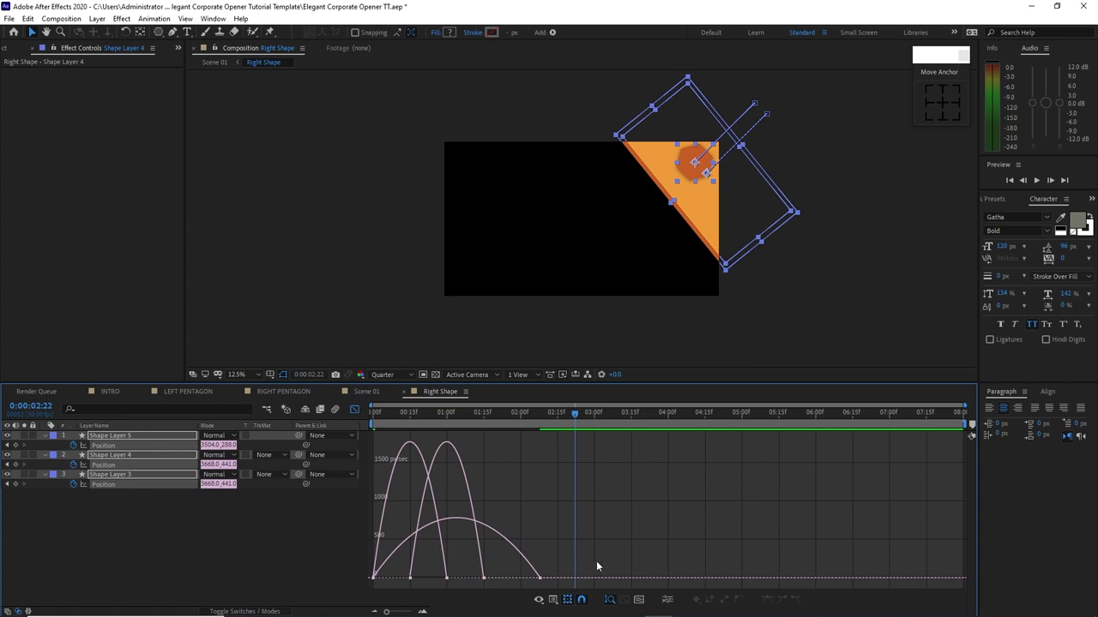
drag(557, 565, 399, 576)
click(354, 409)
- At 2:08, lower the hexagon slightly within the orange corner by increasing Shape Layer 5's vertical position
click(538, 413)
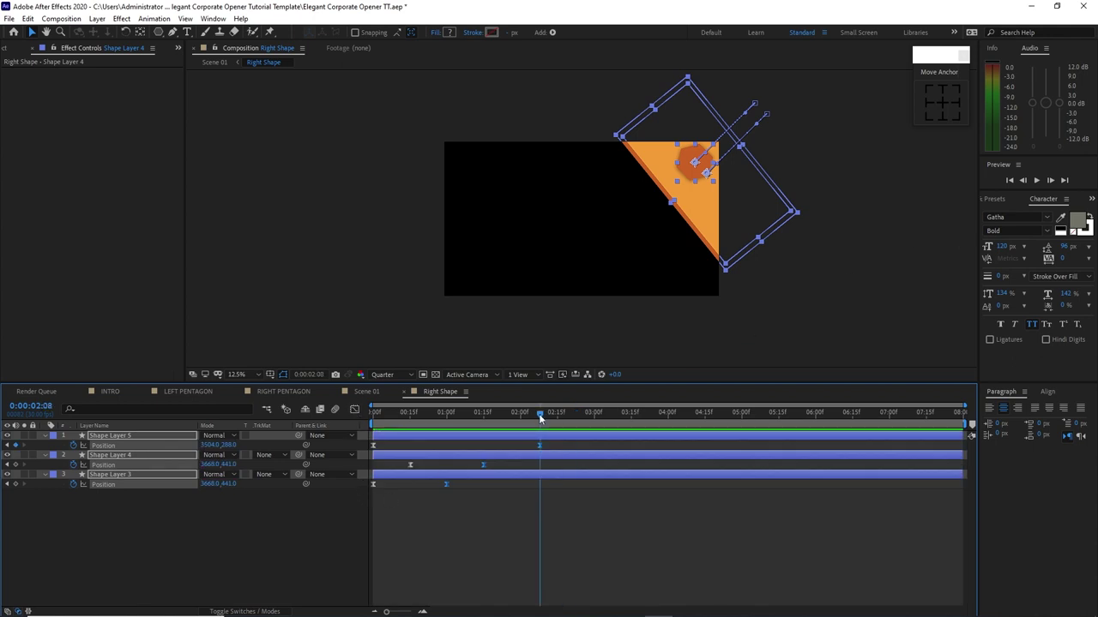
click(259, 523)
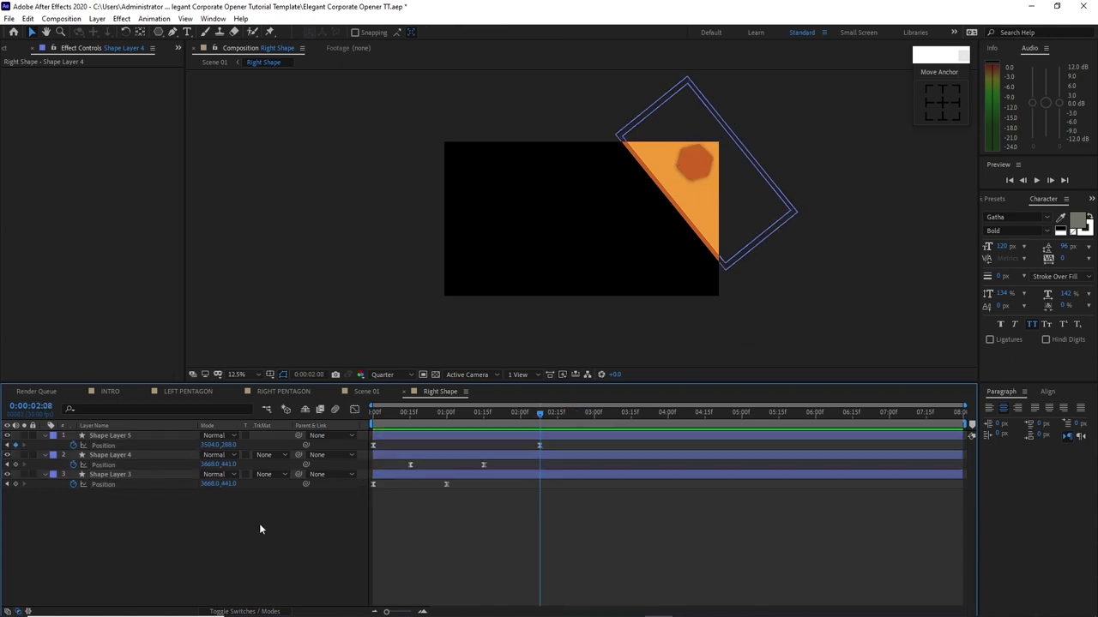
click(230, 446)
click(252, 438)
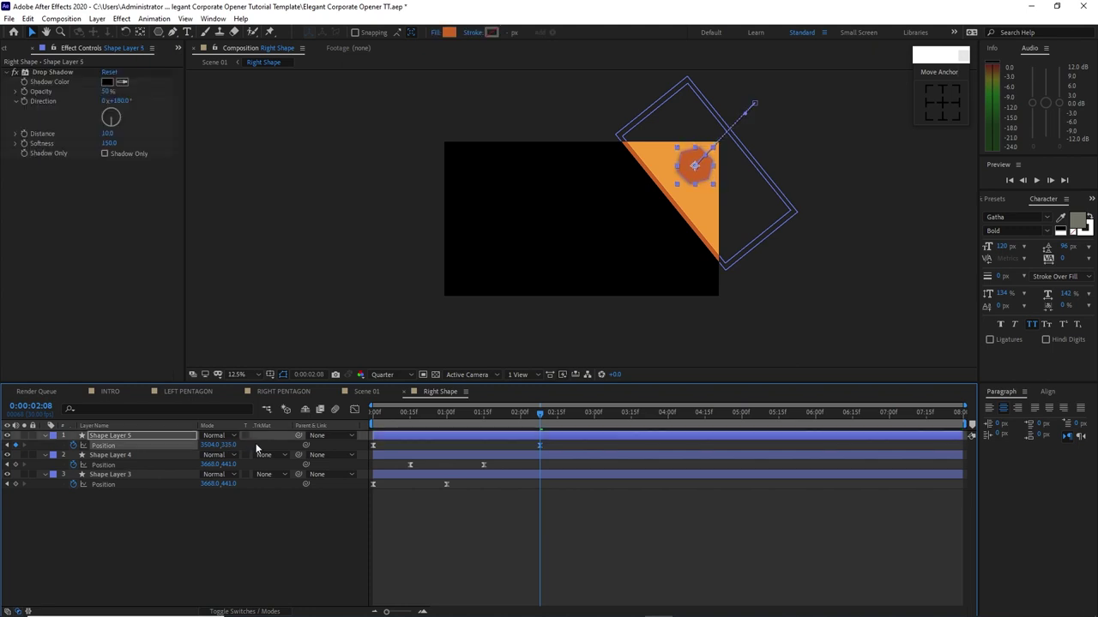
click(240, 500)
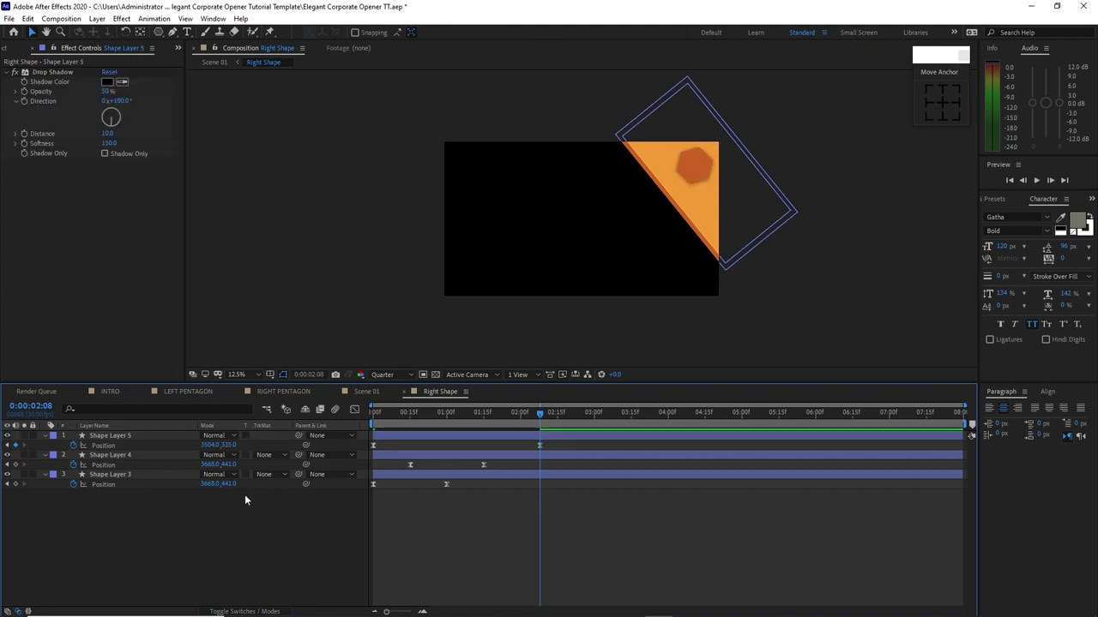
- In Scene 01, keyframe the left shape layer's opacity at 100% at 6:00 and add a second opacity keyframe at 7:00
click(366, 392)
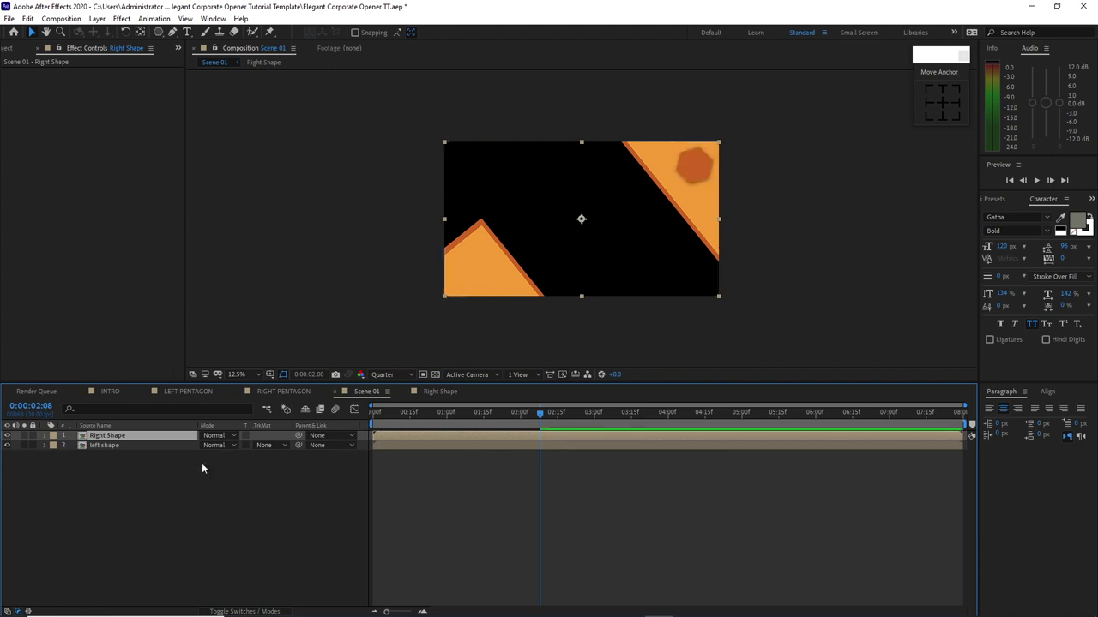
click(153, 445)
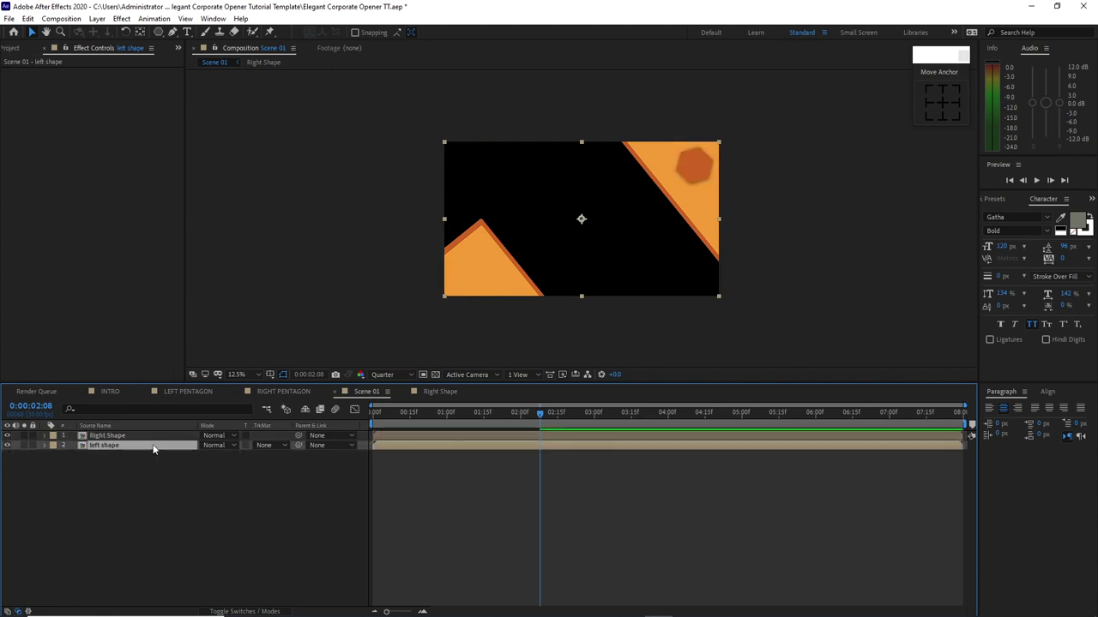
key(k)
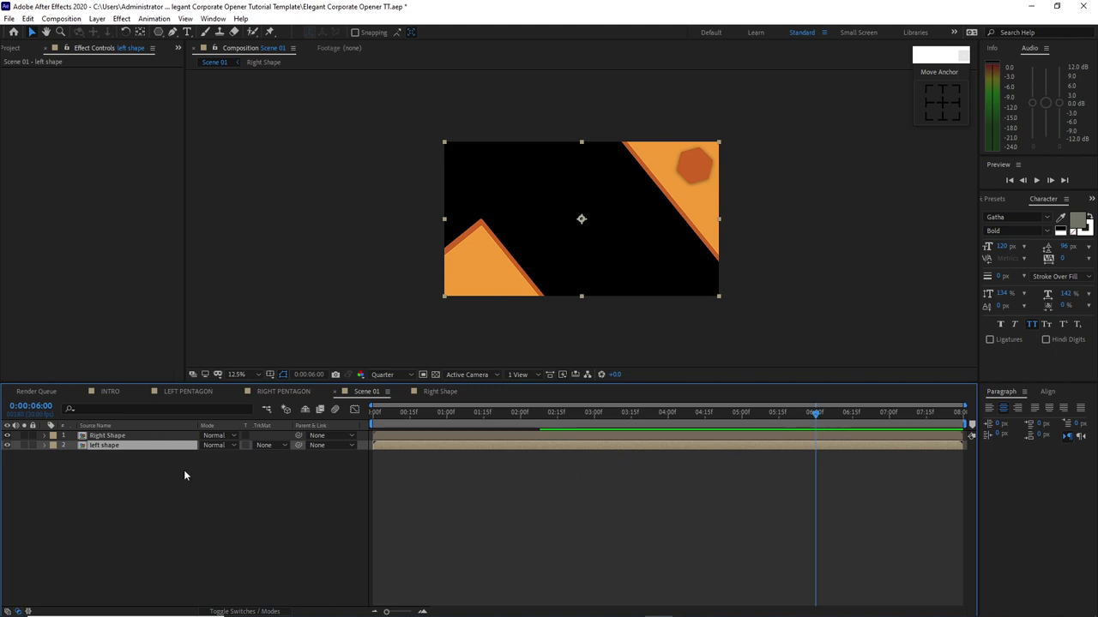
key(t)
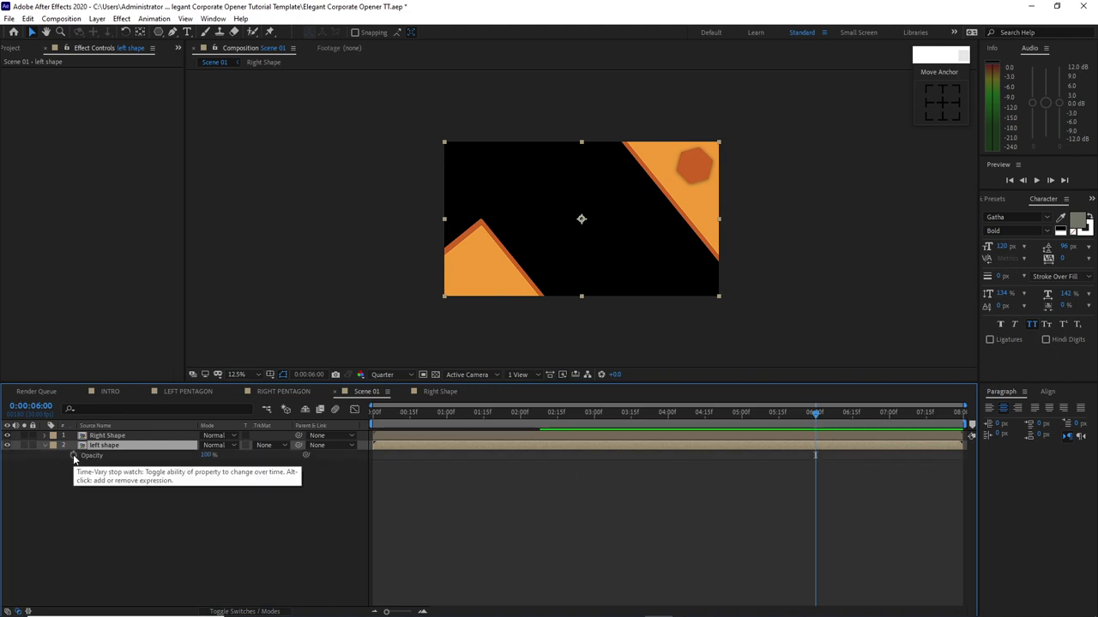
click(74, 455)
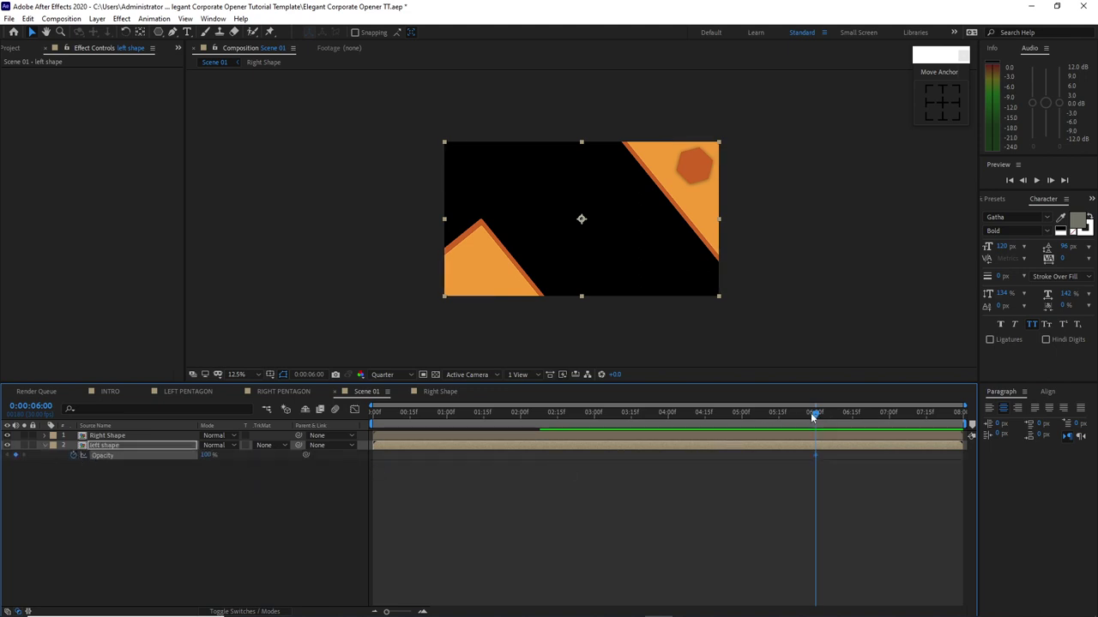
drag(816, 413, 883, 421)
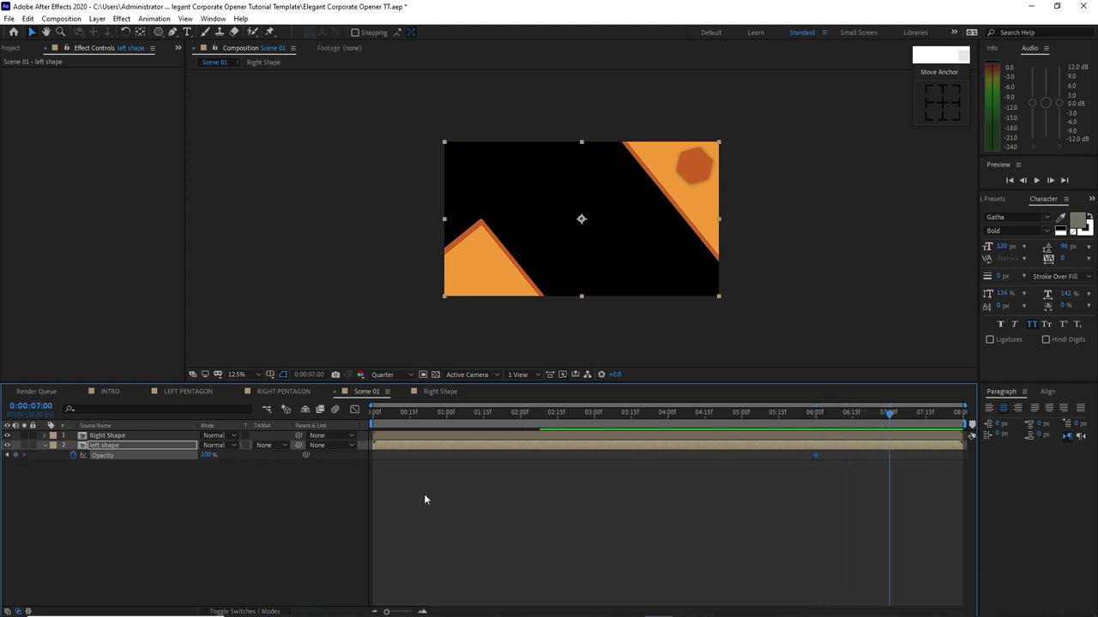
key(j)
click(433, 259)
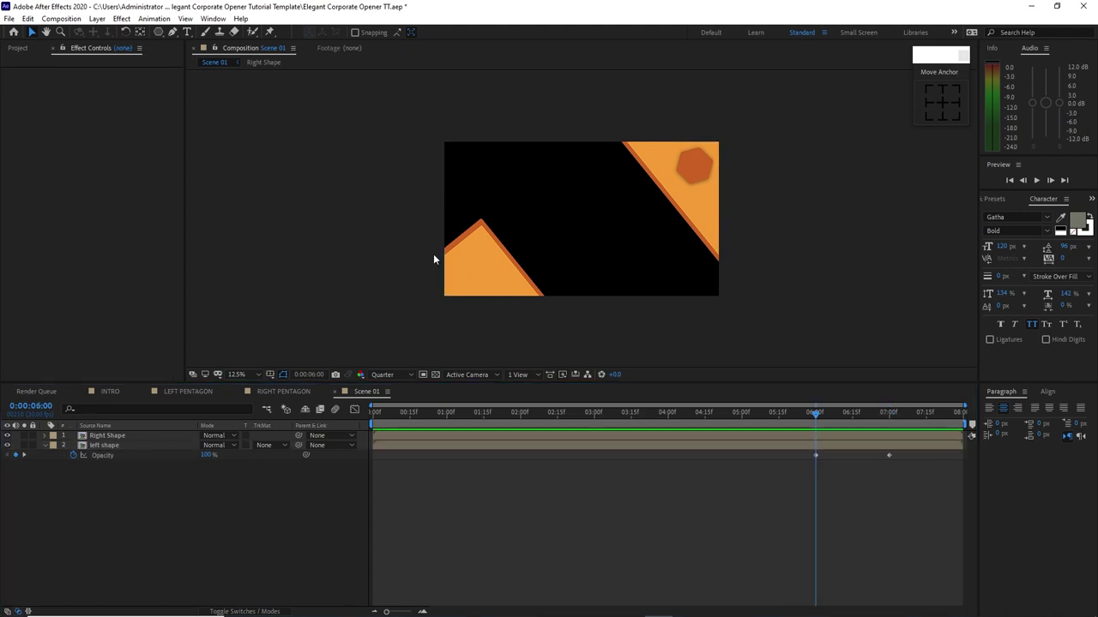
- Draw a large dark orange circle over the left part of Scene 01 on a new shape layer and center its anchor point
click(157, 32)
click(210, 56)
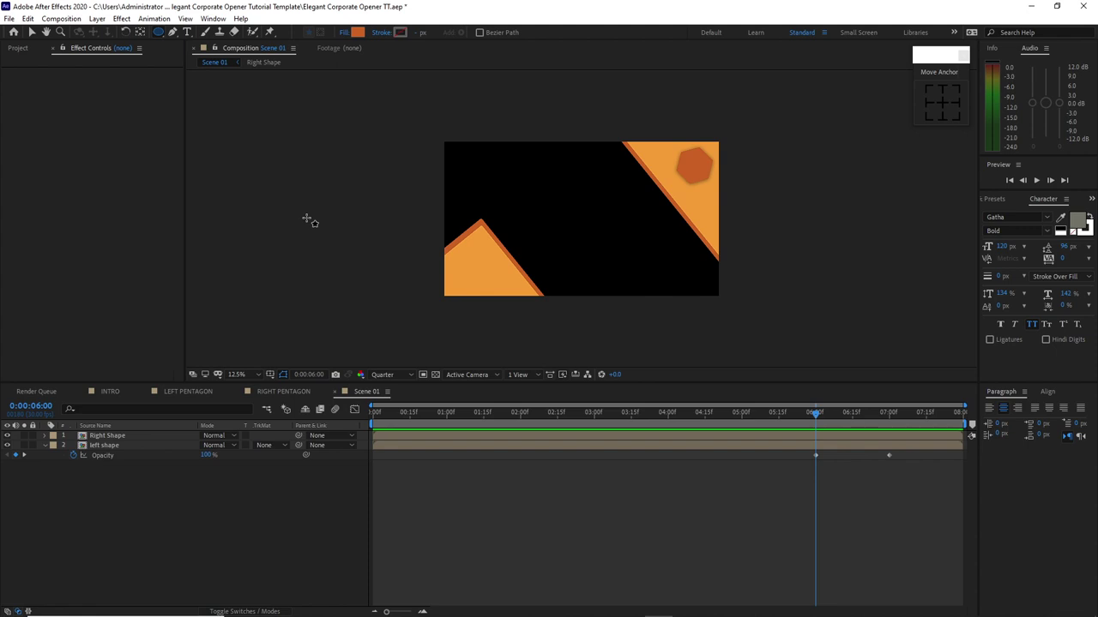
click(400, 117)
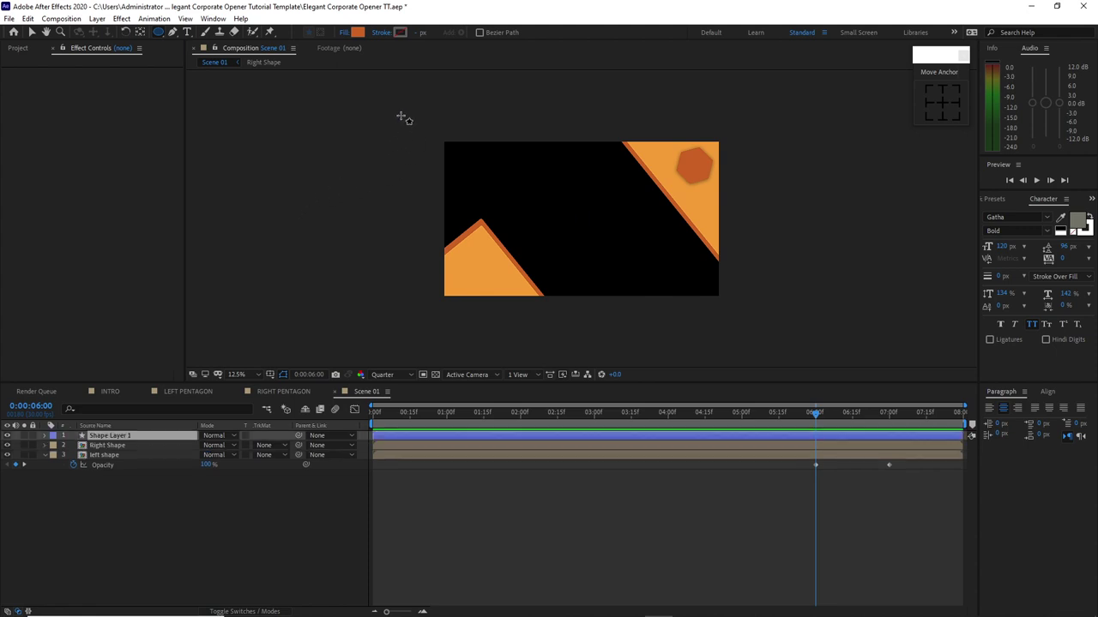
drag(400, 116, 635, 350)
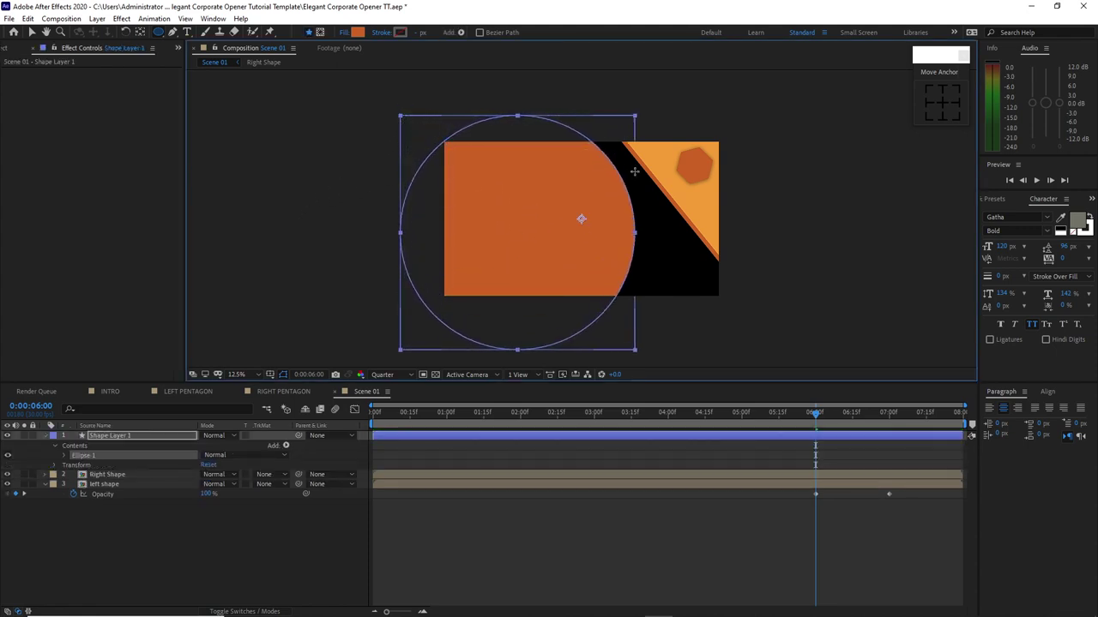
key(ctrl+alt+Home)
click(32, 32)
- Move the circle up so it extends past the frame's upper edge and place its layer beneath the left shape layer
click(144, 438)
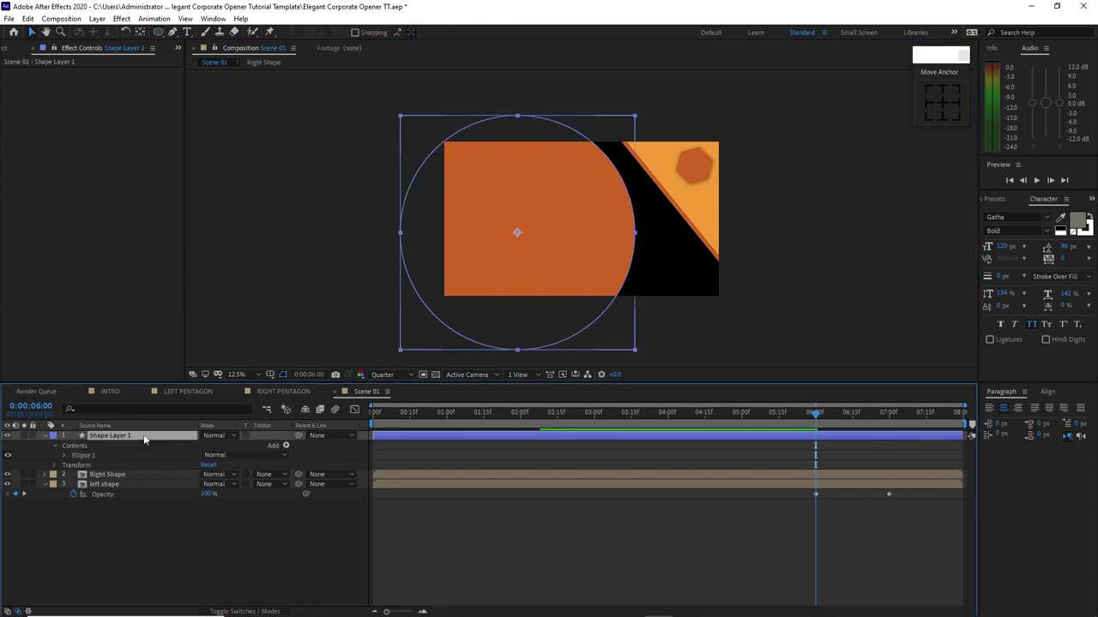
drag(517, 234, 511, 154)
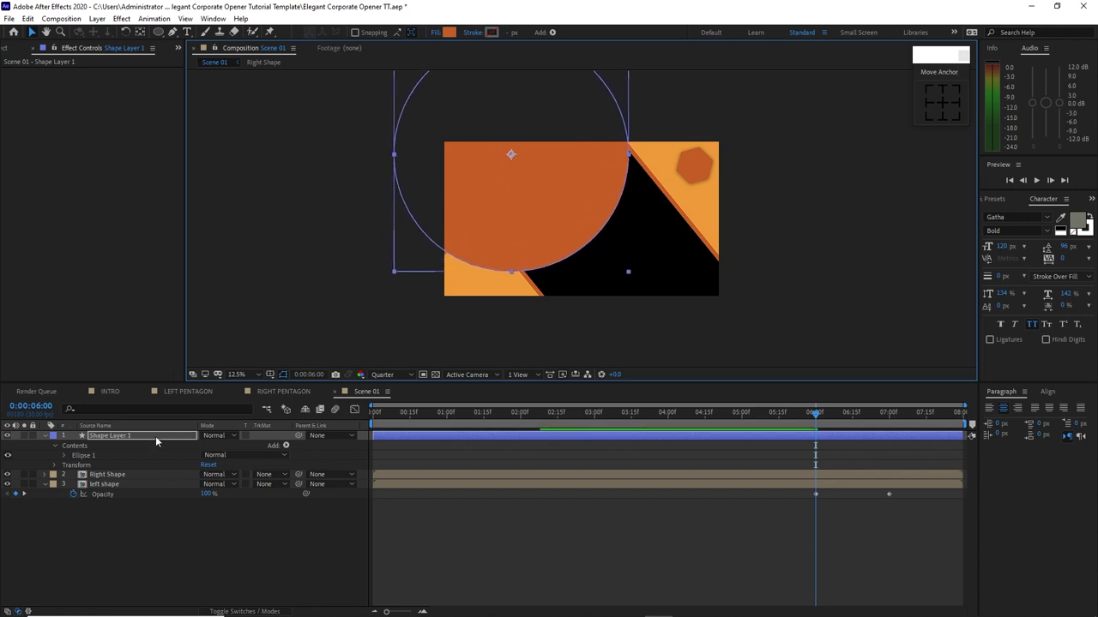
drag(155, 436, 154, 503)
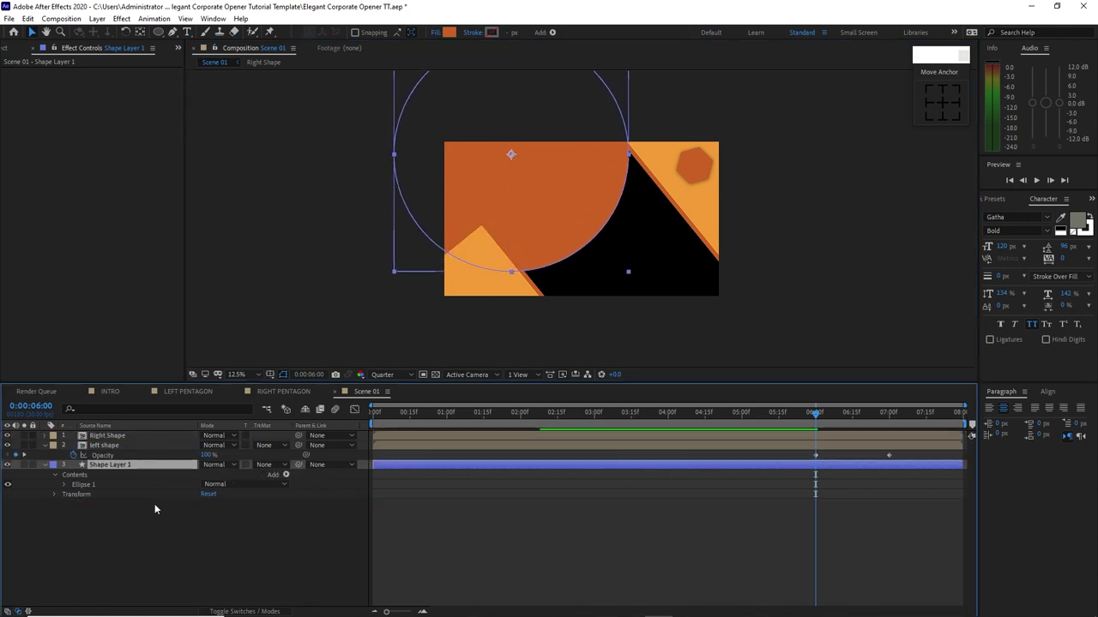
- In the Right Shape composition, add a Drop Shadow to Shape Layer 4 with distance 10, softness 150 and direction 241°
double_click(150, 436)
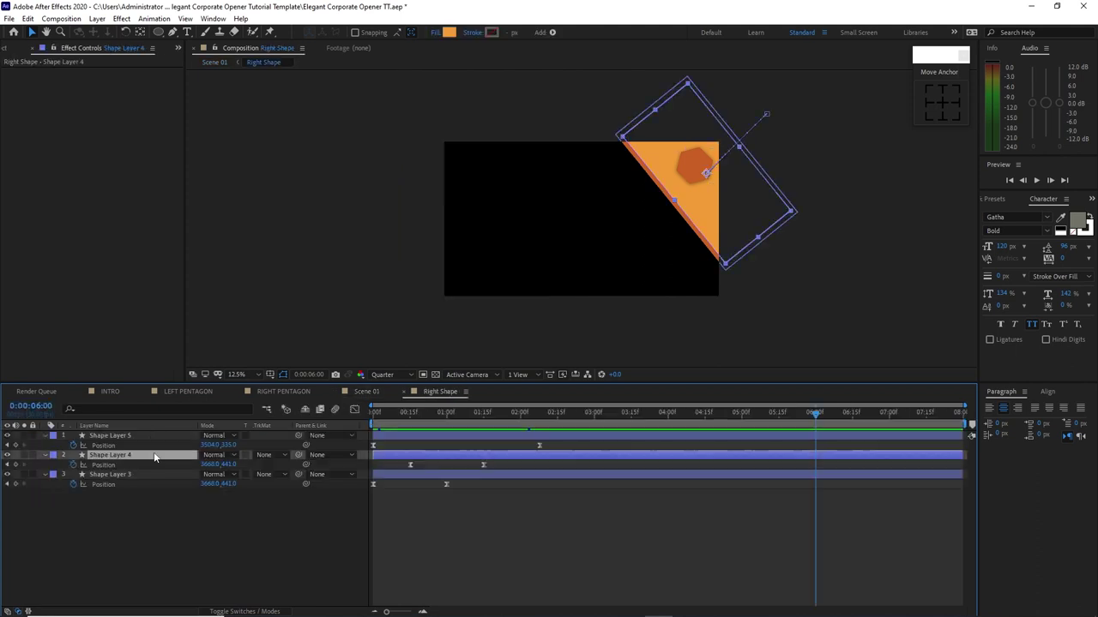
click(121, 18)
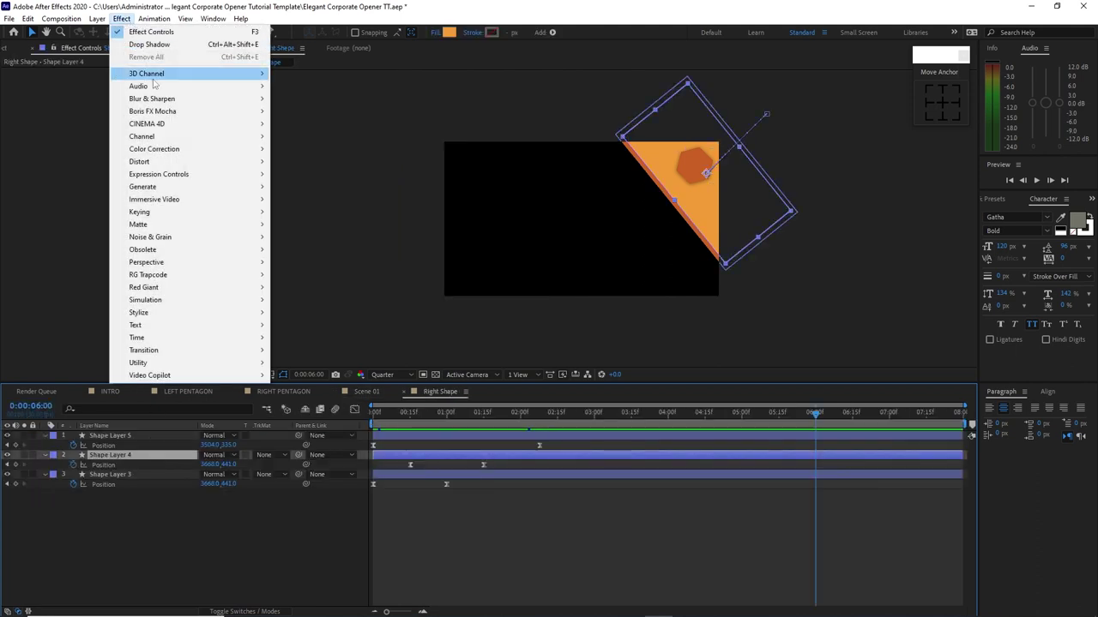
click(142, 47)
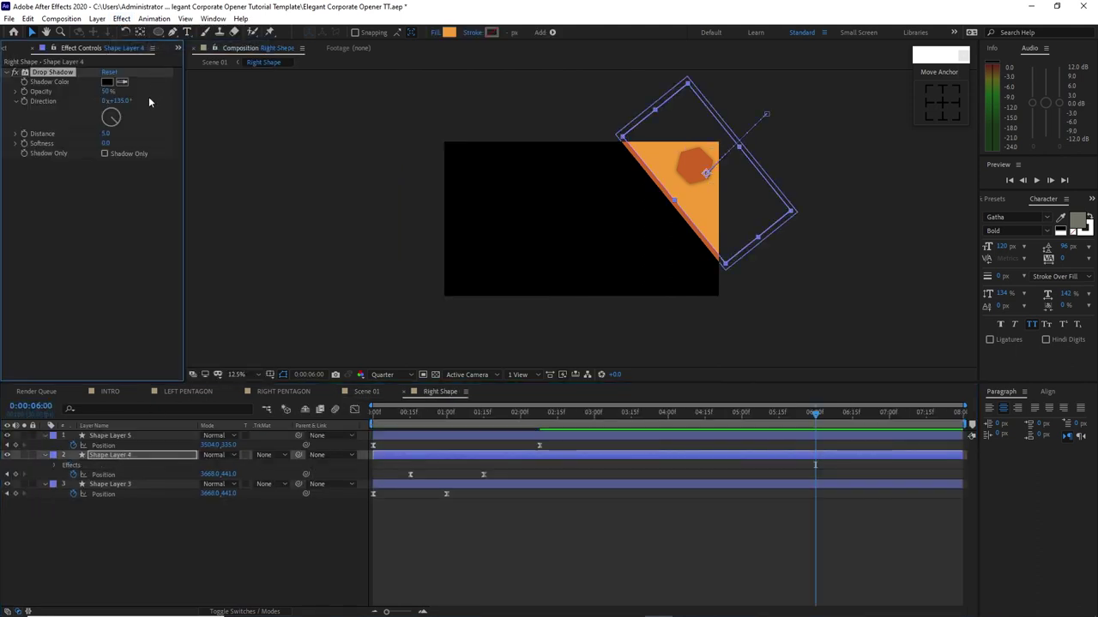
click(105, 134)
text(10)
click(111, 143)
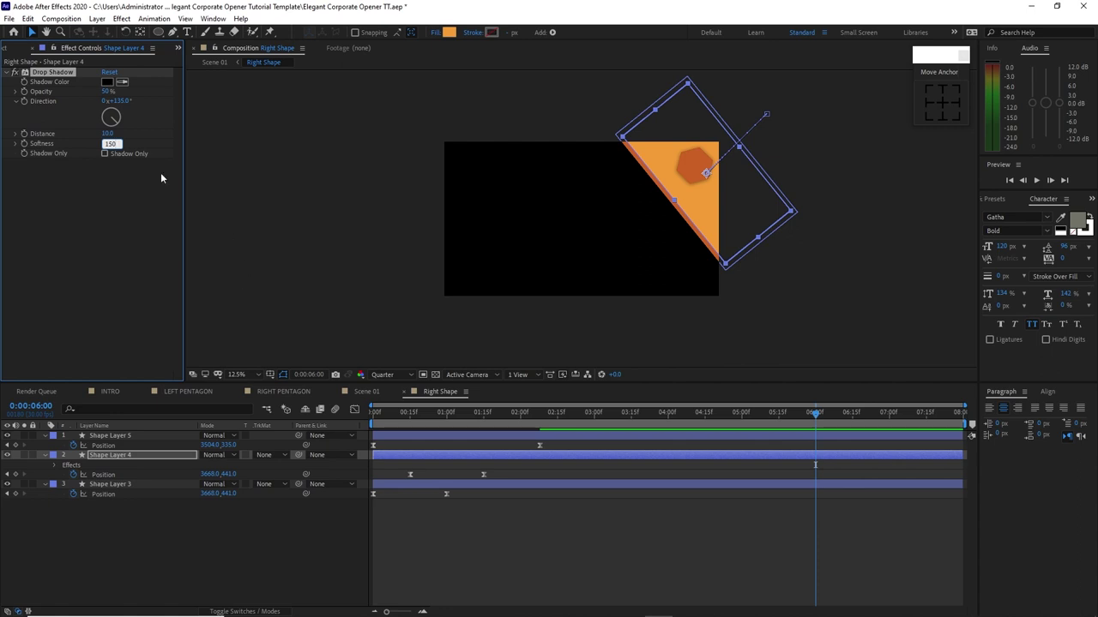
click(108, 108)
click(111, 266)
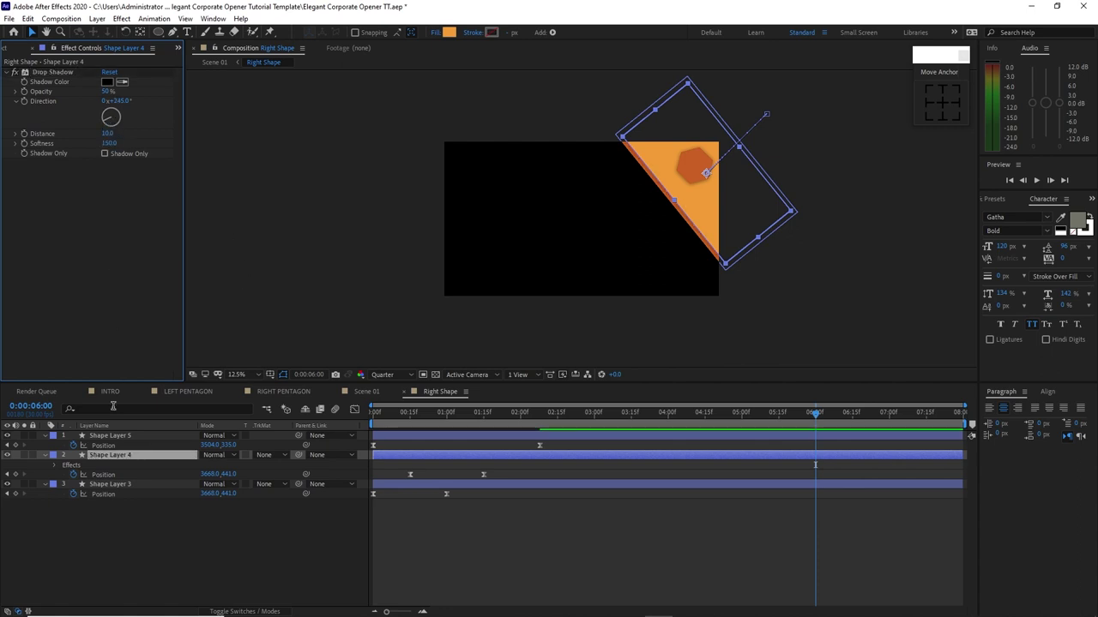
- Add a Drop Shadow to Shape Layer 3 with distance 10, softness 150 and direction 231°
click(113, 484)
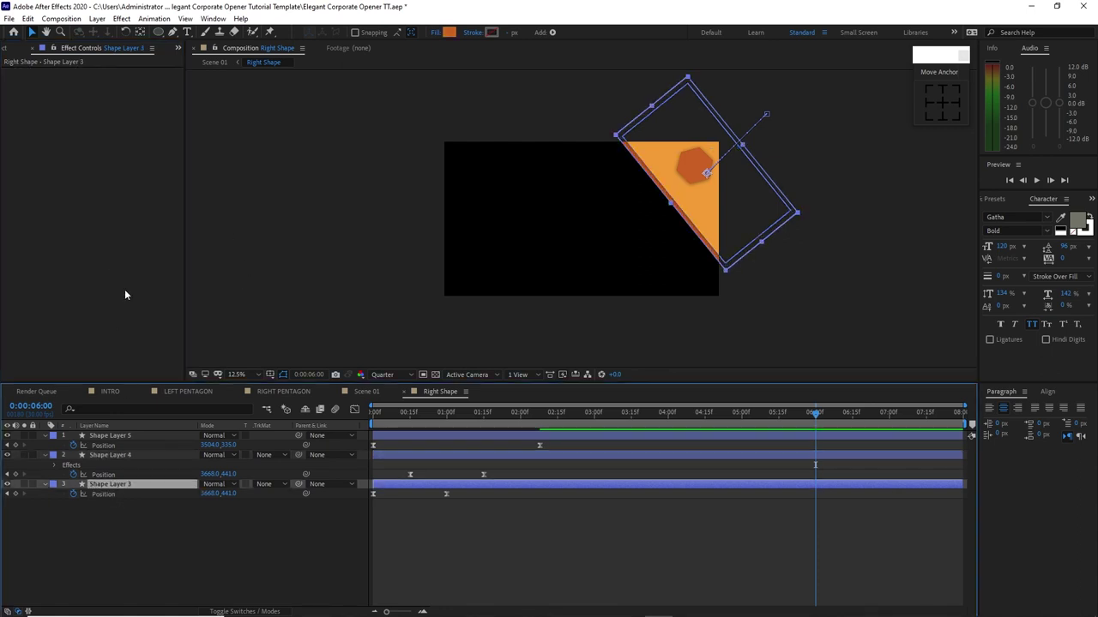
click(122, 18)
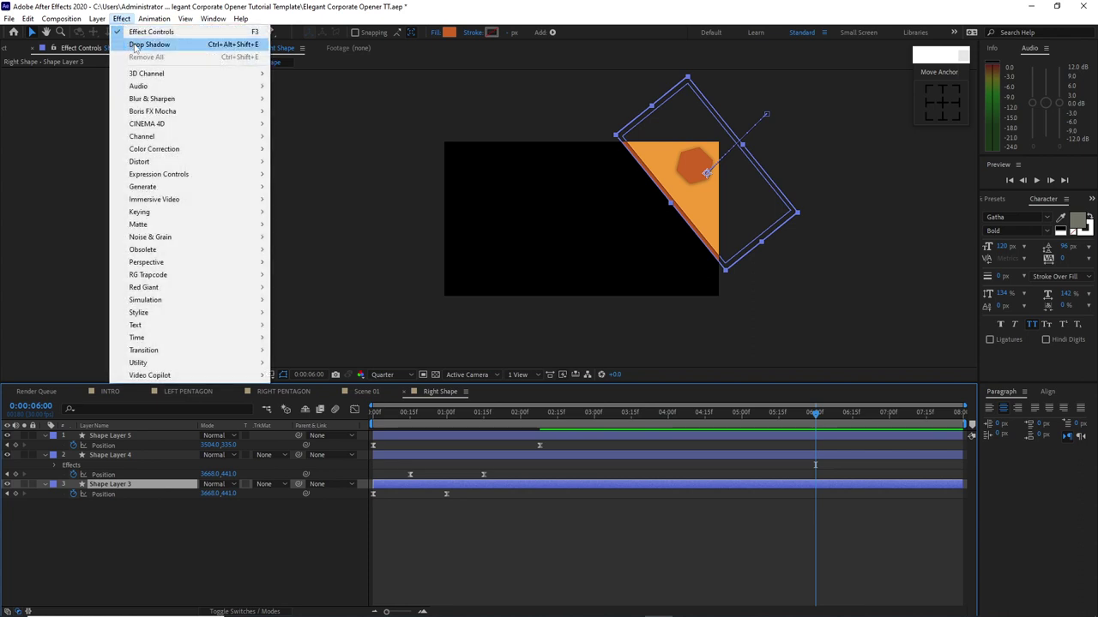
click(149, 44)
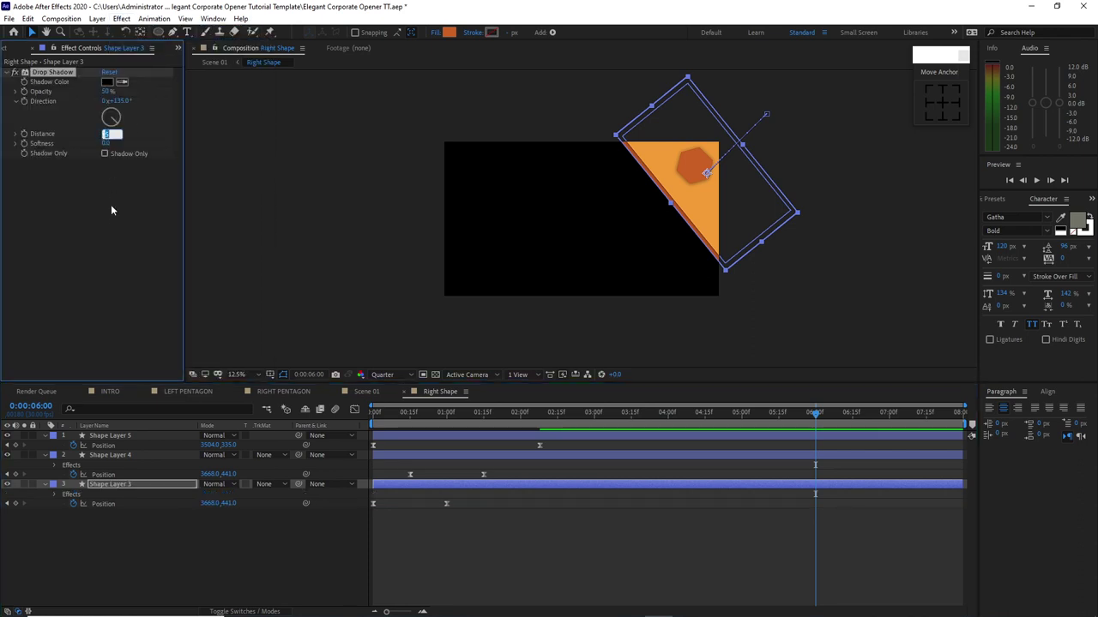
text(10)
key(Tab)
text(15)
key(Return)
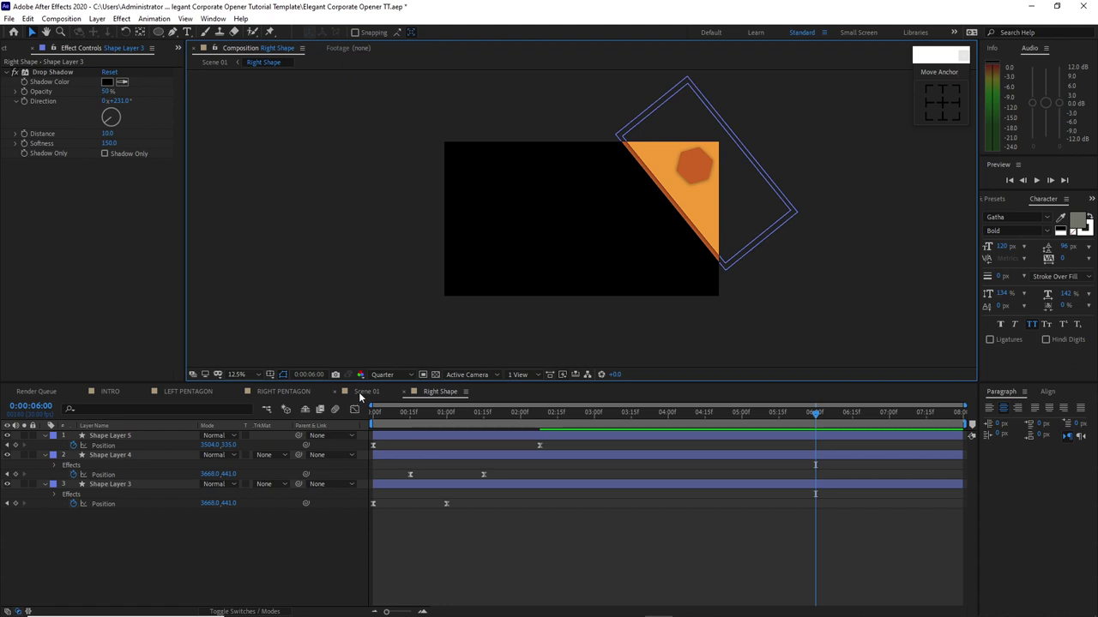
- In the left shape composition, add a Drop Shadow to Shape Layer 2 with distance 10 and softness 150, and adjust its direction
click(359, 392)
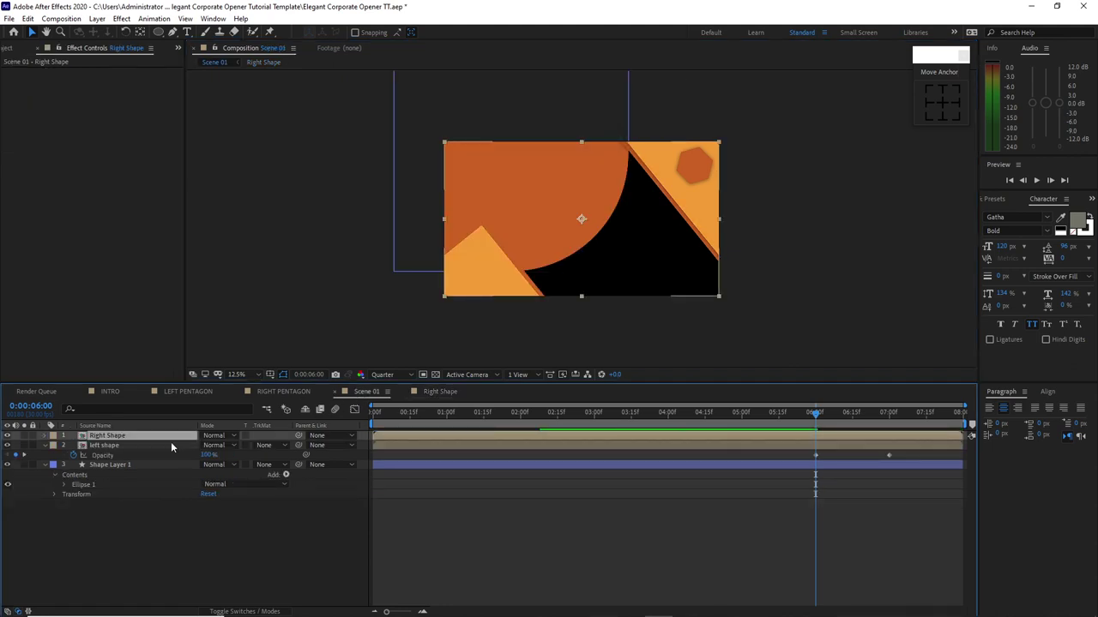
click(172, 445)
double_click(171, 445)
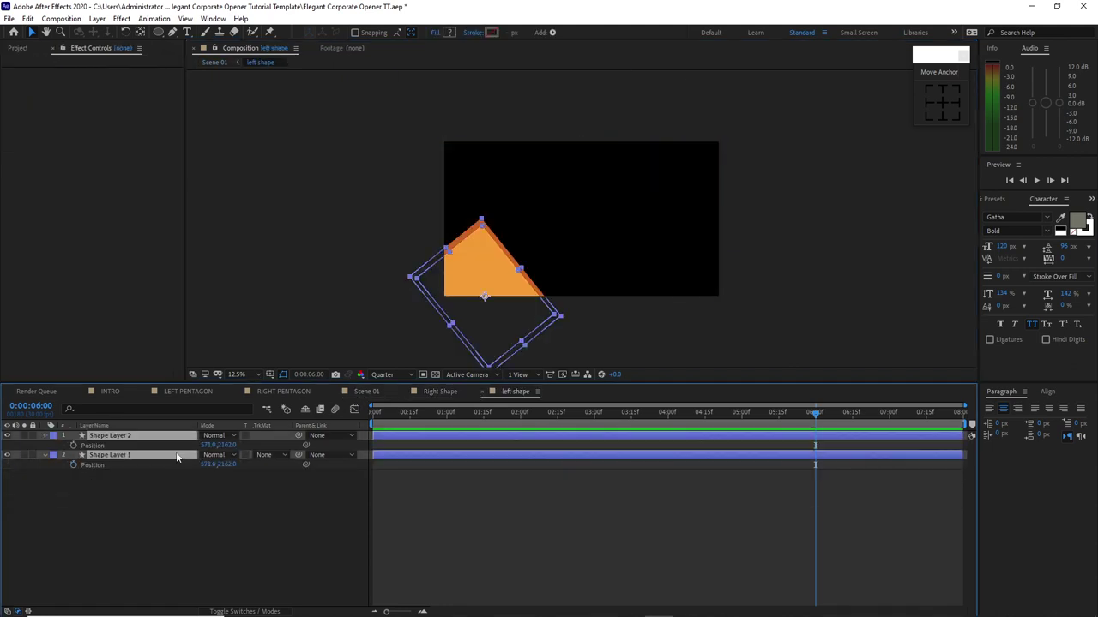
click(160, 437)
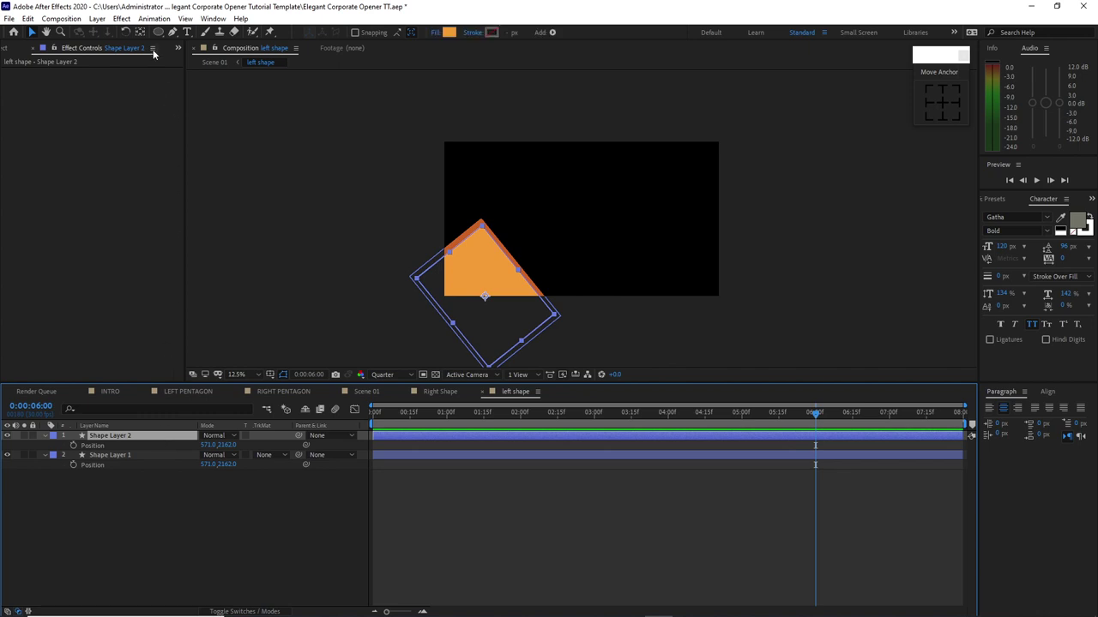
click(121, 18)
click(133, 45)
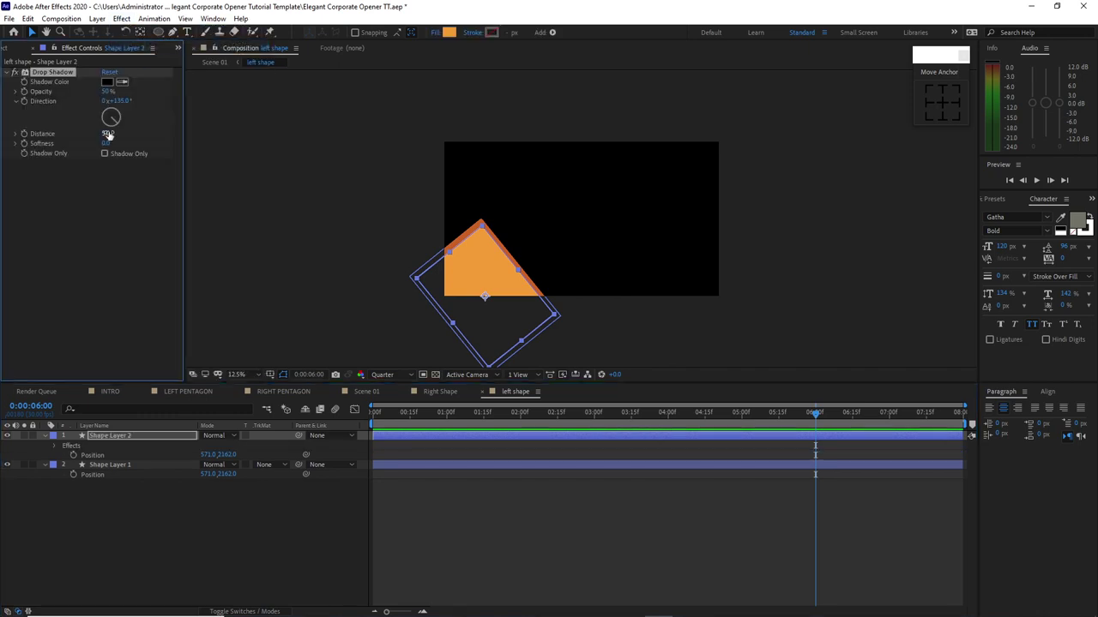
click(107, 133)
text(10)
click(107, 143)
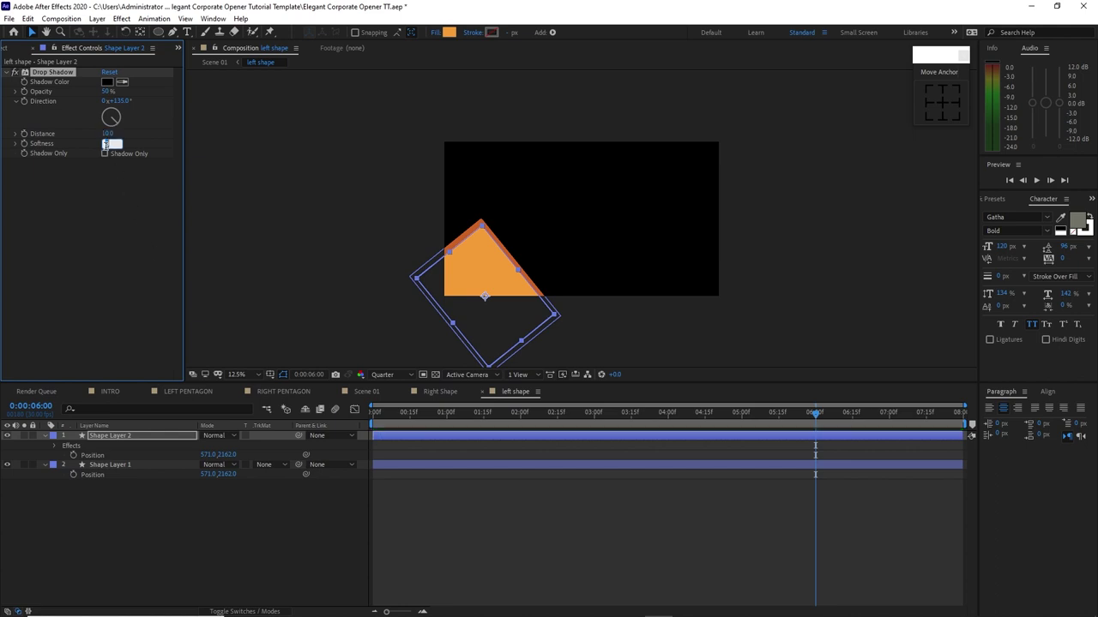
text(150)
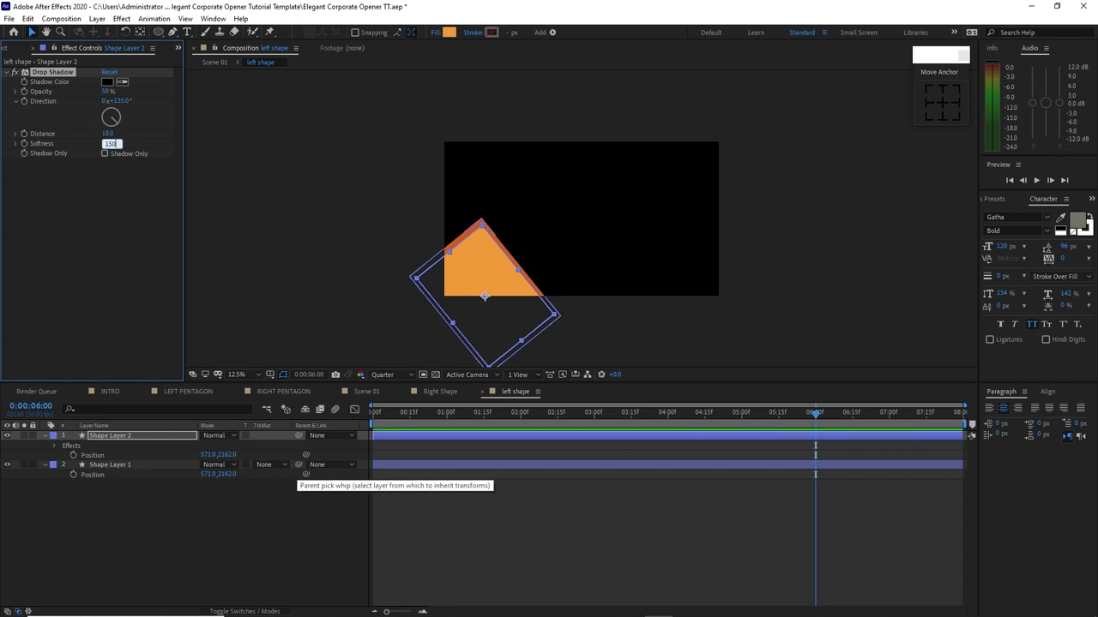
drag(121, 114, 120, 116)
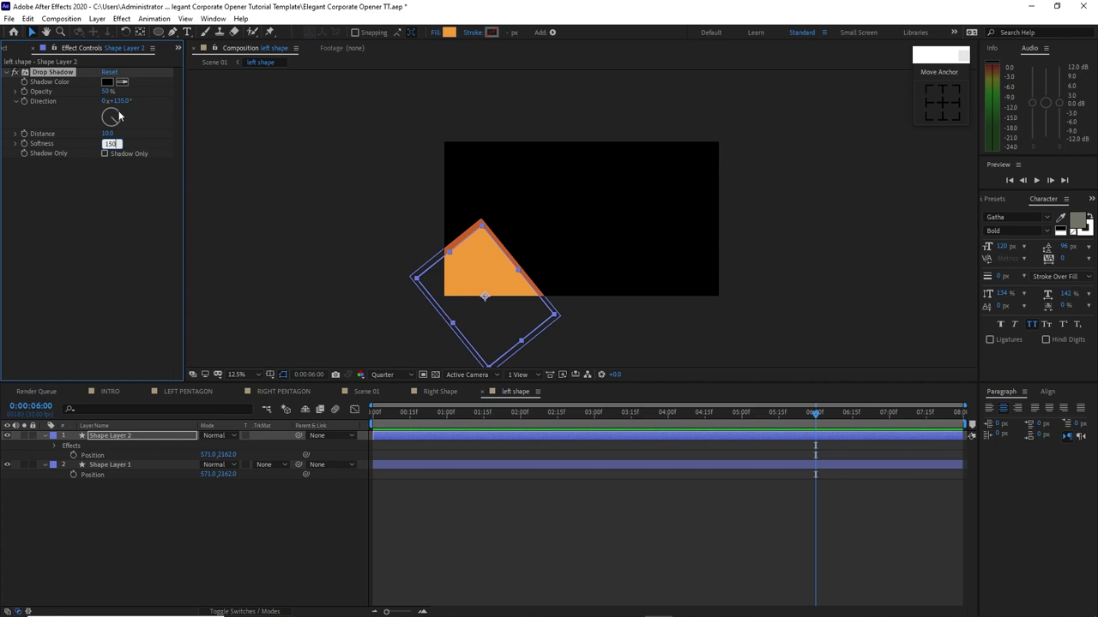
- Add a Drop Shadow to Shape Layer 1 in the left shape composition and adjust its distance, softness and direction
click(120, 465)
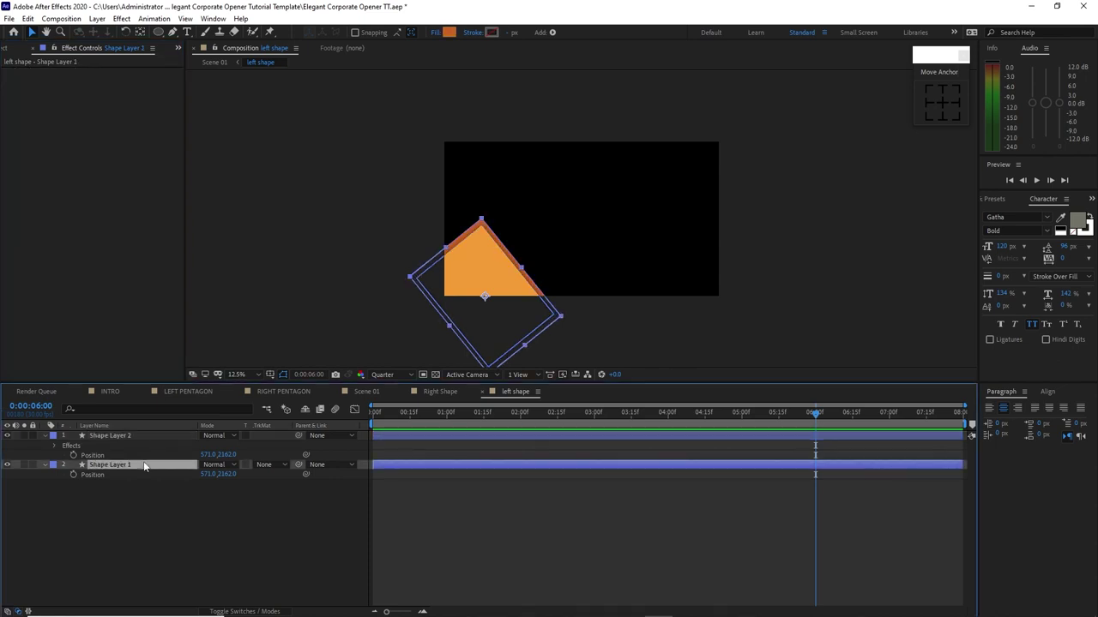
click(121, 18)
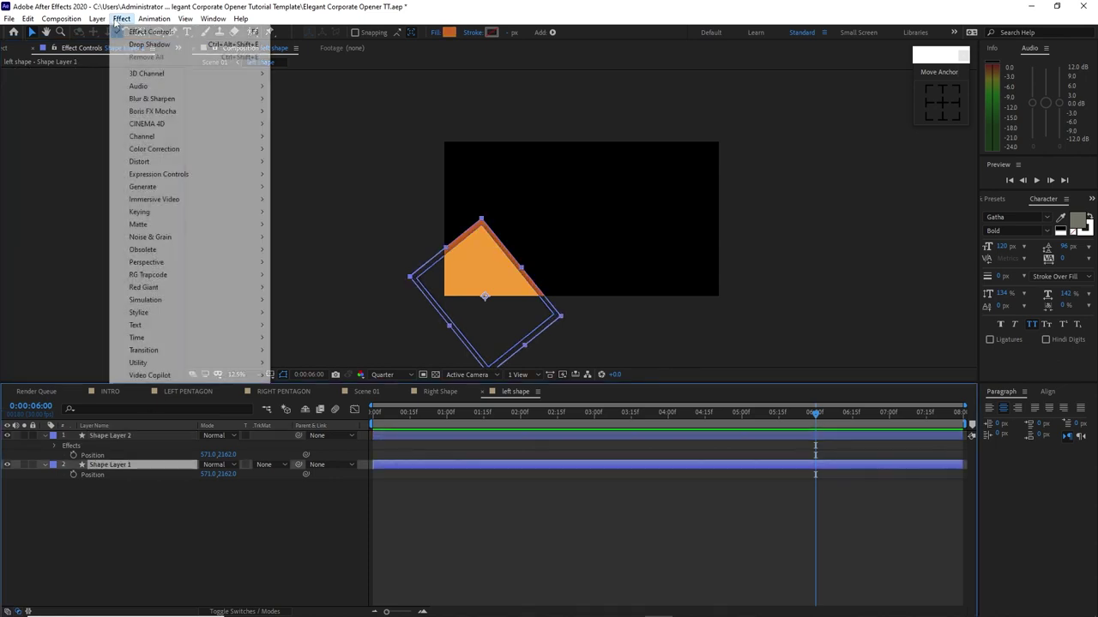
click(137, 45)
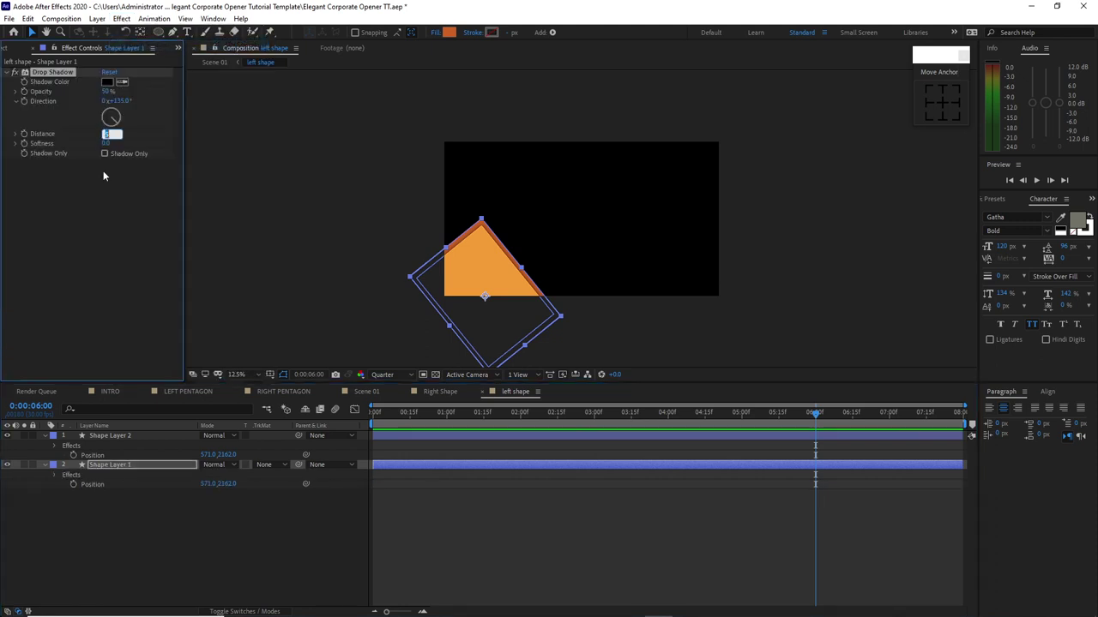
key(Tab)
click(118, 112)
- In Scene 01, add the Transparent Hexa 2 composition beneath all layers and position it at about 2702, 1775
click(368, 392)
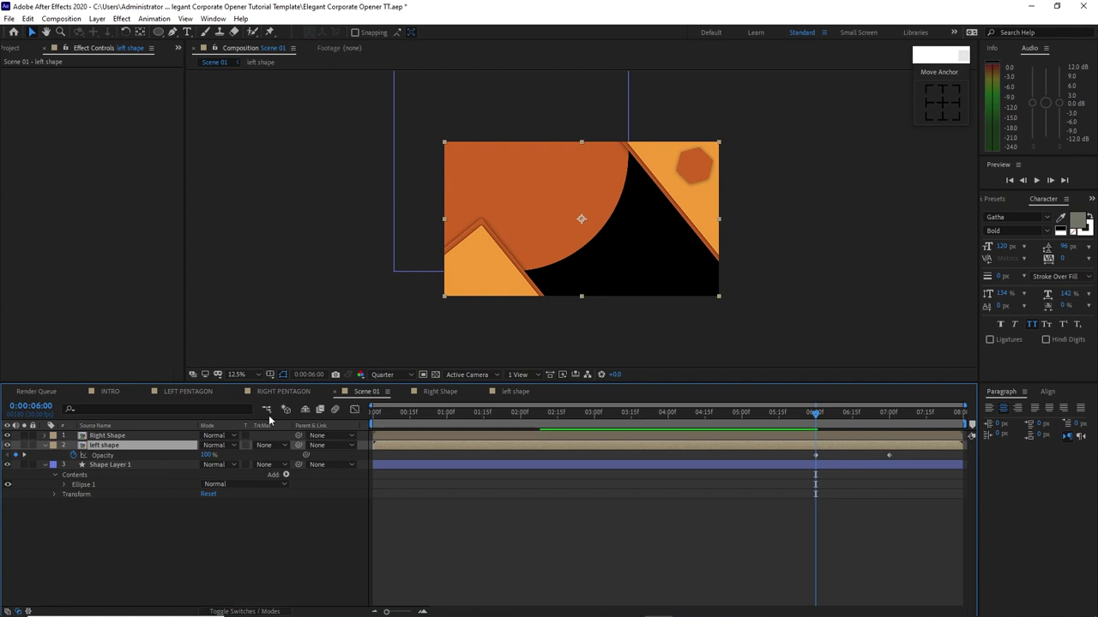
click(45, 446)
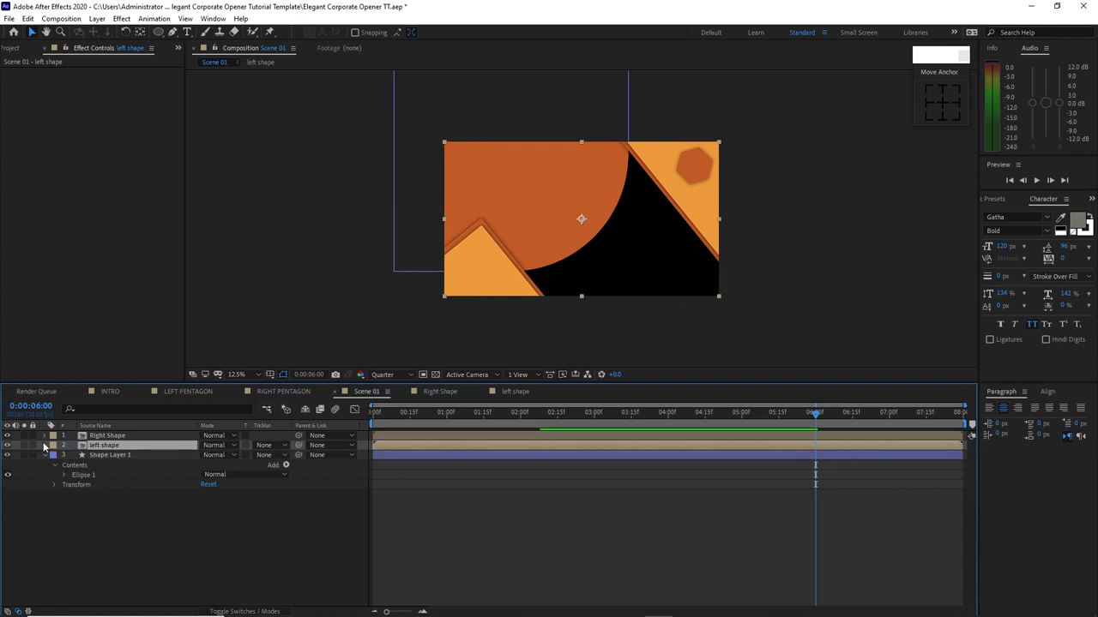
click(11, 47)
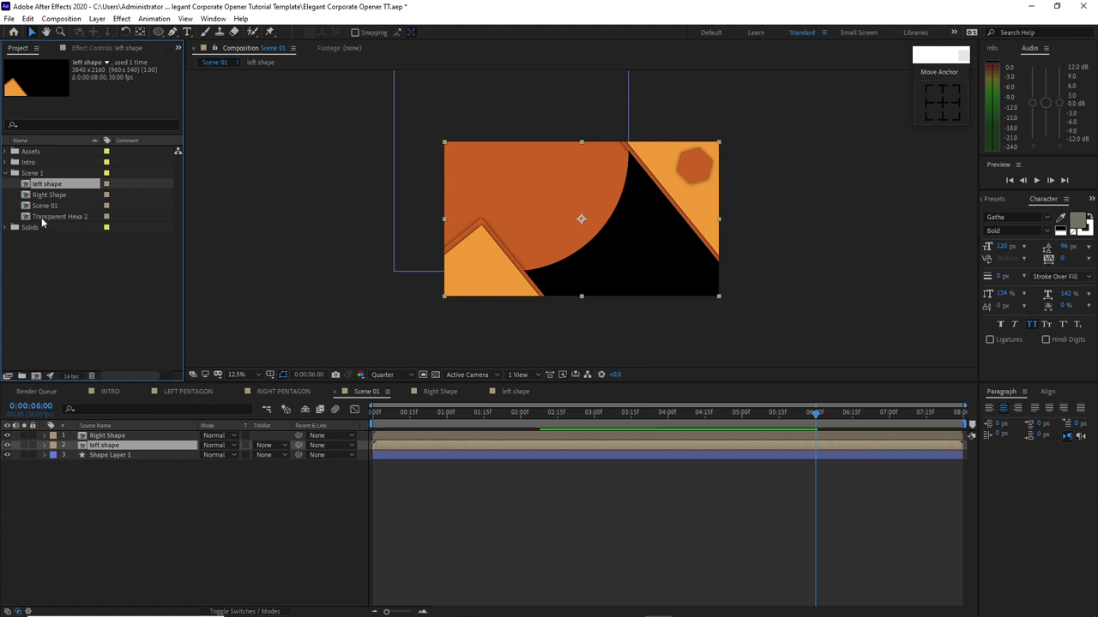
drag(42, 217, 115, 471)
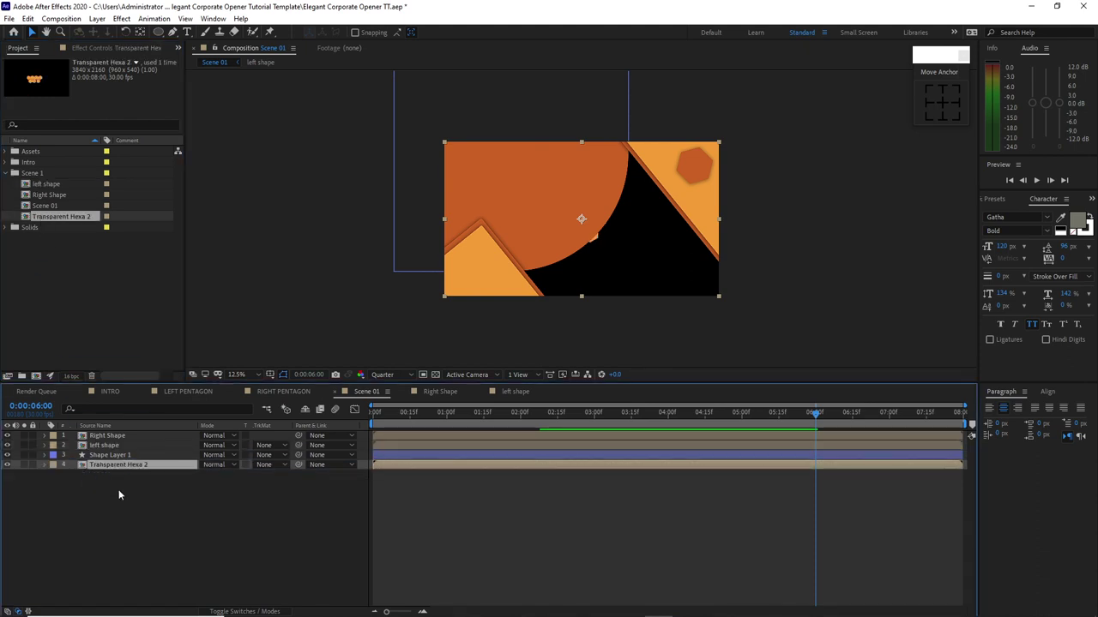
key(p)
drag(232, 476, 576, 529)
drag(206, 474, 661, 484)
- Set the opacity of the Transparent Hexa 2 layer to 25%
click(138, 464)
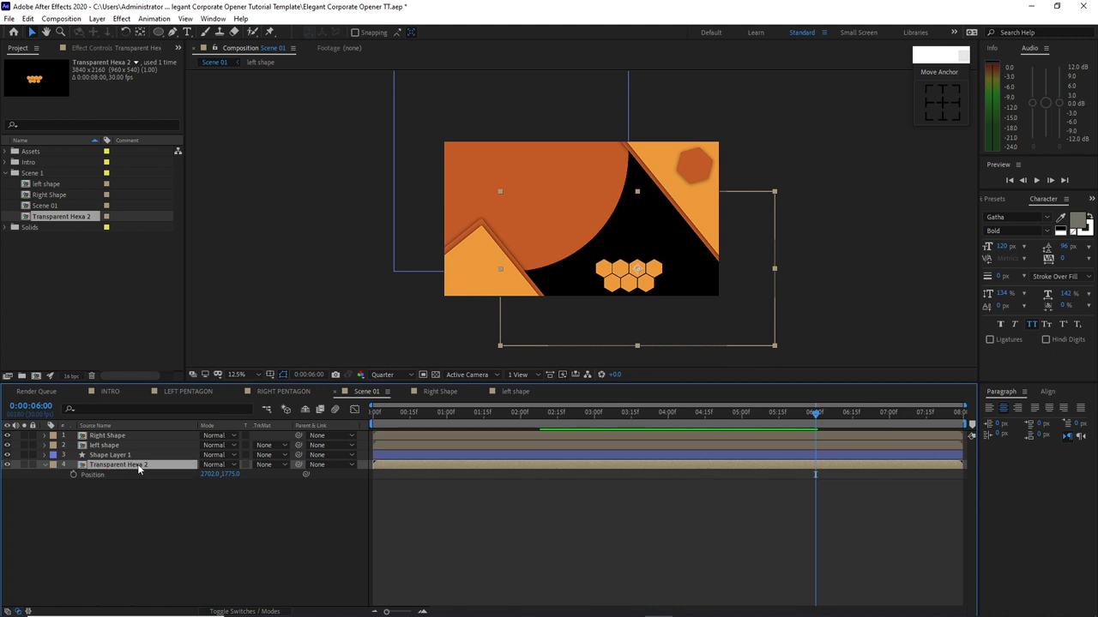
key(t)
click(207, 474)
text(25)
click(174, 487)
- Create a 3840 × 2160 px grey solid named BG and place it beneath all other layers in Scene 01
click(97, 18)
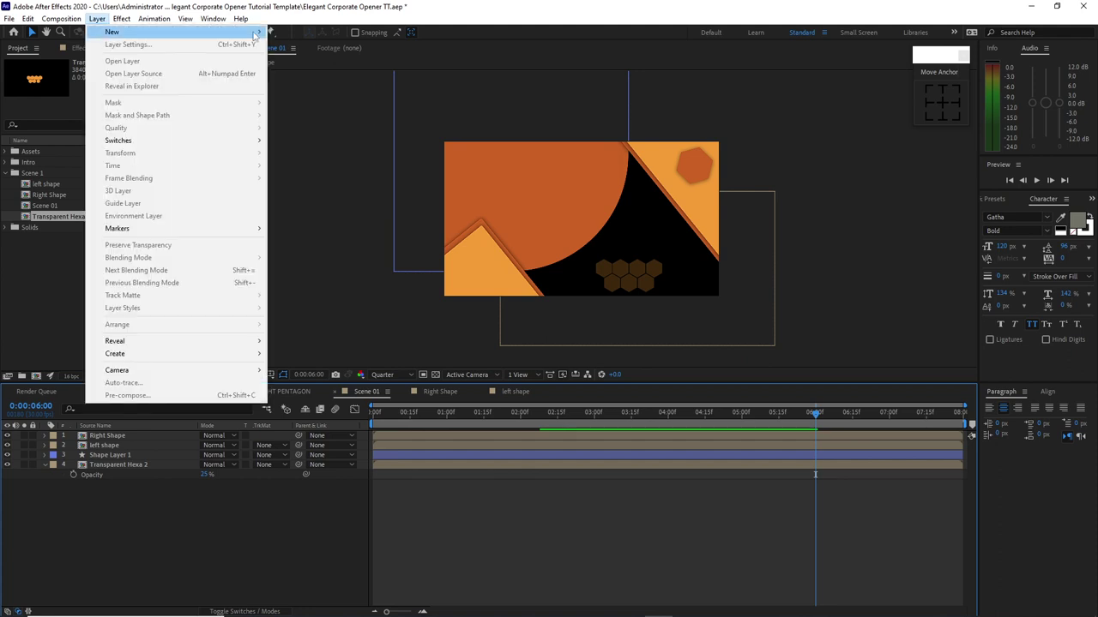
mouse_move(123, 30)
click(287, 41)
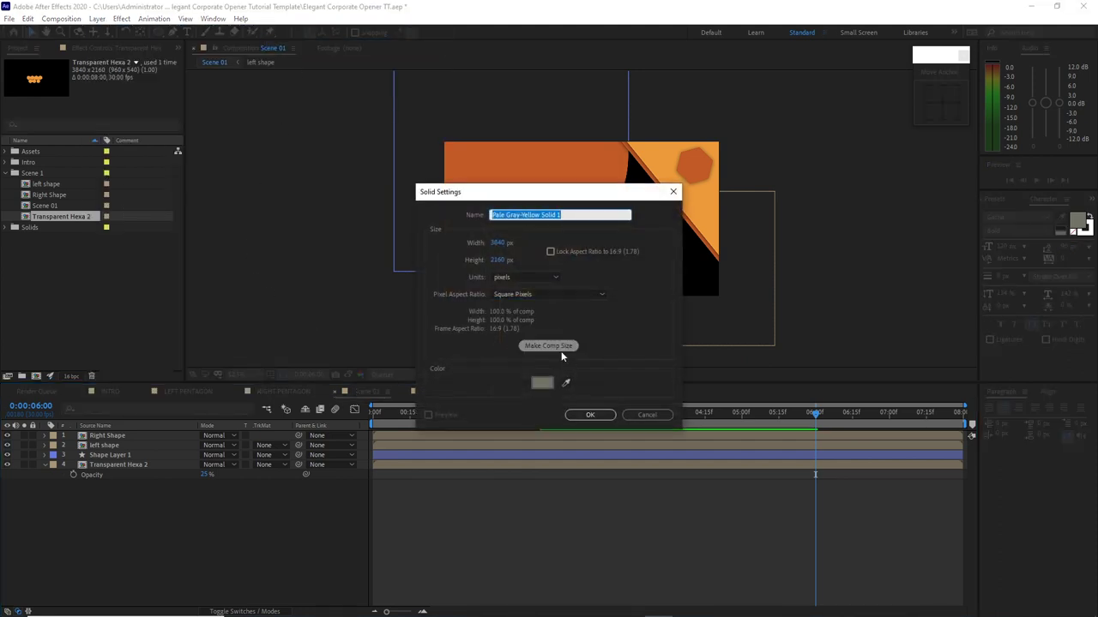
text(BG)
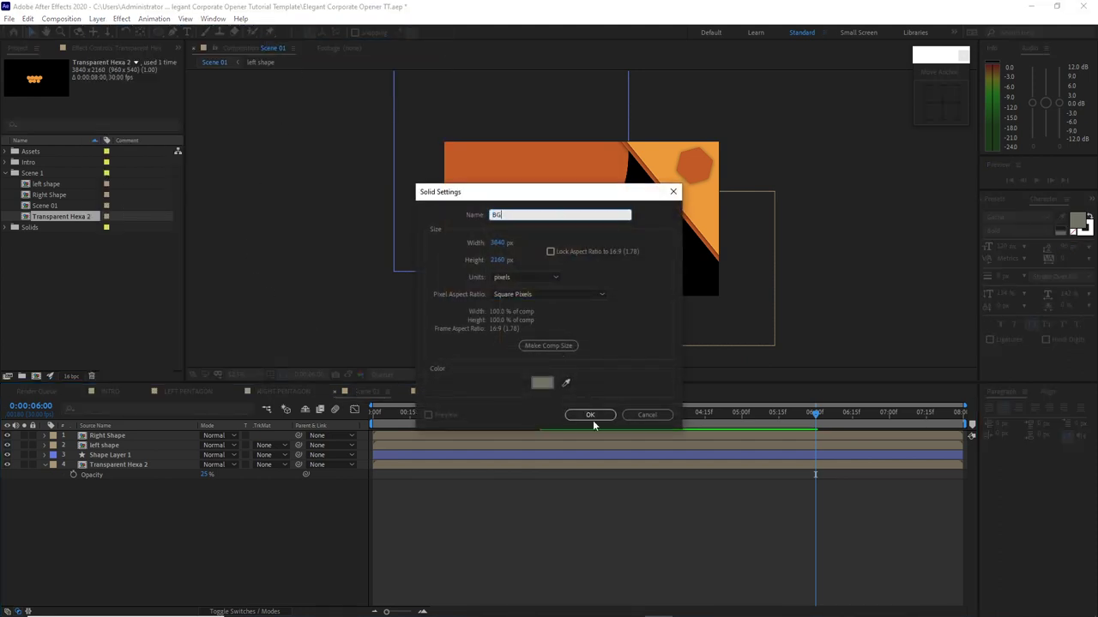
click(591, 417)
key(Caps_Lock)
drag(138, 435, 143, 495)
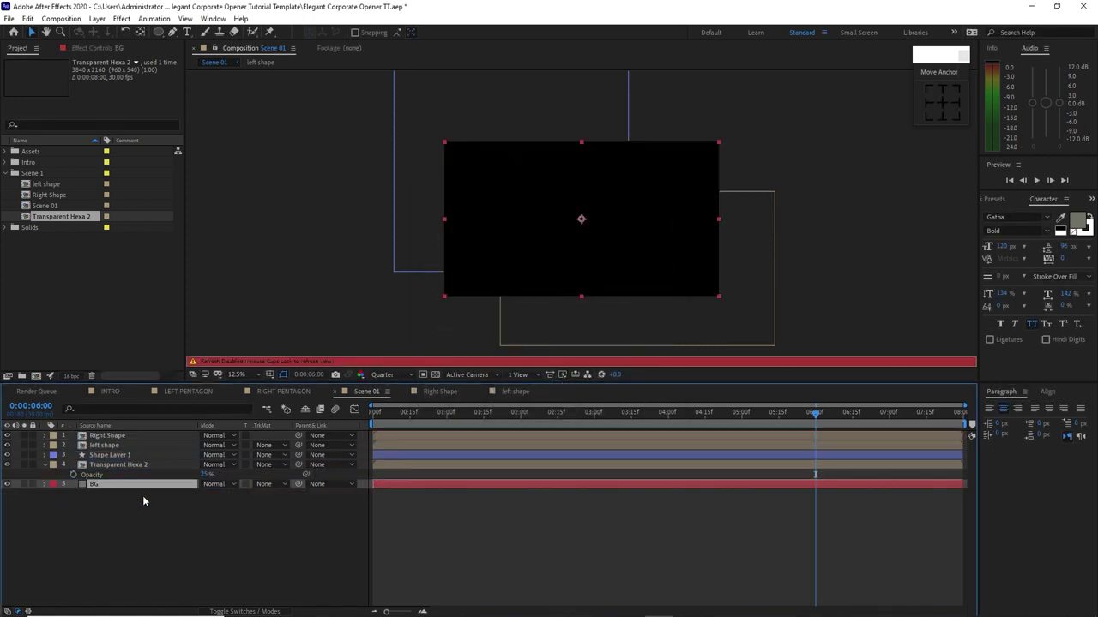
key(Caps_Lock)
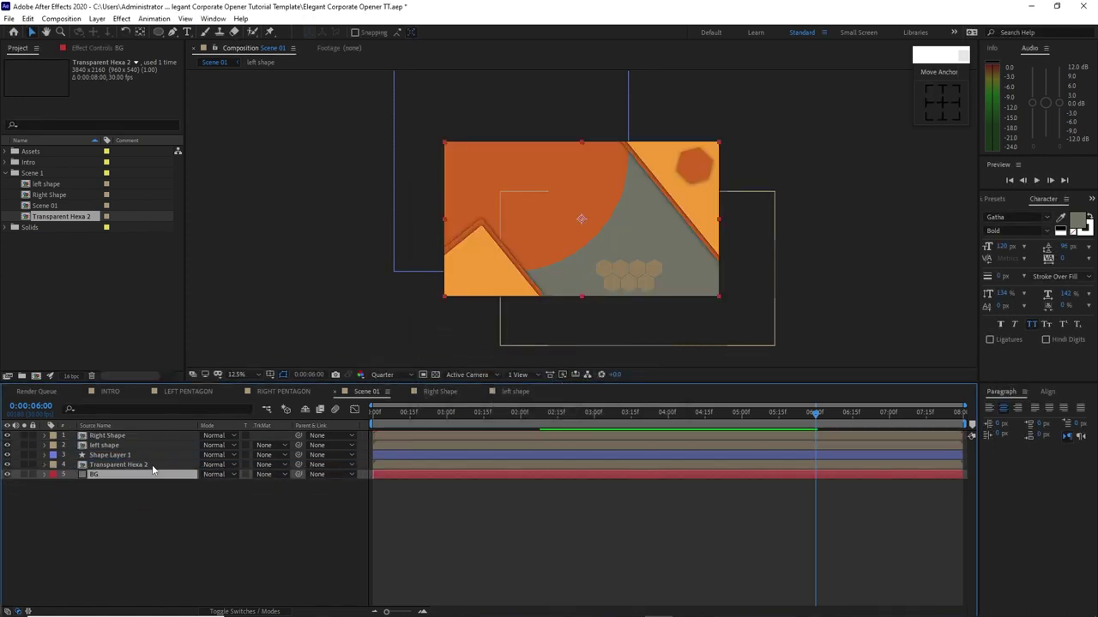
- Set the scale of the Transparent Hexa 2 layer to 190%
click(152, 465)
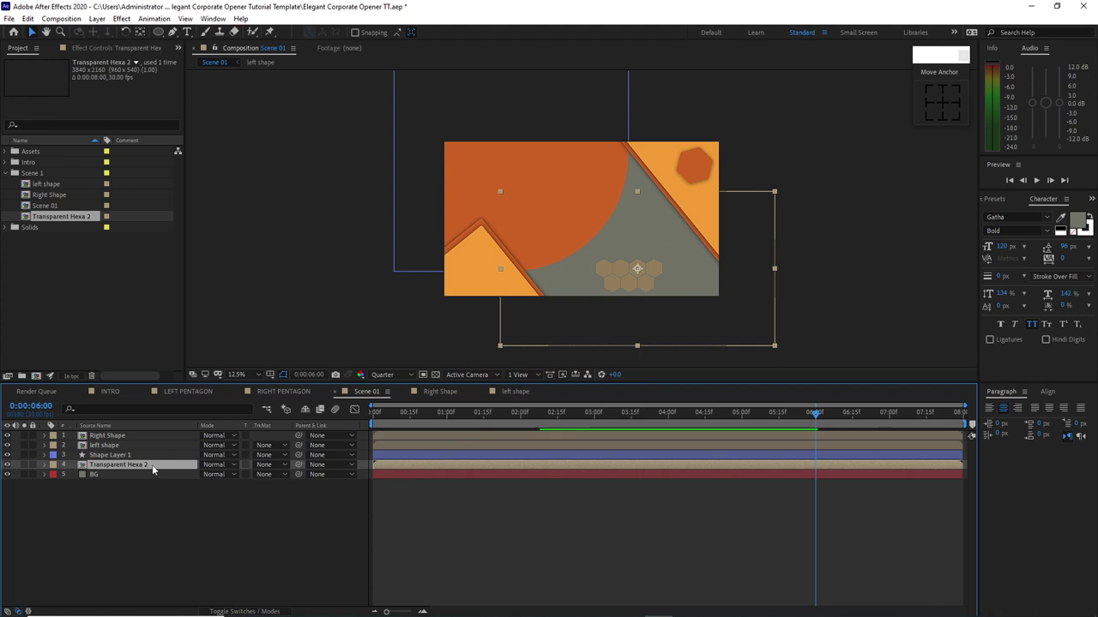
key(s)
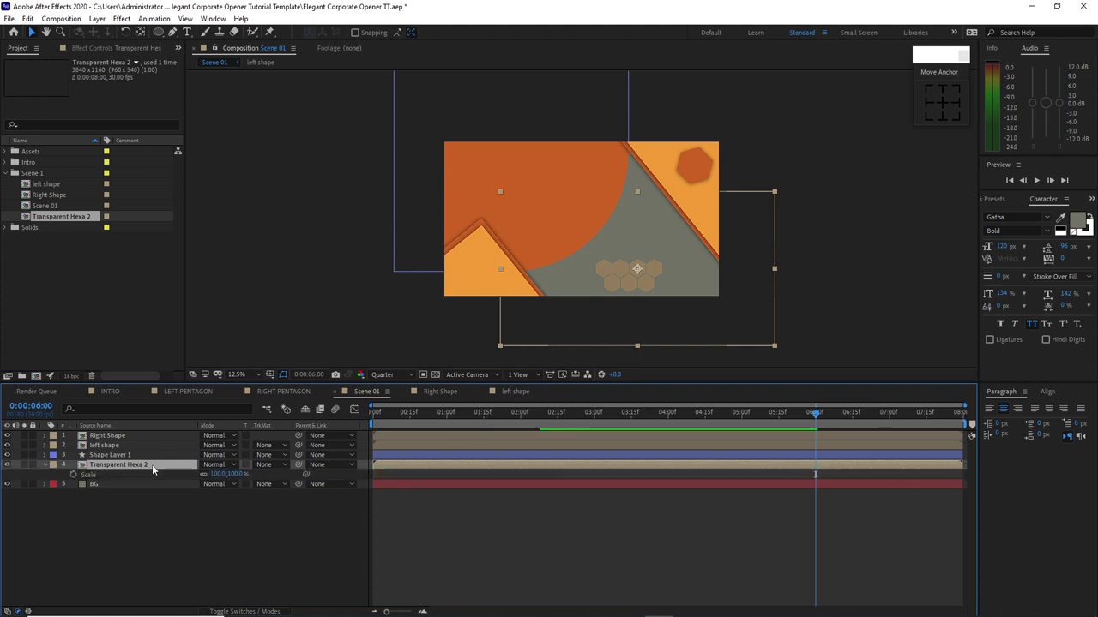
click(217, 474)
text(190)
click(215, 528)
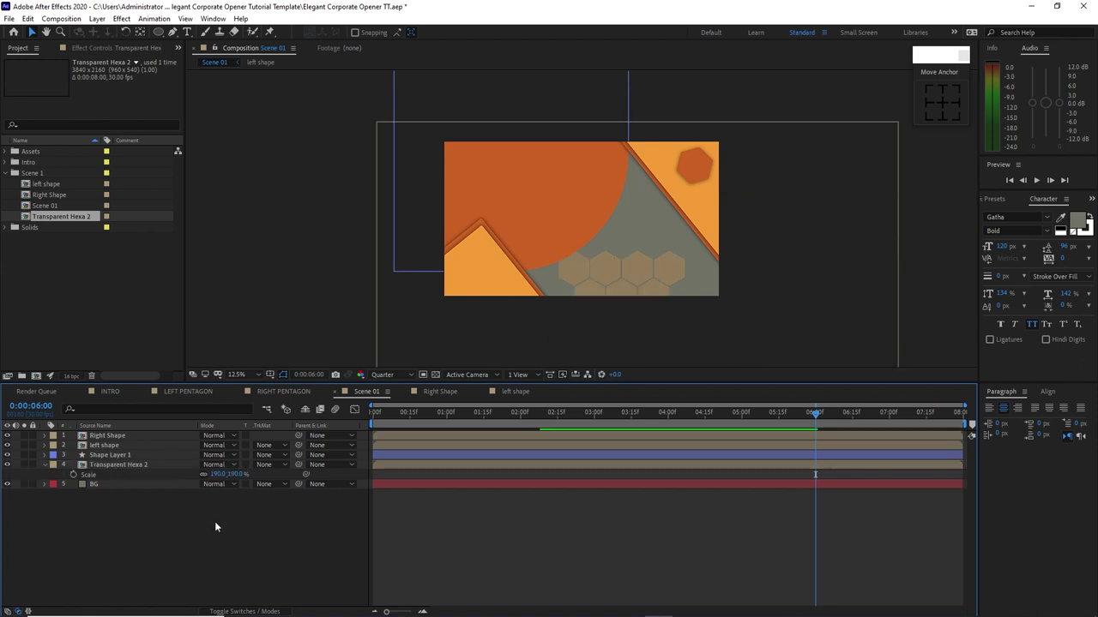
- Reposition the Transparent Hexa 2 layer to about 2980, 1605 and collapse the properties of all layers
key(p)
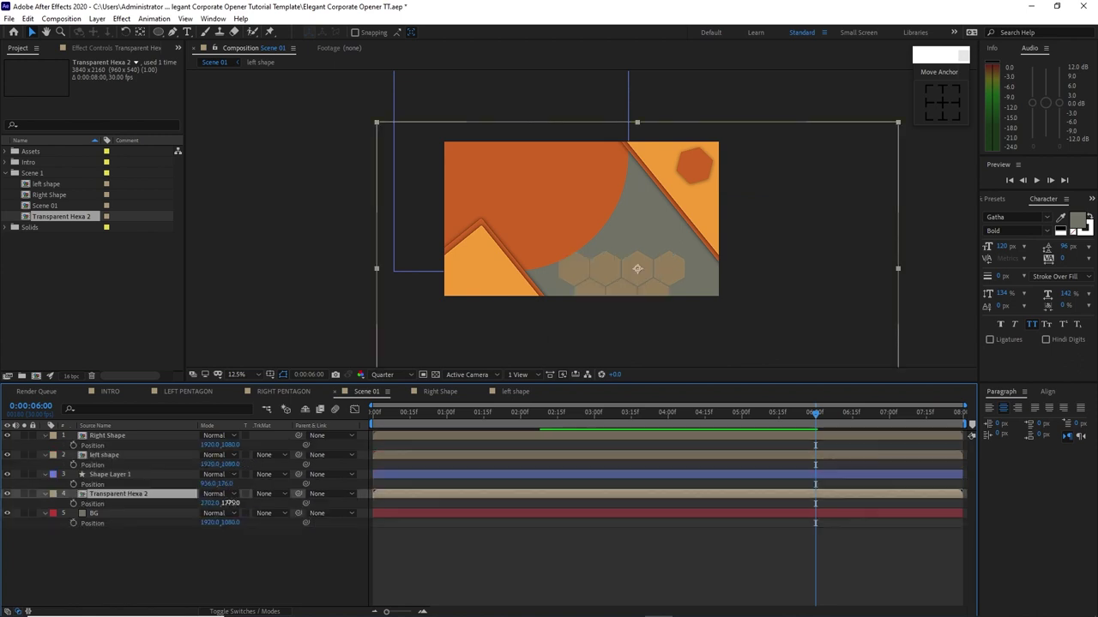
mouse_move(214, 503)
mouse_down()
mouse_move(254, 503)
mouse_move(231, 507)
mouse_up()
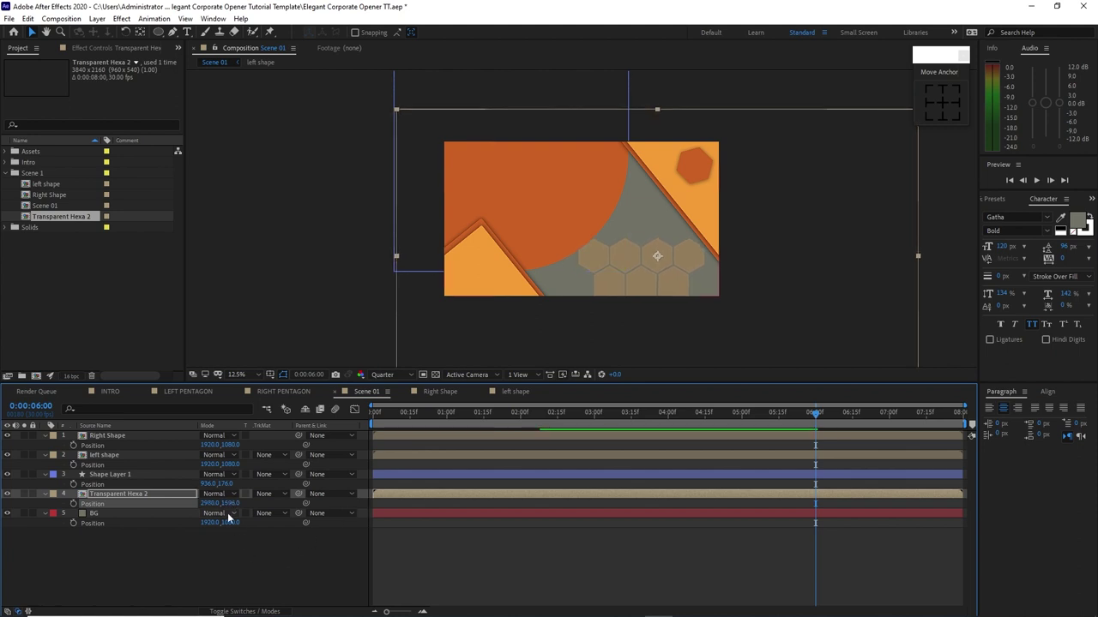
click(256, 571)
click(44, 436)
click(45, 445)
click(44, 455)
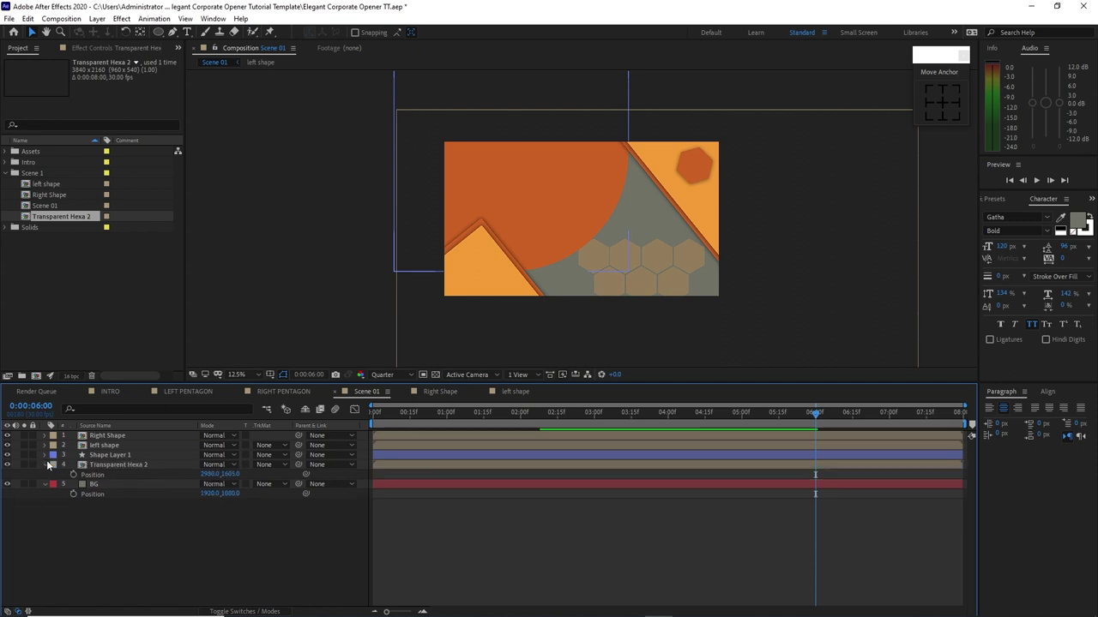
click(45, 465)
click(45, 474)
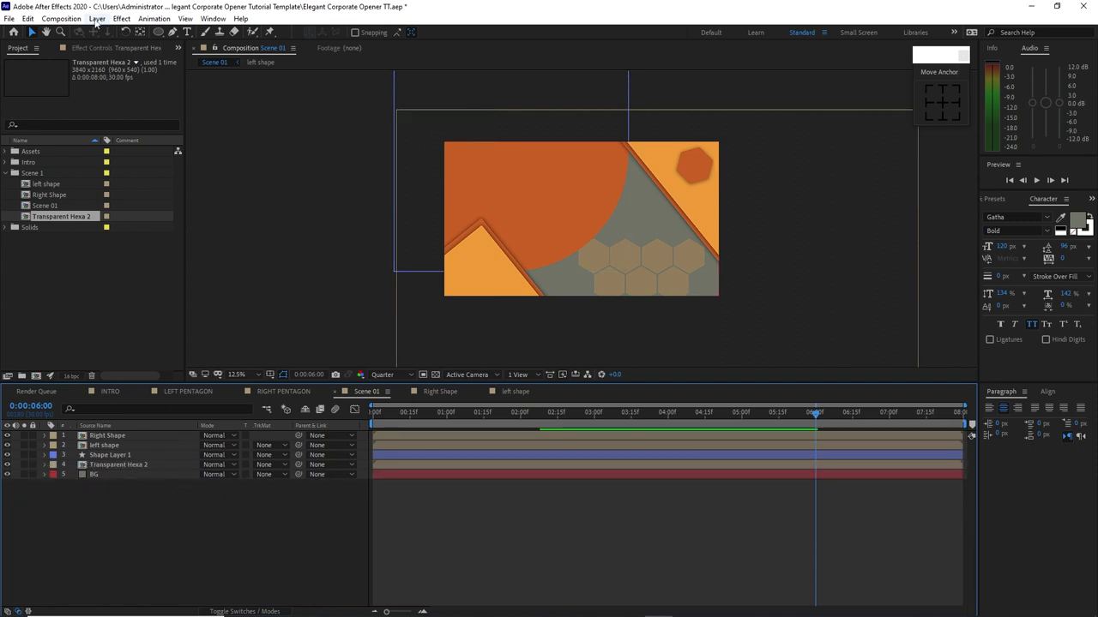
- Create a new 3840 × 2160 px, 30 fps composition named Placeholder 1 with a duration of 8 seconds
click(62, 18)
click(87, 32)
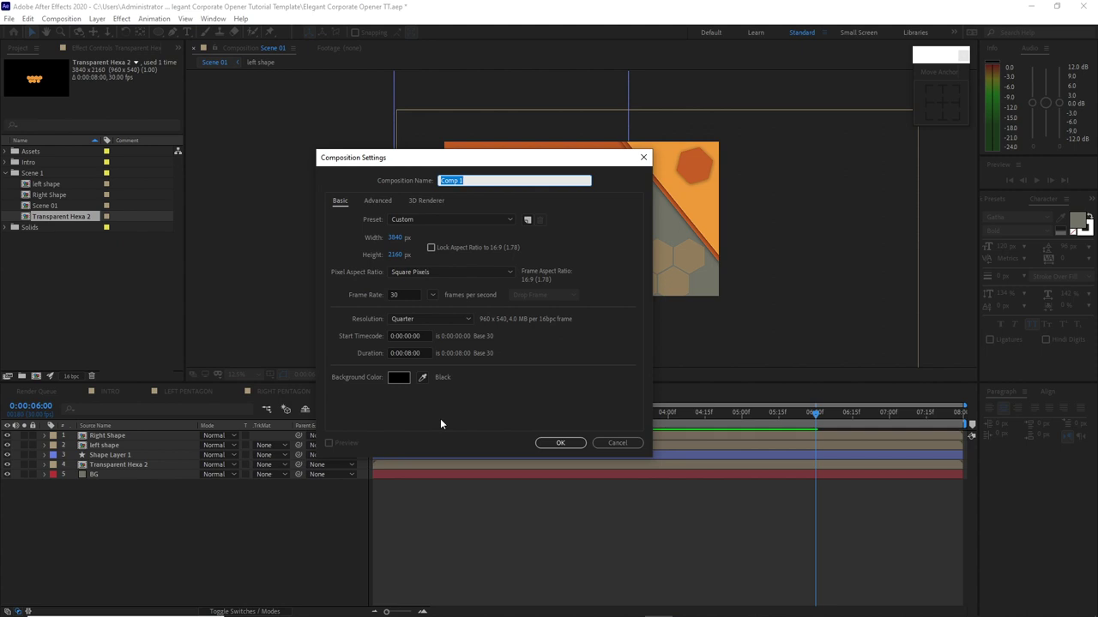
text(Placeholder)
click(558, 445)
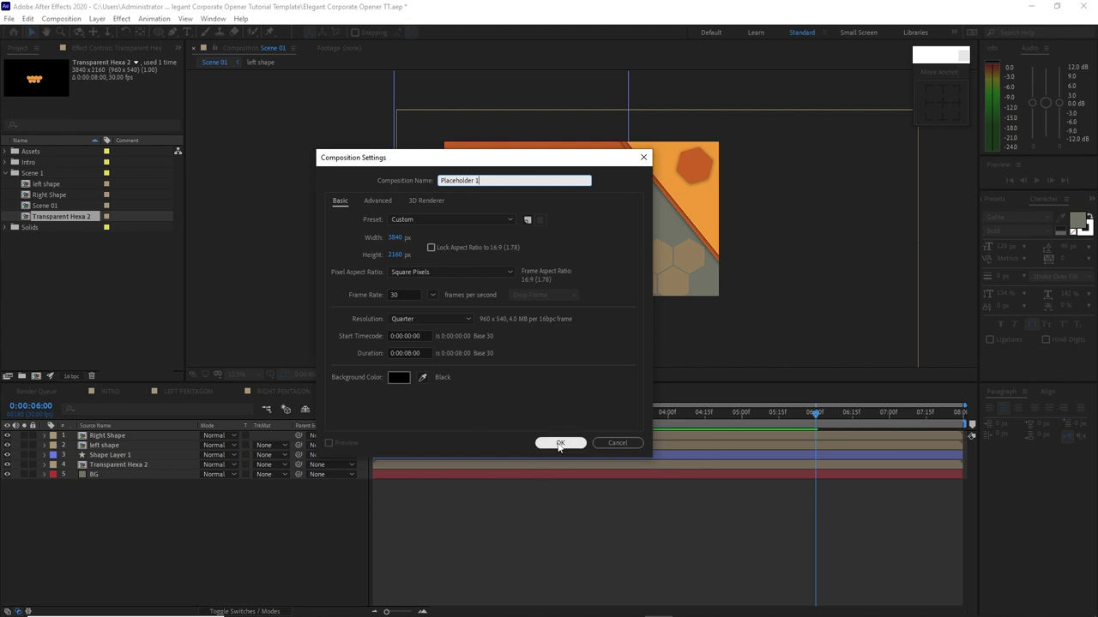
click(559, 444)
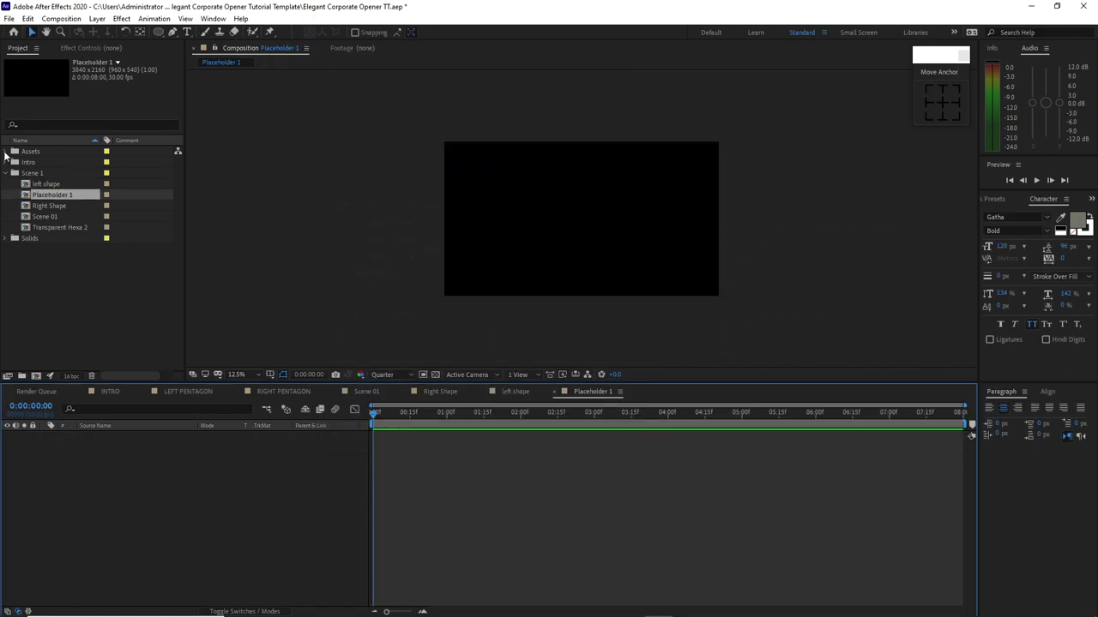
- Add the Unsplash JPG from the Image folder in Assets to the Placeholder 1 composition
click(6, 152)
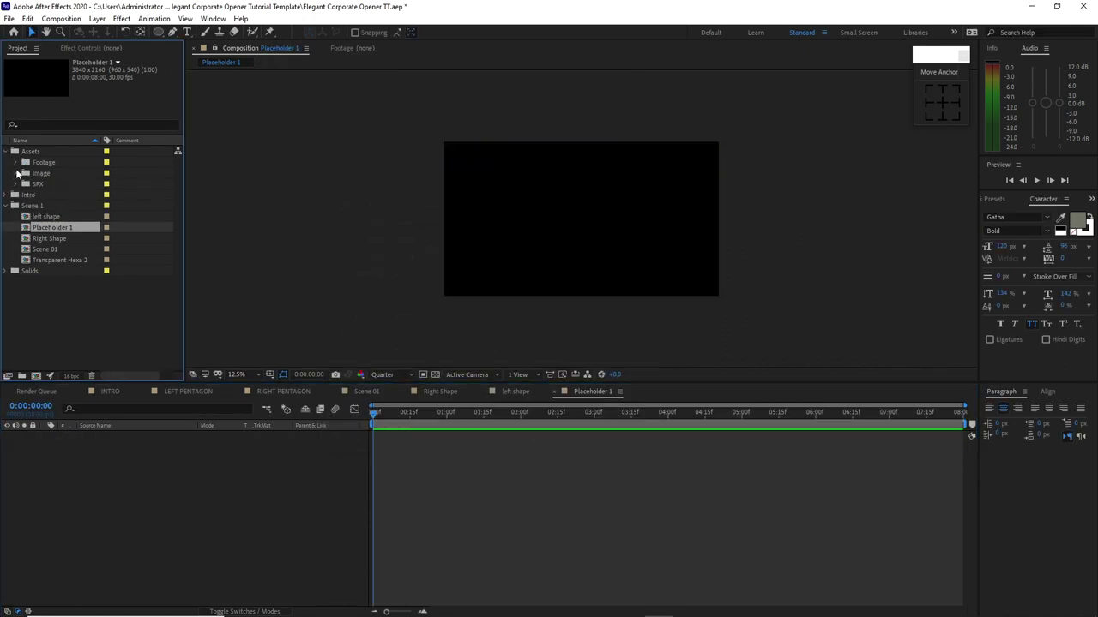
click(17, 173)
click(57, 185)
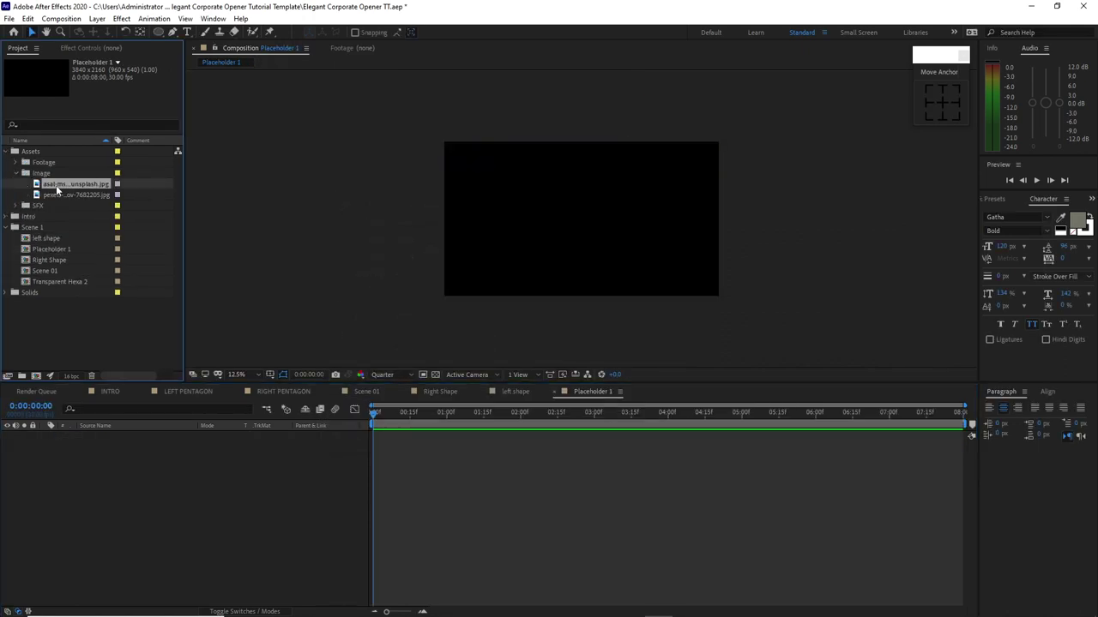
drag(58, 190, 147, 511)
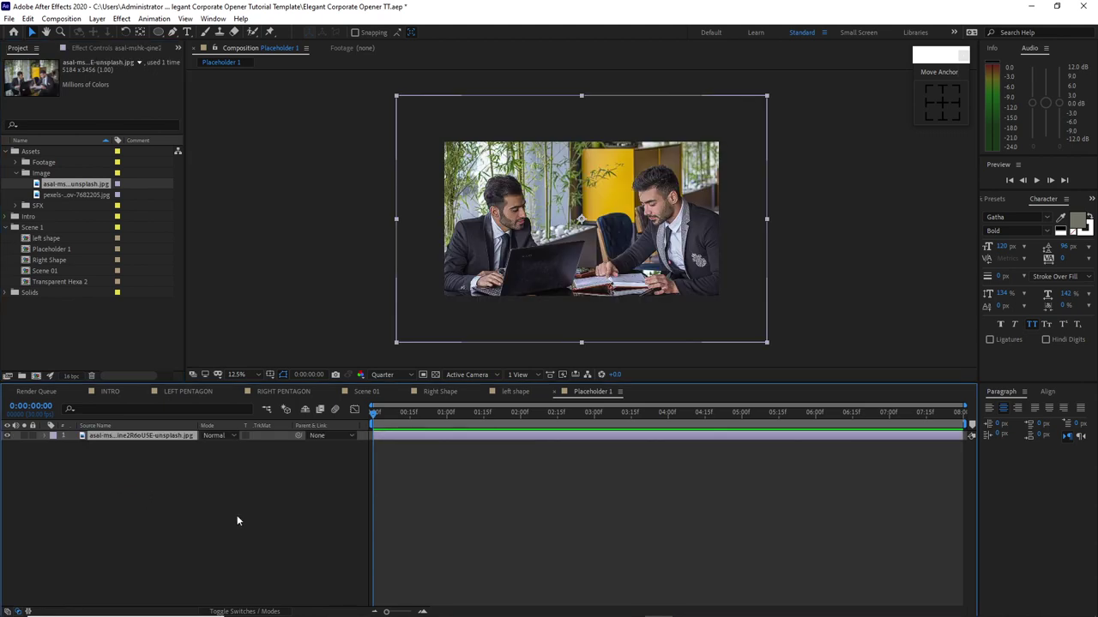
- Set the scale of the photo layer in Placeholder 1 to 75%
key(s)
click(217, 445)
text(75)
key(Return)
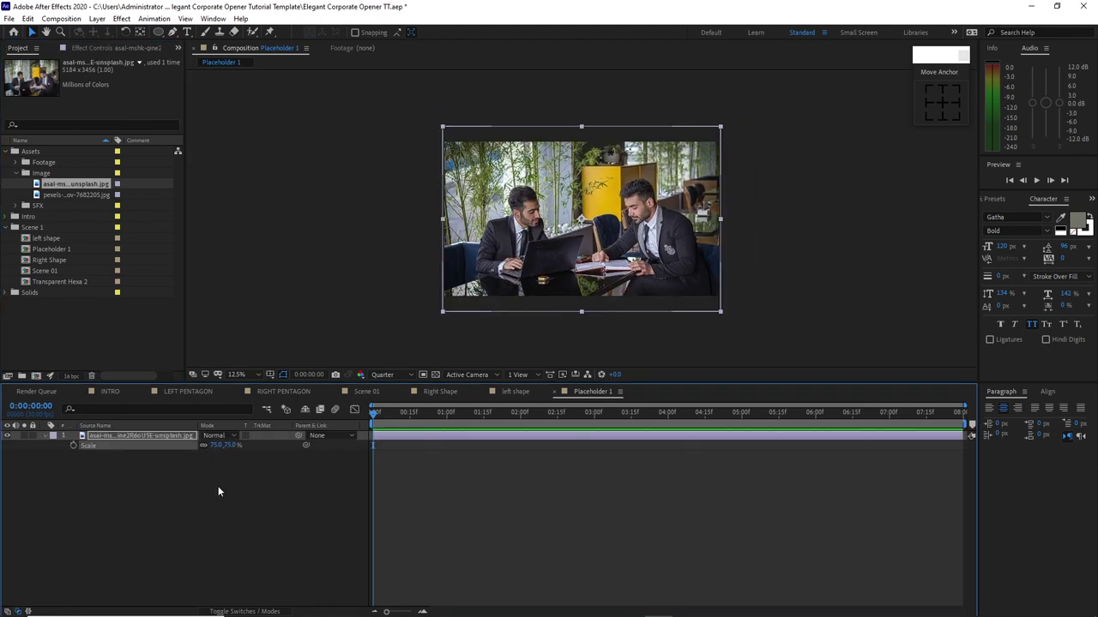
- Nudge the photo upward in Placeholder 1 so it still covers the whole frame, and deselect it
key(shift+Up)
key(shift+Up)
key(shift+Up)
key(shift+Up)
key(shift+Up)
key(shift+Up)
key(shift+Up)
key(shift+Up)
key(shift+Up)
key(shift+Up)
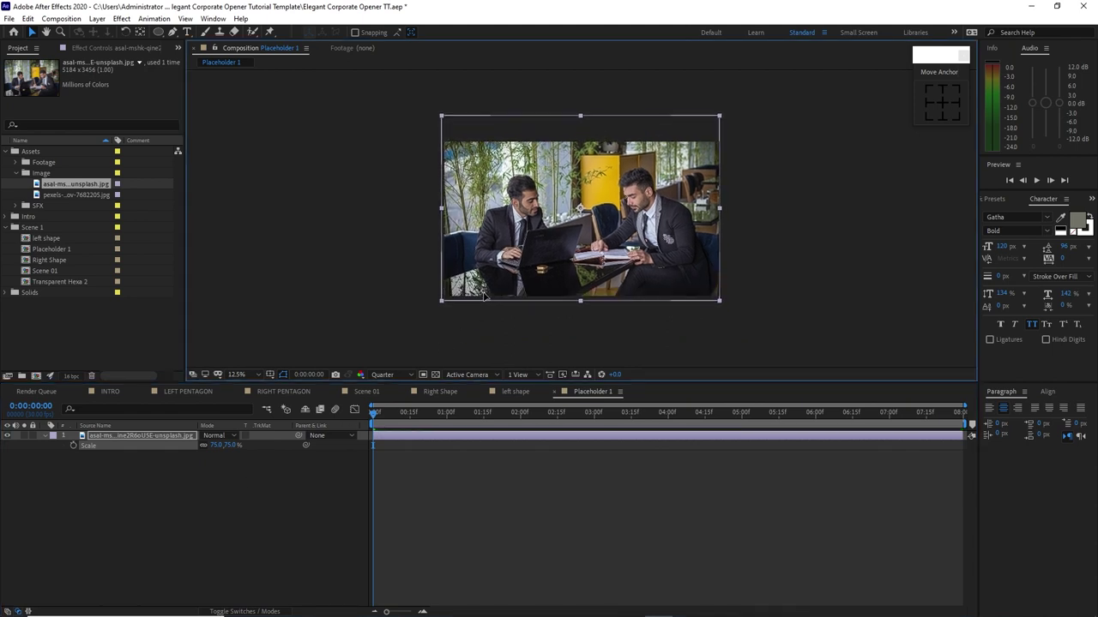
click(423, 443)
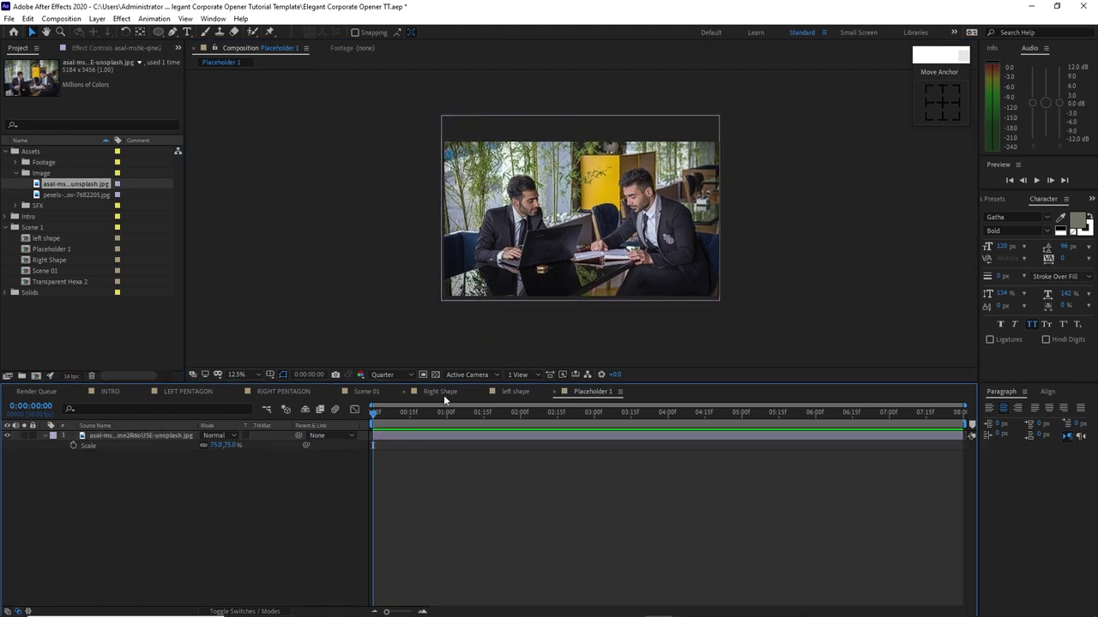
- In Scene 01, duplicate the circle's Shape Layer 1 and set the scale of the lower original to 110%
click(366, 391)
click(129, 456)
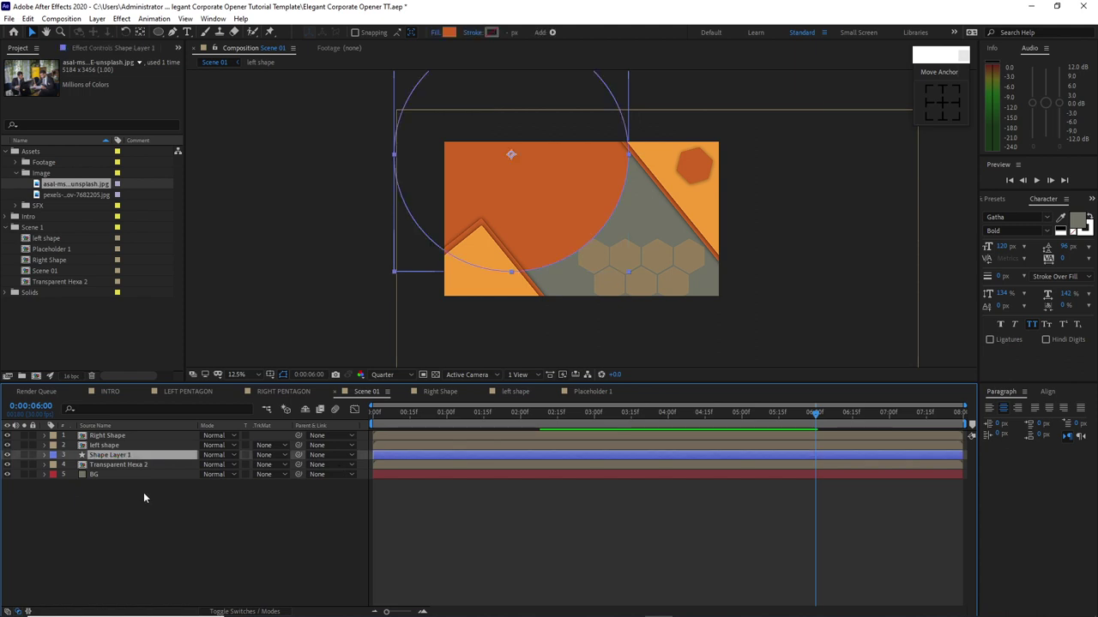
key(ctrl+d)
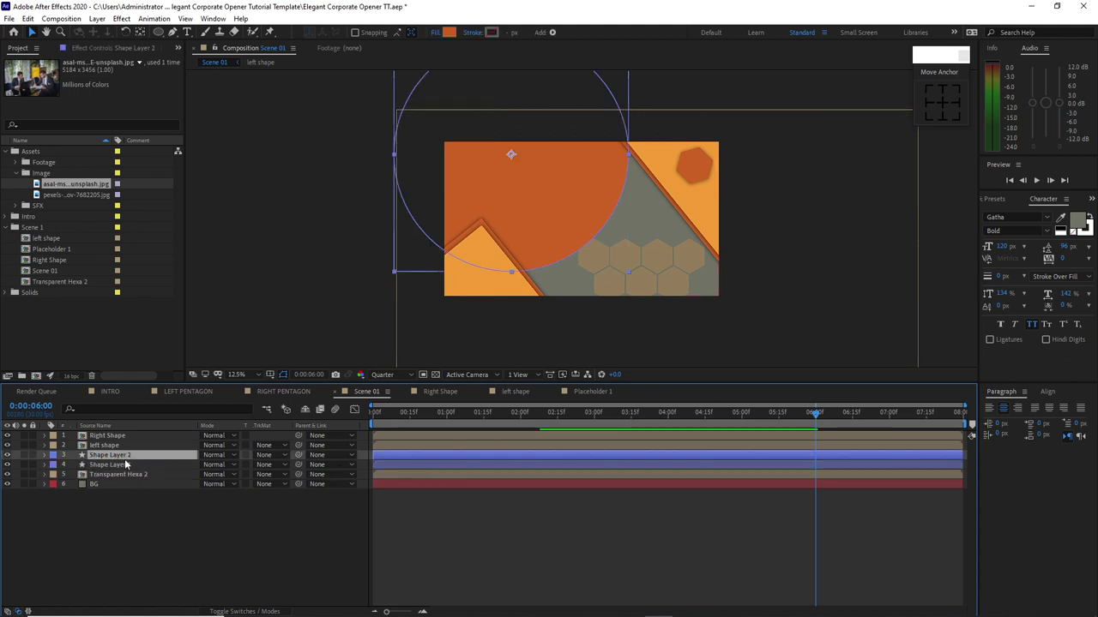
click(119, 465)
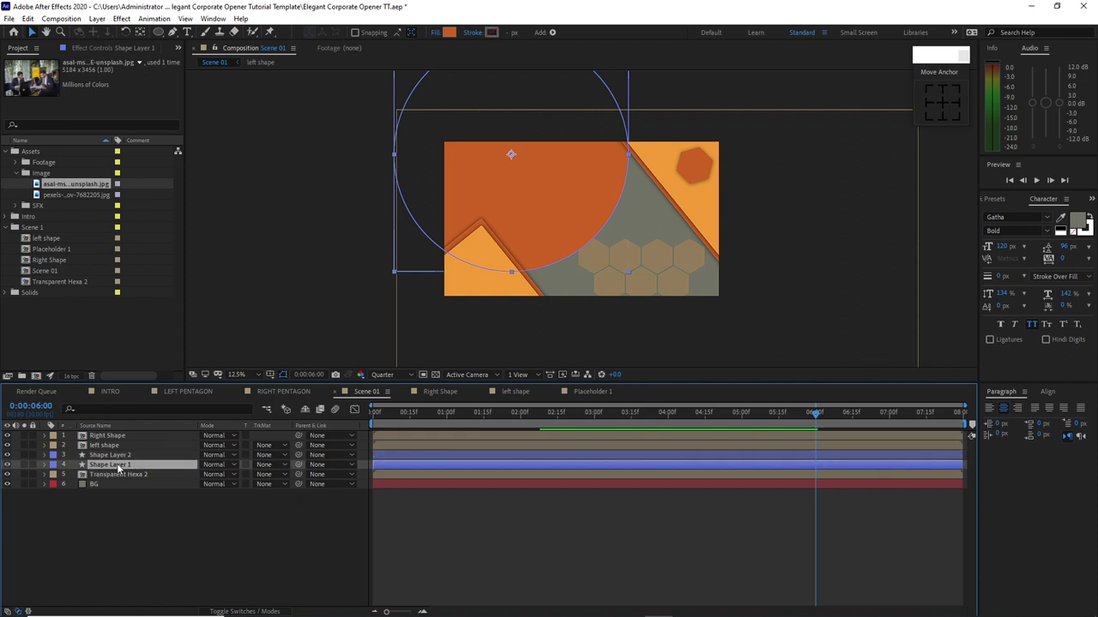
key(s)
click(218, 474)
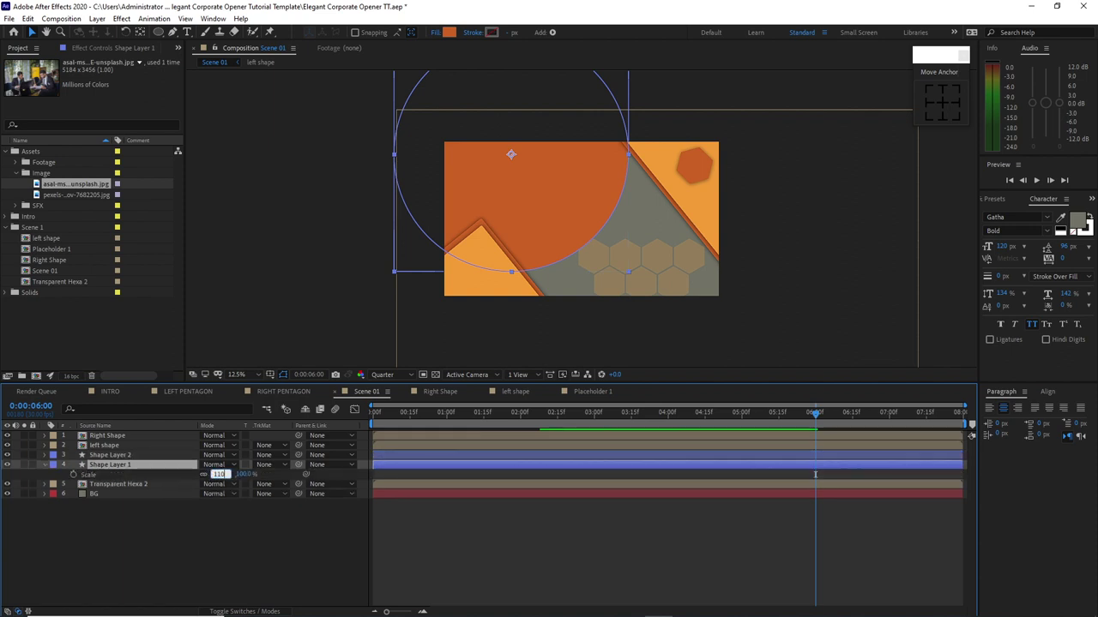
click(206, 517)
- Change the fill of Shape Layer 2 to the light orange F59D36 sampled from the lower corner shape
click(137, 456)
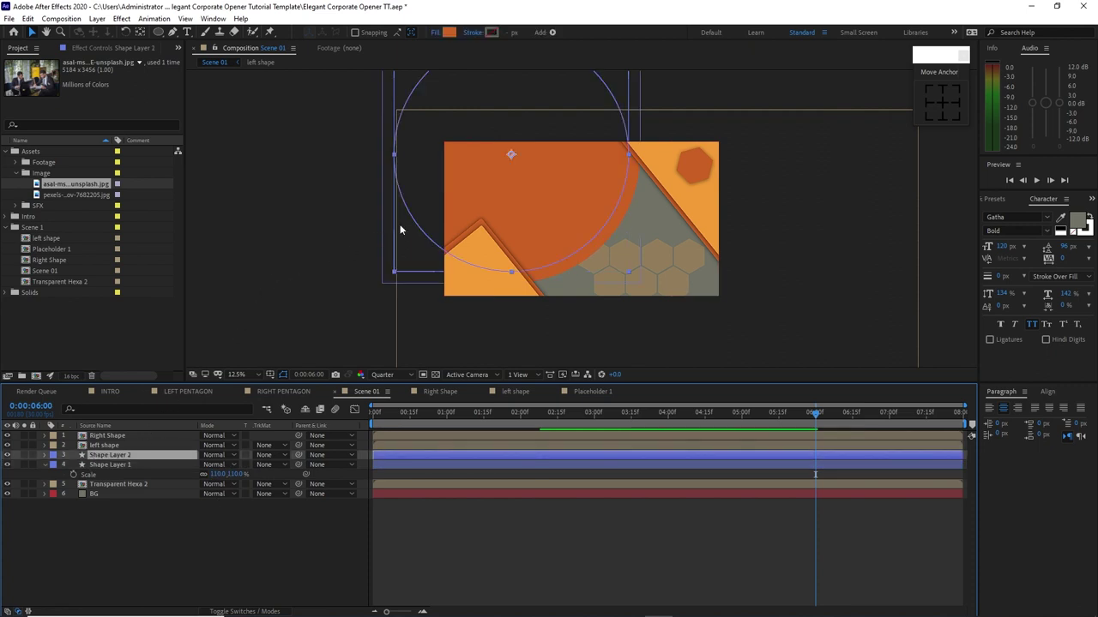
click(449, 32)
click(343, 181)
click(455, 270)
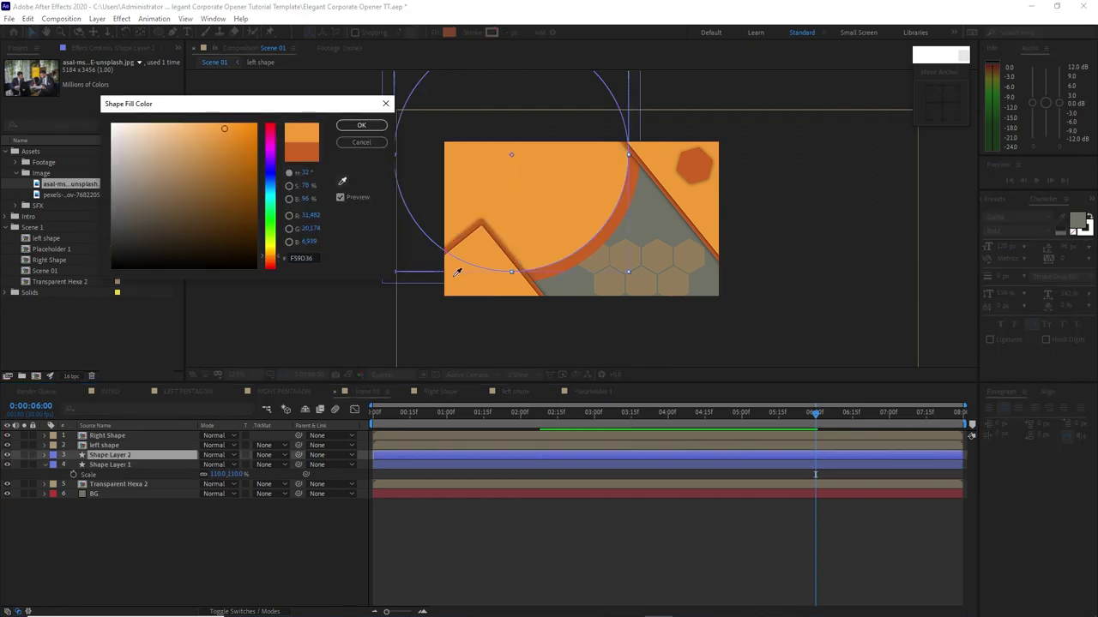
click(359, 125)
- Pre-compose Shape Layer 2 with all attributes moved into the new composition, keeping the default name
right_click(165, 455)
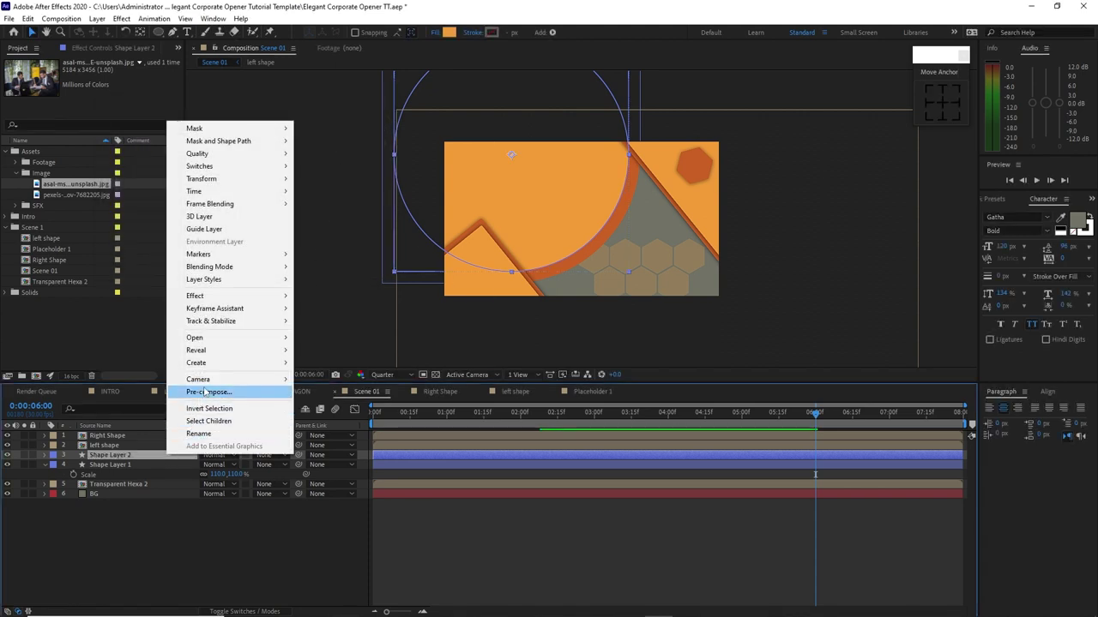
click(204, 392)
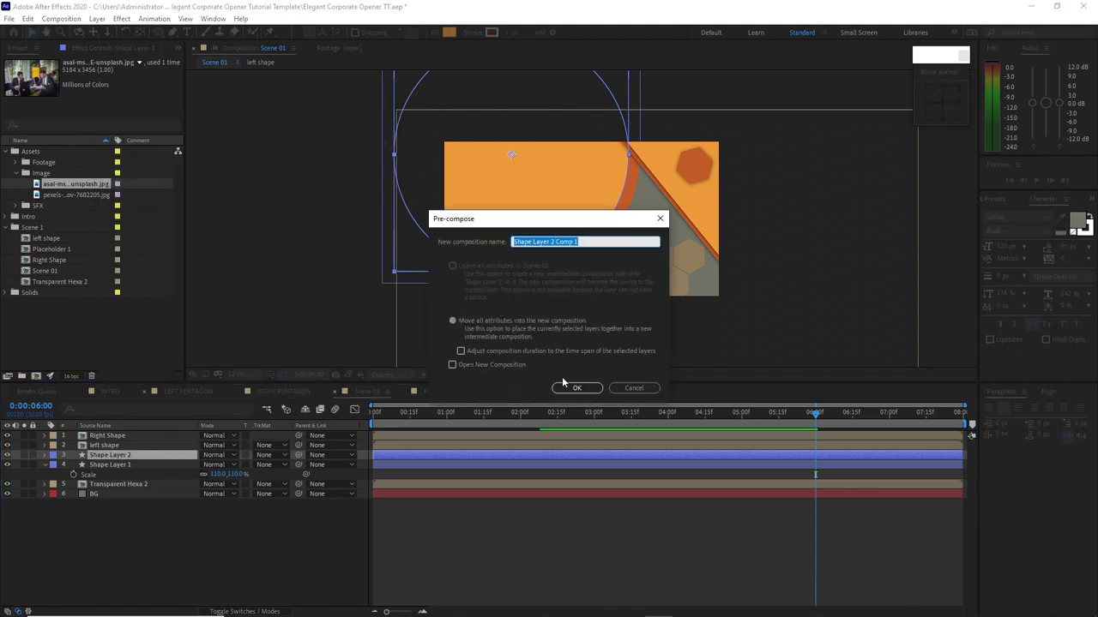
click(577, 388)
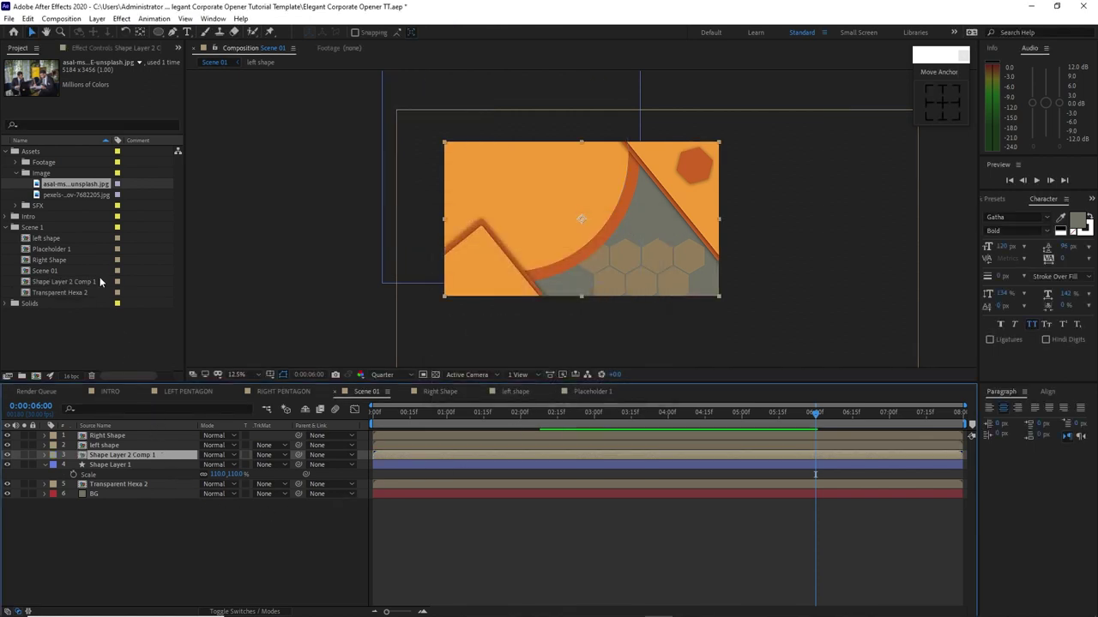
- Place Placeholder 1 directly below Shape Layer 2 Comp 1 in Scene 01 and set its track matte to Alpha
drag(51, 249, 119, 459)
click(266, 464)
click(299, 506)
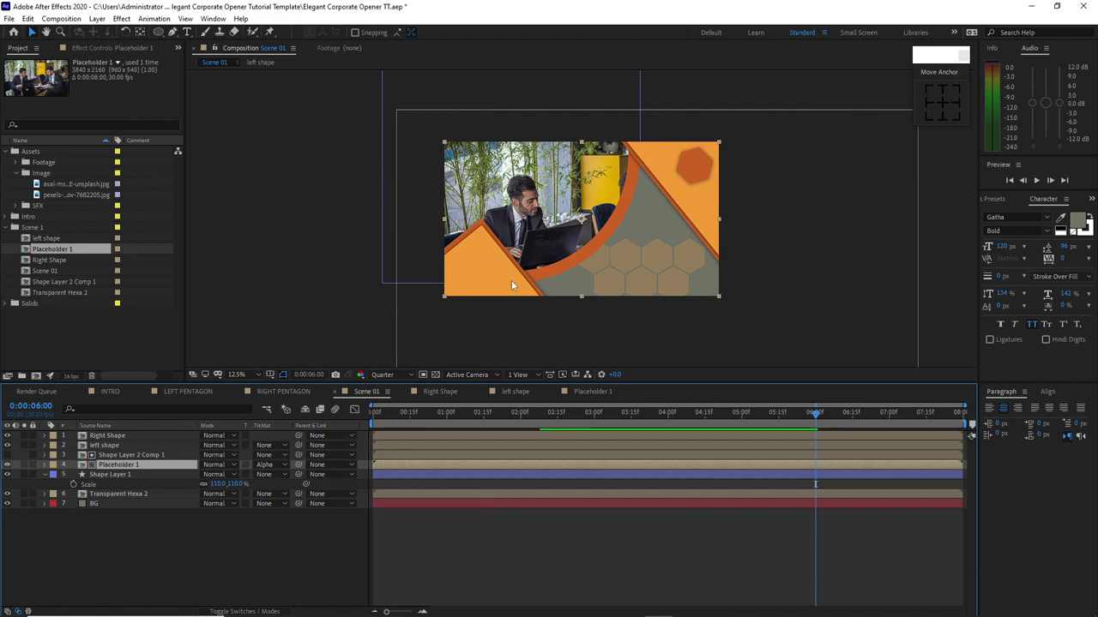
- Scale down the photo inside Placeholder 1 and shift it left so both men show within the circle in Scene 01
click(577, 390)
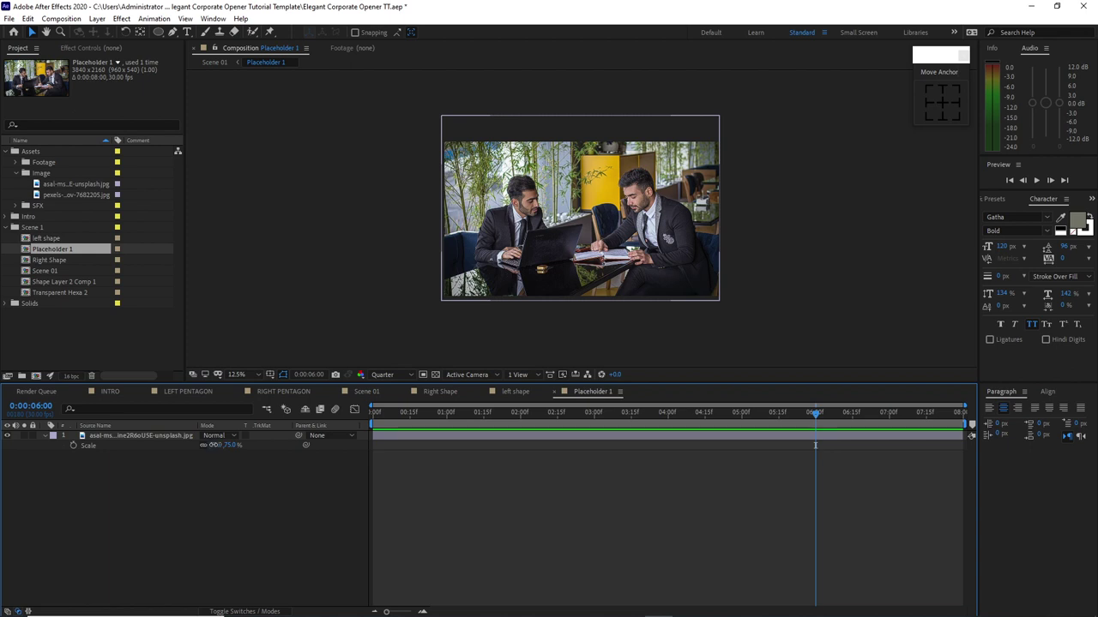
drag(214, 448, 202, 448)
click(549, 212)
drag(549, 212, 537, 211)
click(369, 392)
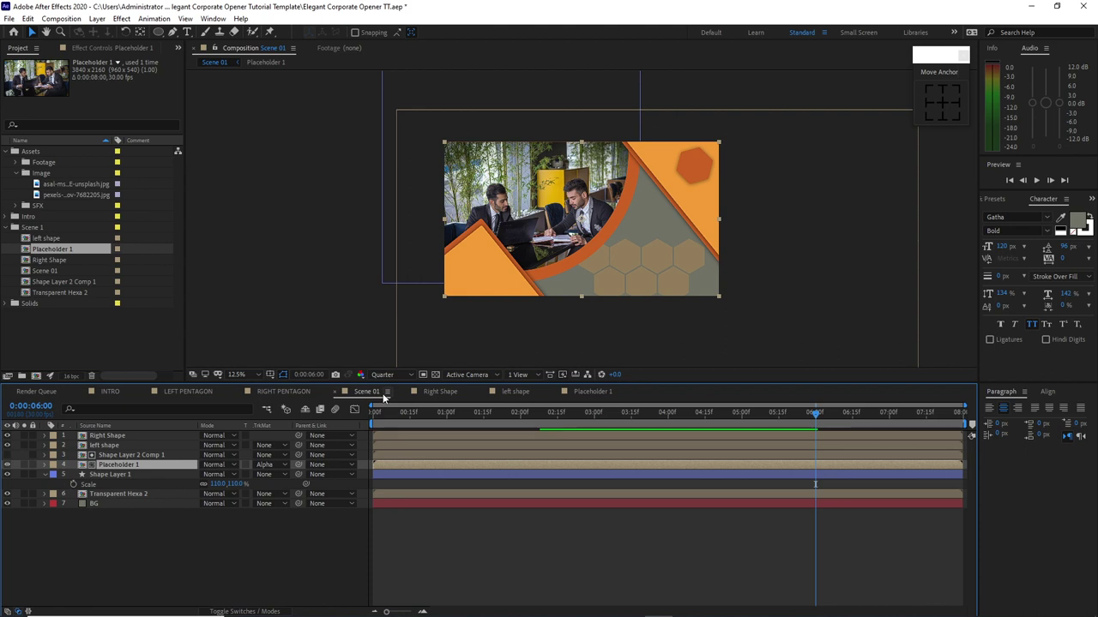
click(182, 515)
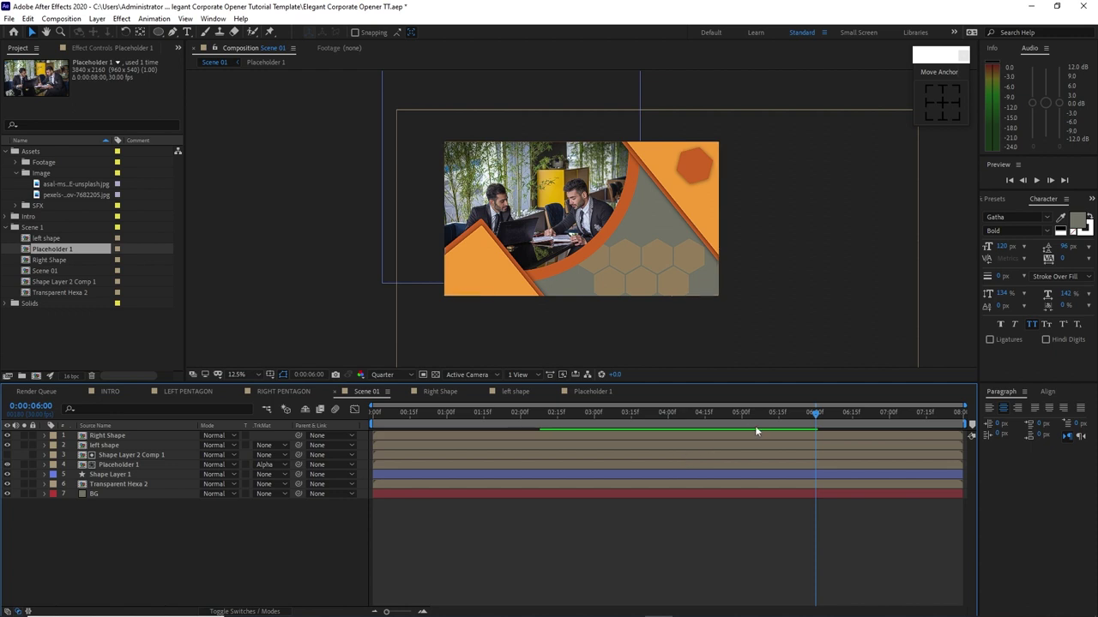
- At 0:00:01:00, move Shape Layer 2 Comp 1 and Placeholder 1 to position -248, -296 and keyframe both positions
drag(818, 415, 448, 420)
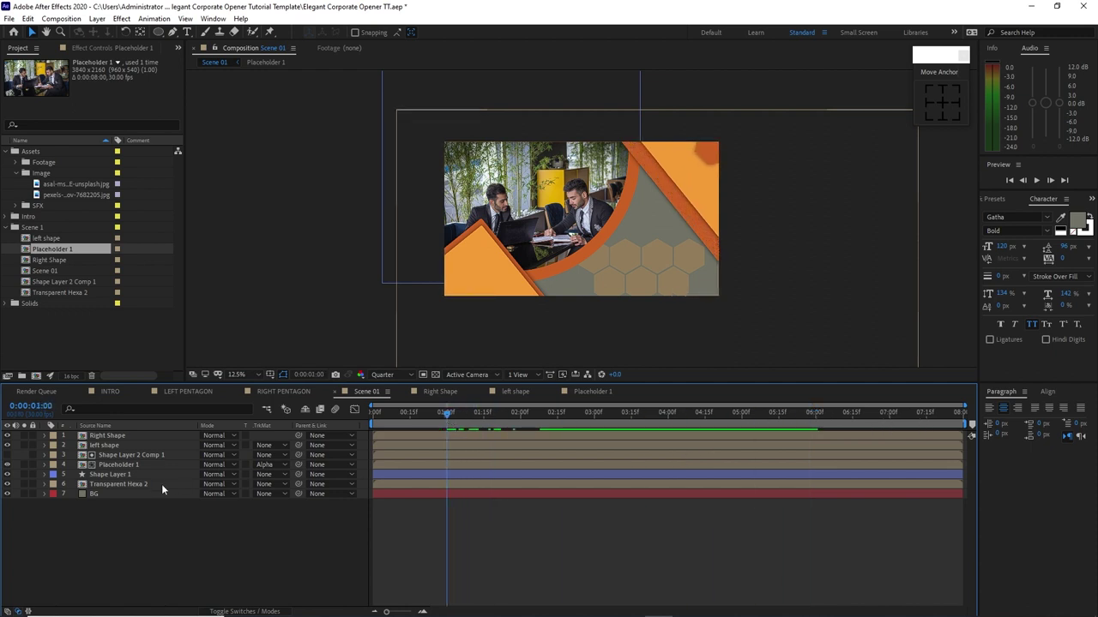
drag(69, 453, 89, 470)
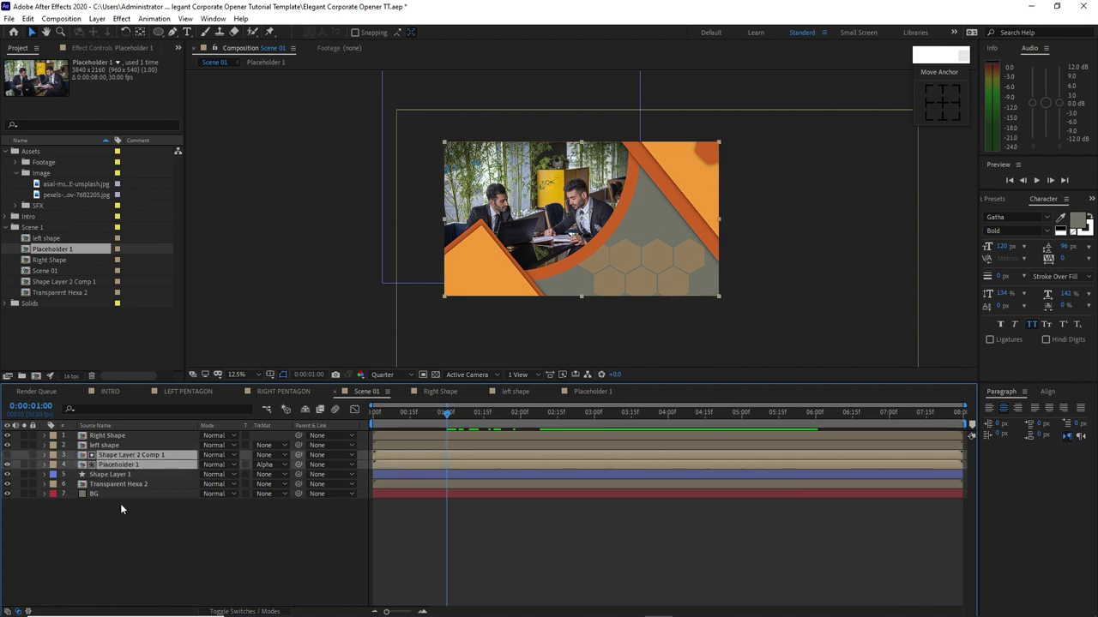
key(p)
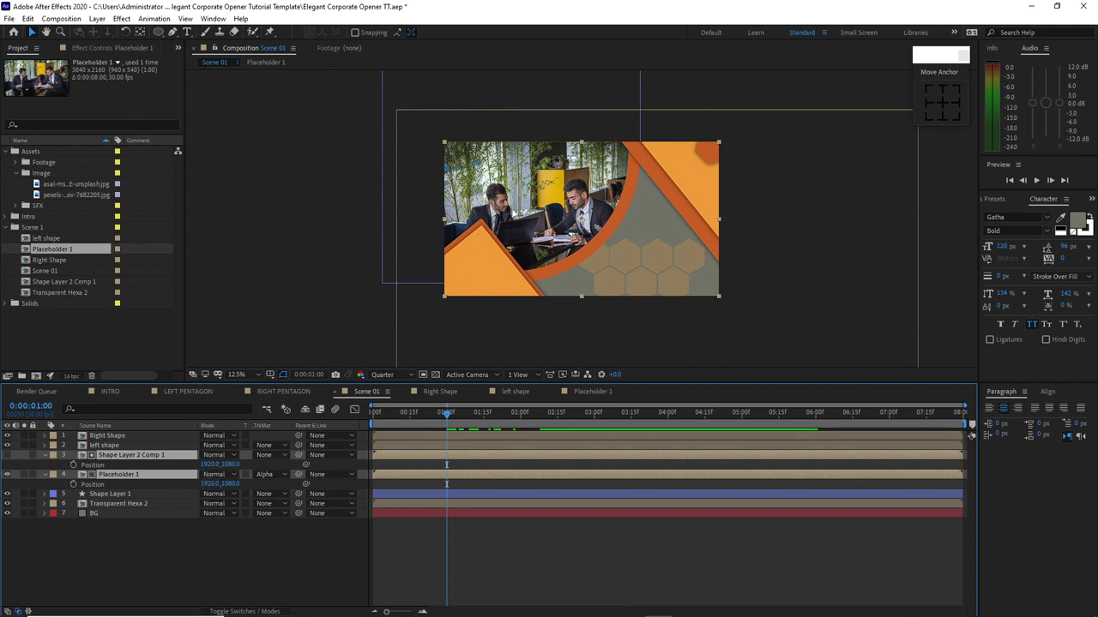
drag(582, 227, 426, 119)
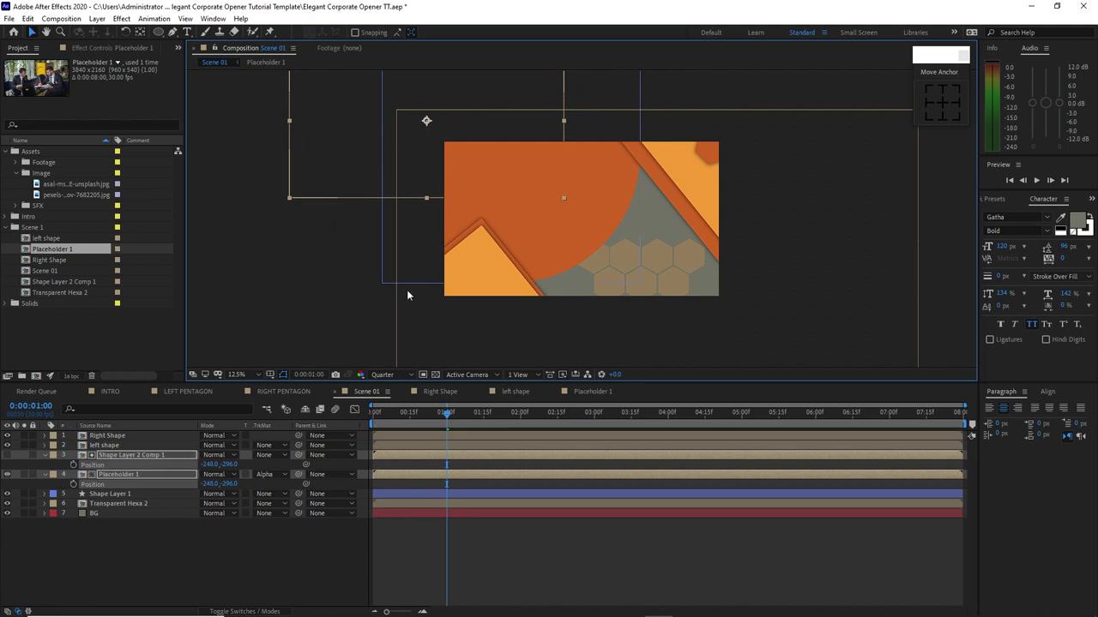
click(76, 464)
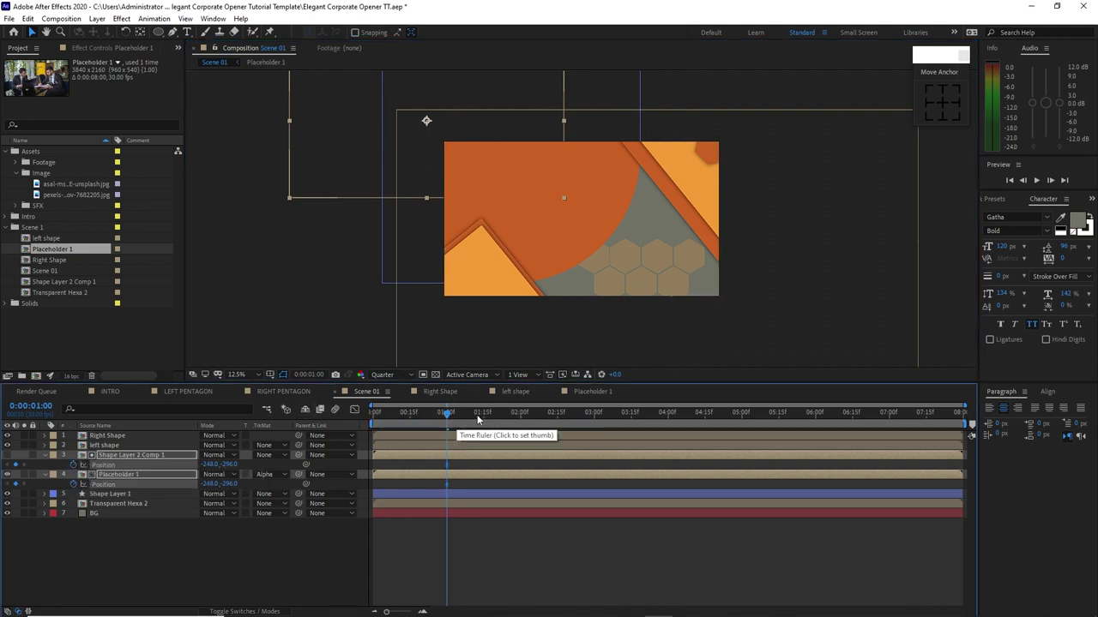
- At 0:00:01:10, set the position of Shape Layer 2 Comp 1 and Placeholder 1 to 1920, 1080
drag(478, 418, 470, 419)
click(230, 464)
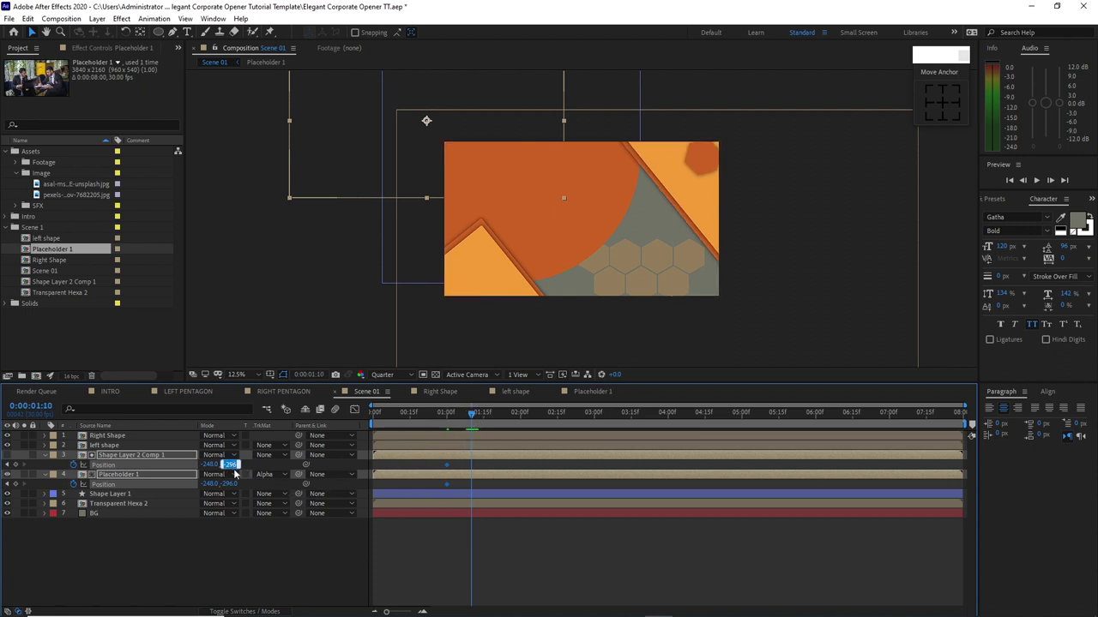
text(1080)
click(211, 464)
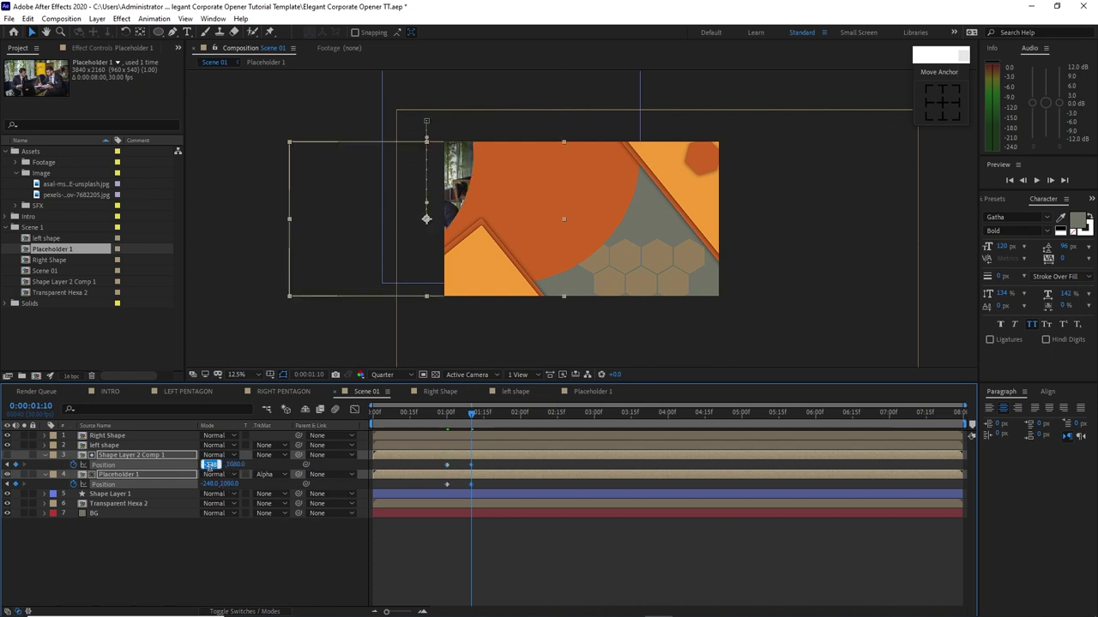
text(1920)
click(192, 549)
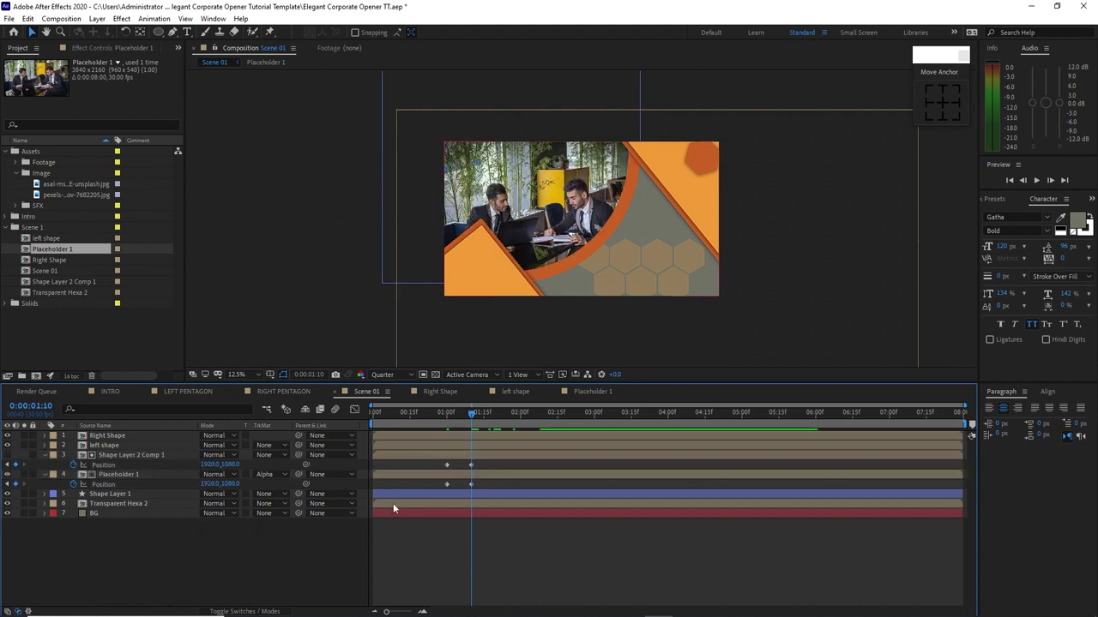
- Easy-ease both layers' position keyframes and stretch the end keyframe's incoming influence in the speed graph for a fast start and slow finish
drag(508, 466, 435, 484)
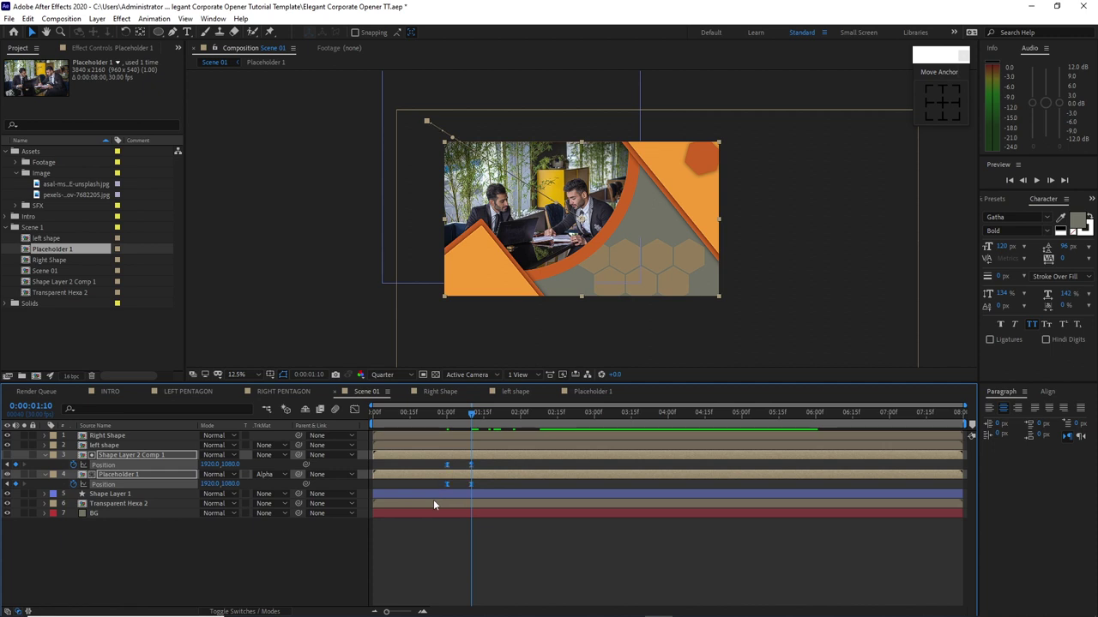
click(354, 410)
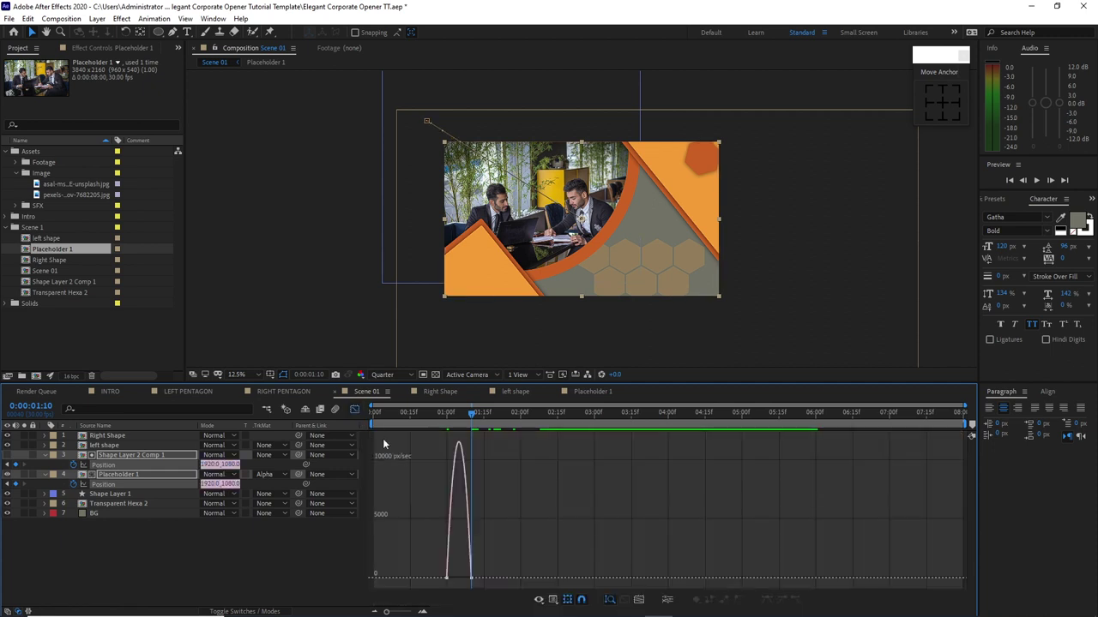
drag(446, 538, 486, 588)
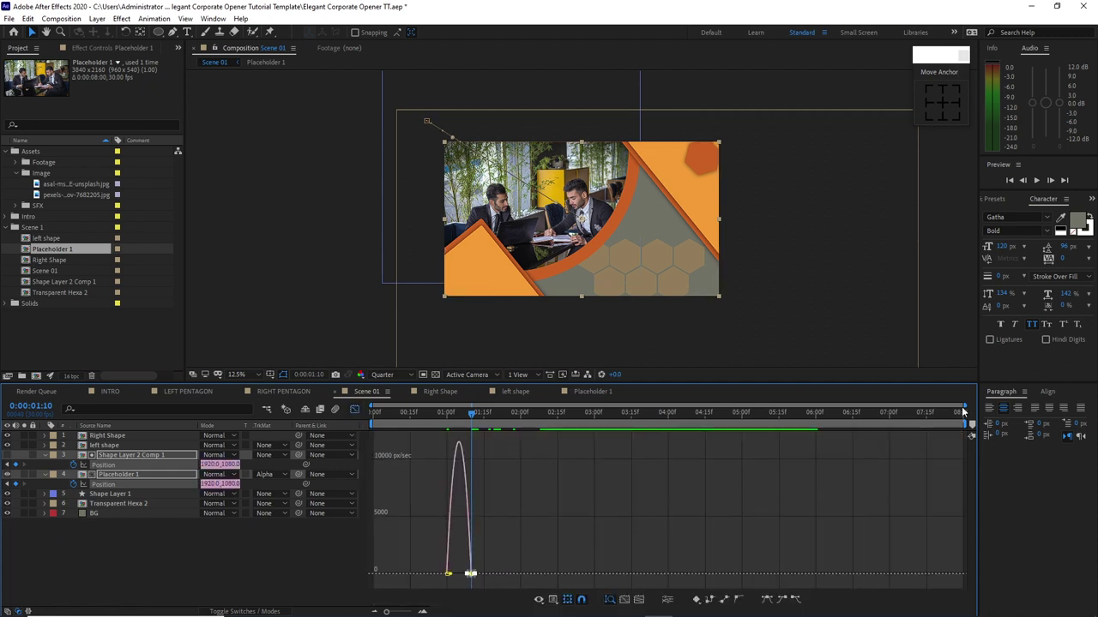
key(equal)
key(equal)
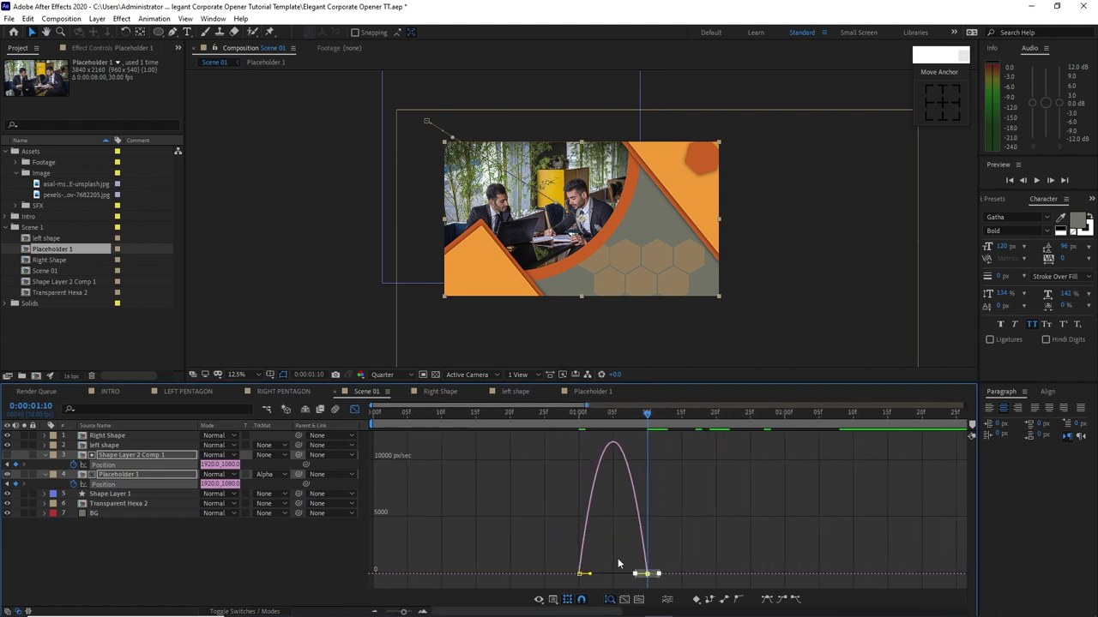
click(633, 570)
click(645, 576)
drag(641, 577, 613, 577)
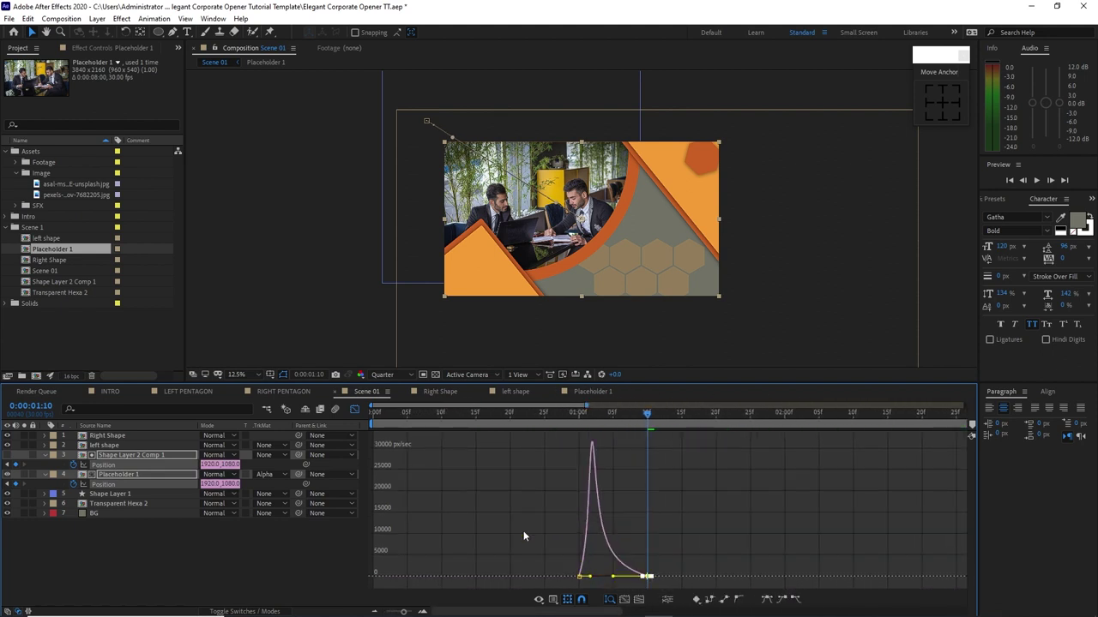
click(355, 409)
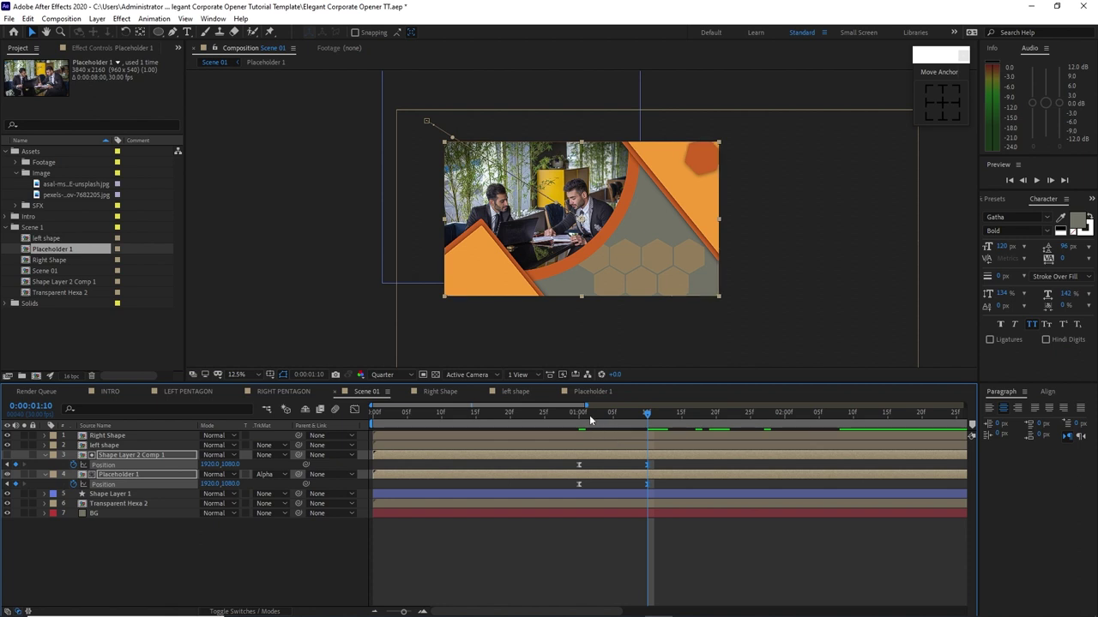
key(minus)
key(minus)
key(minus)
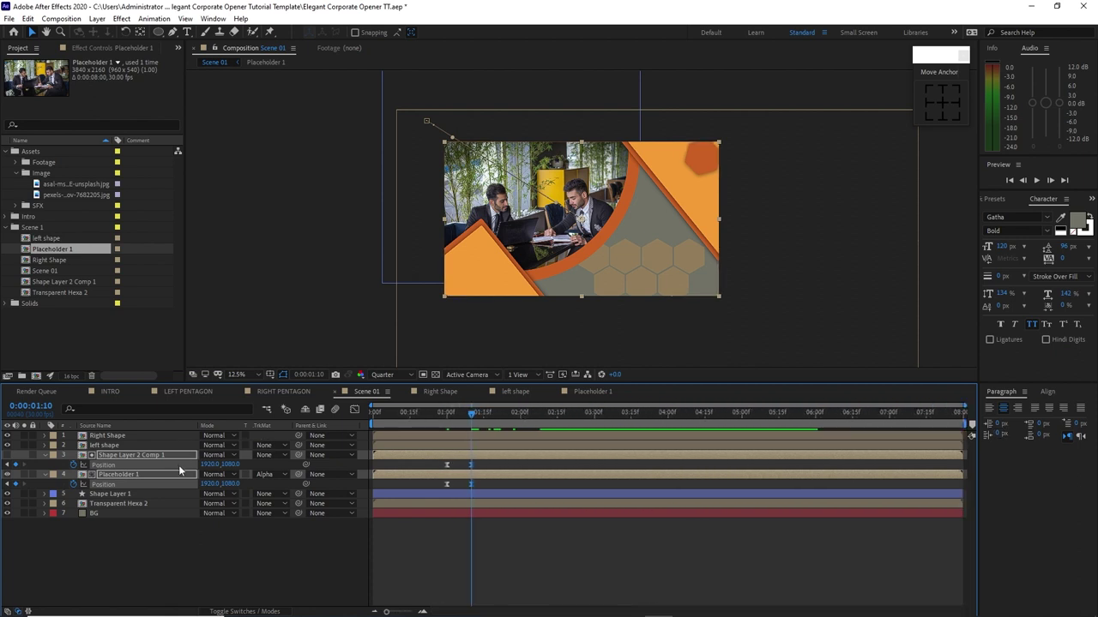
click(44, 454)
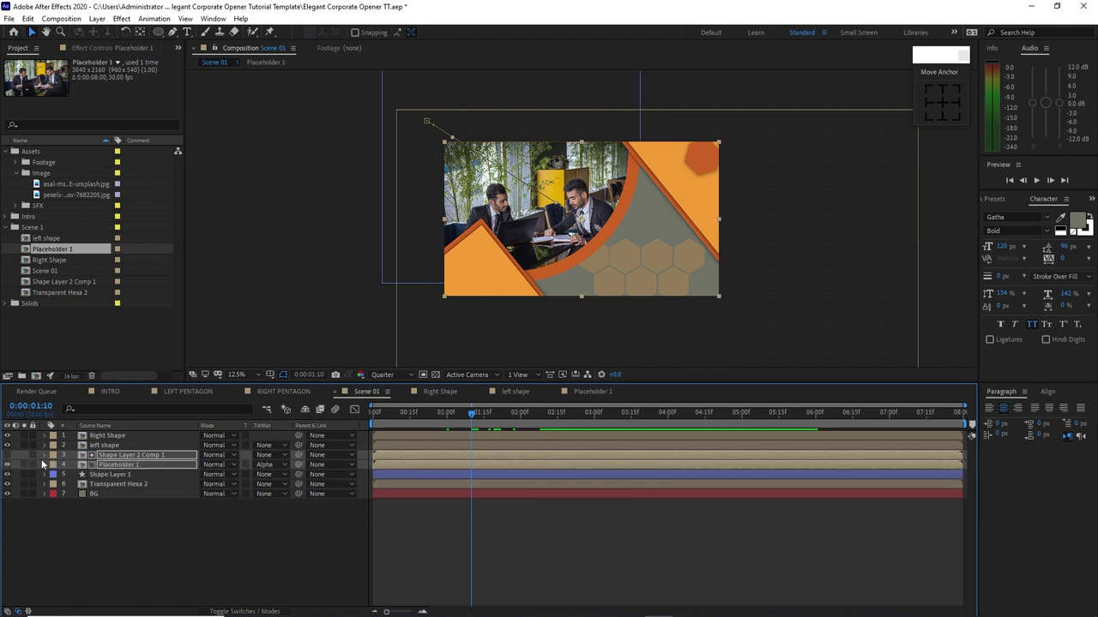
click(83, 516)
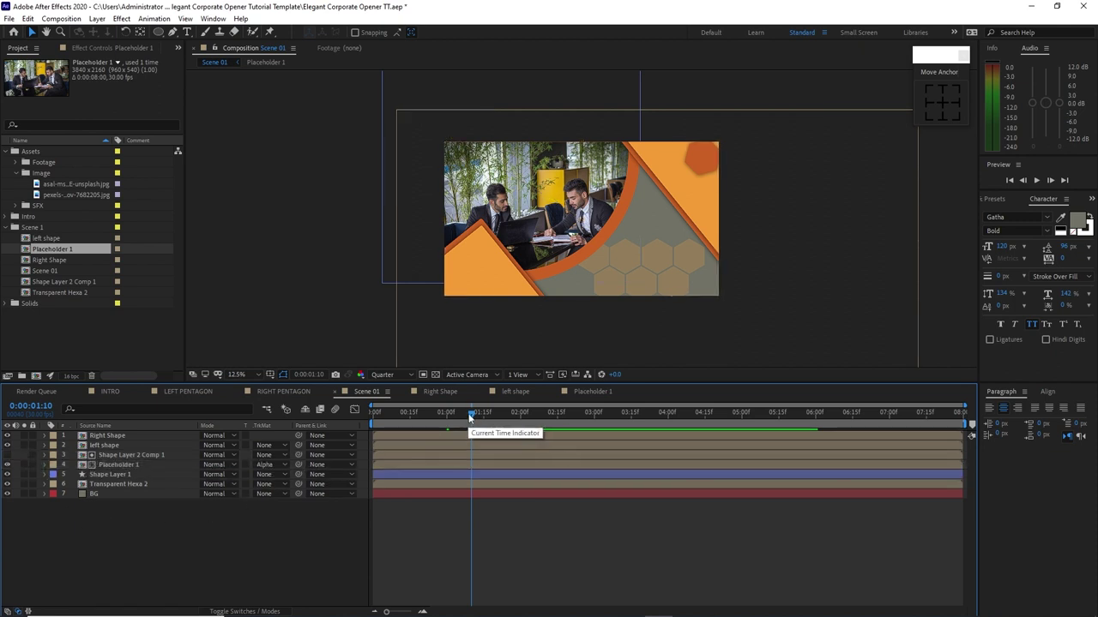
- With the time at 0:00:02:29, draw a paragraph text box over the lower hexagons in Scene 01
drag(470, 417, 592, 414)
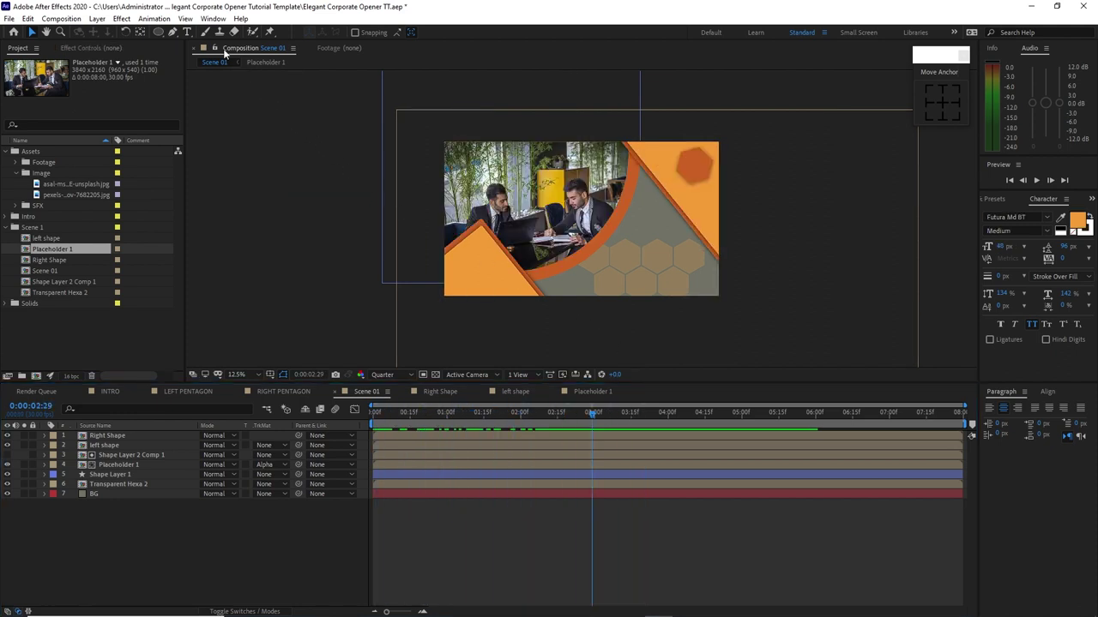
key(ctrl+t)
drag(600, 259, 714, 293)
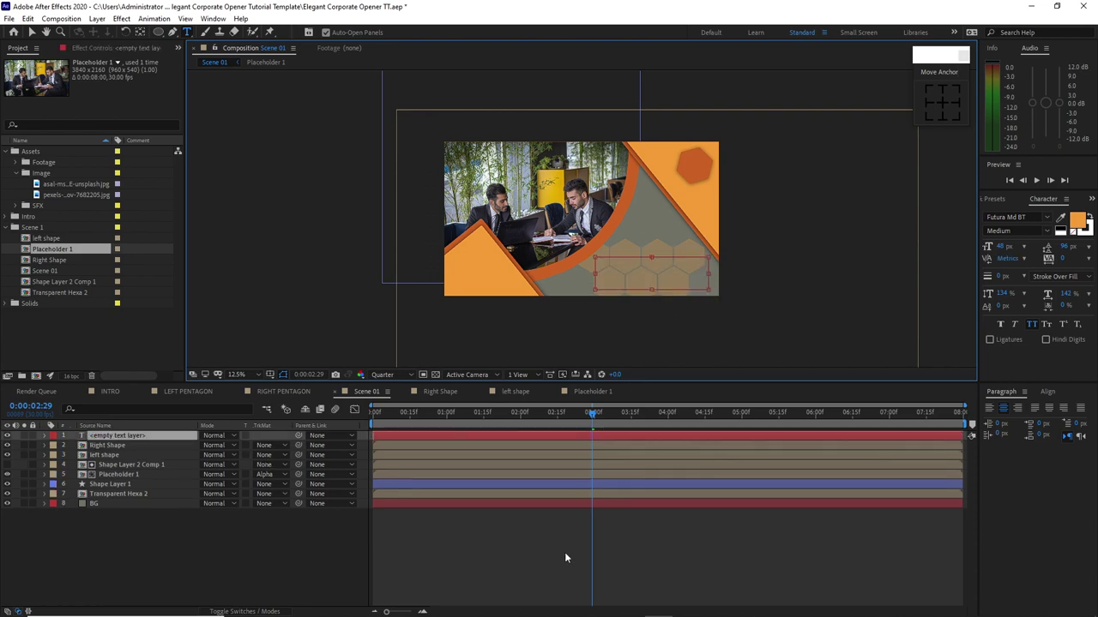
- Copy the item 4 text, "Conscious to the kind of impact…", from the Notepad reference file and paste it into the After Effects text box
click(634, 608)
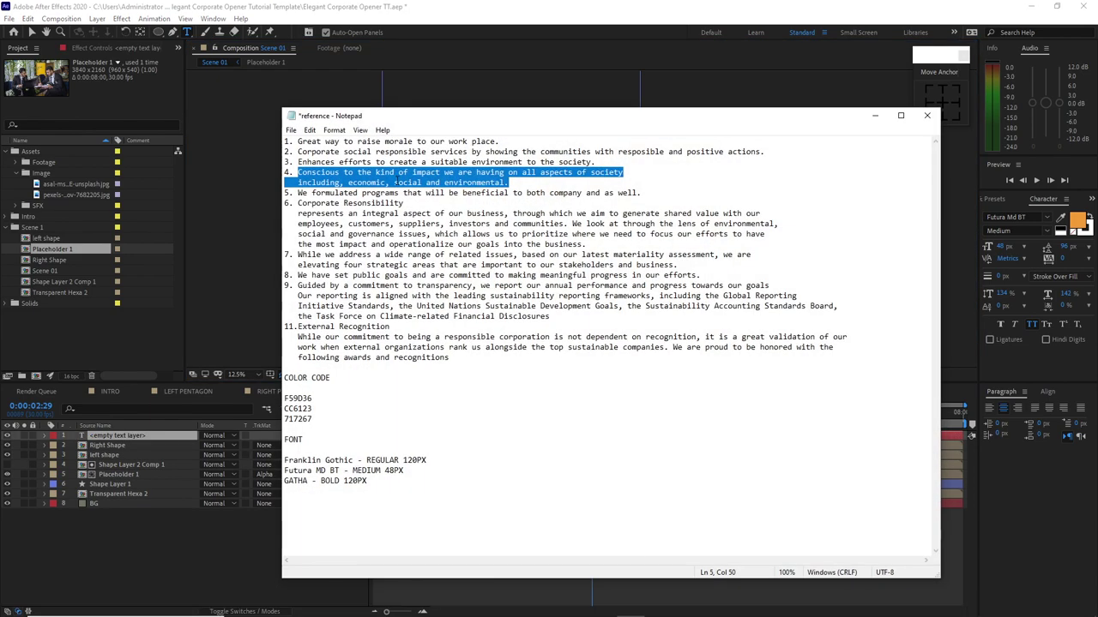
right_click(434, 172)
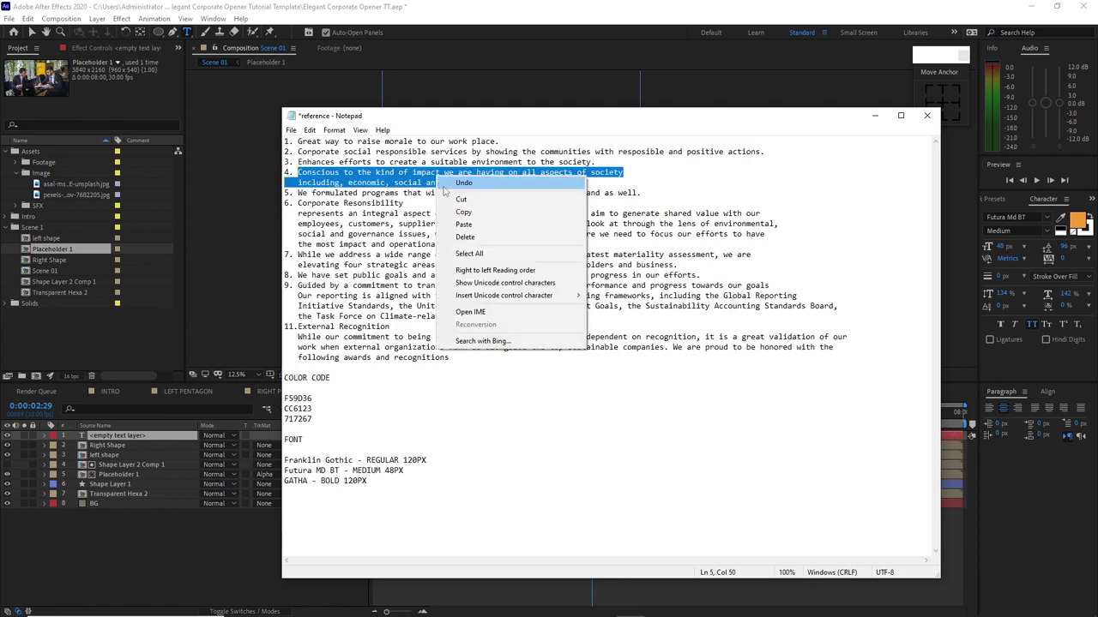
click(568, 209)
click(874, 115)
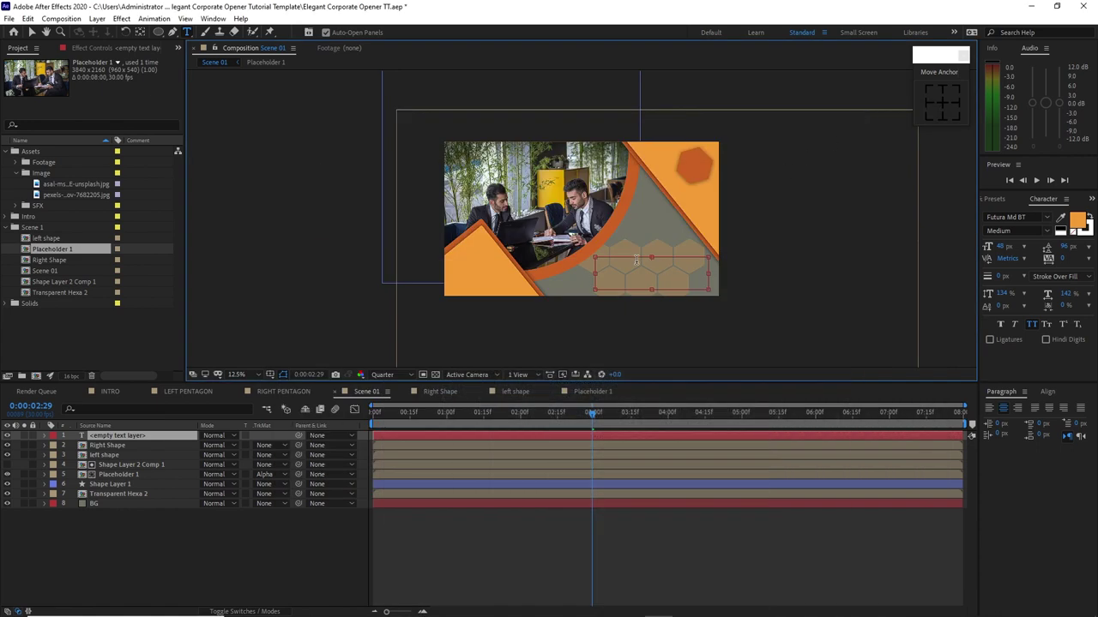
right_click(605, 271)
click(636, 315)
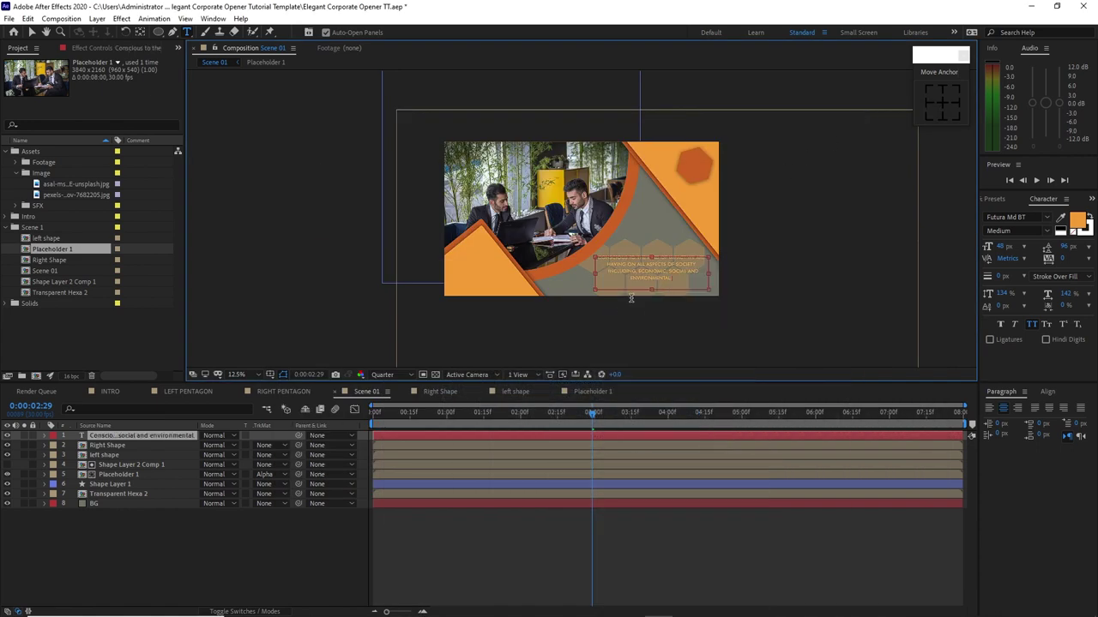
key(Escape)
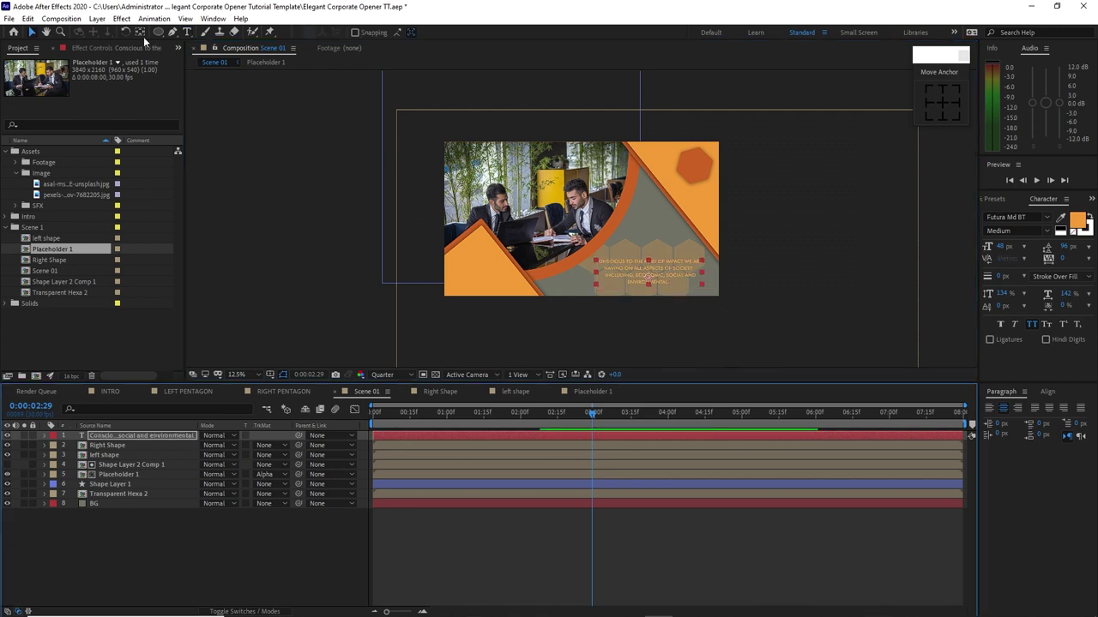
- Add a Drop Shadow effect to the paragraph text with distance 10 and softness 20
click(122, 19)
click(137, 43)
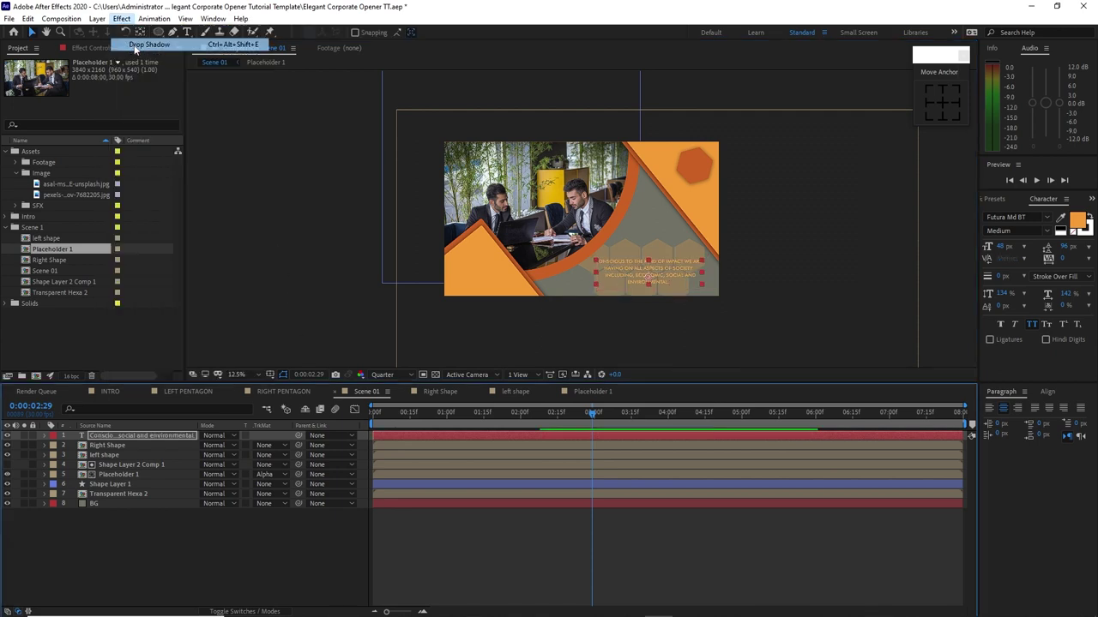
click(106, 134)
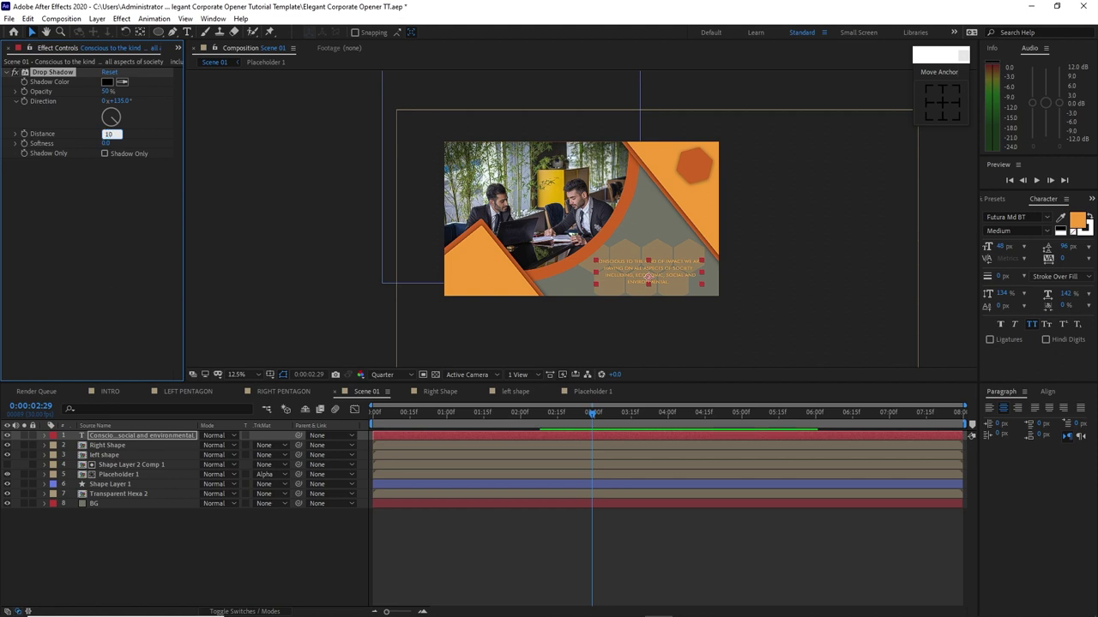
key(Tab)
text(20)
click(143, 278)
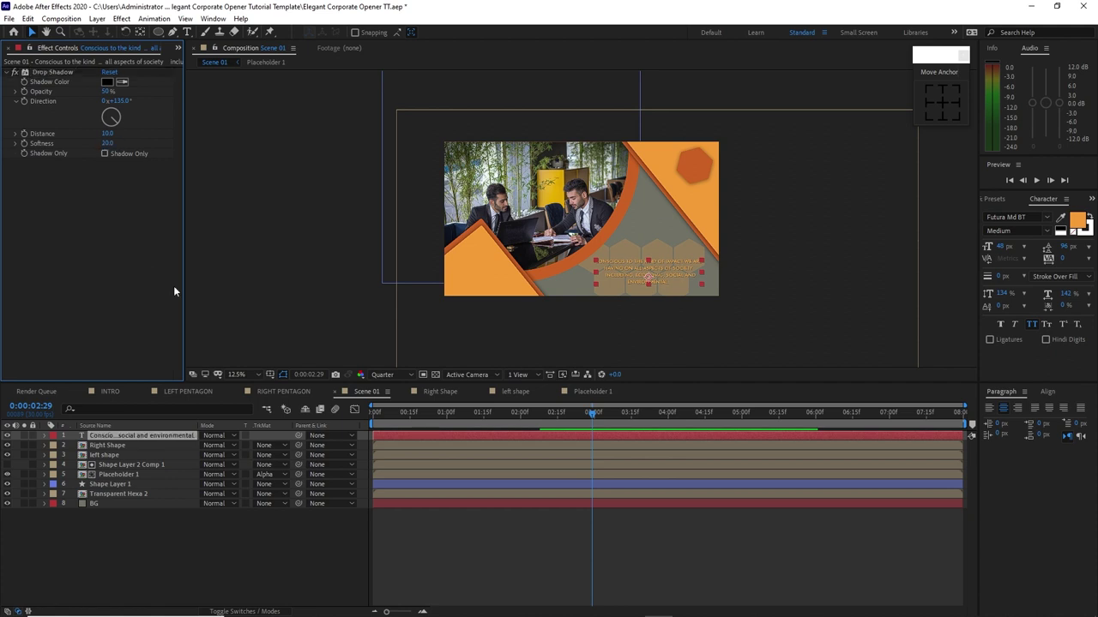
- Apply the Typewriter text animation preset to the paragraph text layer
click(992, 199)
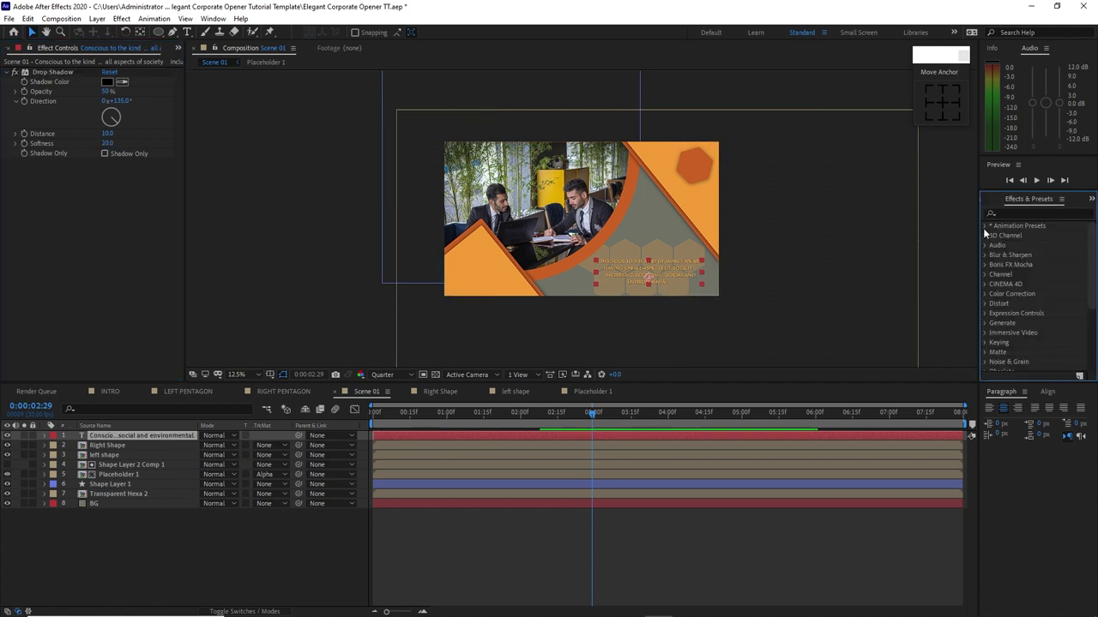
click(985, 226)
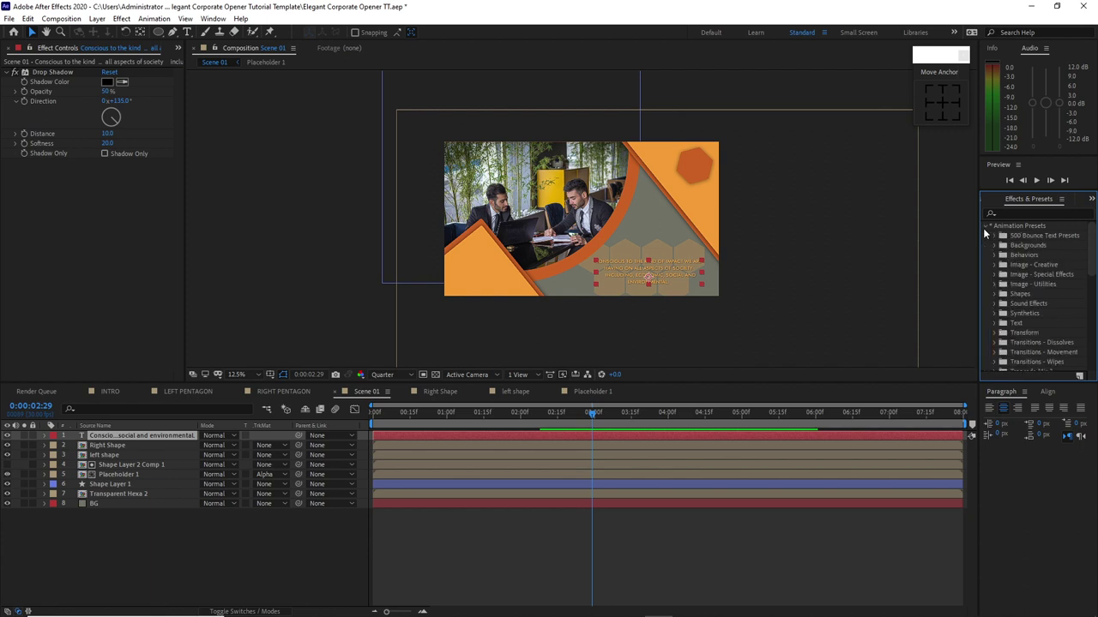
click(993, 323)
click(1005, 245)
scroll(1020, 307, down, 5)
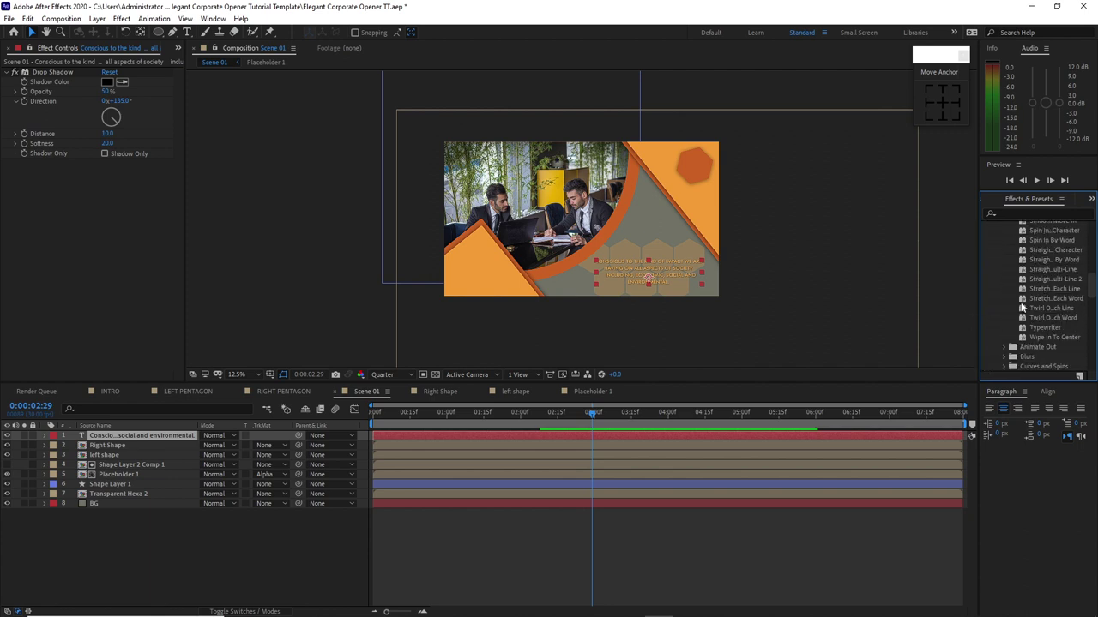
drag(1042, 328, 352, 432)
drag(1044, 331, 673, 440)
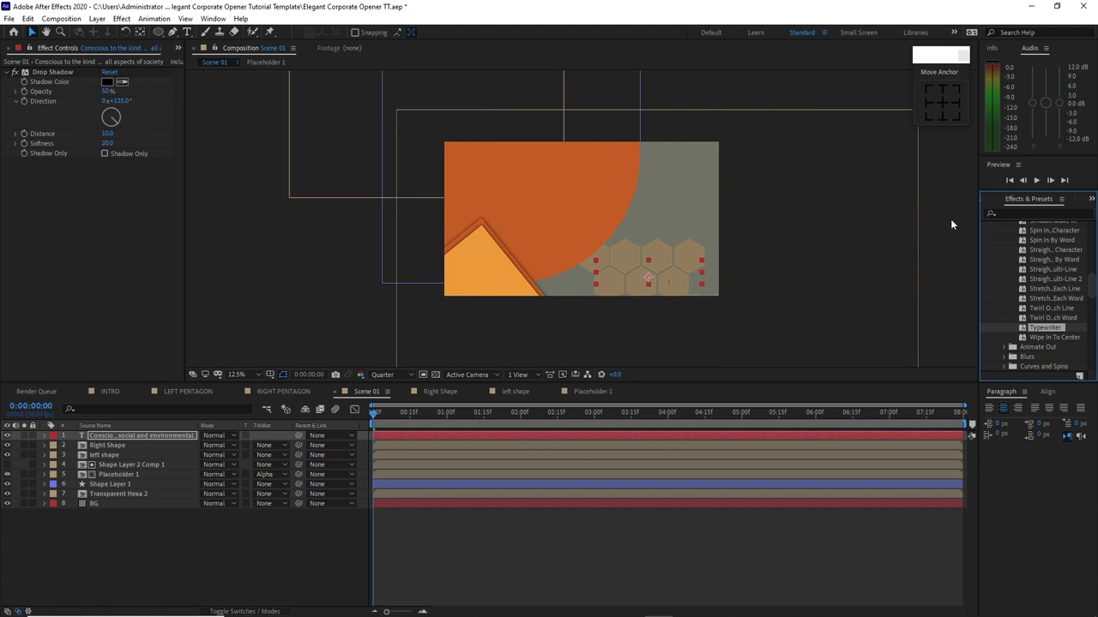
- Play back Scene 01 to check the paragraph's typewriter animation, stopping at 0:00:04:18
click(1036, 180)
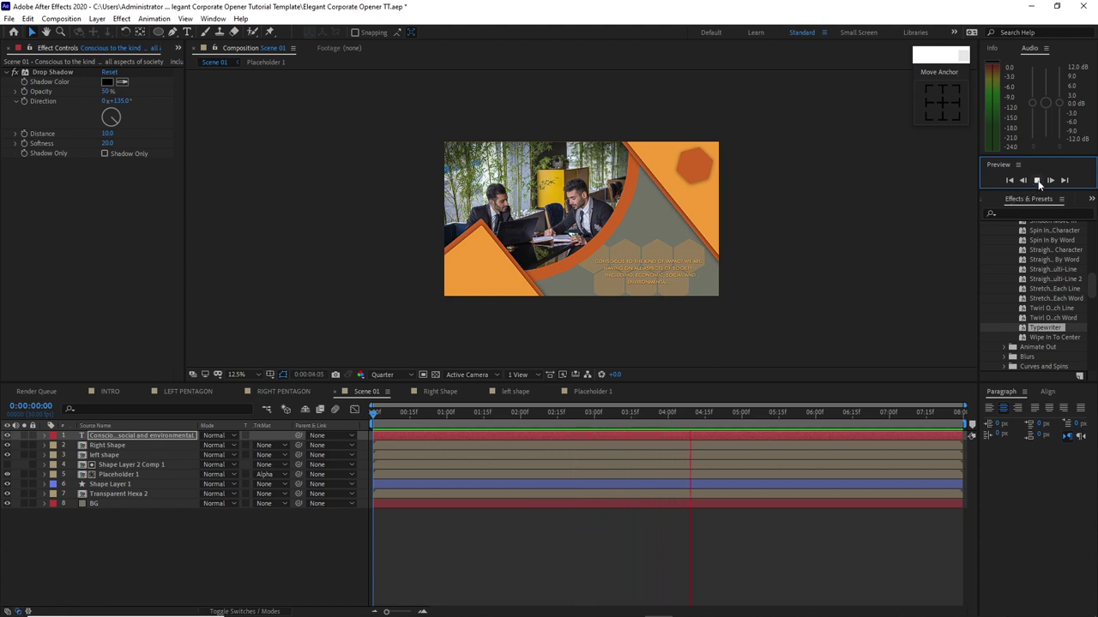
click(1036, 180)
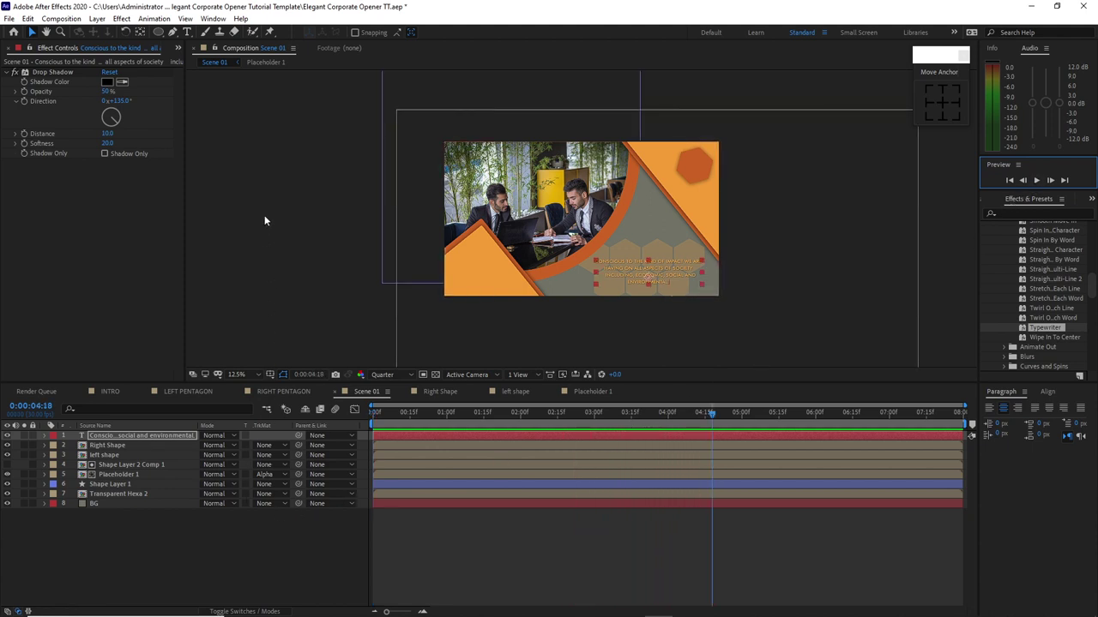
- Add a text layer reading "CRPORATE MANDATE" and place it on the gray area beside the upper-right corner shape
click(187, 32)
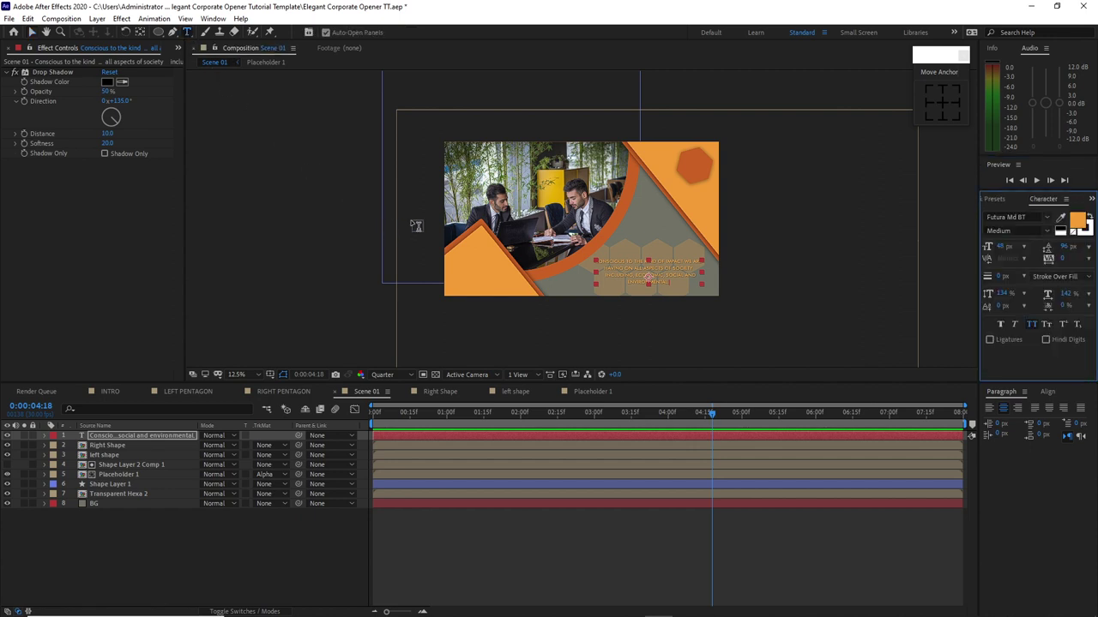
click(529, 188)
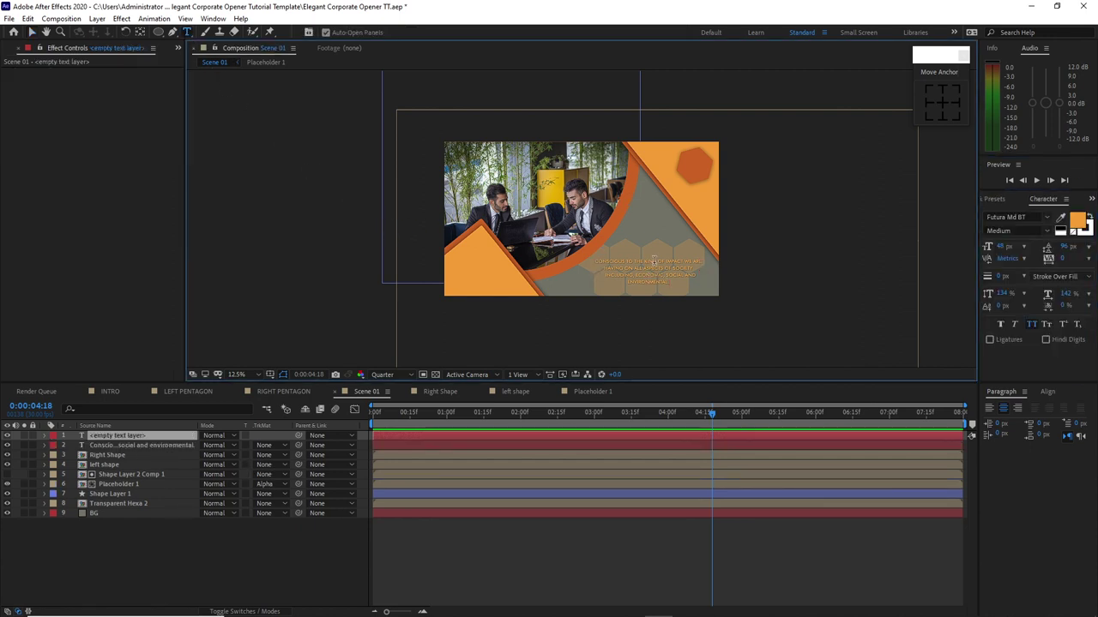
text(CRPORATE)
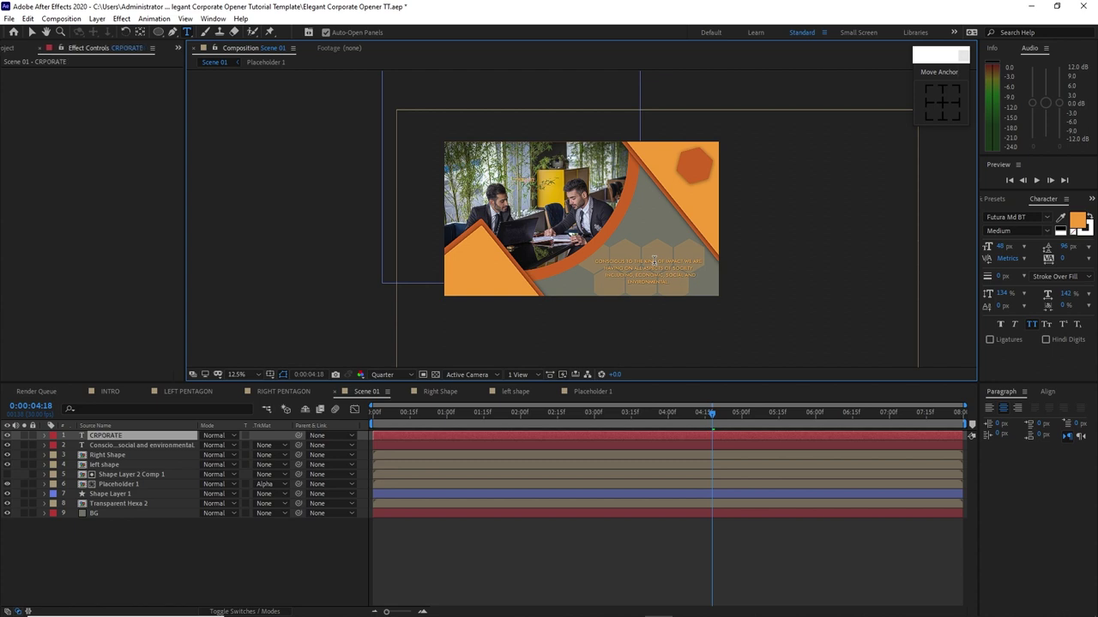
text( MANDATE)
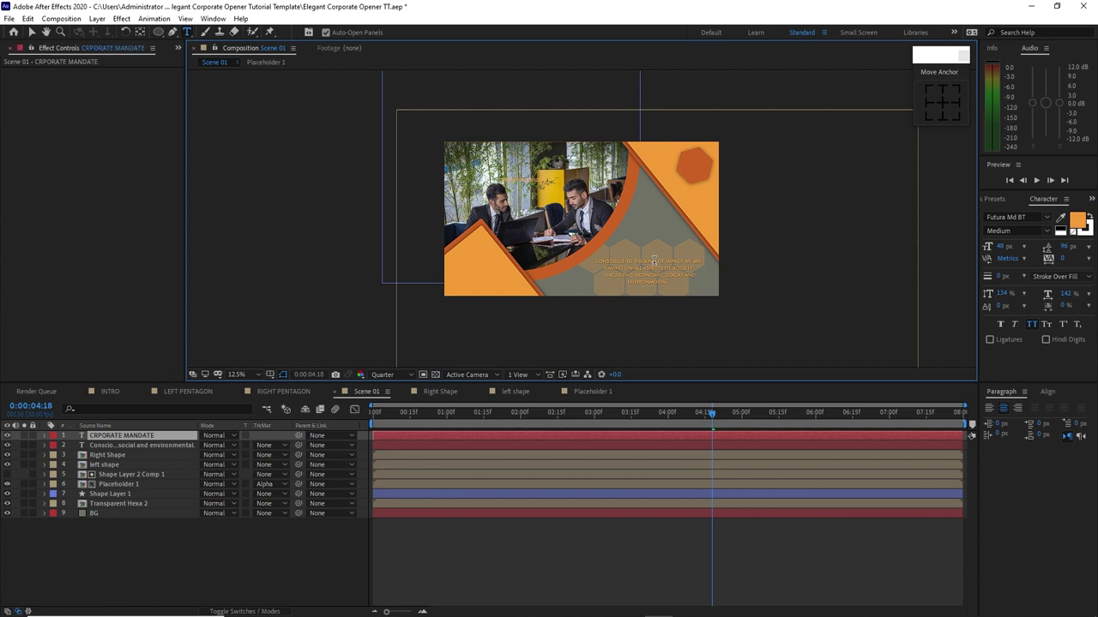
click(31, 32)
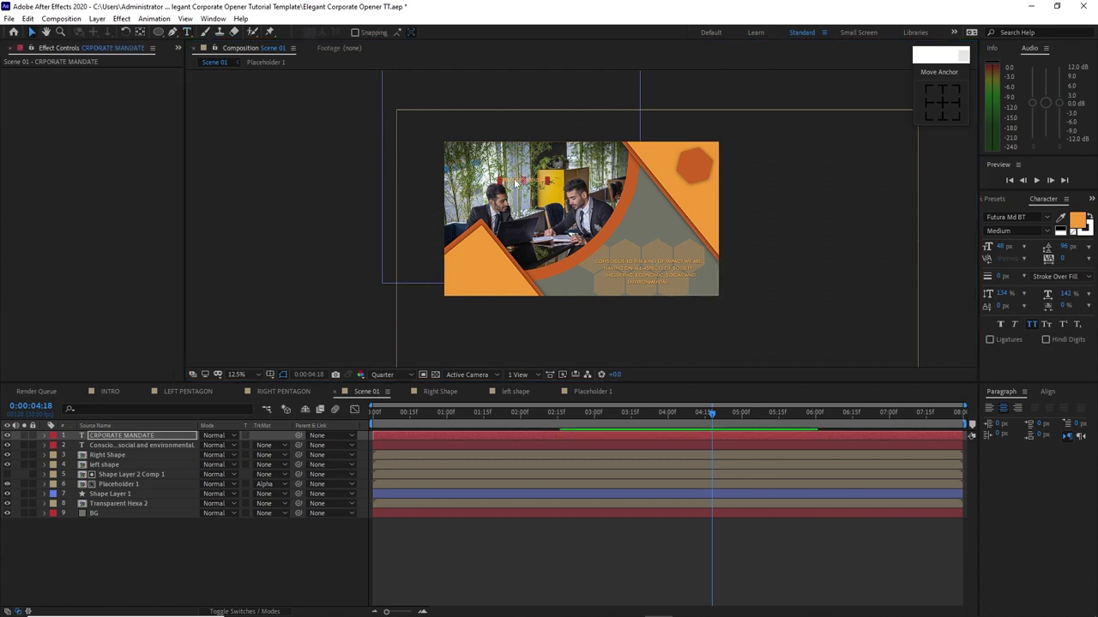
drag(516, 182, 662, 204)
- Fill the title text with the gray sampled from the scene background and set its font size to 72 px
click(1076, 220)
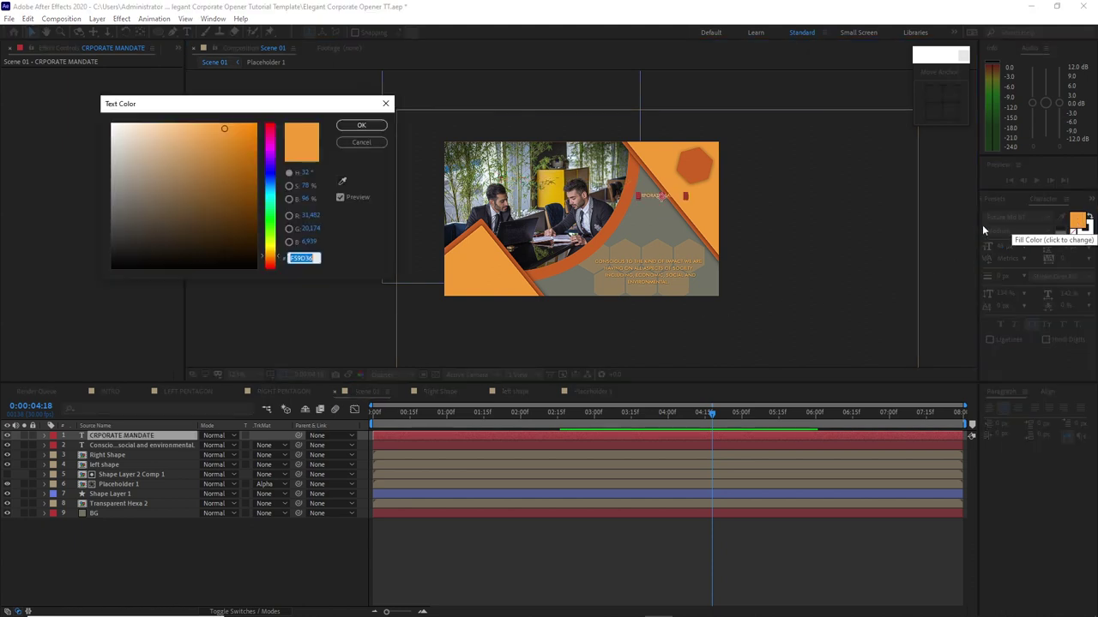
click(342, 181)
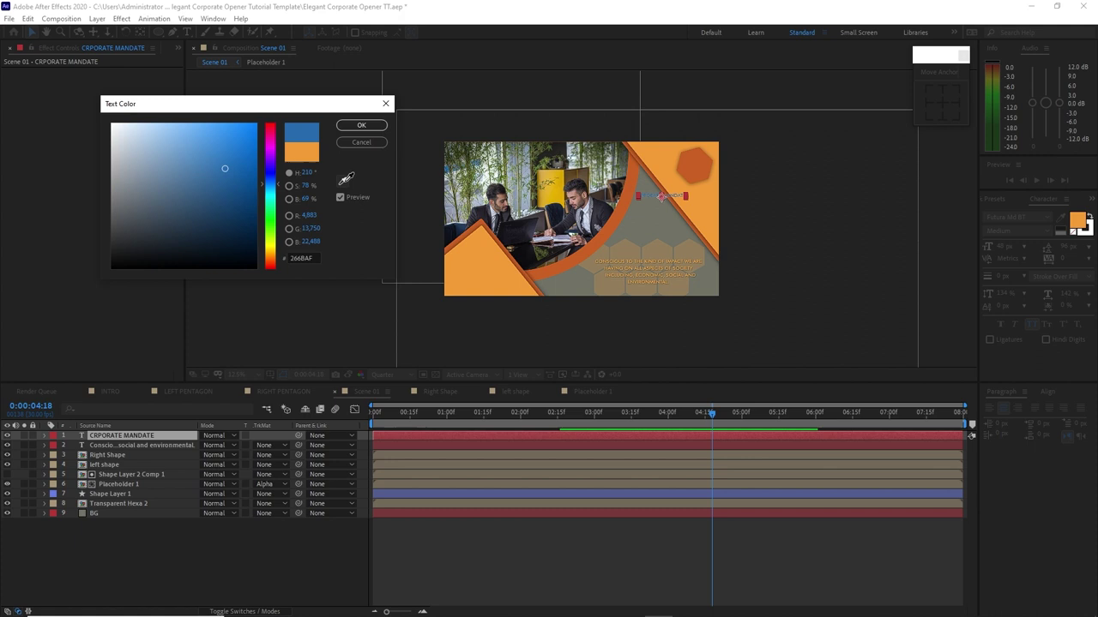
click(640, 230)
click(361, 125)
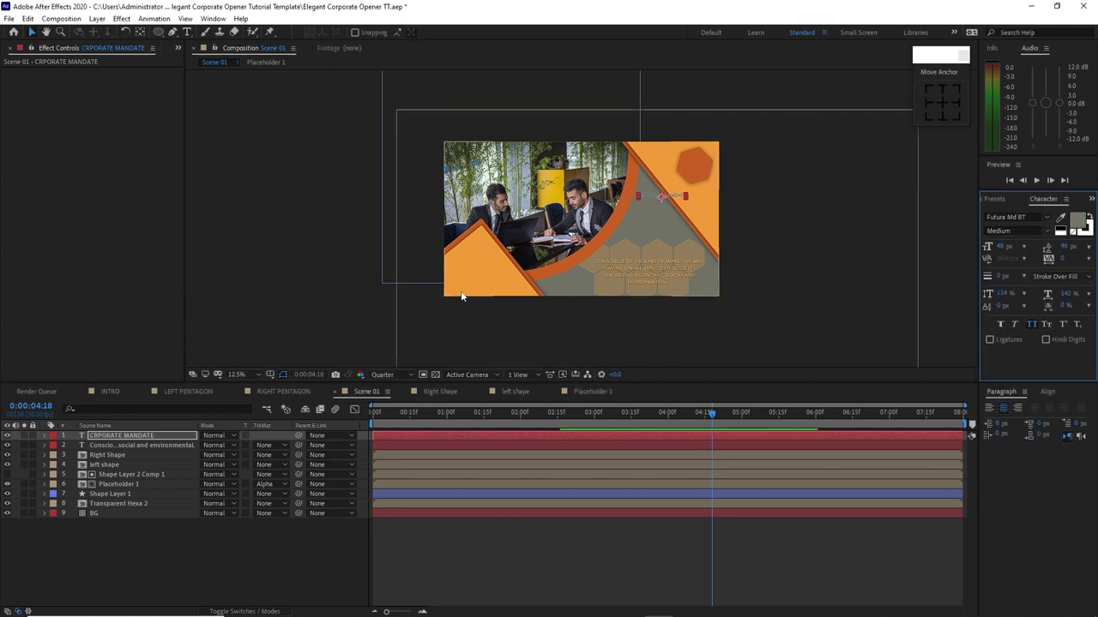
click(1024, 245)
click(1025, 259)
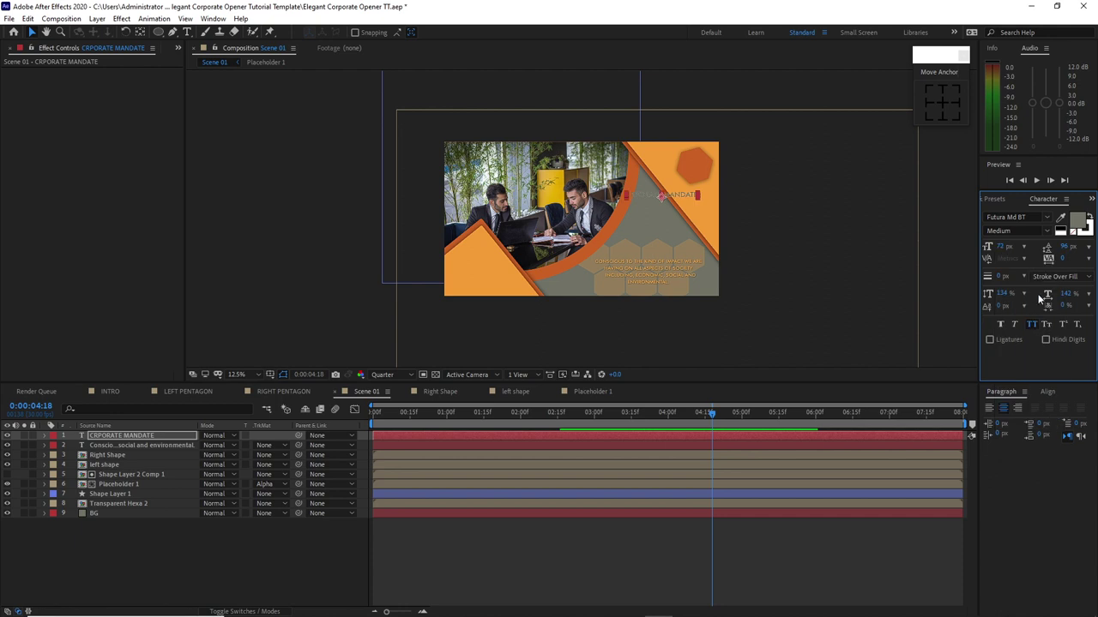
- Change the title's font to Monument Extended Regular
click(1047, 216)
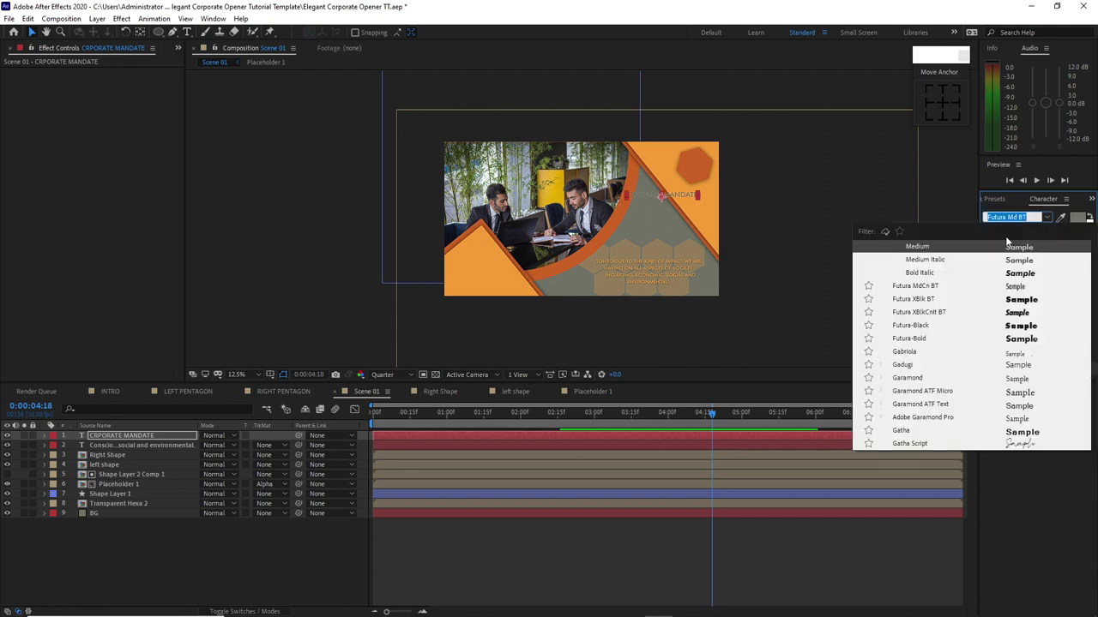
key(Caps_Lock)
text(MONUMENT)
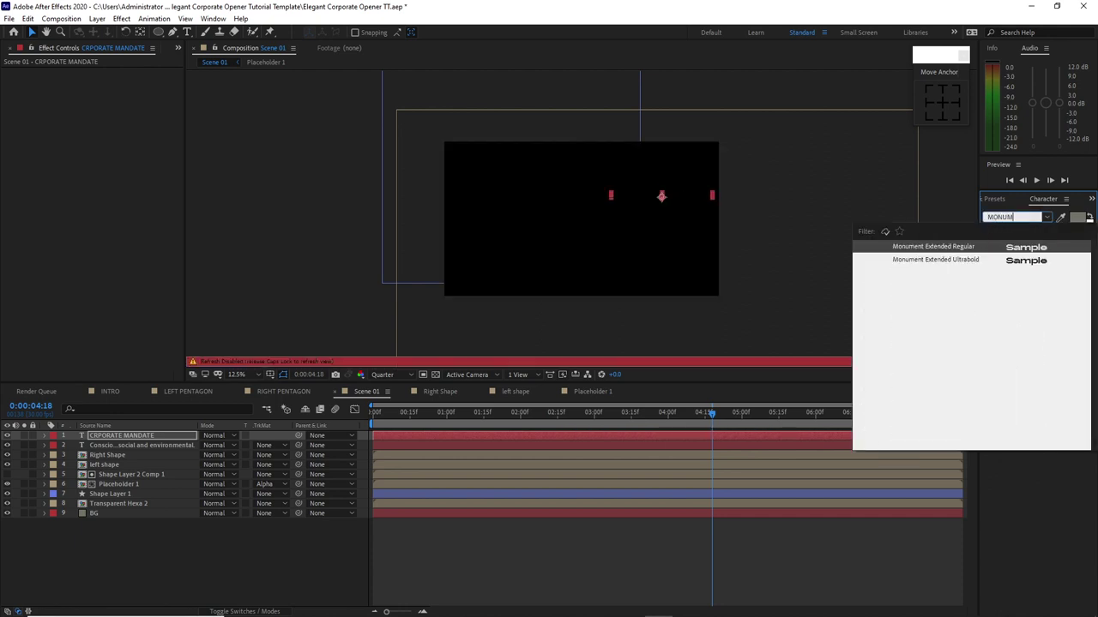
click(954, 246)
key(Caps_Lock)
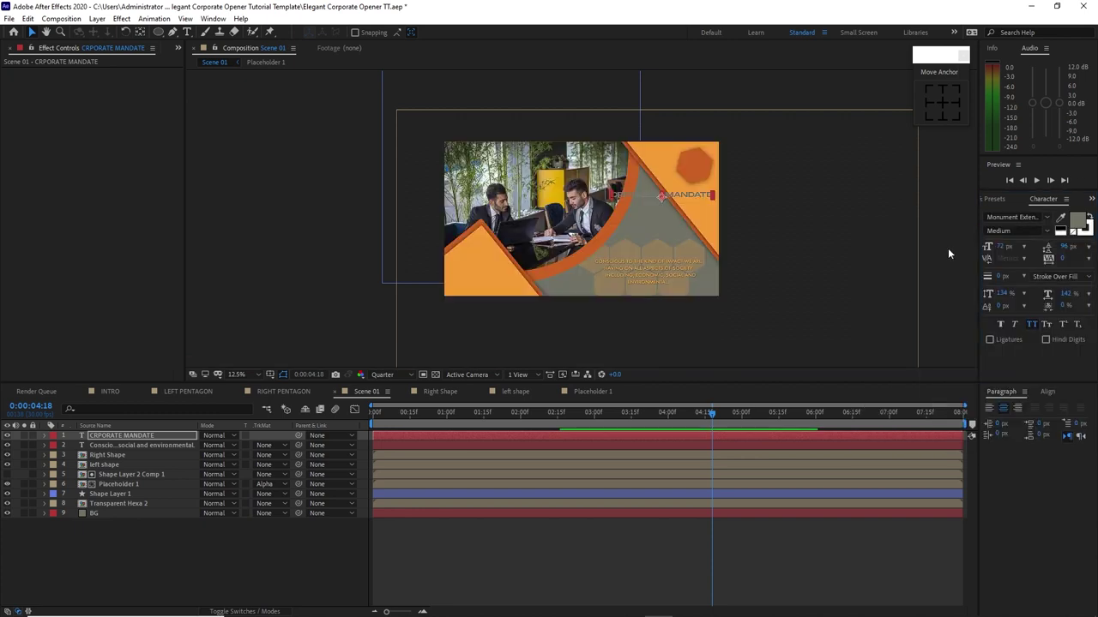
- Split the title into two lines and position it on the upper-right orange shape, rotated 49° to follow its edge
double_click(656, 193)
click(158, 441)
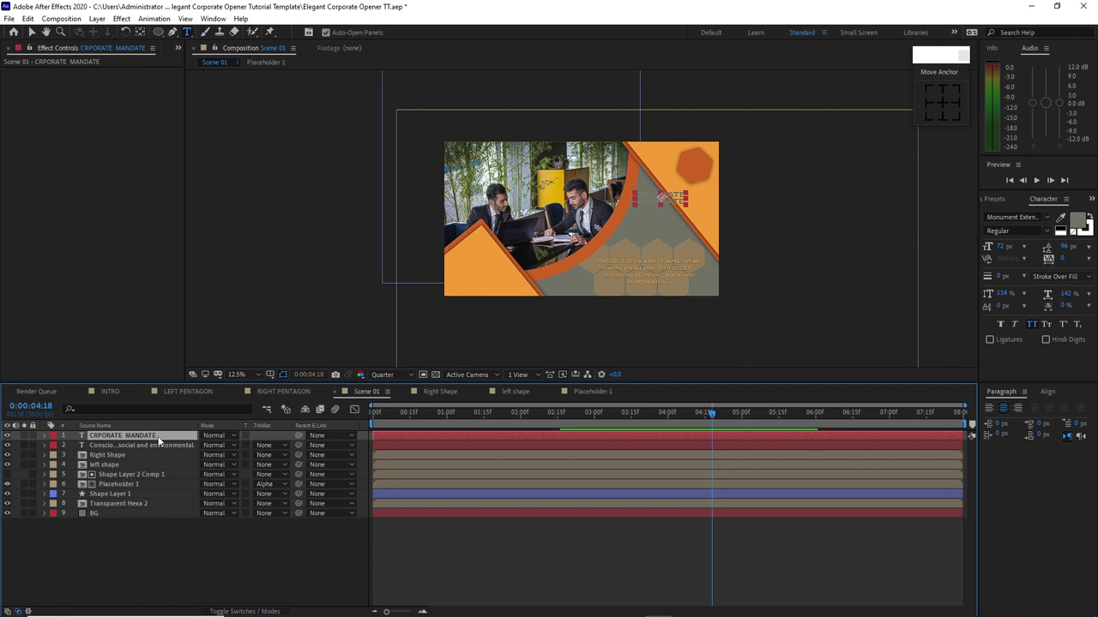
key(r)
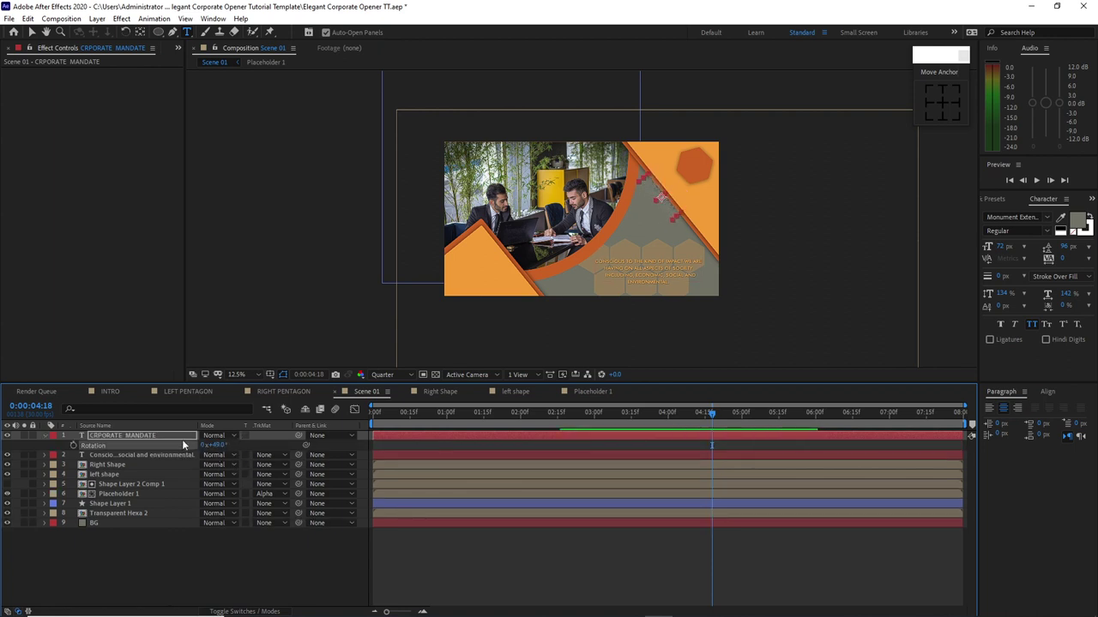
key(v)
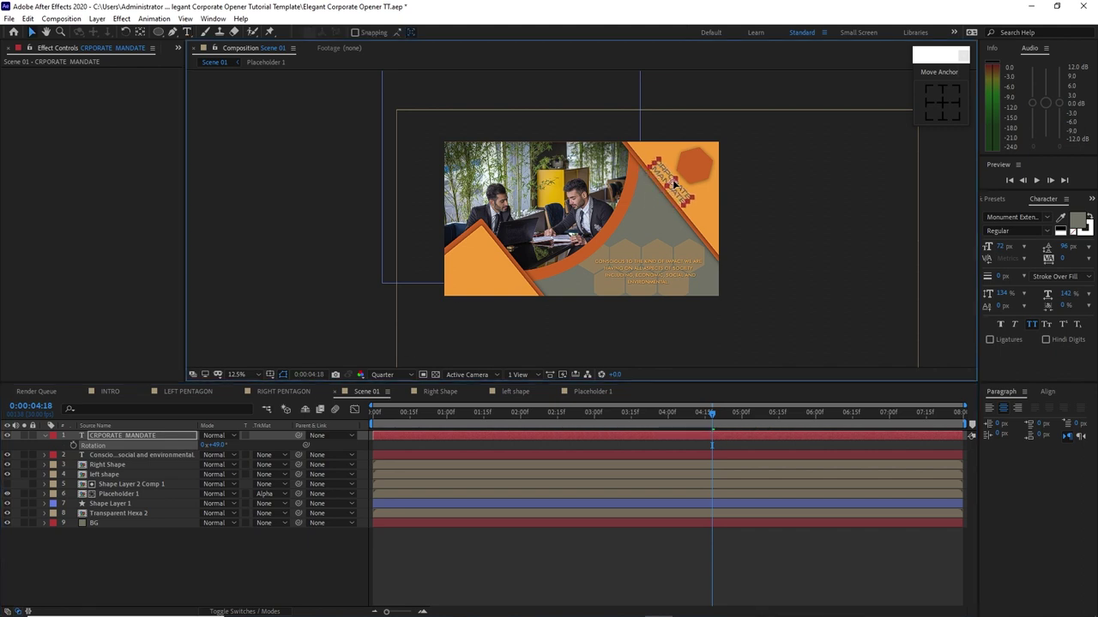
- Correct the title's spelling to "CORPORATE MANDATE"
key(F2)
click(125, 435)
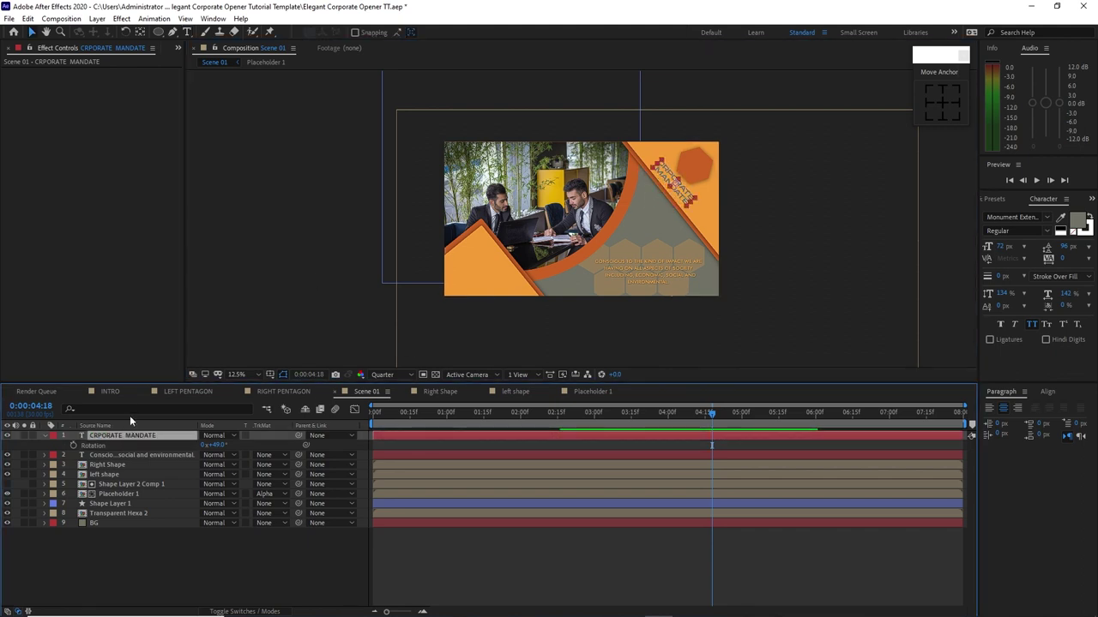
key(ctrl+t)
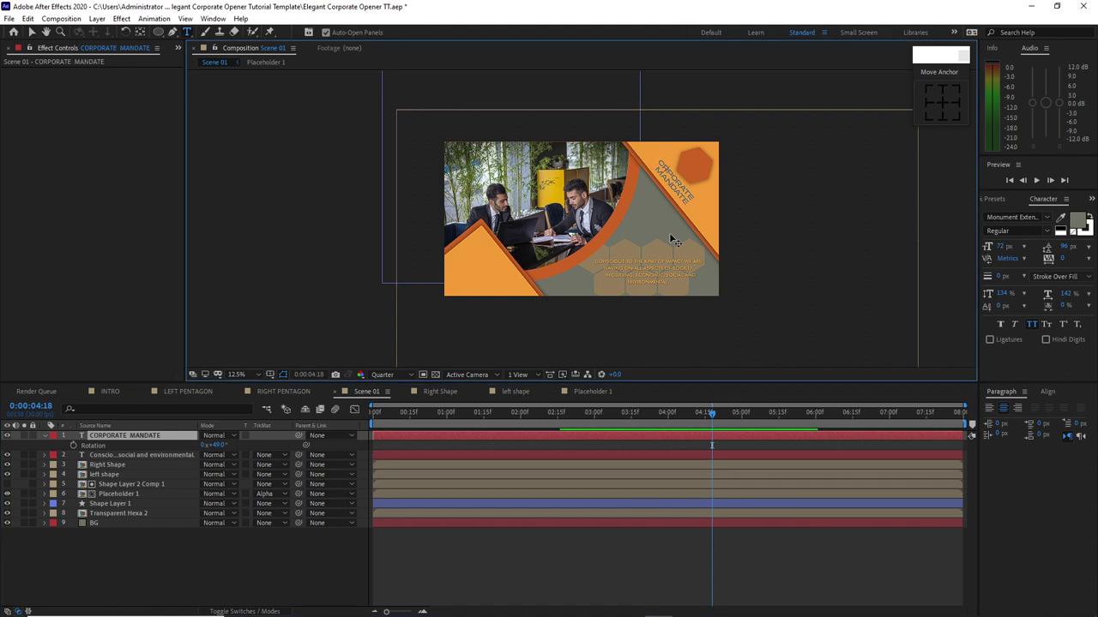
- Add a Drop Shadow effect to the CORPORATE MANDATE layer with distance 10 and softness 20
click(121, 19)
click(137, 41)
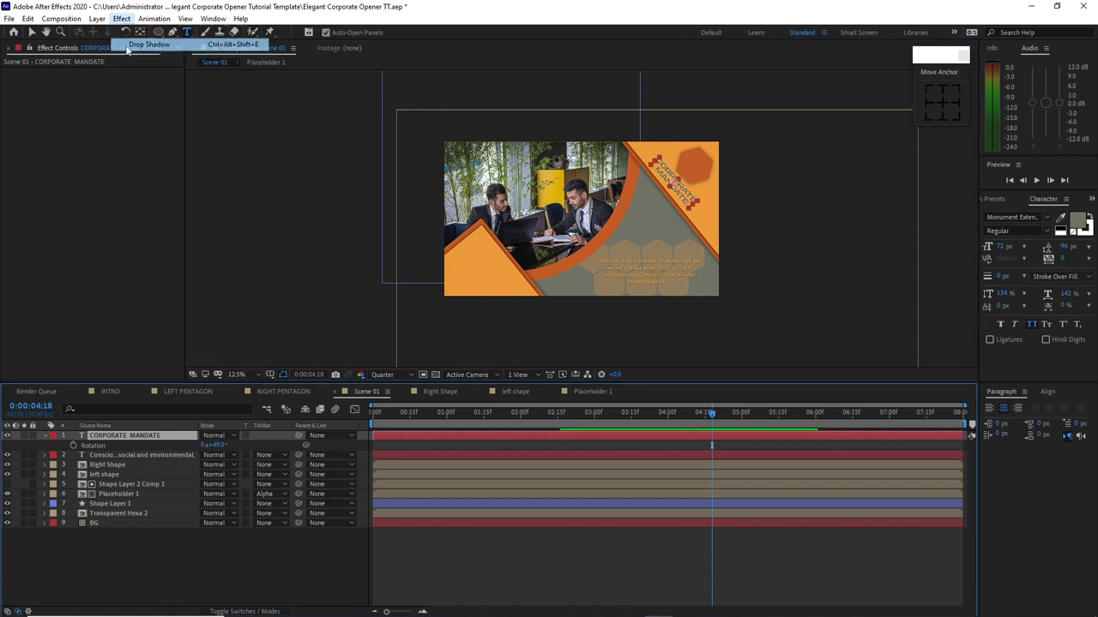
click(106, 134)
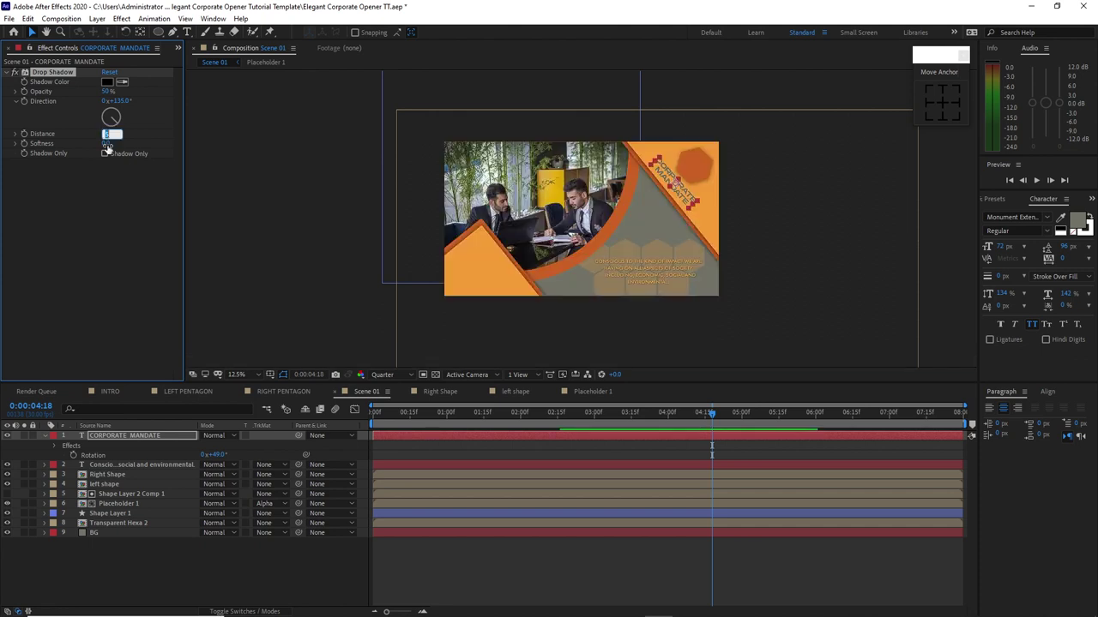
text(10)
click(97, 143)
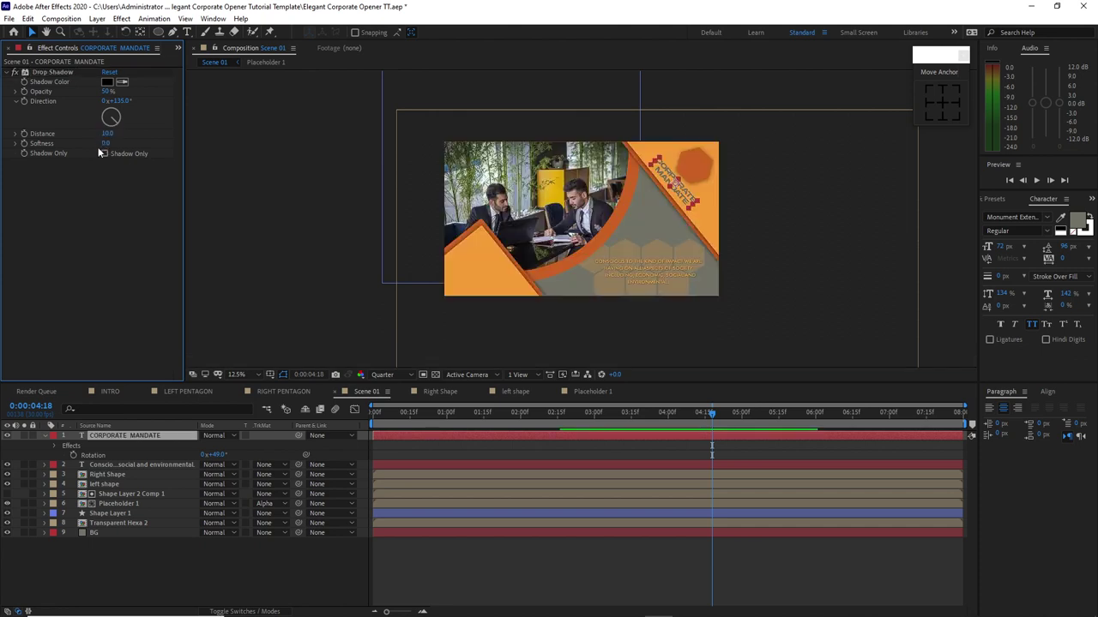
click(106, 143)
text(20)
click(226, 305)
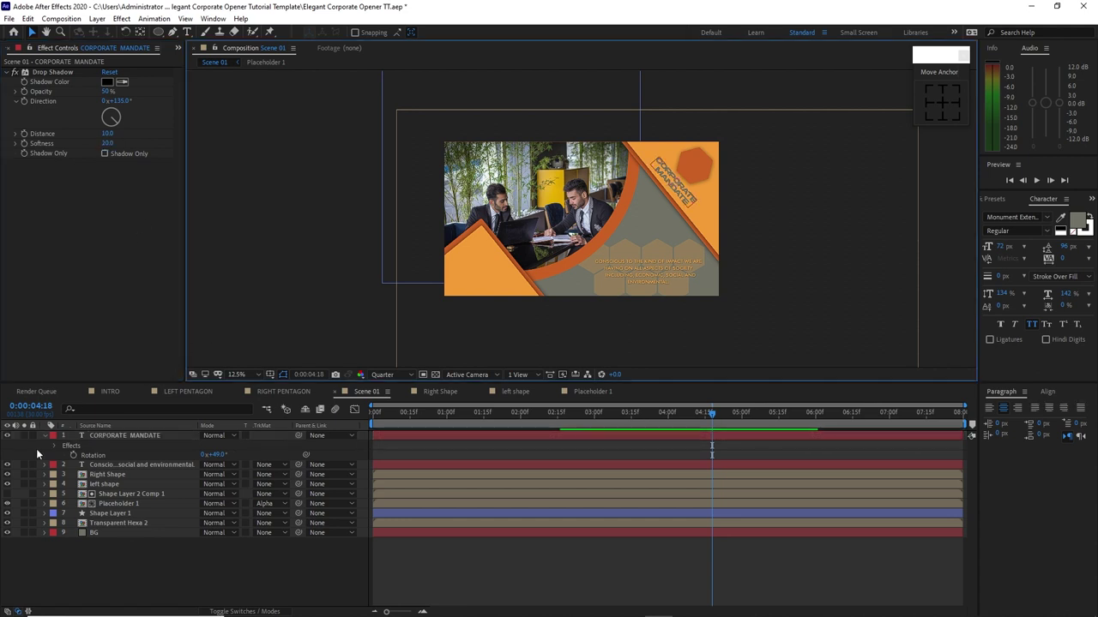
click(44, 435)
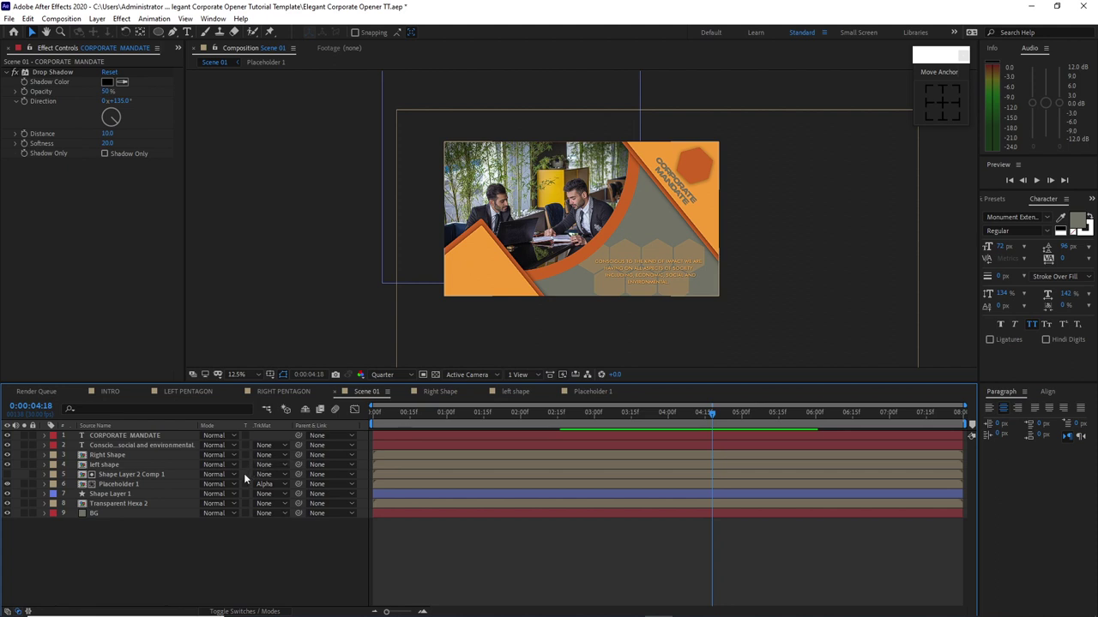
- Draw a text box on the lower-left orange shape and paste item 1, "Great way to raise morale to our work place.", from the Notepad reference file
click(188, 32)
drag(449, 253, 507, 294)
click(630, 606)
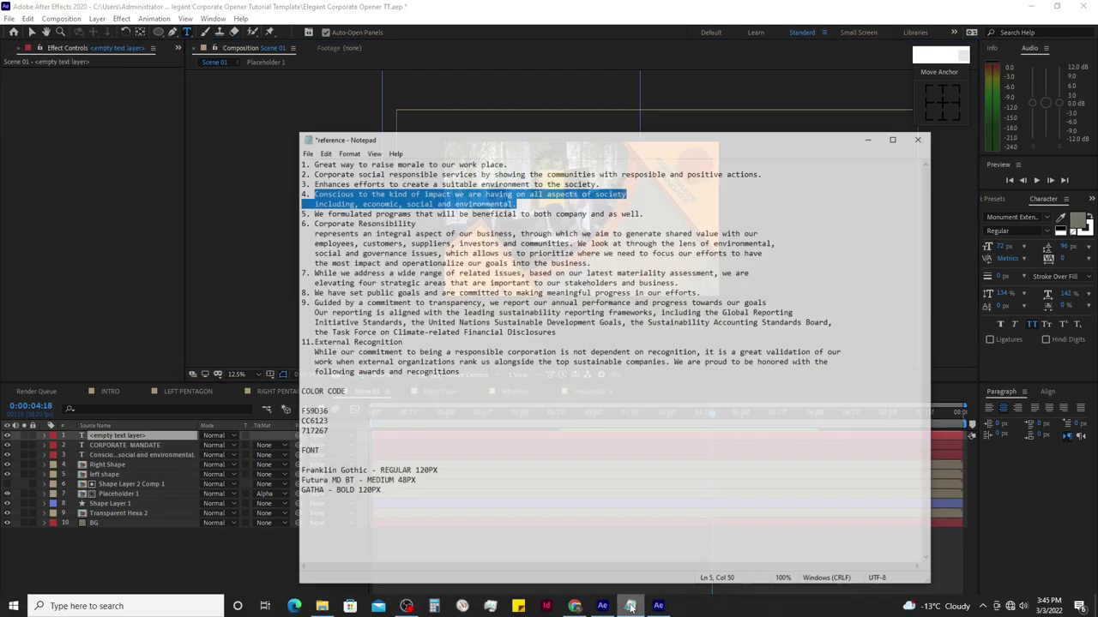
drag(297, 142, 499, 140)
right_click(443, 141)
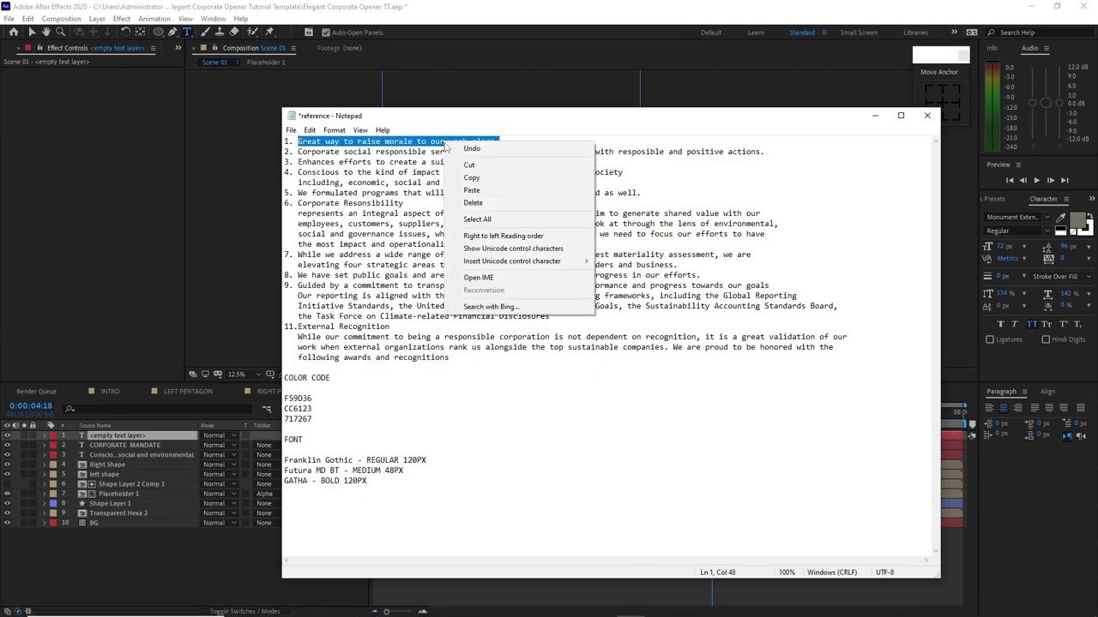
click(470, 178)
click(875, 115)
right_click(459, 261)
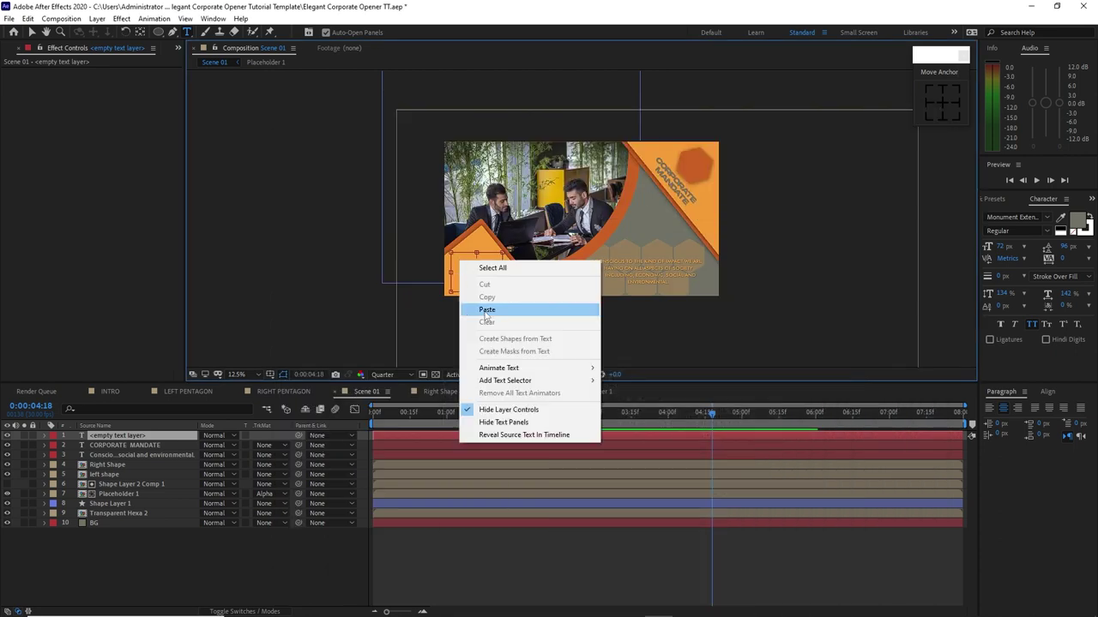
click(486, 310)
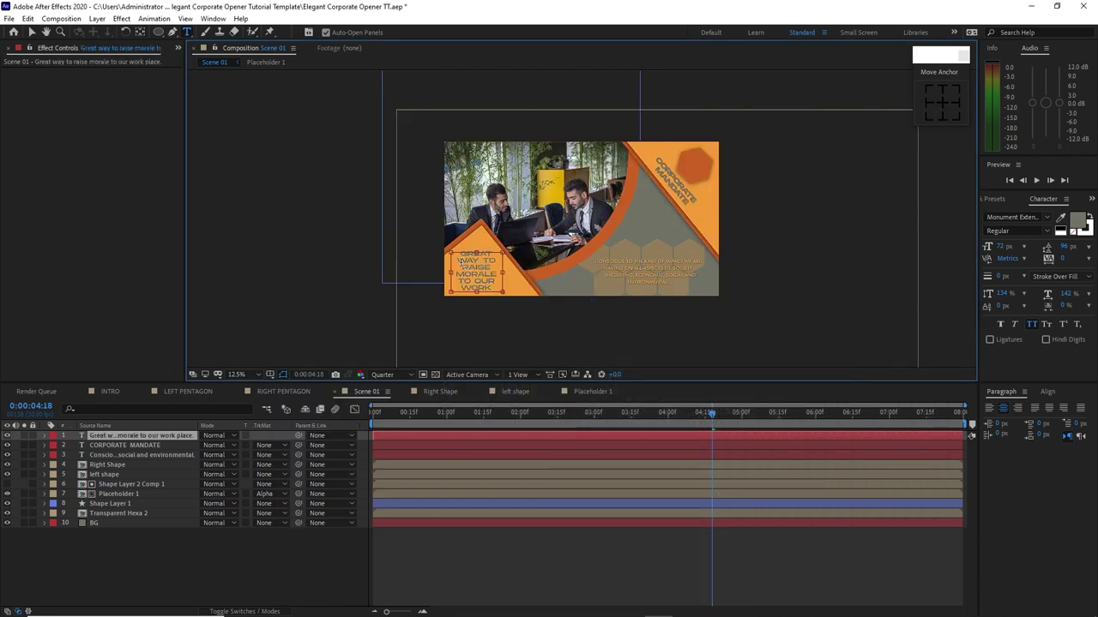
- Set the words "way to raise morale to our work" to 48 px, with "Great" on its own line
key(ctrl+a)
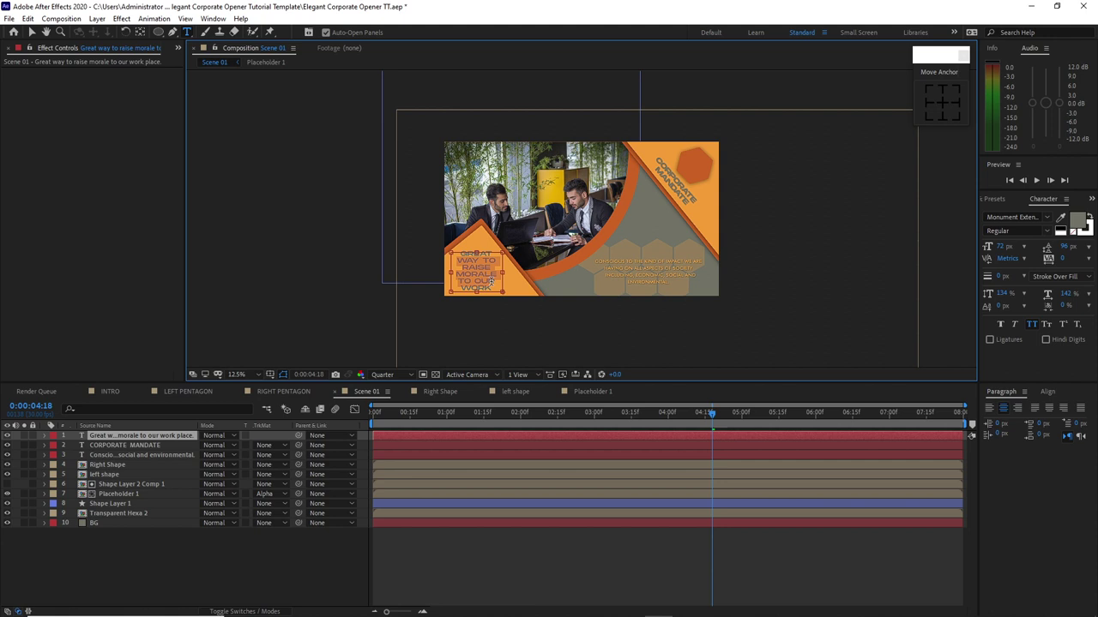
click(1024, 247)
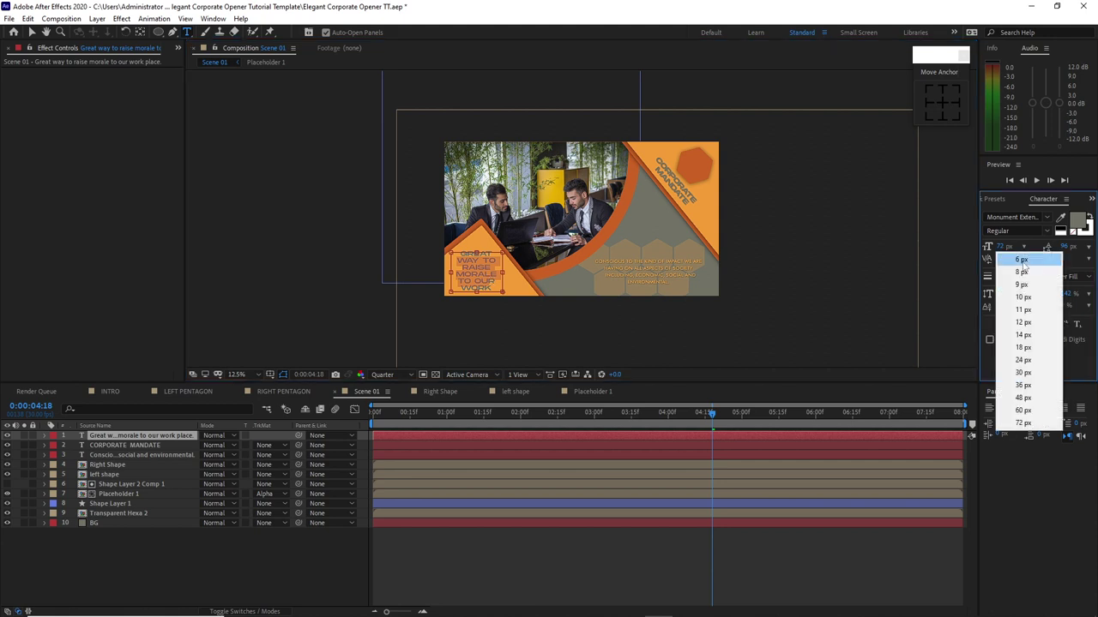
click(1032, 397)
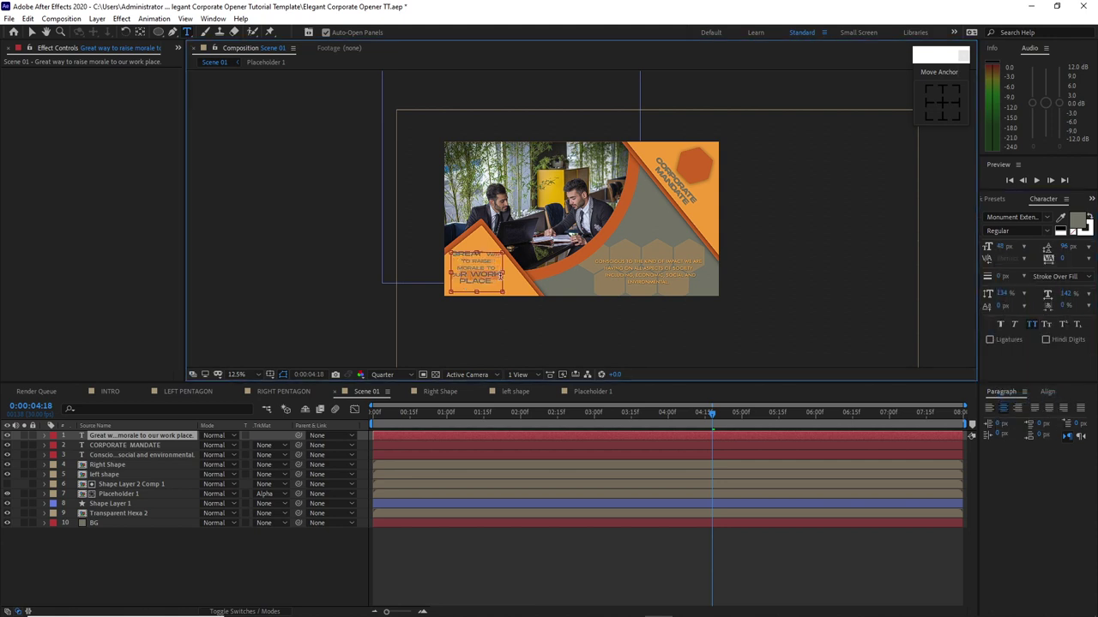
click(1023, 251)
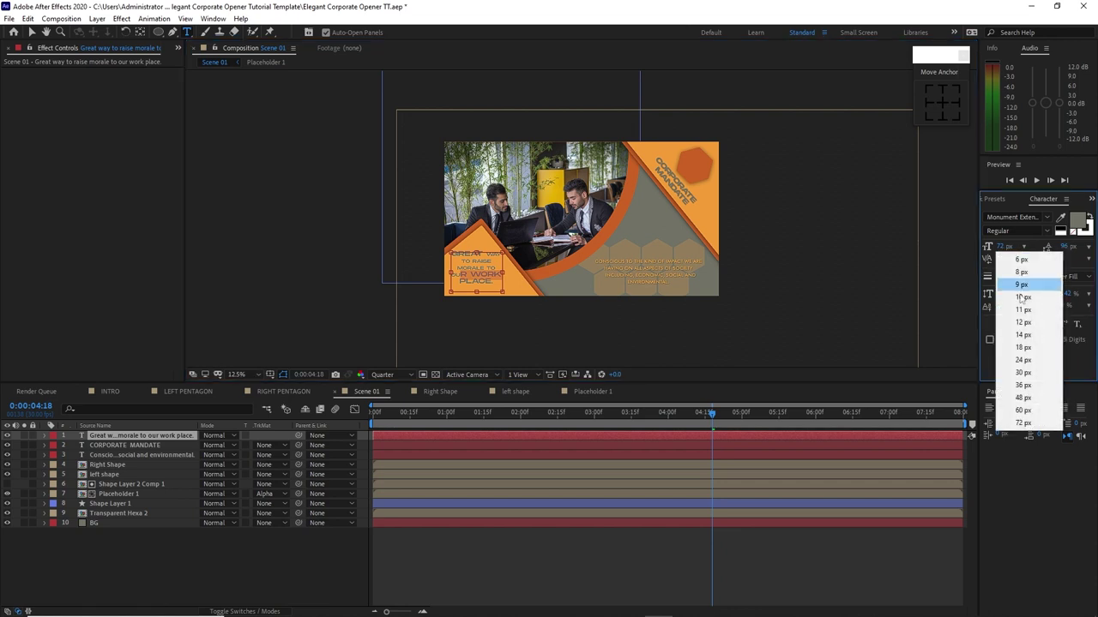
click(1023, 397)
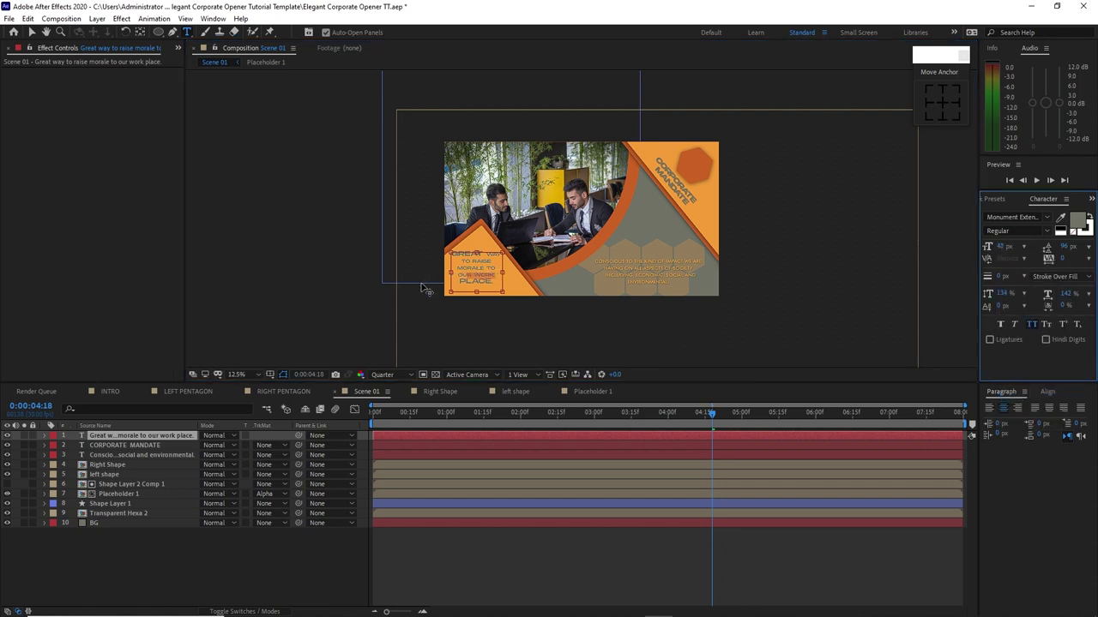
key(v)
click(263, 259)
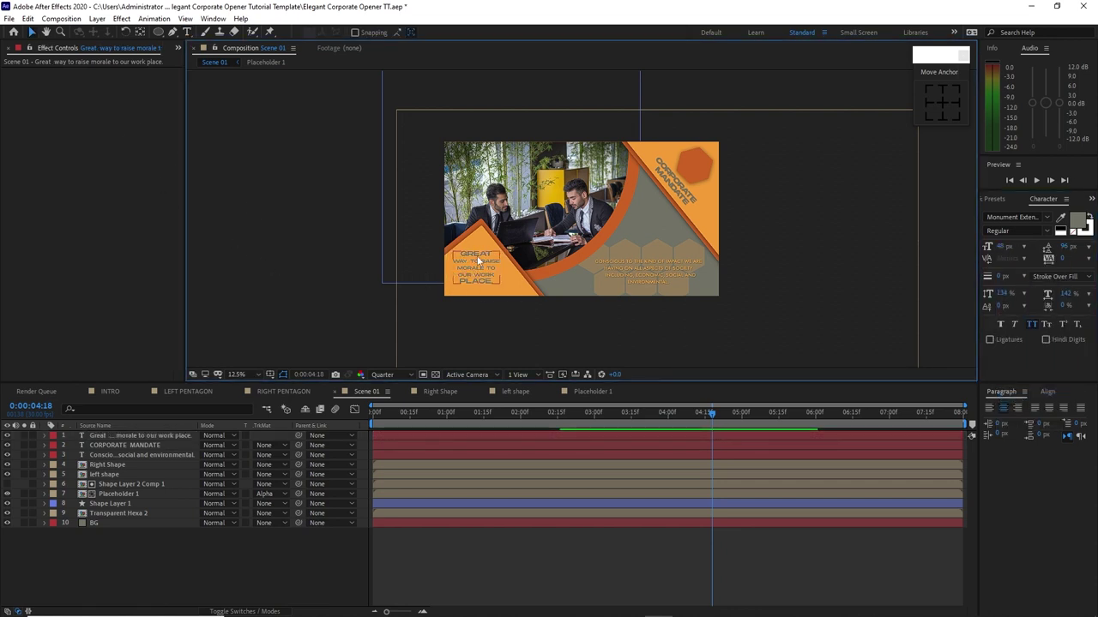
click(170, 436)
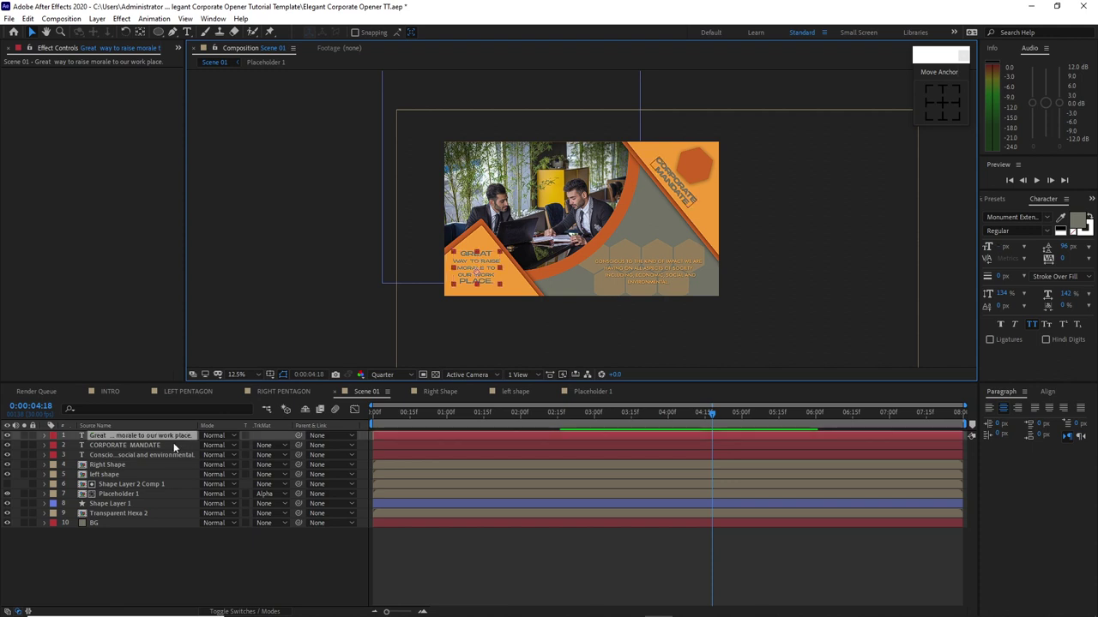
- Animate the "Great way to raise morale" text's Position from Y 2500 at 0:00:00:00 to its current placement at 0:00:01:00
key(p)
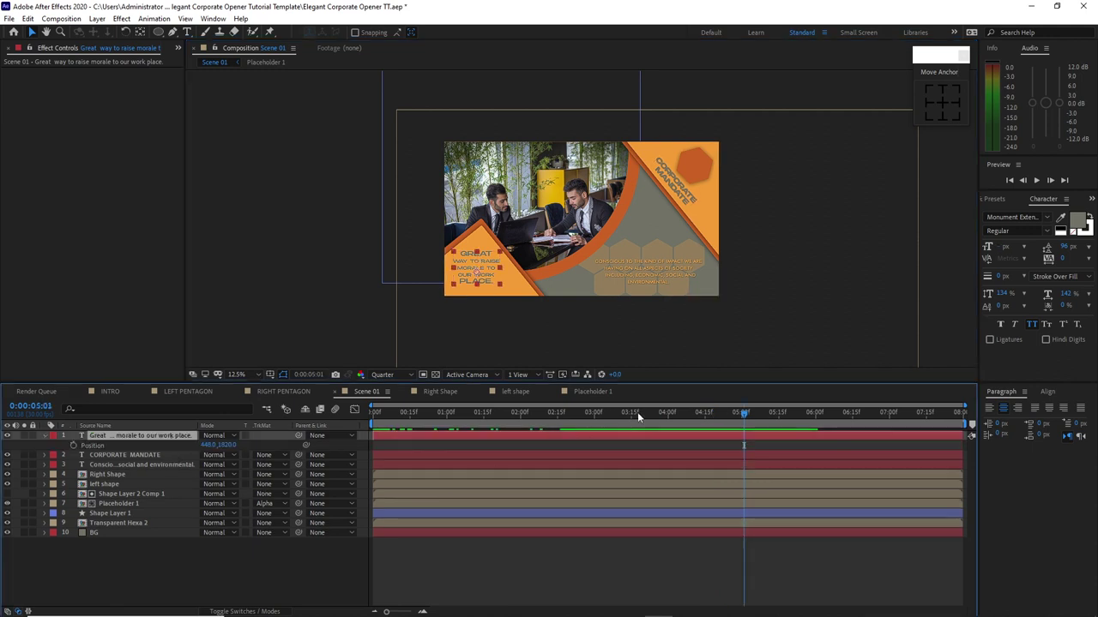
drag(740, 414, 448, 415)
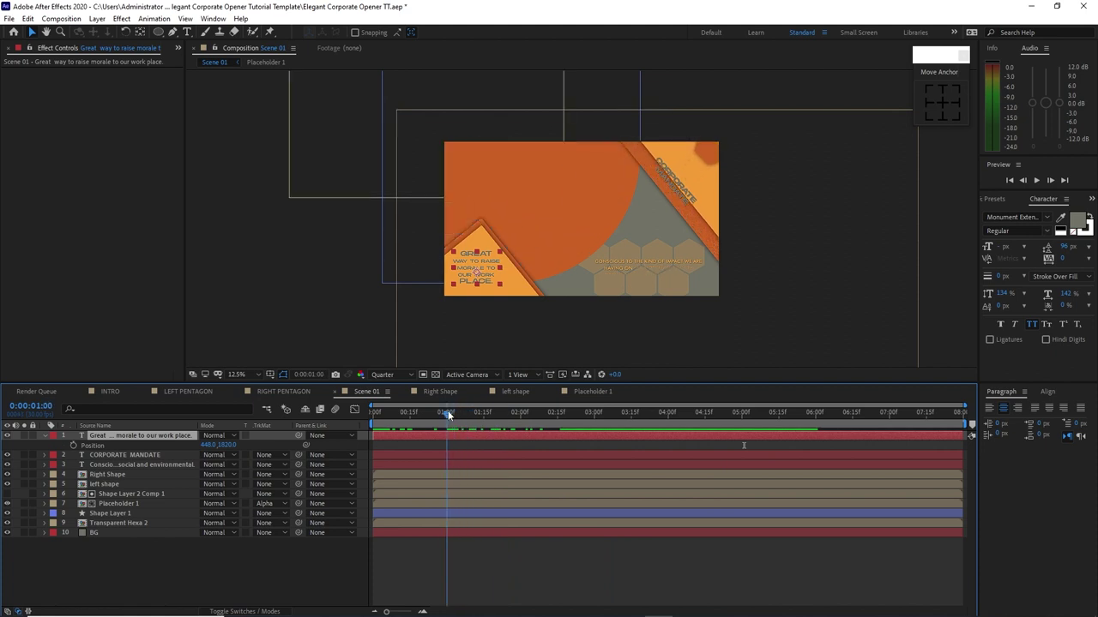
click(72, 446)
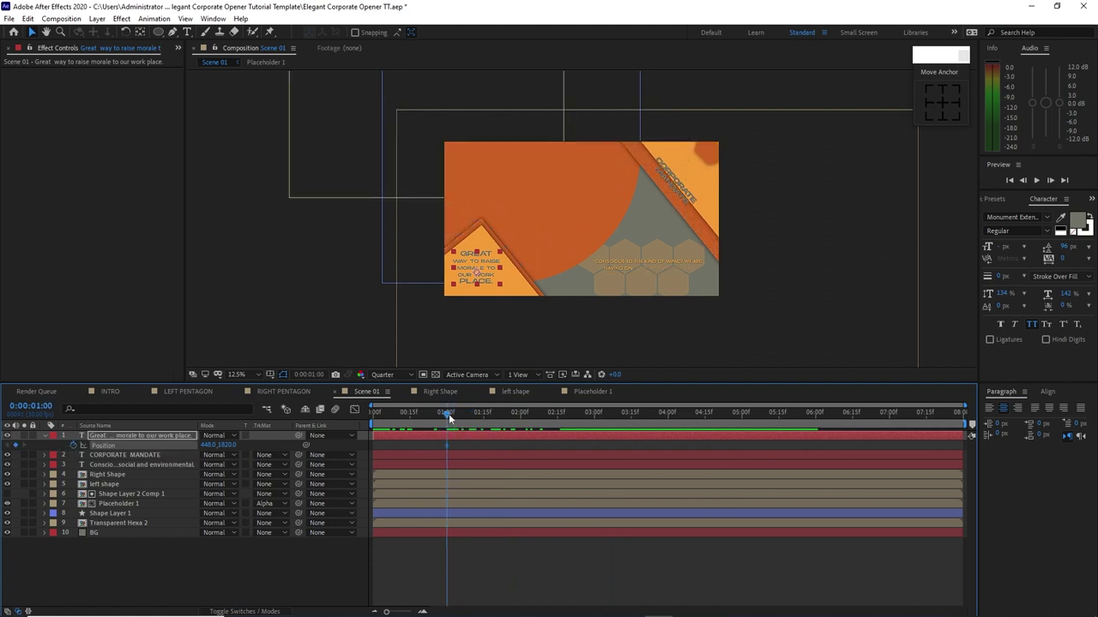
drag(450, 410, 367, 418)
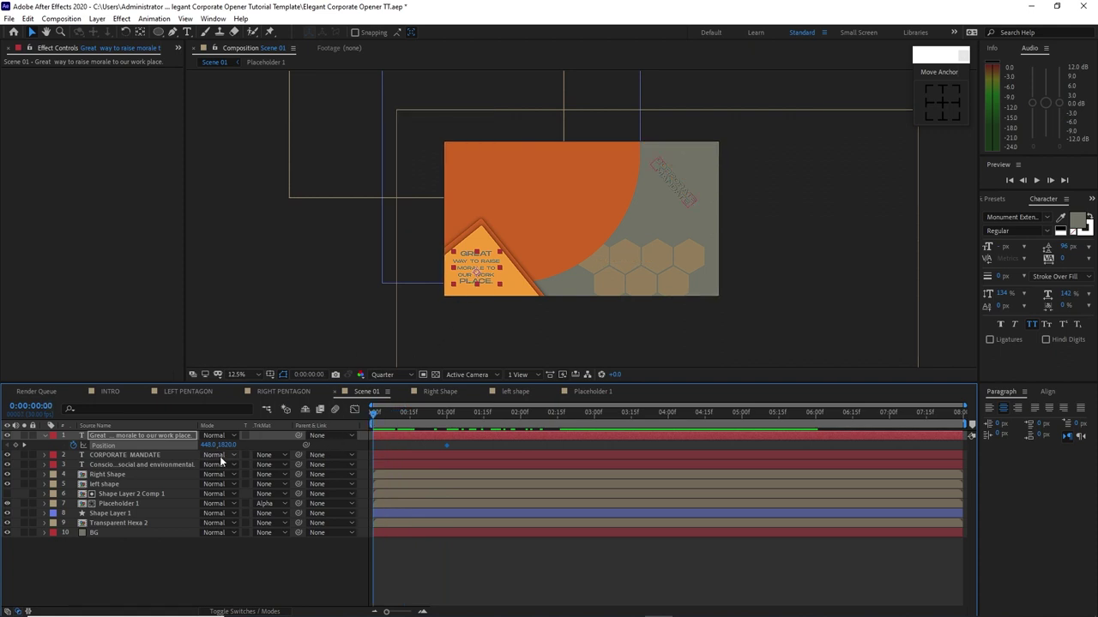
drag(228, 445, 614, 448)
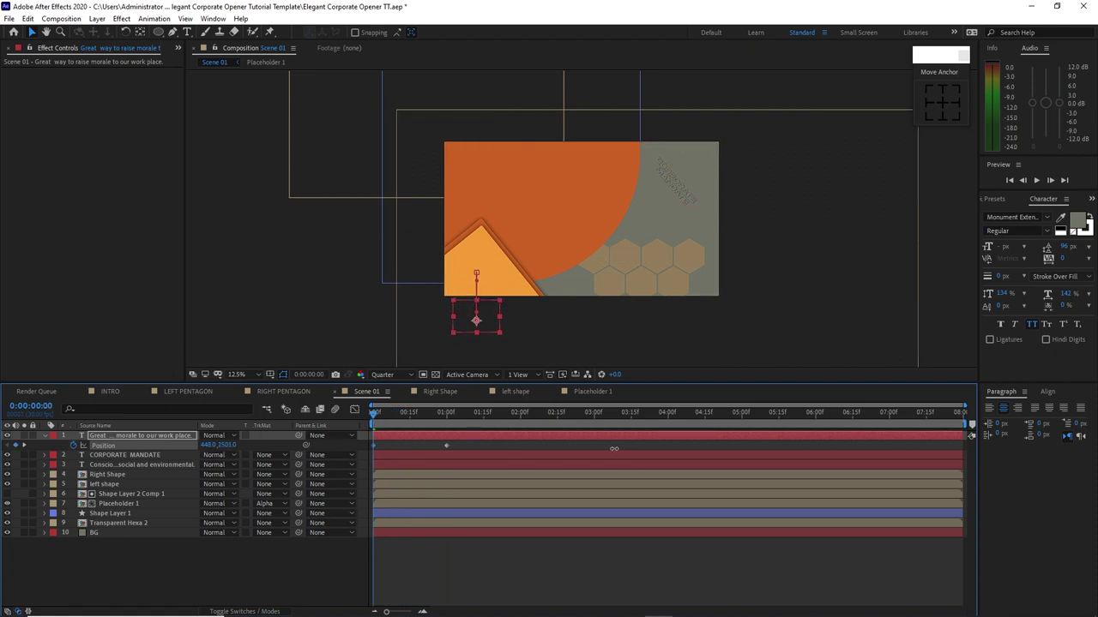
- Easy-ease the "Great way to raise morale" text's Position keyframes and reshape the speed graph to peak early, with a long slow-down
drag(496, 445, 365, 448)
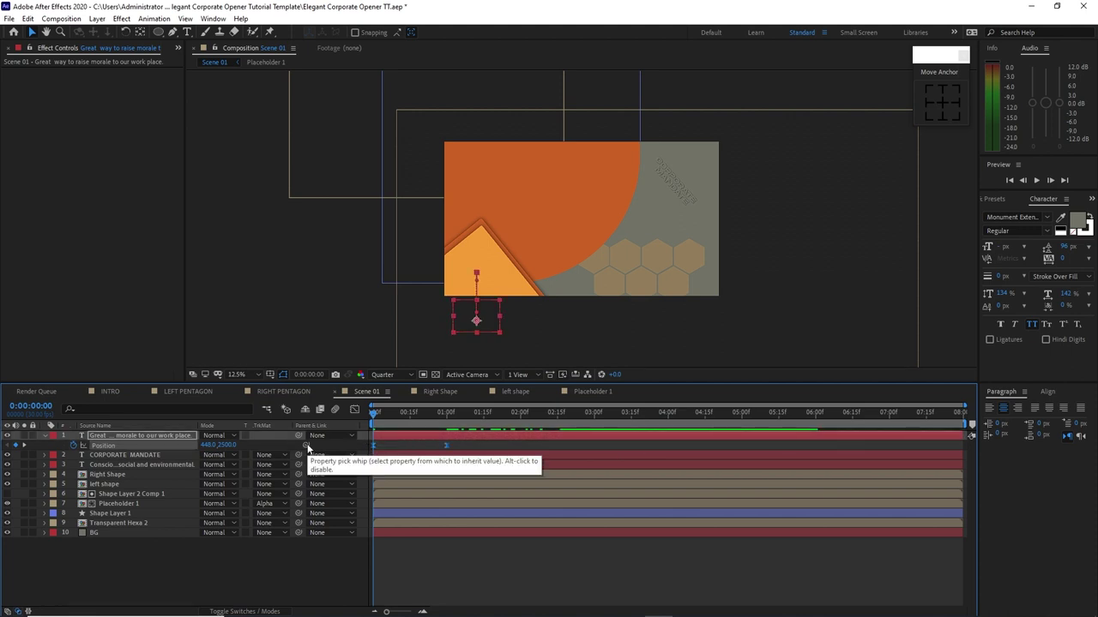
click(353, 410)
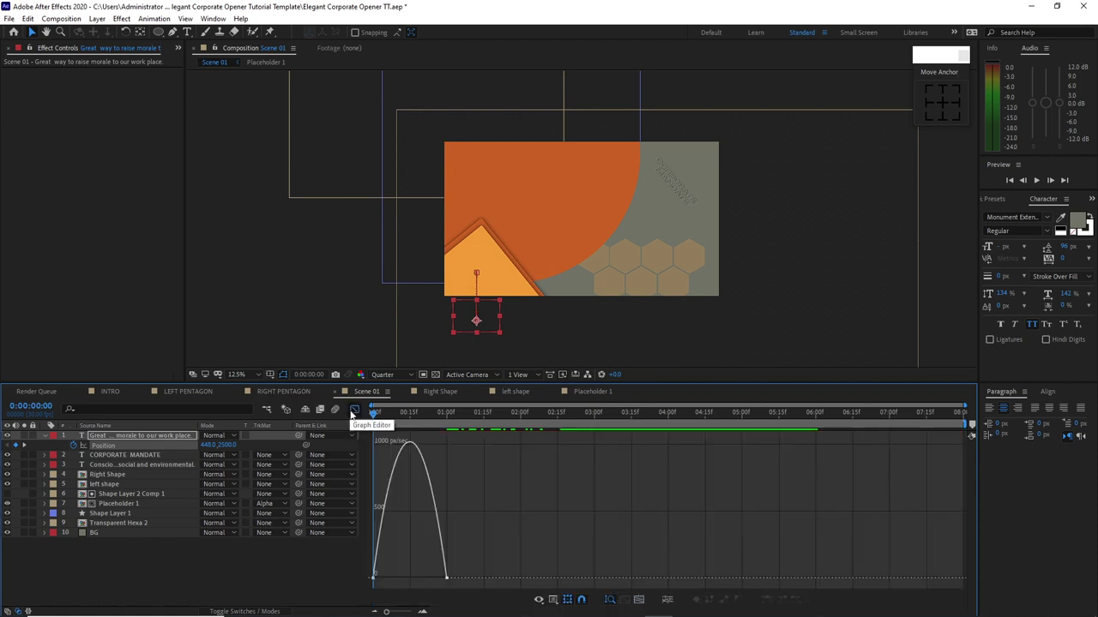
mouse_move(424, 575)
mouse_down()
mouse_move(460, 583)
mouse_move(390, 578)
mouse_move(410, 578)
mouse_up()
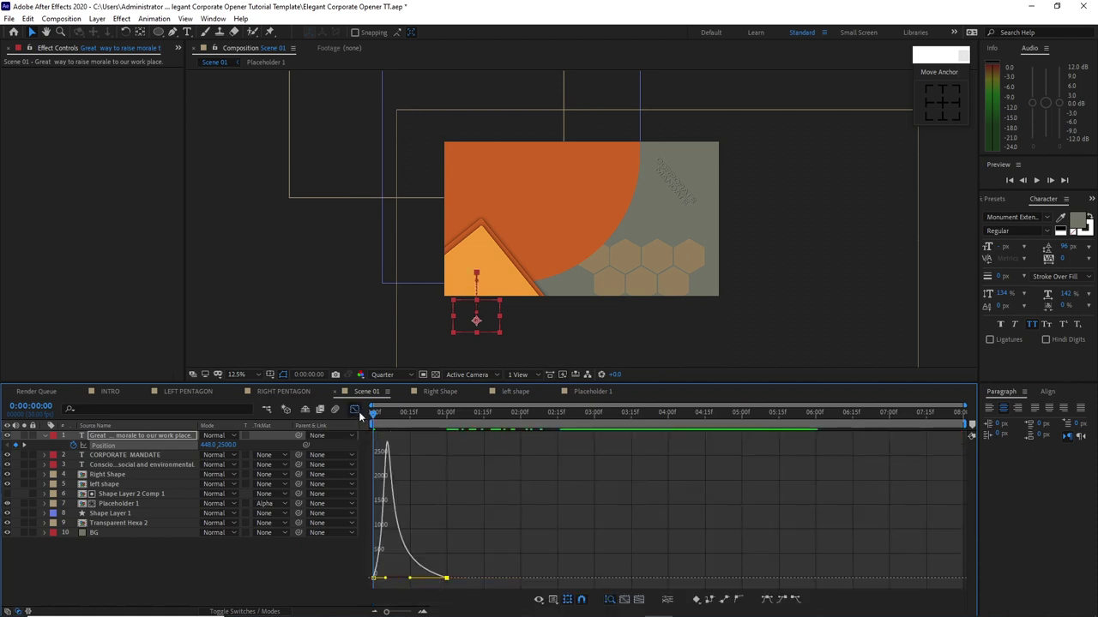
click(352, 410)
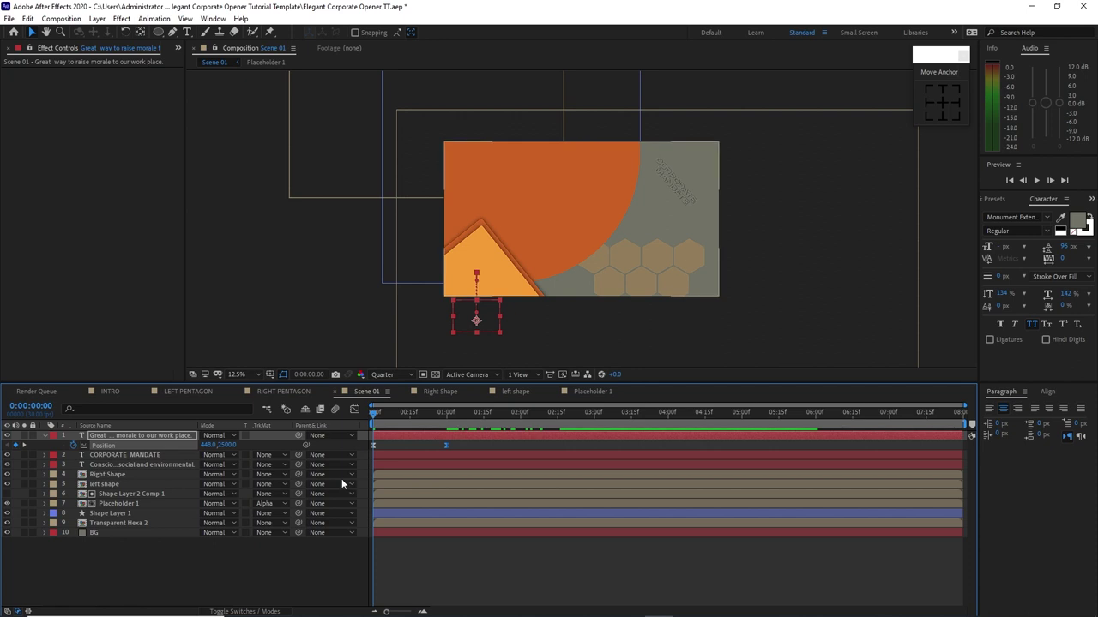
click(1036, 180)
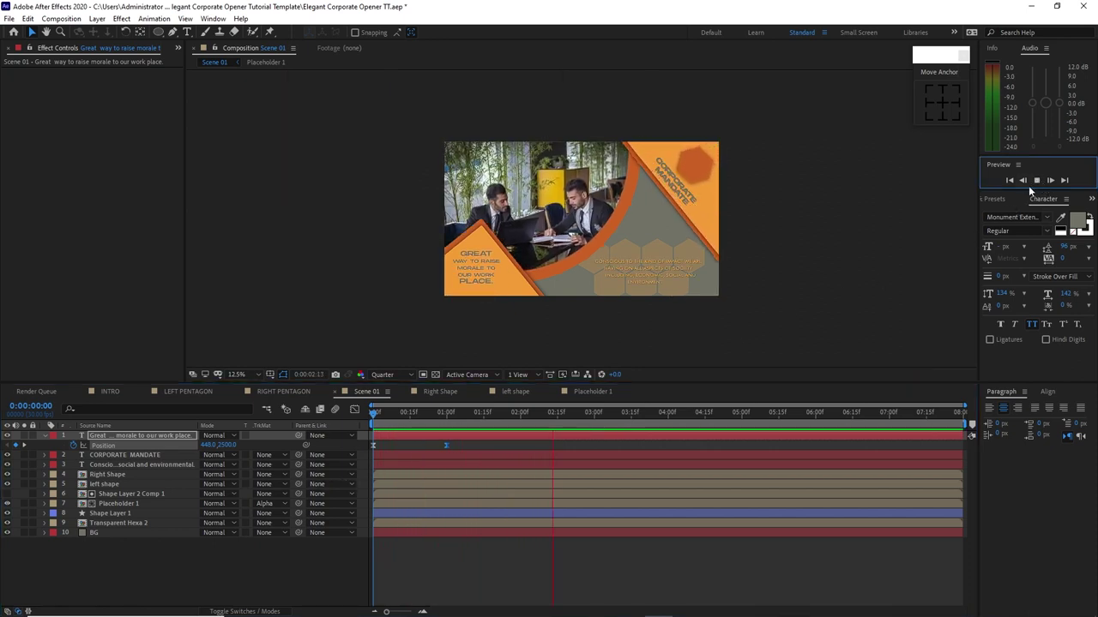
key(space)
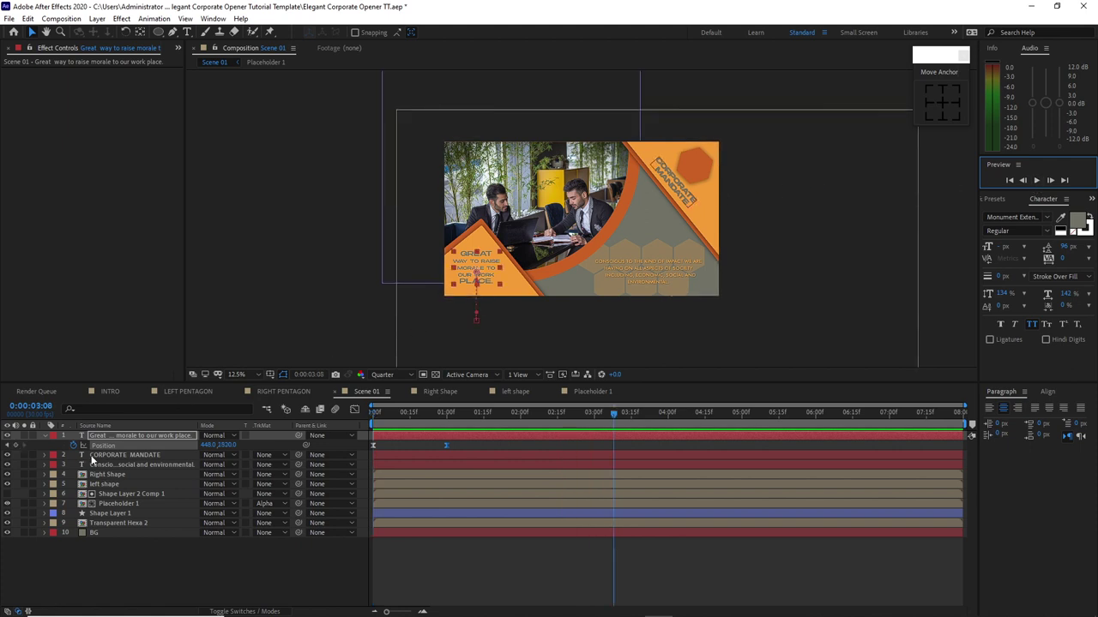
- Fade in the CORPORATE MANDATE layer with eased Opacity keyframes from 0% at 0:00:02:00 to 100% at 0:00:03:00
click(120, 455)
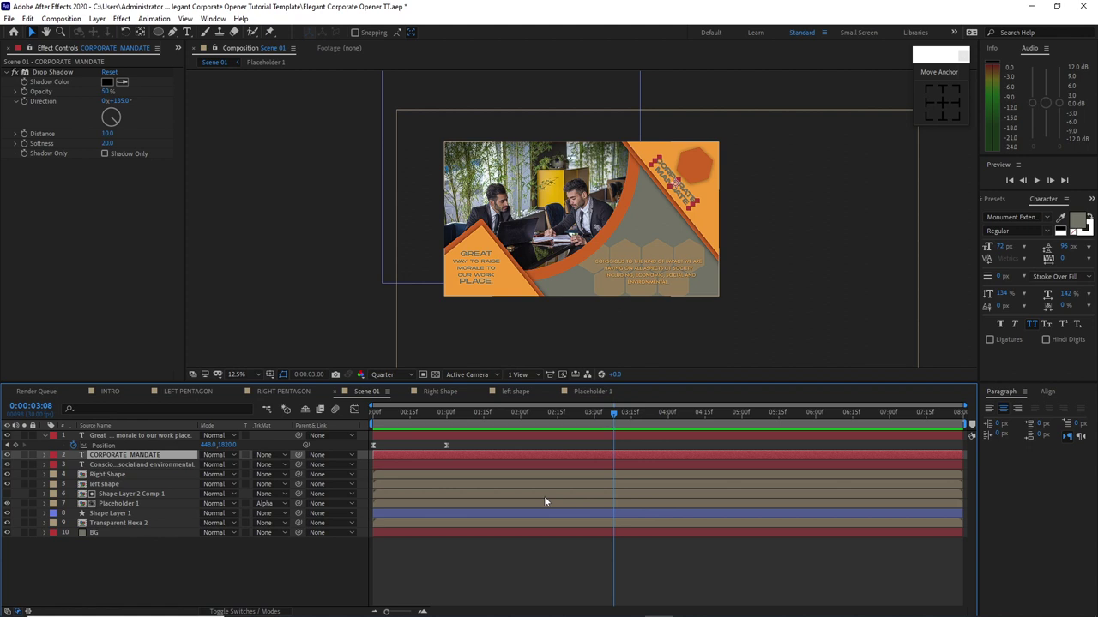
key(t)
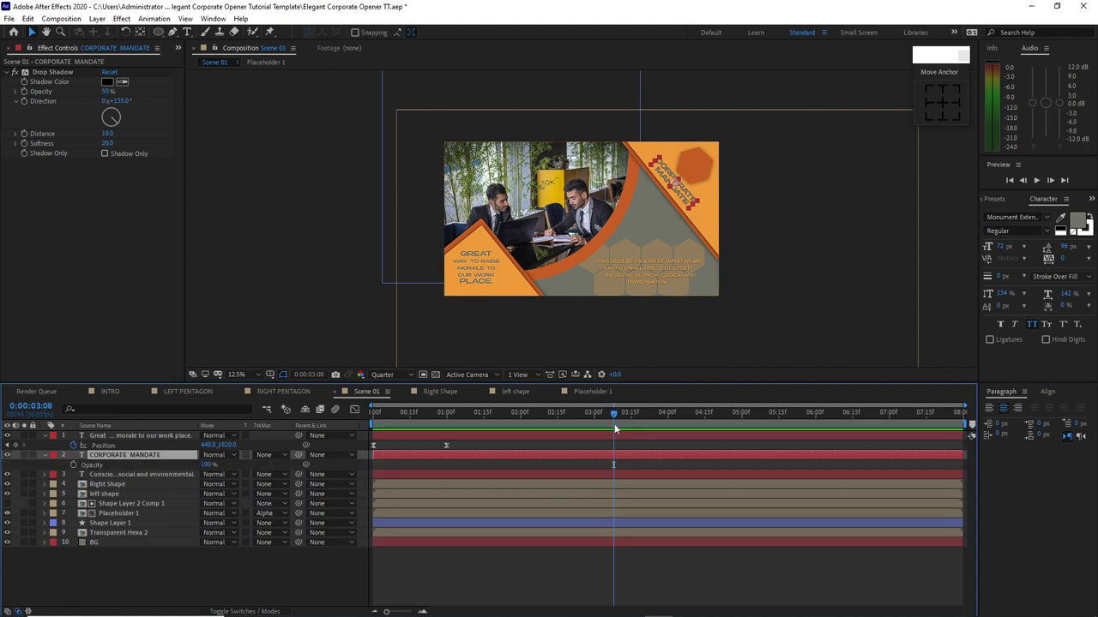
drag(611, 416, 519, 417)
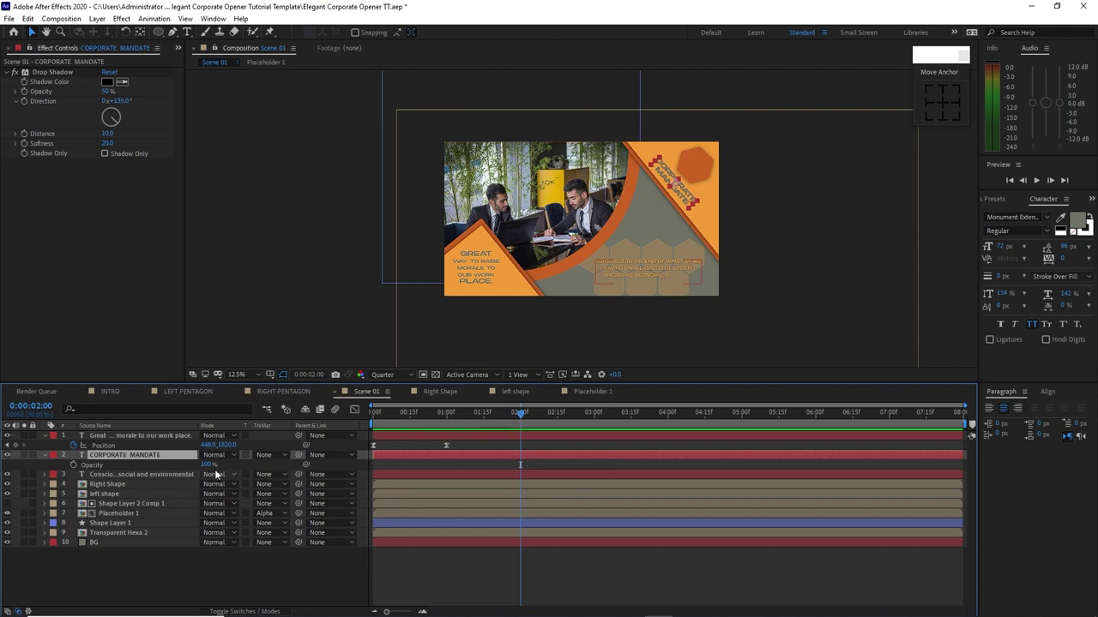
drag(205, 464, 141, 464)
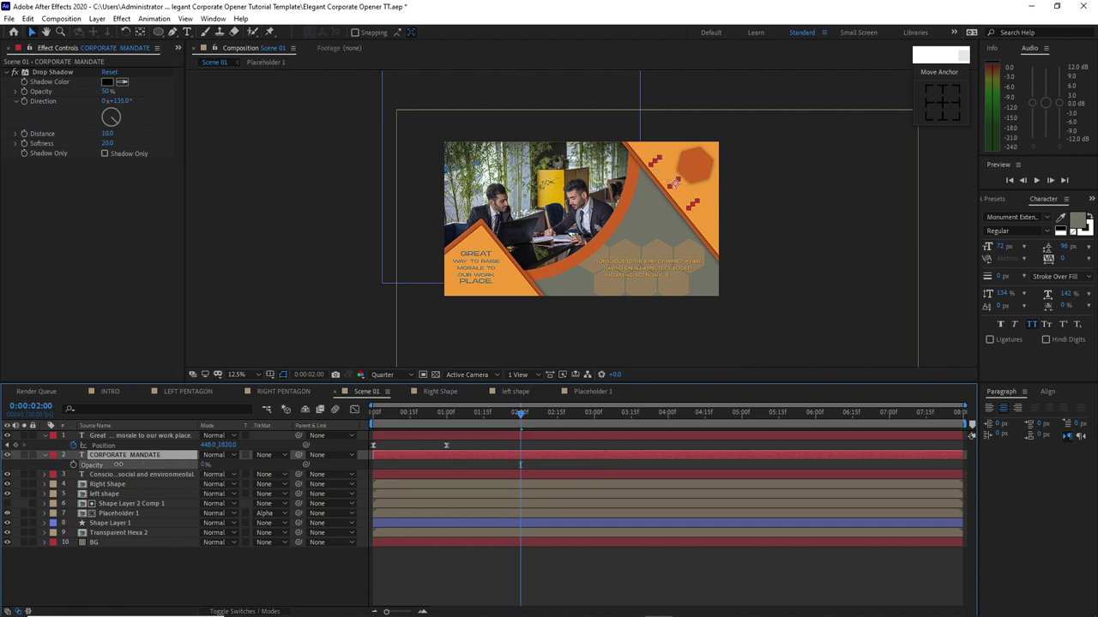
click(73, 465)
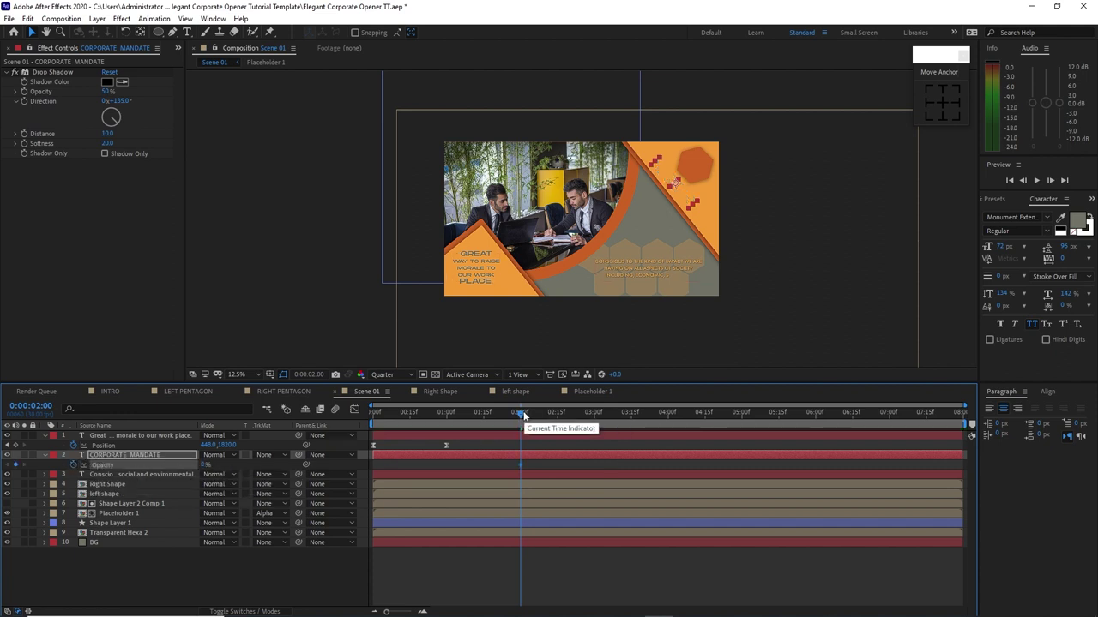
drag(520, 416, 595, 419)
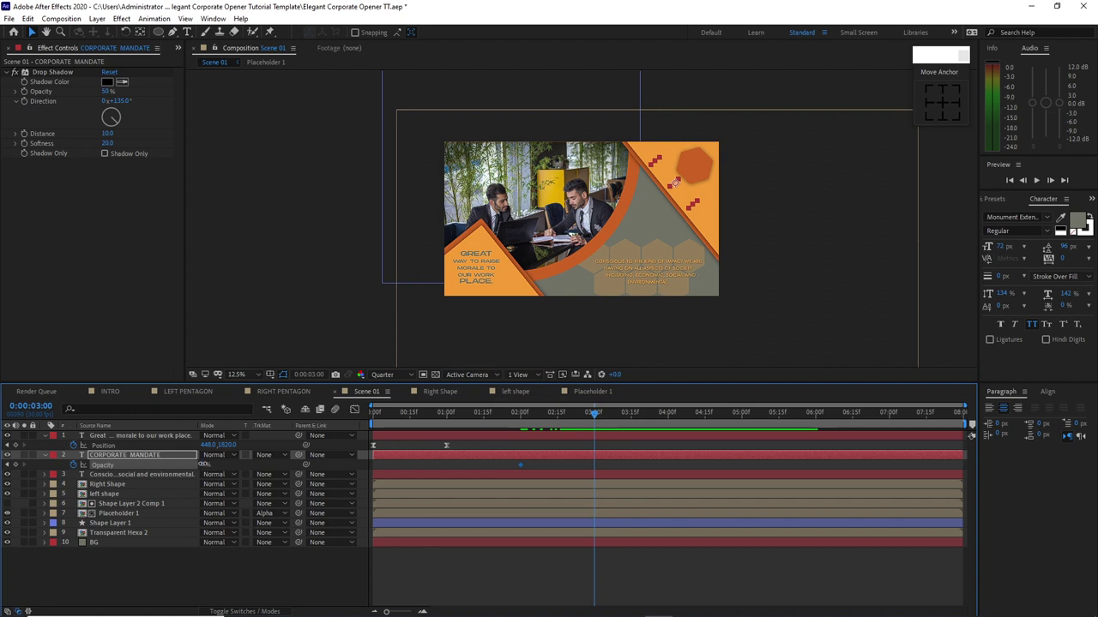
drag(206, 464, 288, 467)
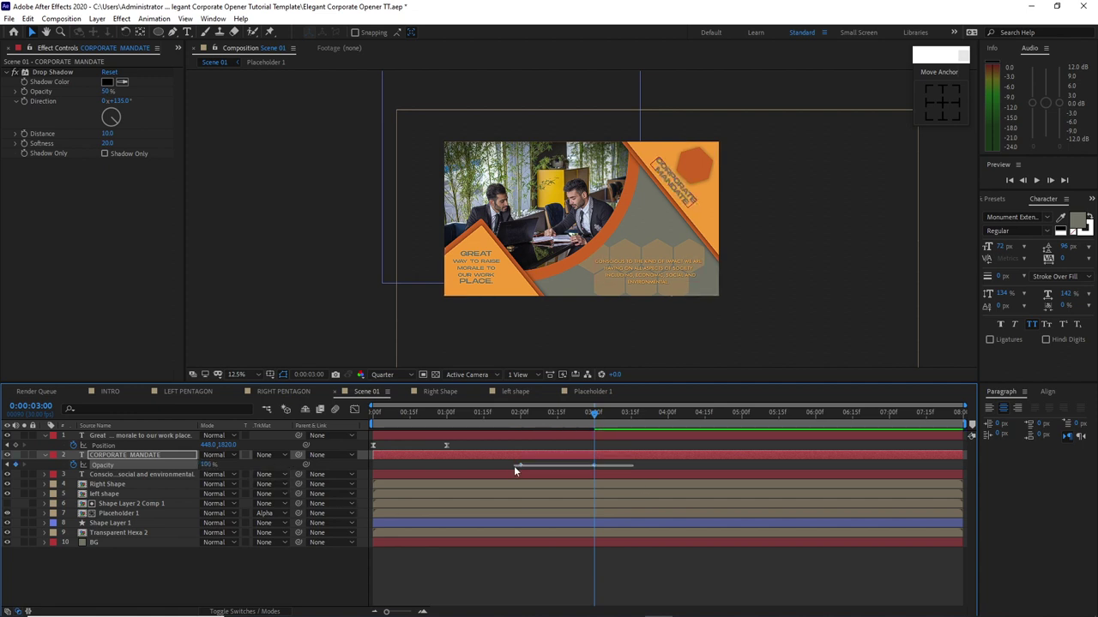
drag(514, 466, 513, 466)
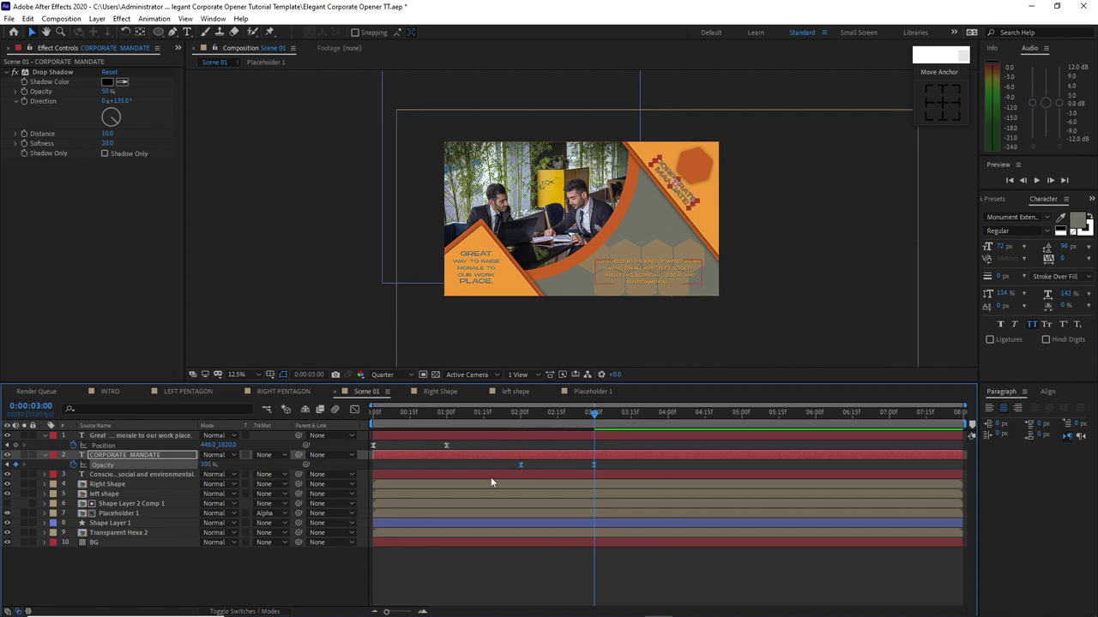
- Shift the CORPORATE MANDATE layer's first Opacity keyframe to 0:00:01:15 and preview the fade-in
key(F2)
drag(596, 413, 485, 420)
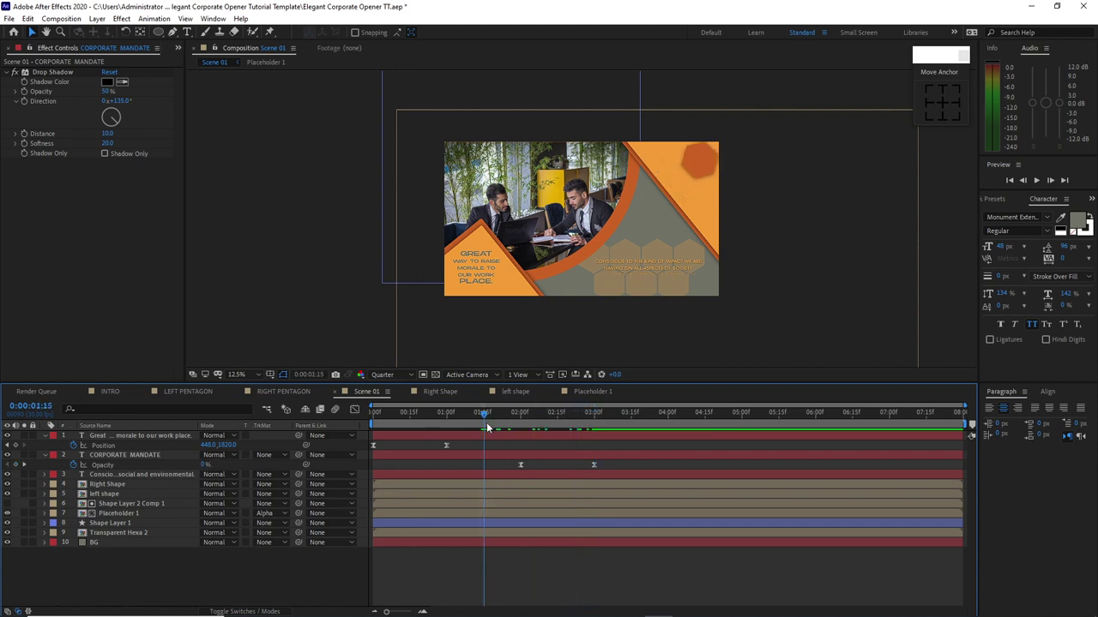
drag(520, 464, 486, 465)
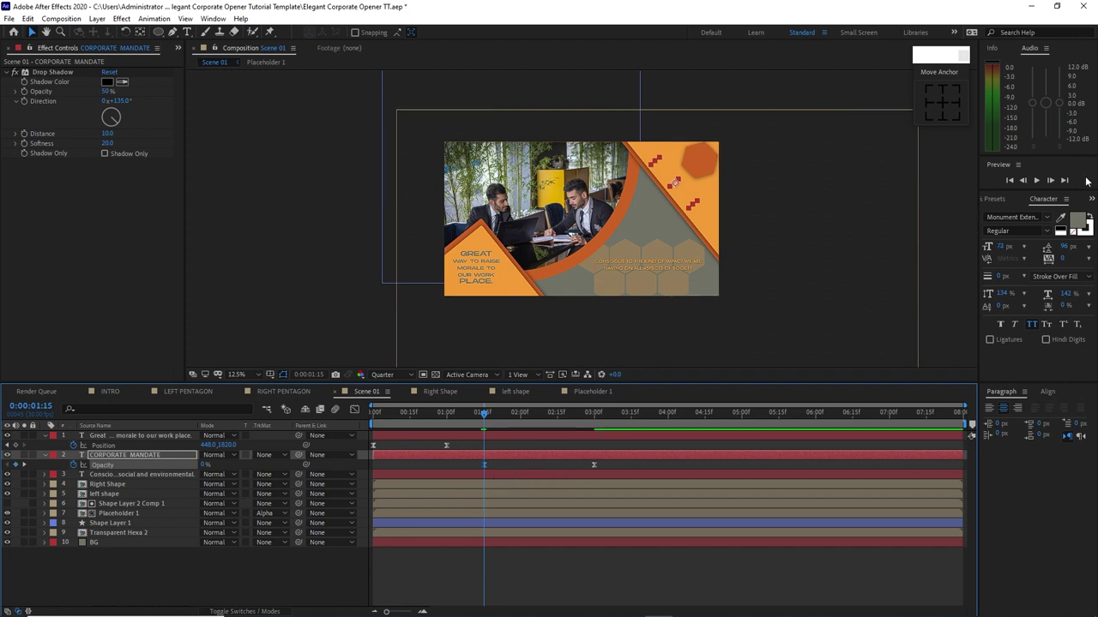
click(1037, 181)
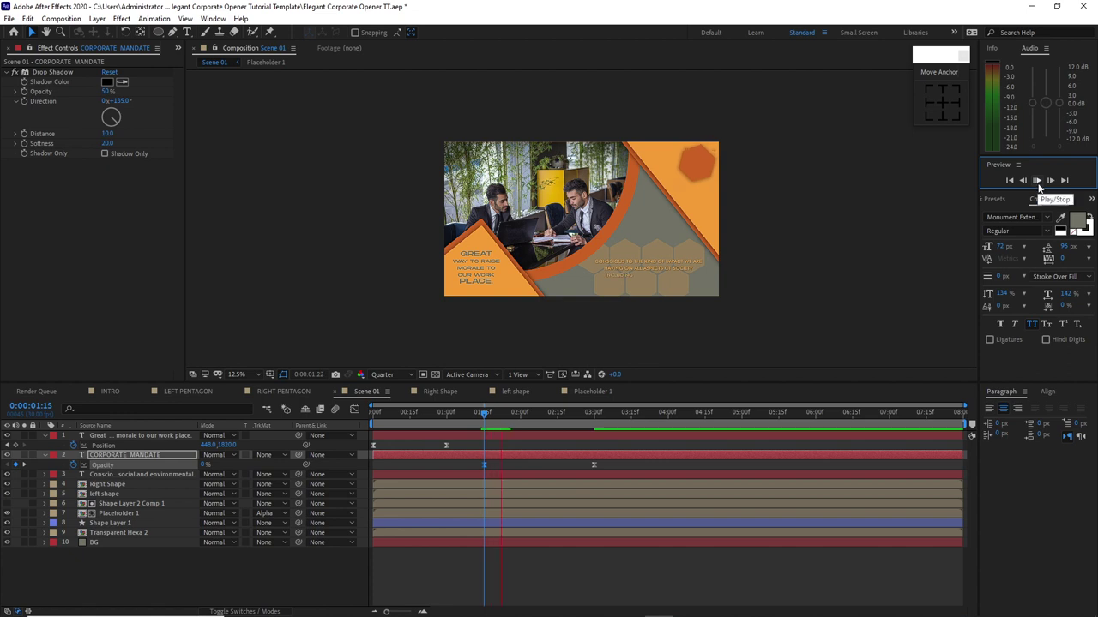
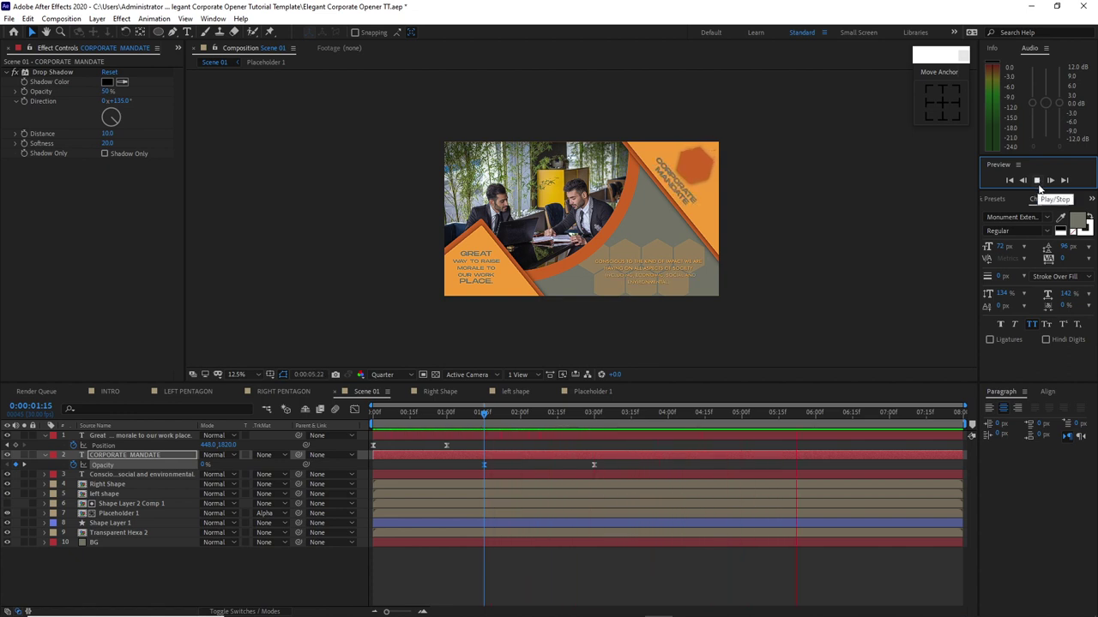
click(1036, 180)
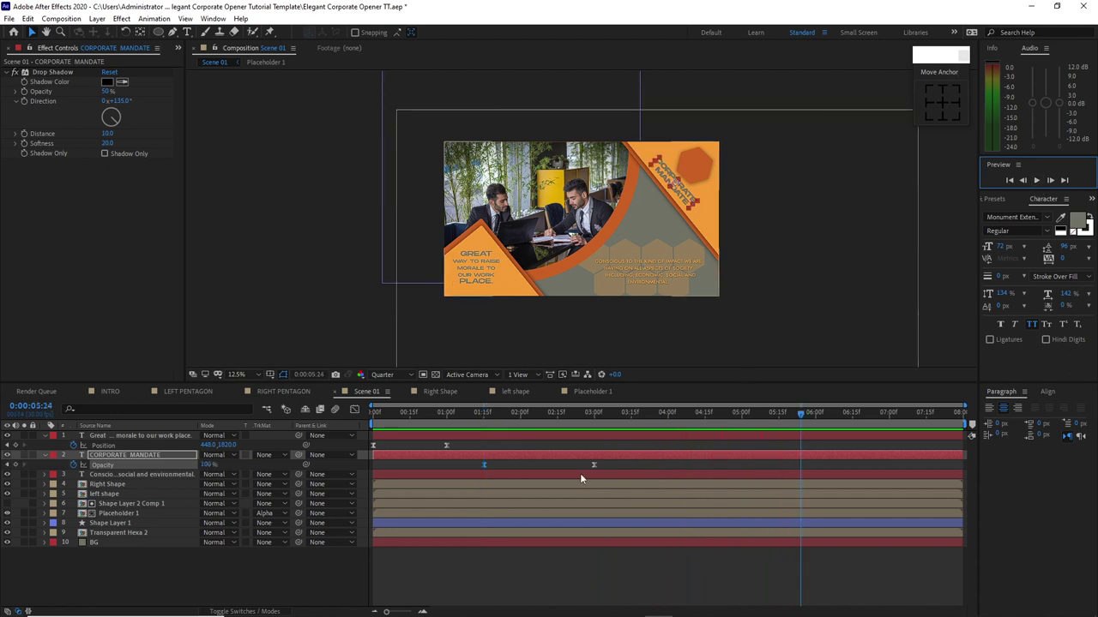
- Create a new composition named "Final" with a duration of 15 seconds
click(60, 18)
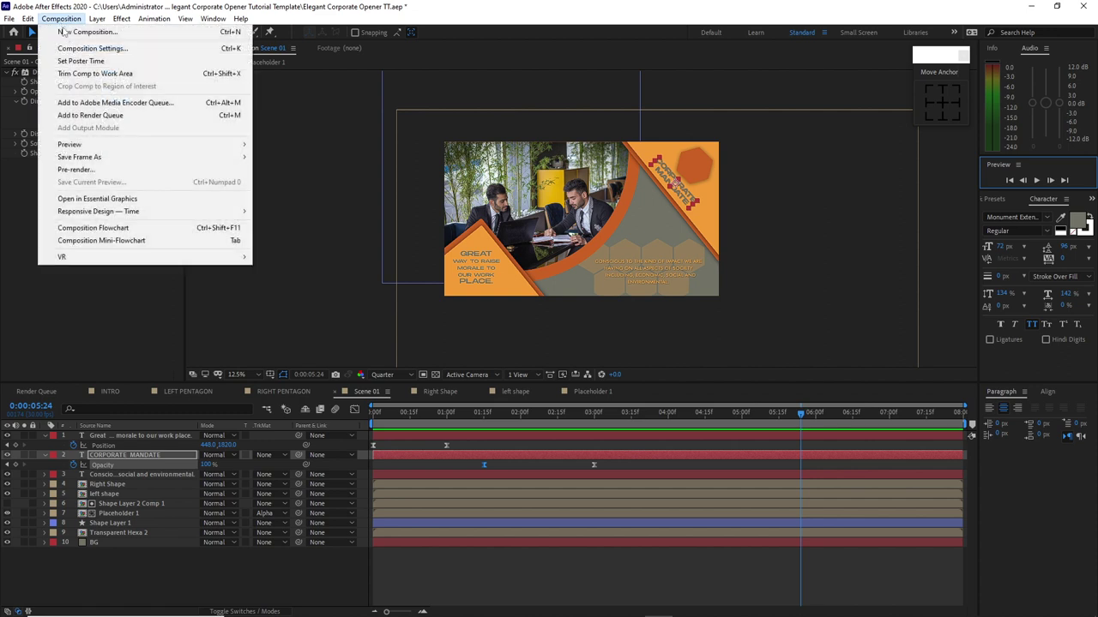
click(62, 32)
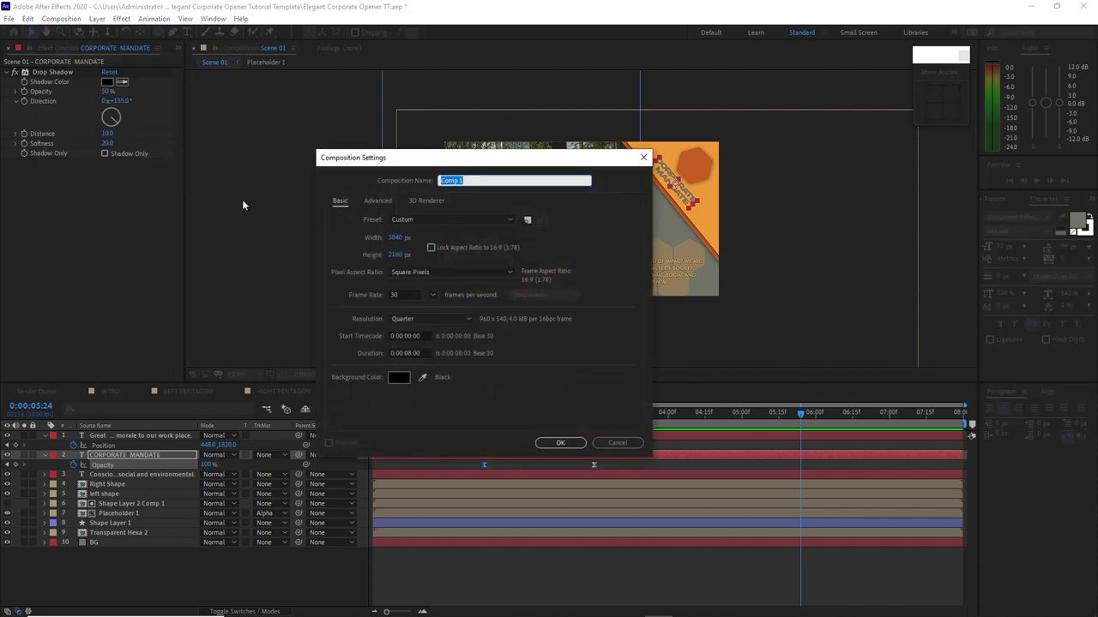
text(Final)
click(411, 353)
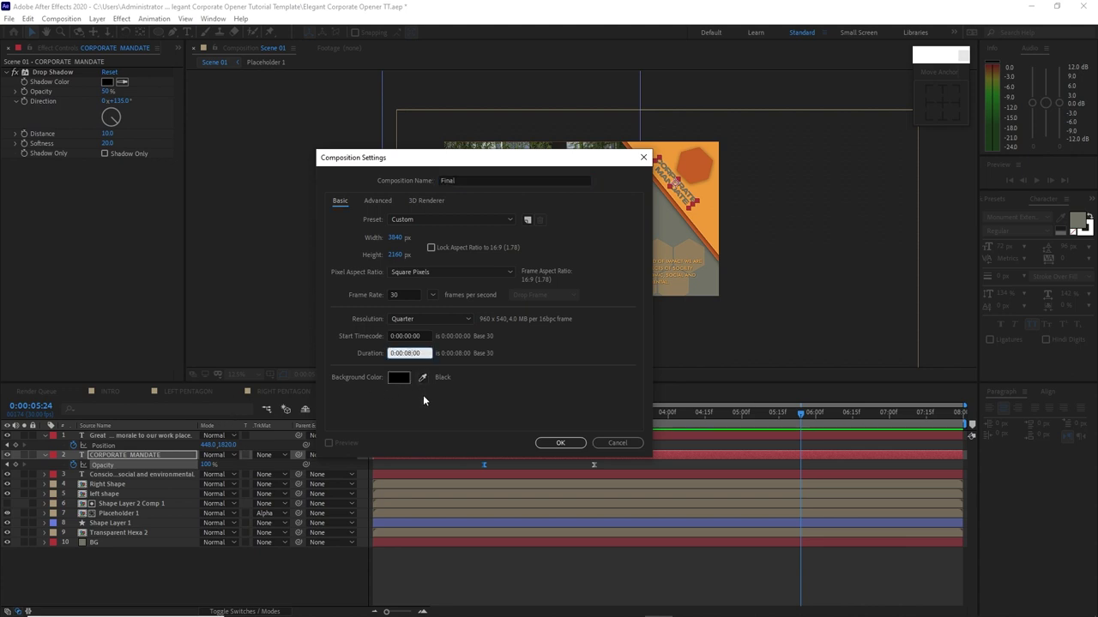
text(15)
click(557, 442)
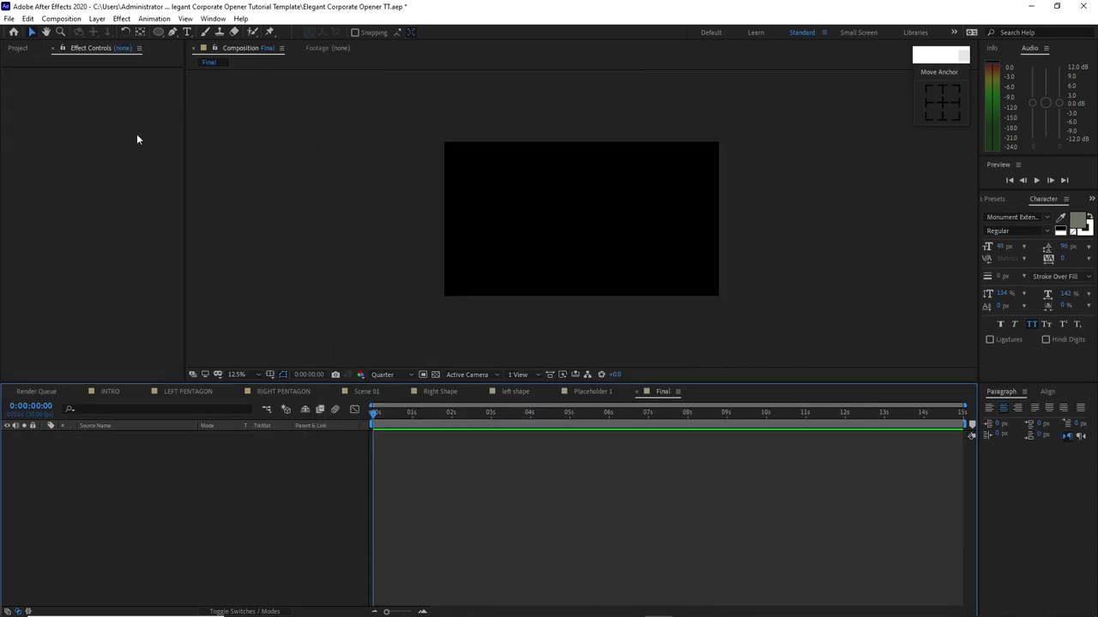
- Add the INTRO and Scene 01 compositions to Final, with Scene 01 above INTRO and starting at 0:00:06:00
click(17, 48)
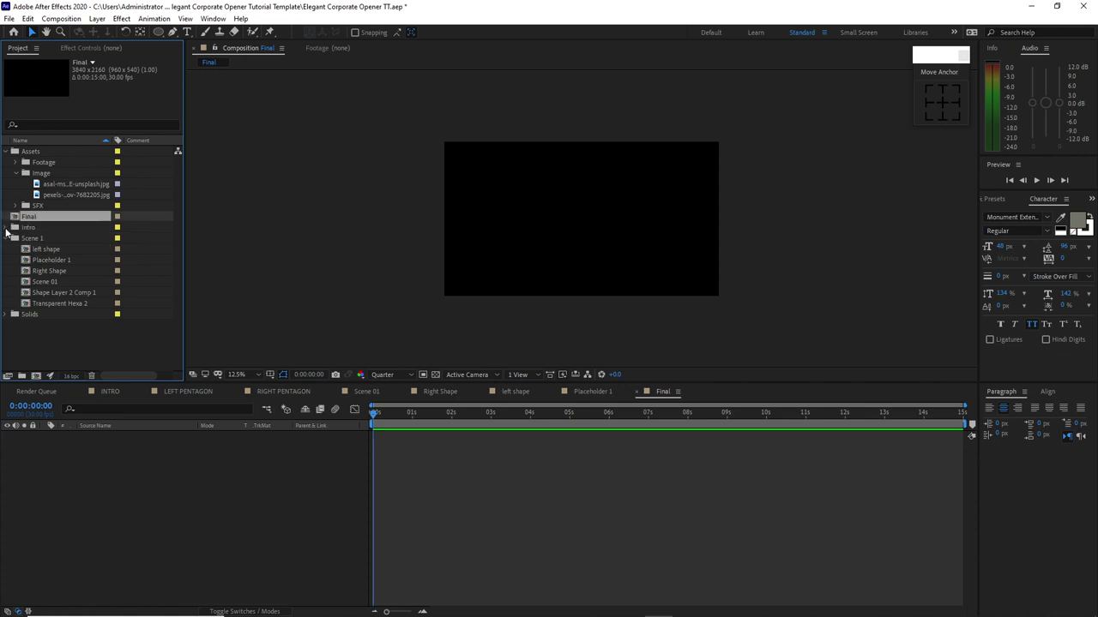
drag(40, 260, 66, 489)
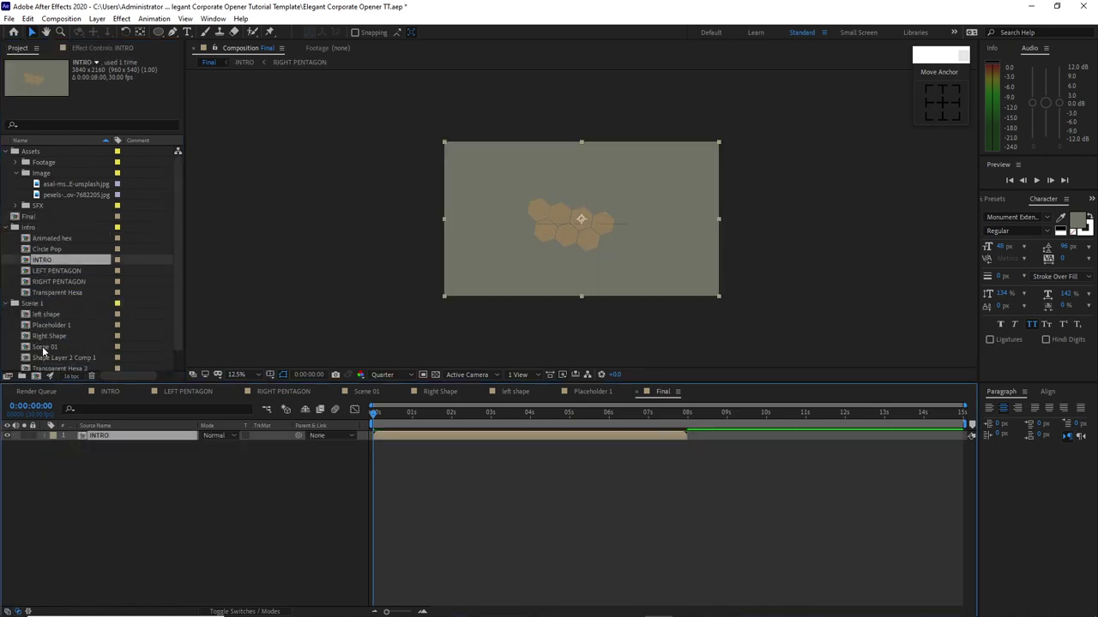
drag(45, 347, 82, 439)
drag(374, 412, 609, 414)
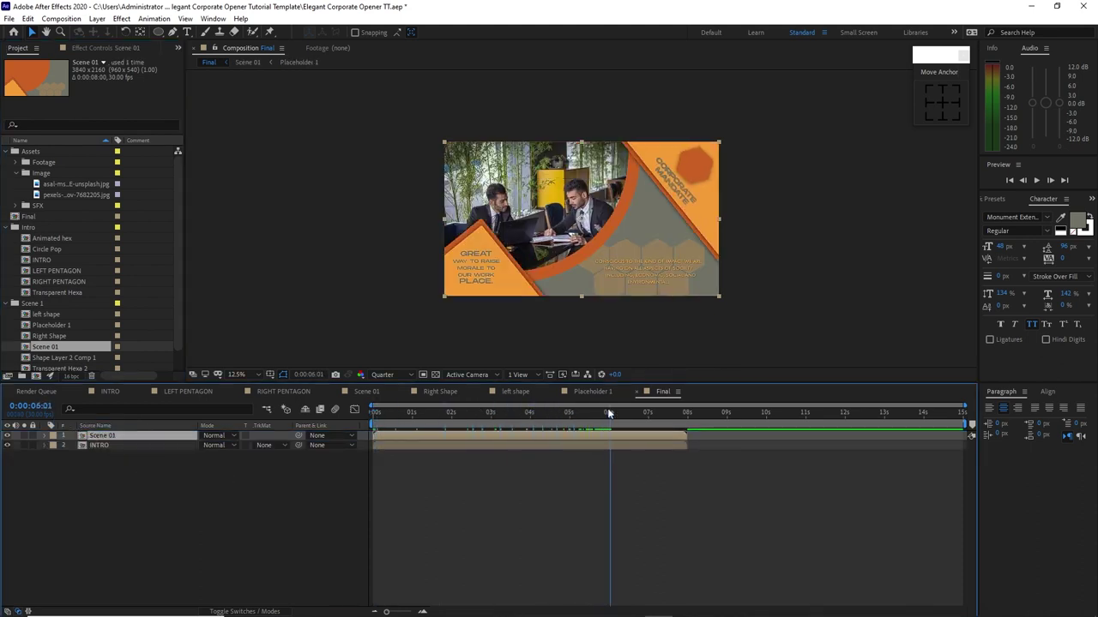
key(bracketleft)
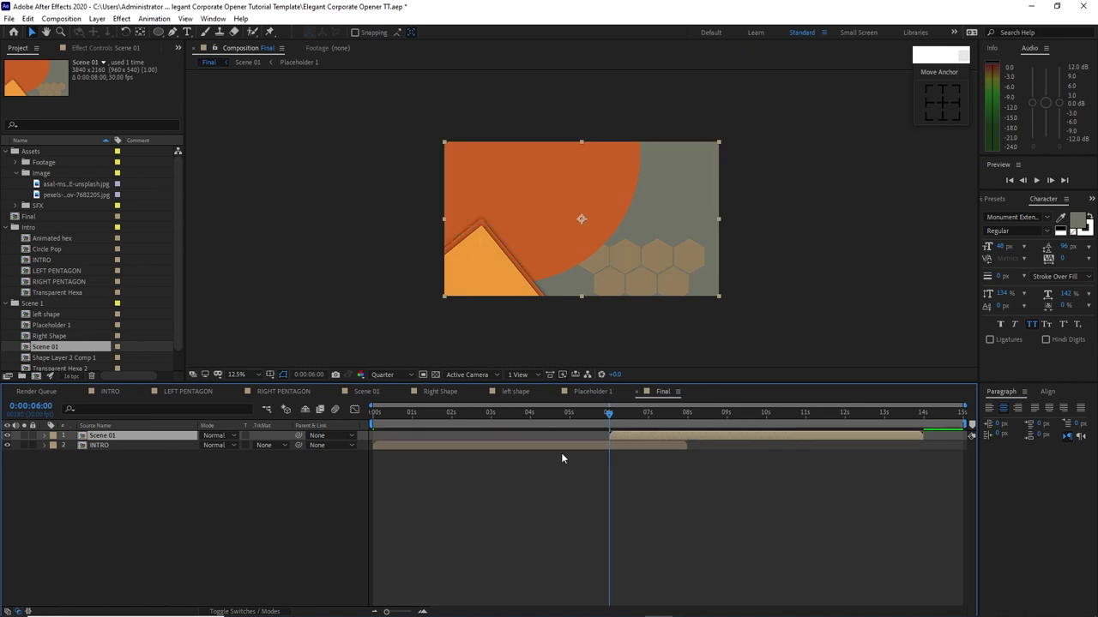
- Fade out the Scene 01 layer in Final with Opacity keyframes from 100% at 0:00:13:01 to 0% at 0:00:13:29 and preview the composition
drag(609, 413, 882, 422)
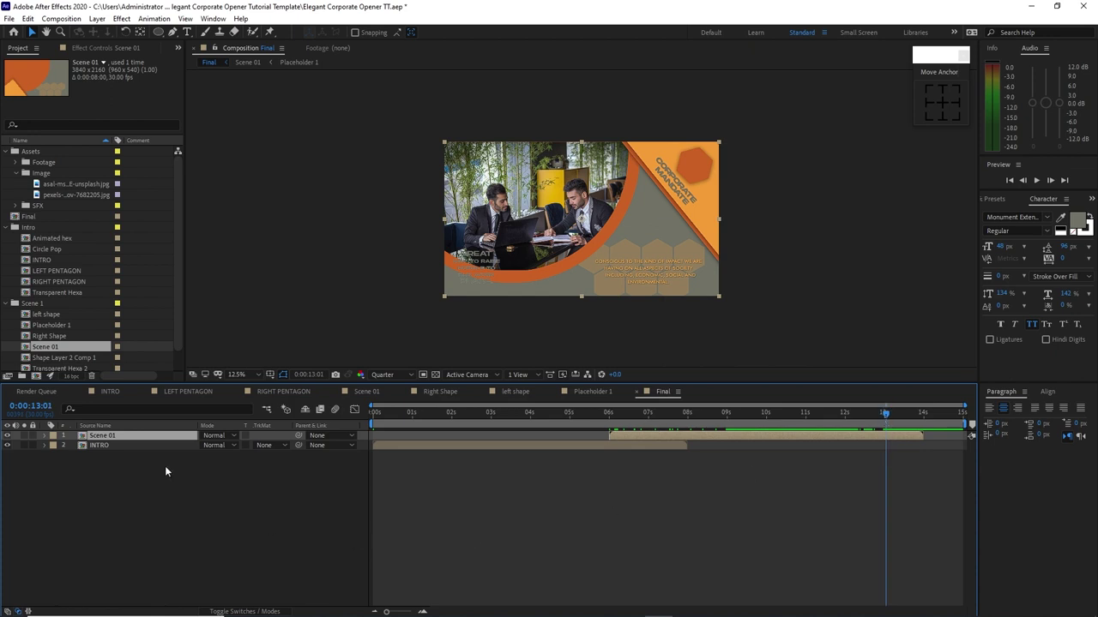
key(t)
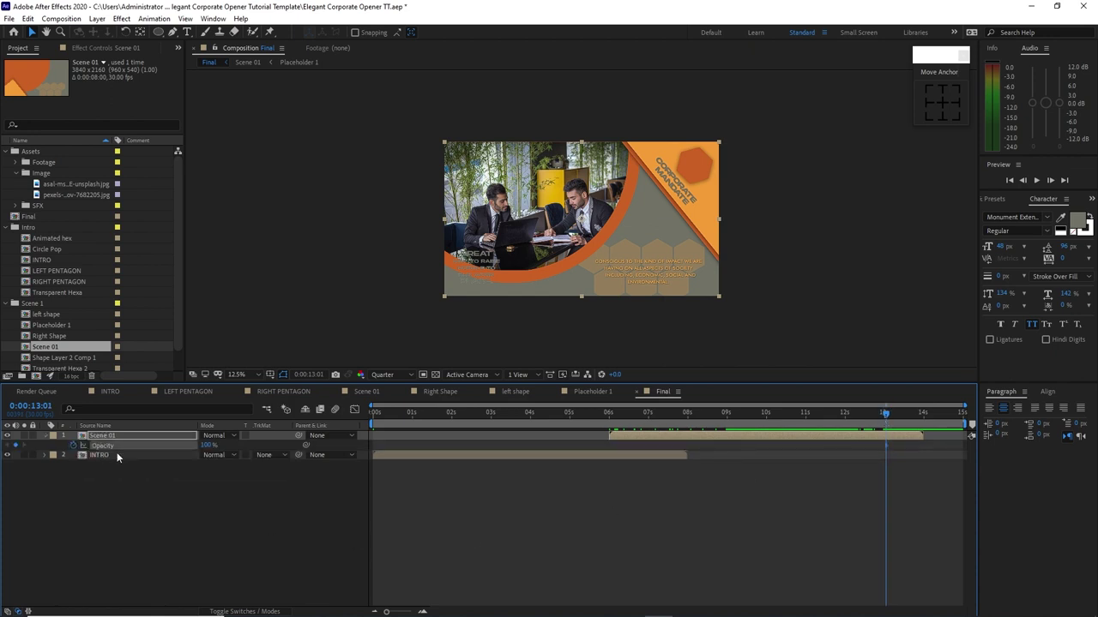
drag(884, 416, 921, 416)
click(206, 445)
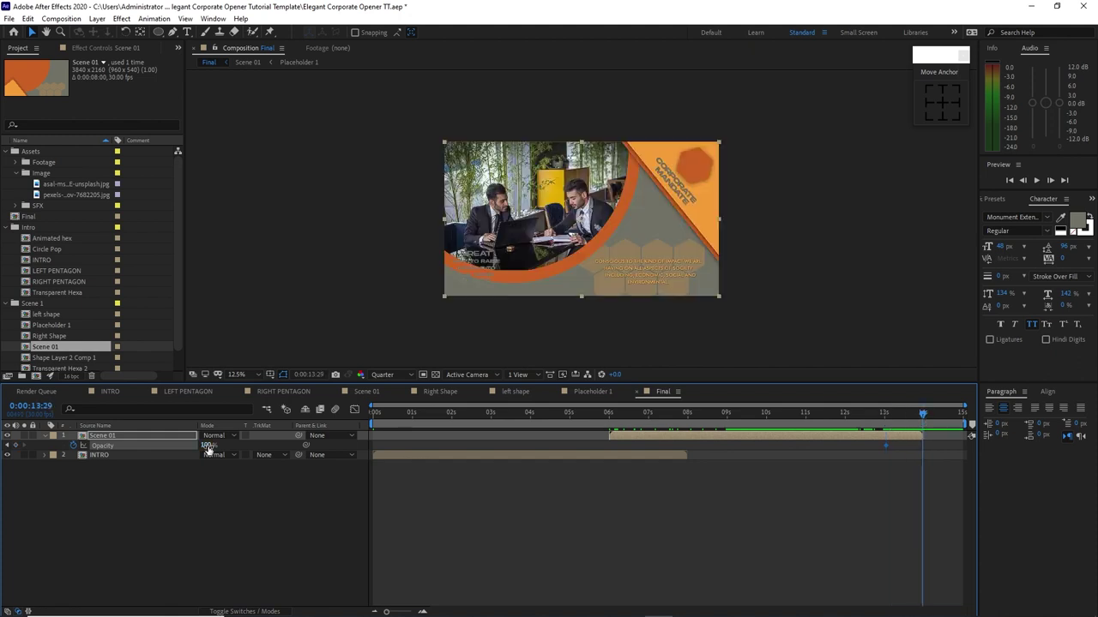
text(0)
key(Return)
key(t)
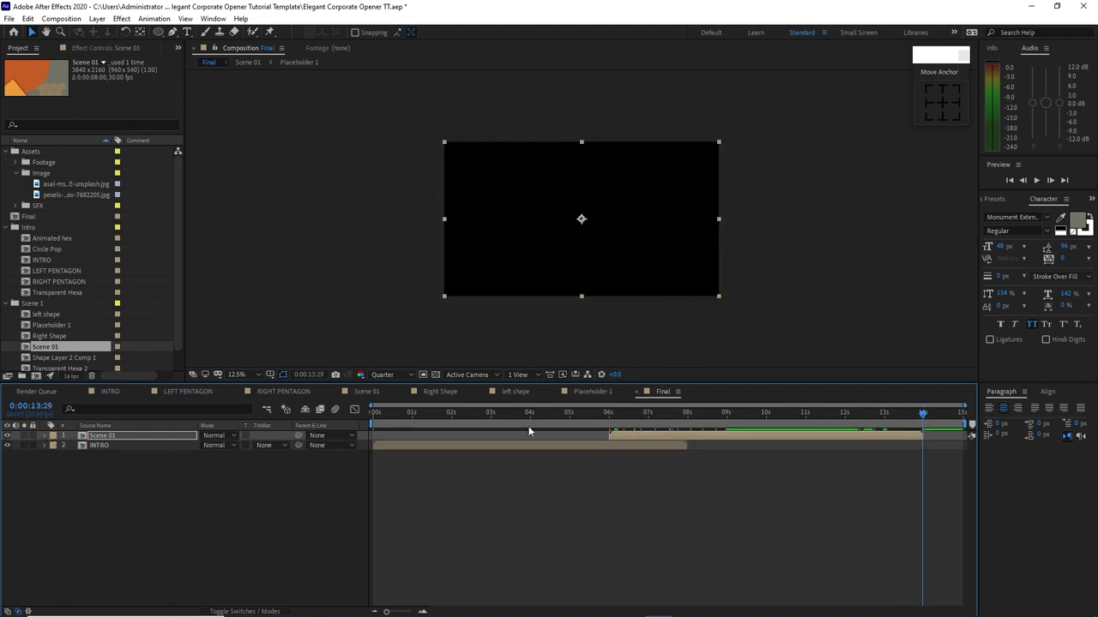
click(1036, 180)
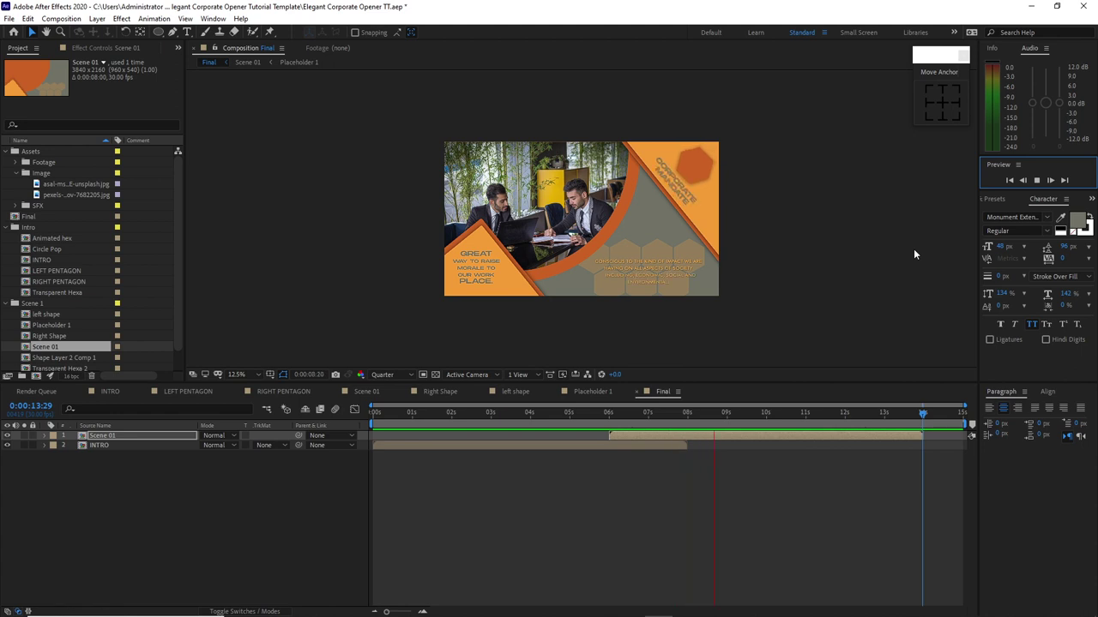
click(1036, 183)
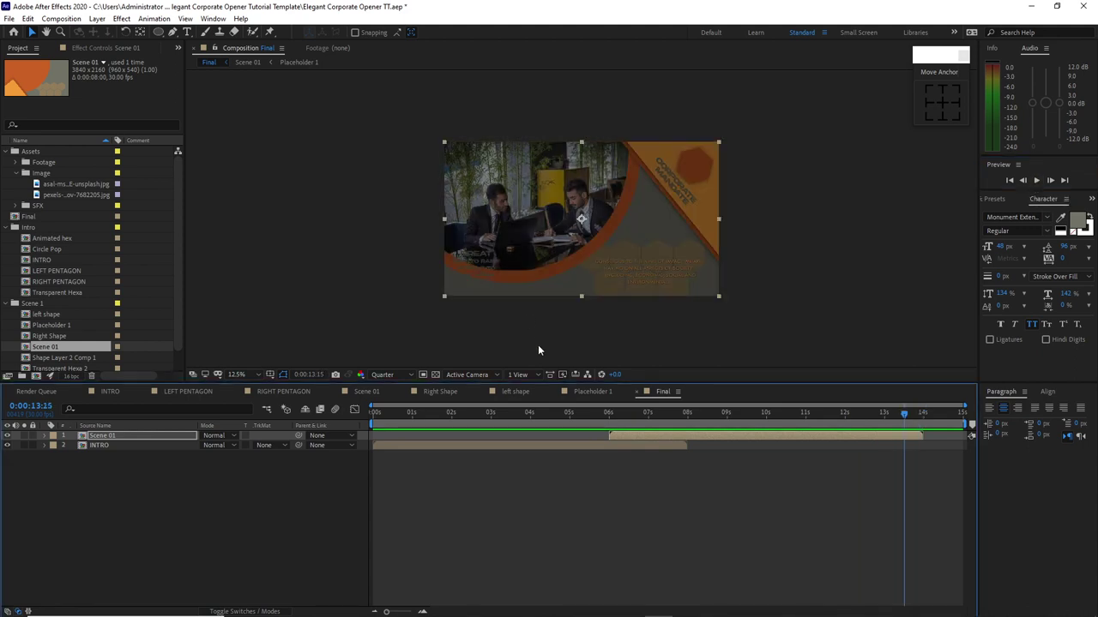
- In Scene 01, fade out the "Great ... morale to our work place" text with Opacity keyframes starting at 100% at 0:00:05:15, and preview Final
click(367, 391)
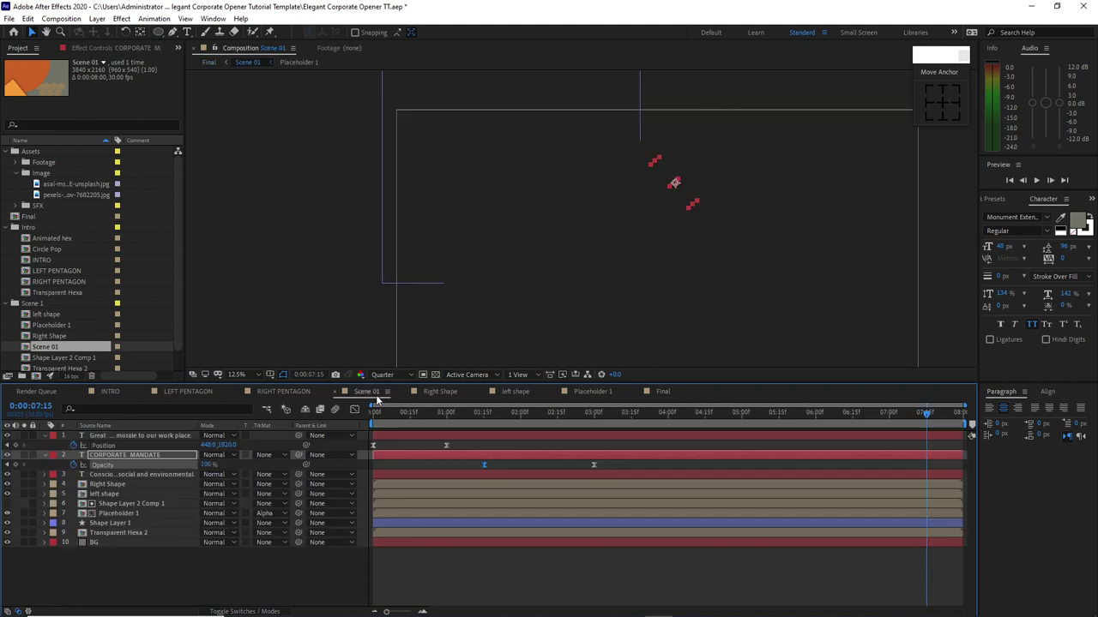
click(172, 436)
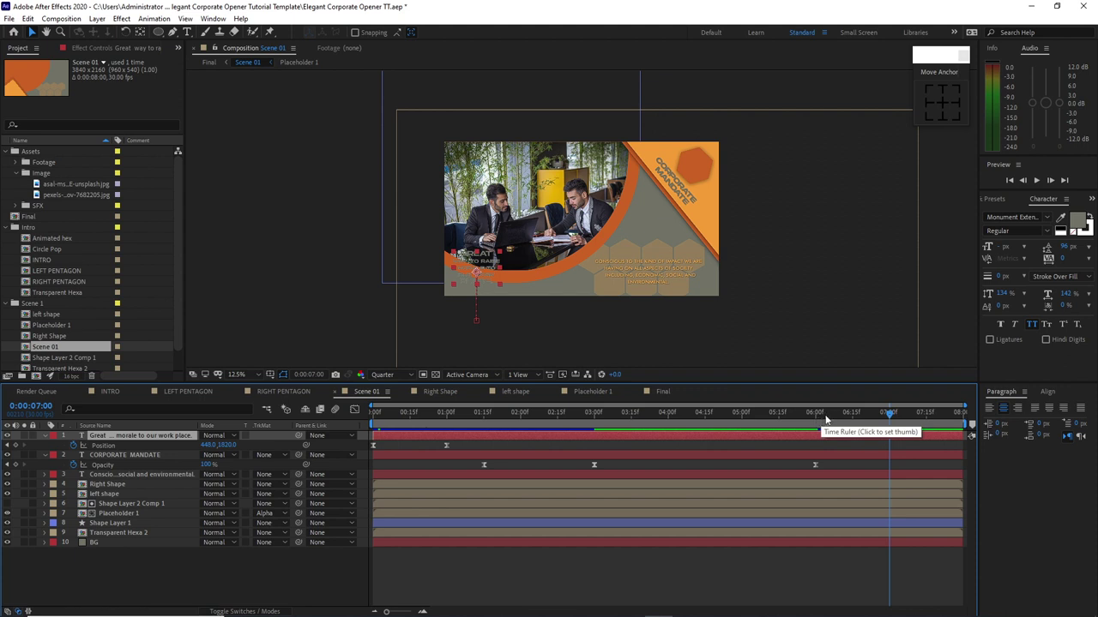
drag(882, 415, 776, 419)
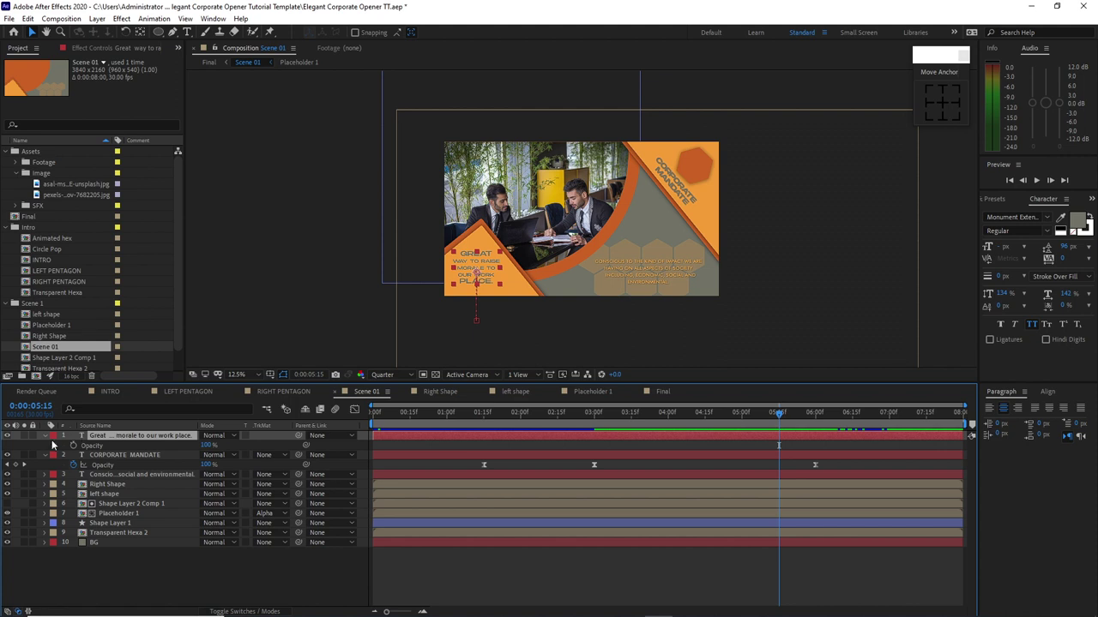
key(t)
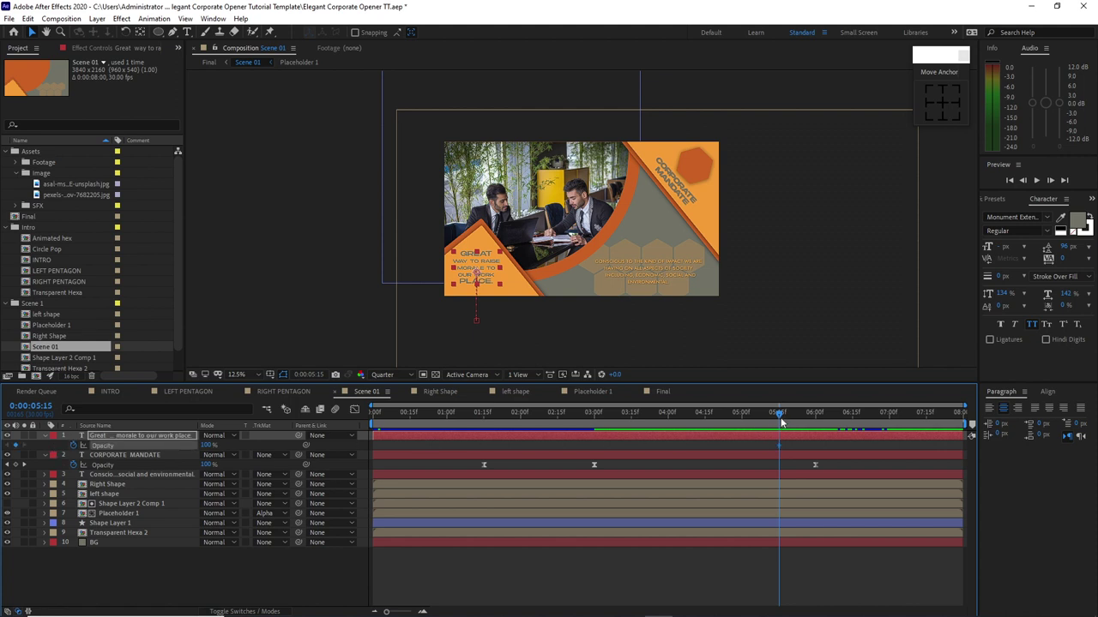
drag(781, 418, 817, 420)
drag(208, 445, 131, 447)
click(662, 391)
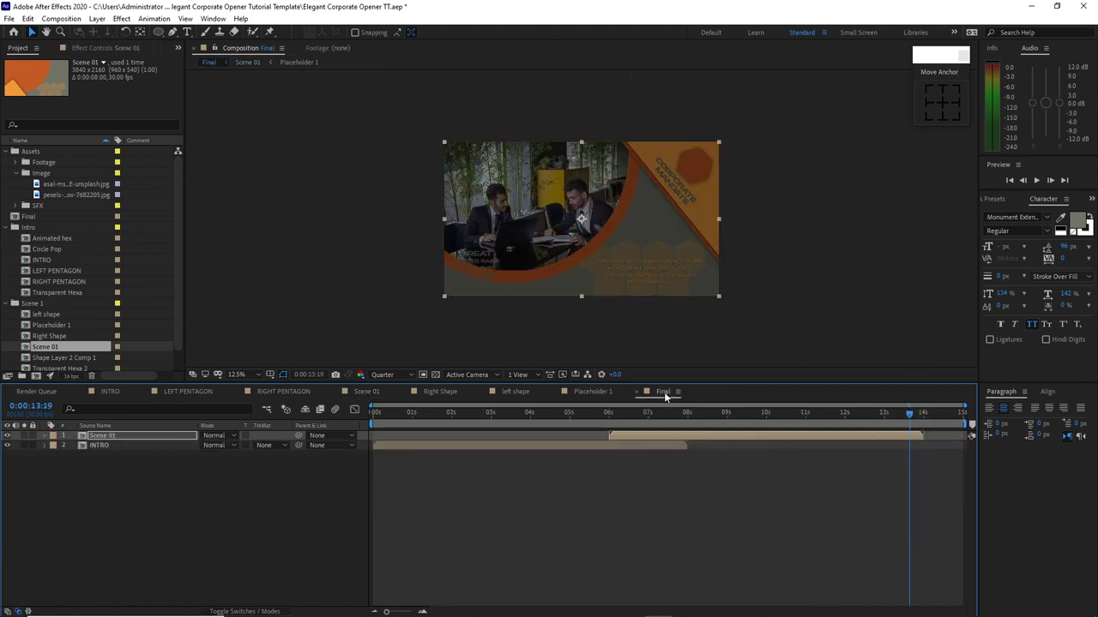
click(1039, 178)
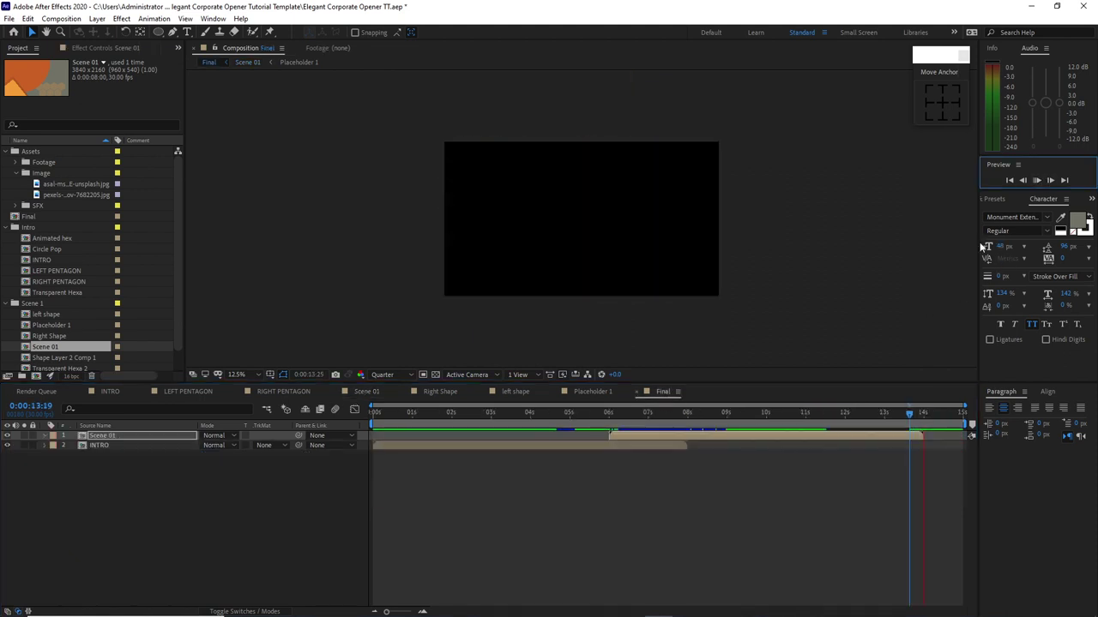